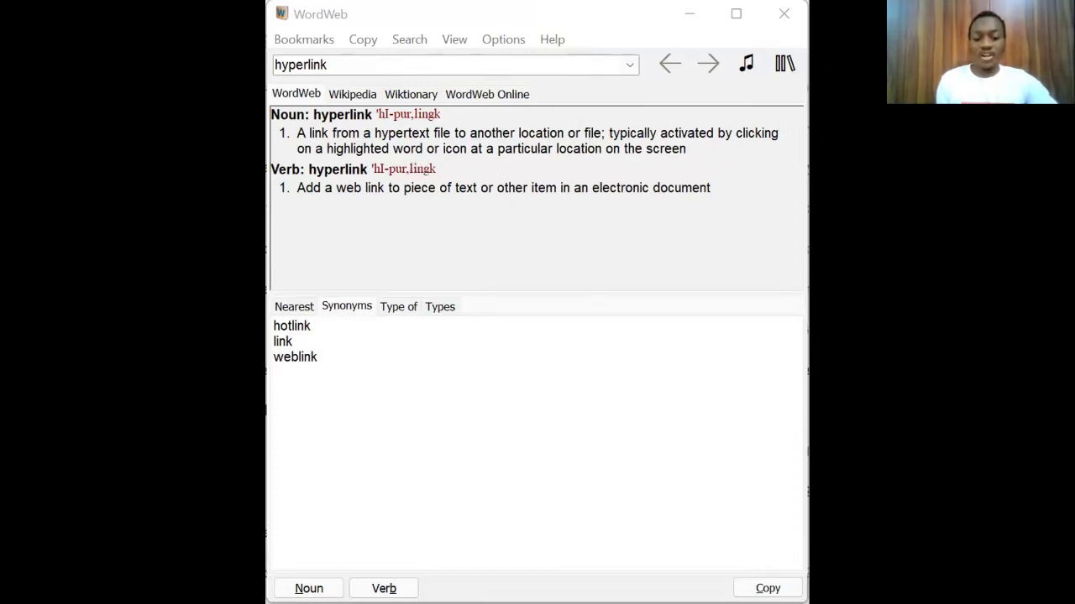
{"action": "left_click", "coordinate": [728, 17]}
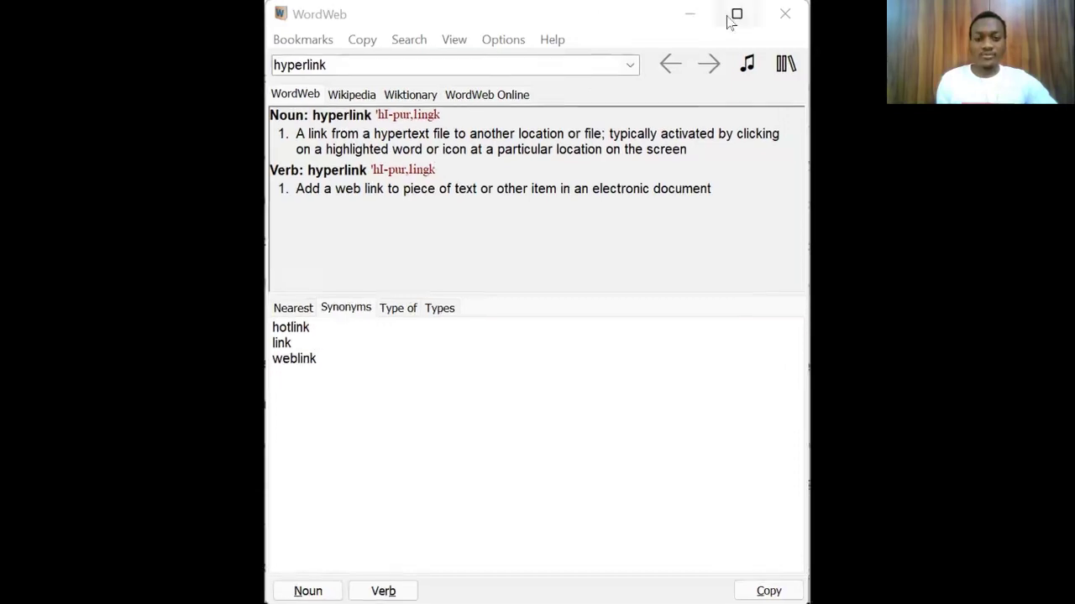
{"action": "double_click", "coordinate": [355, 24]}
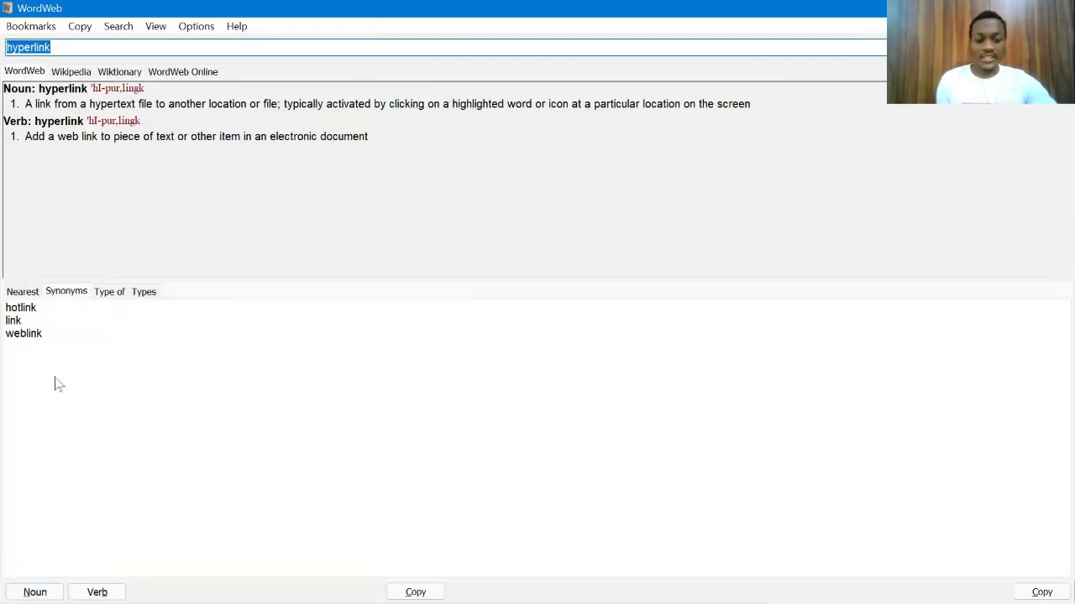
{"action": "key", "text": "super+Down"}
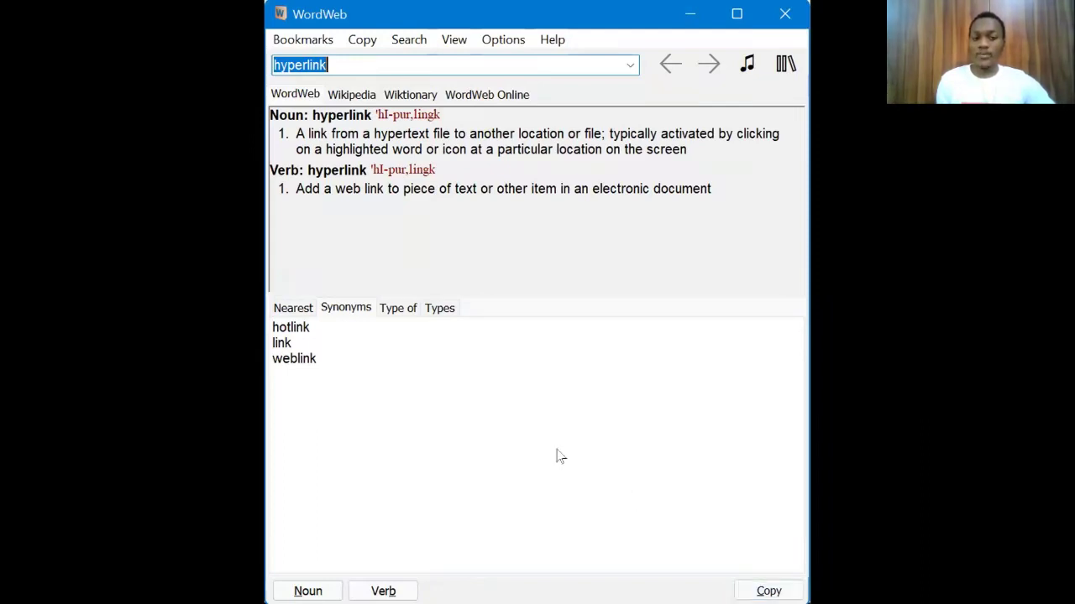
{"action": "double_click", "coordinate": [407, 132]}
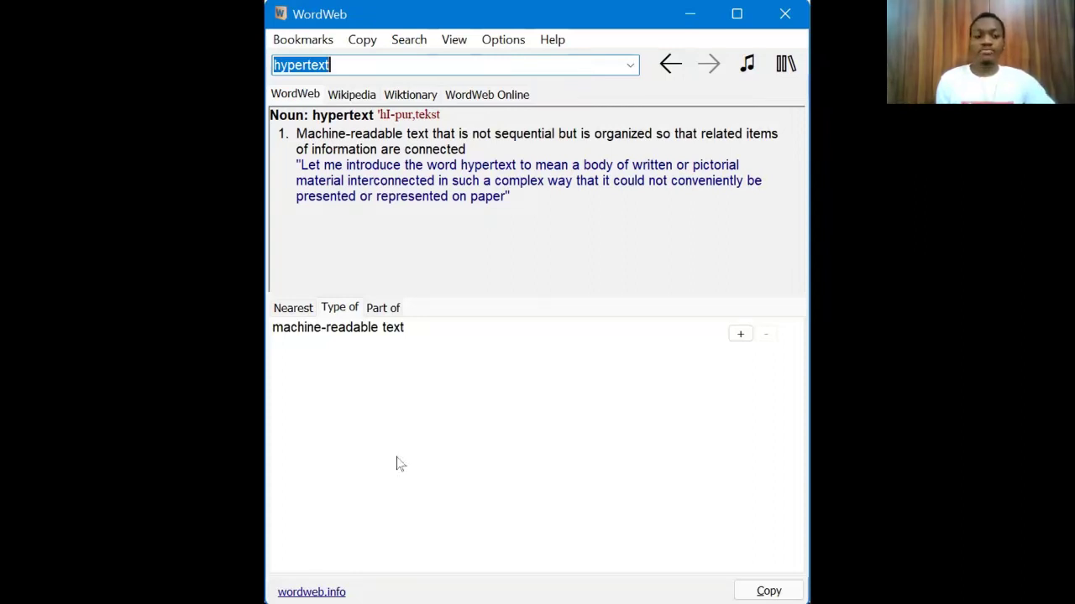
{"action": "left_click", "coordinate": [670, 65]}
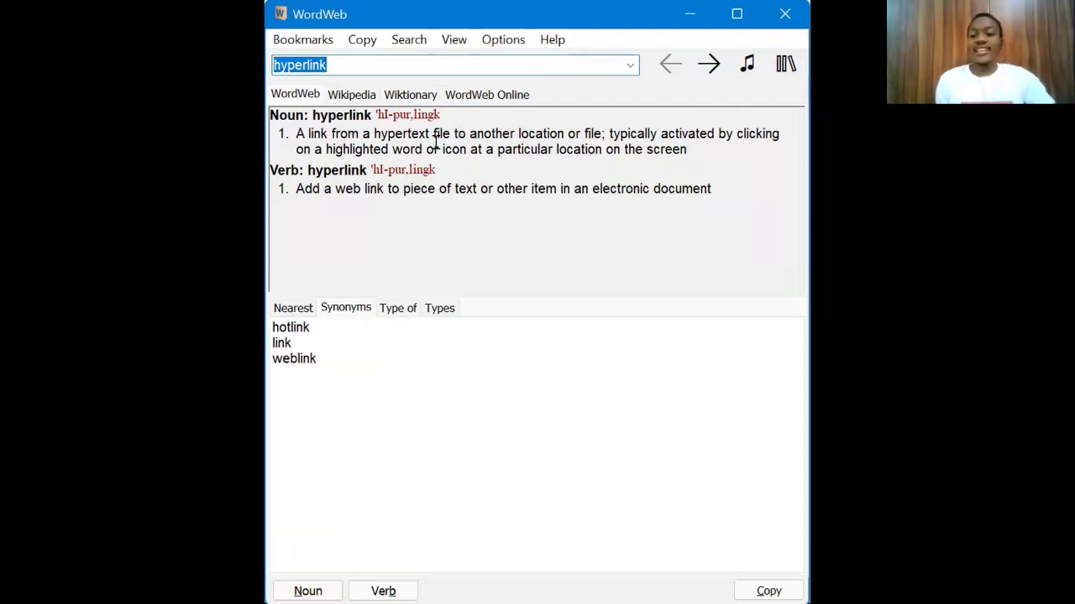
{"action": "left_click", "coordinate": [403, 132]}
Step: Shorten the search to 'hyper', go back to the hyperlink entry, and empty the search box
{"action": "double_click", "coordinate": [300, 64]}
{"action": "left_click", "coordinate": [341, 64]}
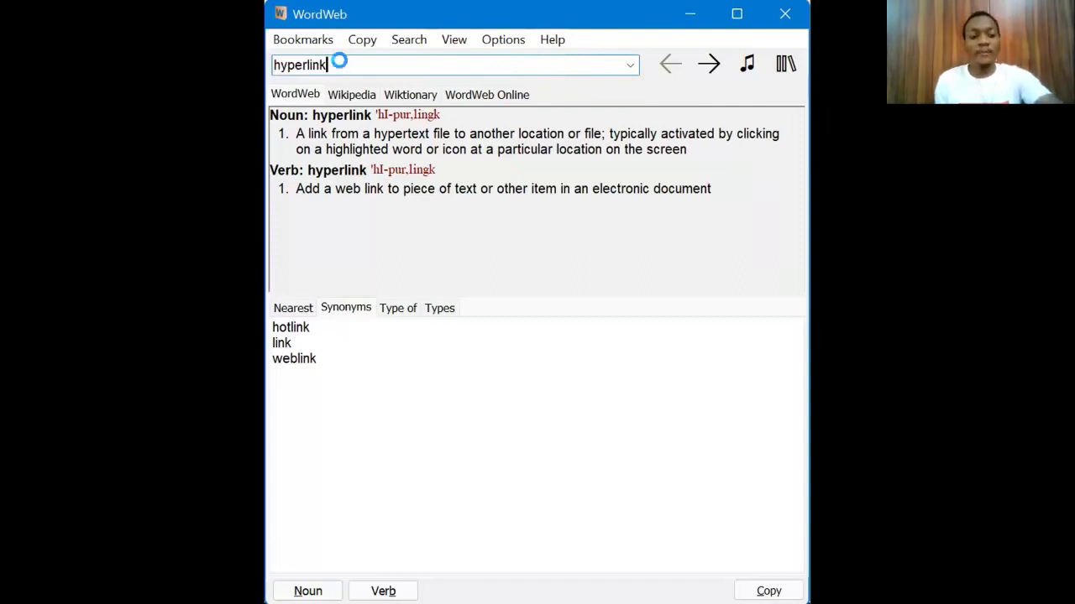
{"action": "key", "text": "BackSpace"}
{"action": "key", "text": "BackSpace"}
{"action": "key", "text": "BackSpace"}
{"action": "key", "text": "BackSpace"}
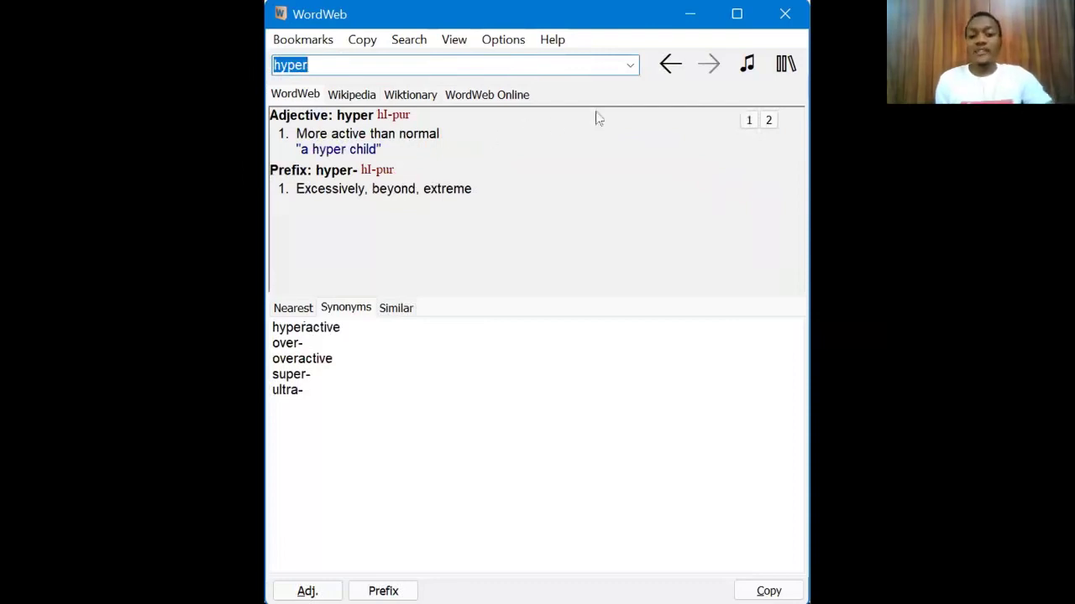
{"action": "left_click", "coordinate": [667, 67]}
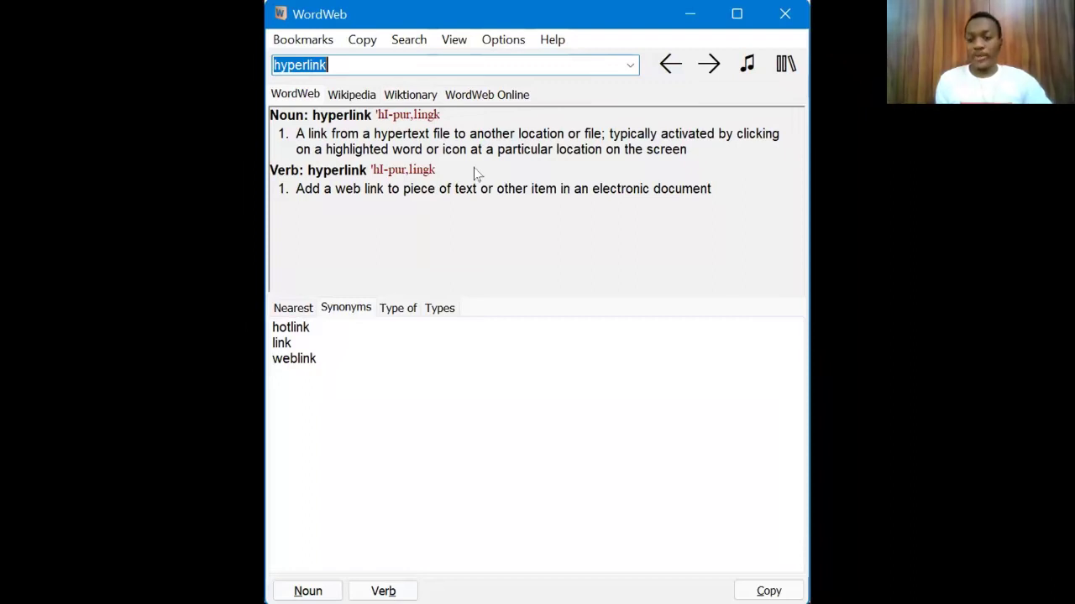
{"action": "left_click", "coordinate": [387, 64]}
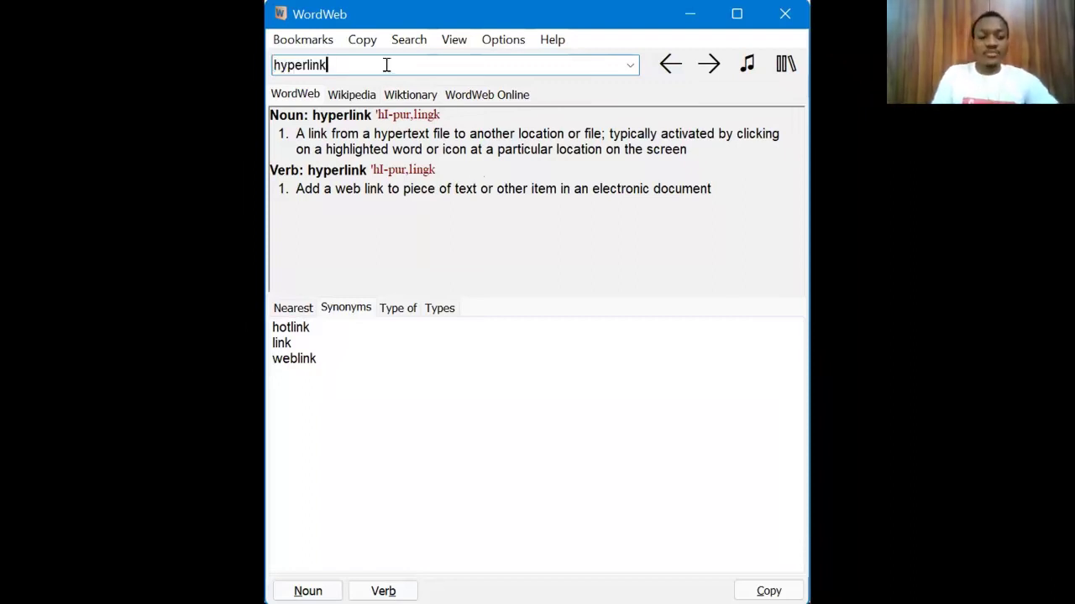
Step: Look up URL to show its definition and synonyms uniform and universal resource locator
{"action": "key", "text": "ctrl+a"}
{"action": "key", "text": "BackSpace"}
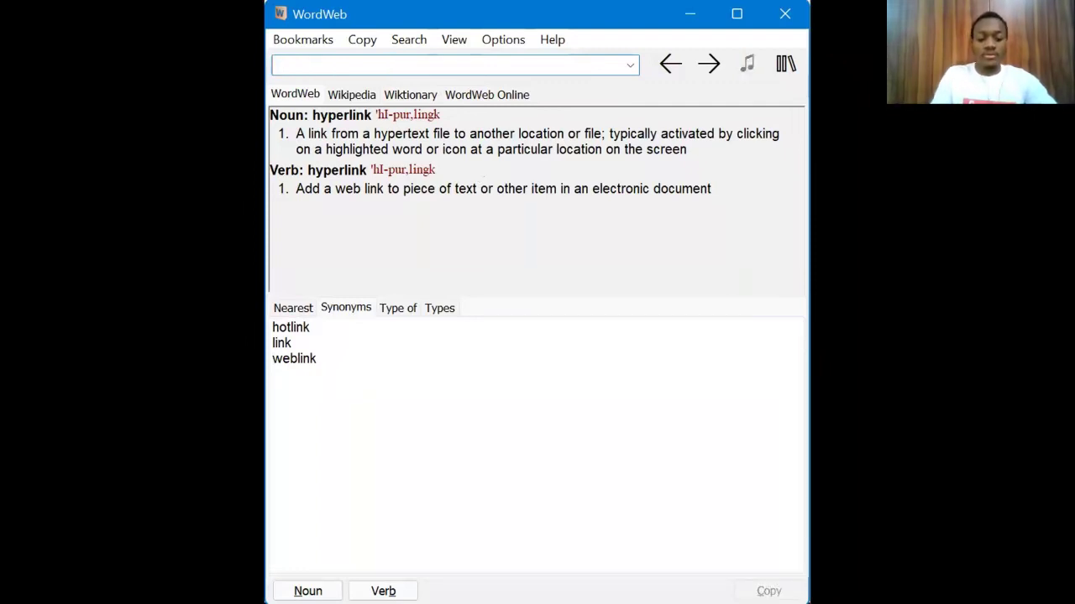
{"action": "key", "text": "Return"}
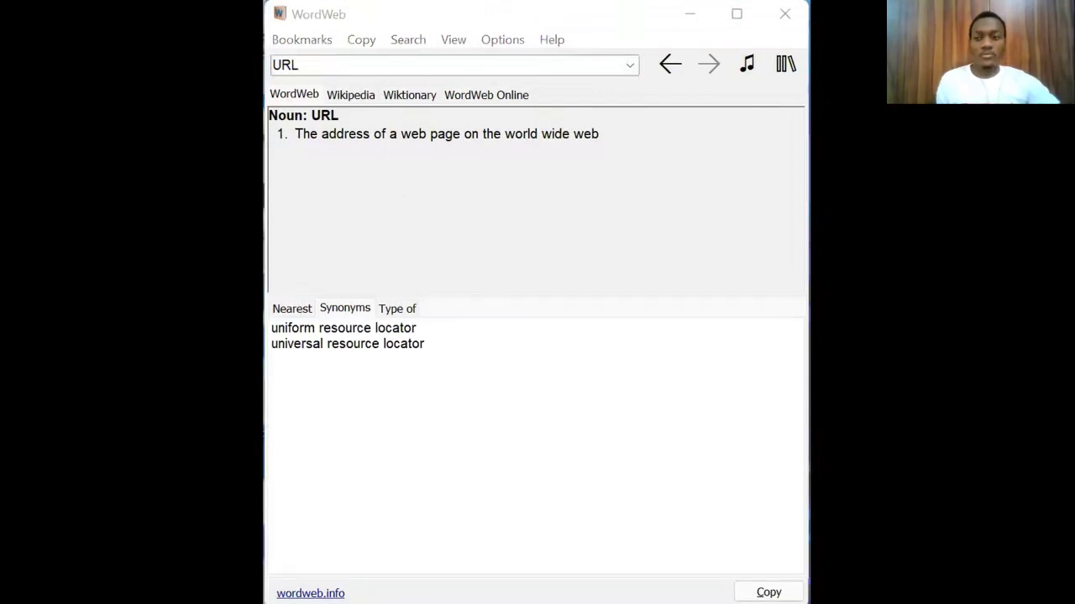
{"action": "key", "text": "alt+Tab"}
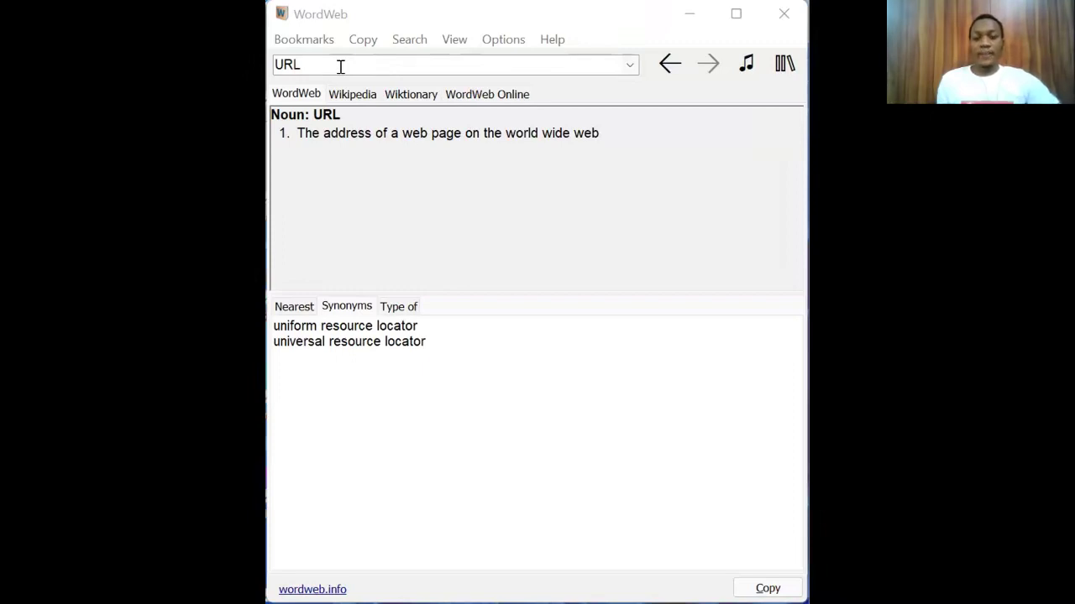
Step: Replace URL with HTTP in the search box and show its definition
{"action": "left_click", "coordinate": [340, 67]}
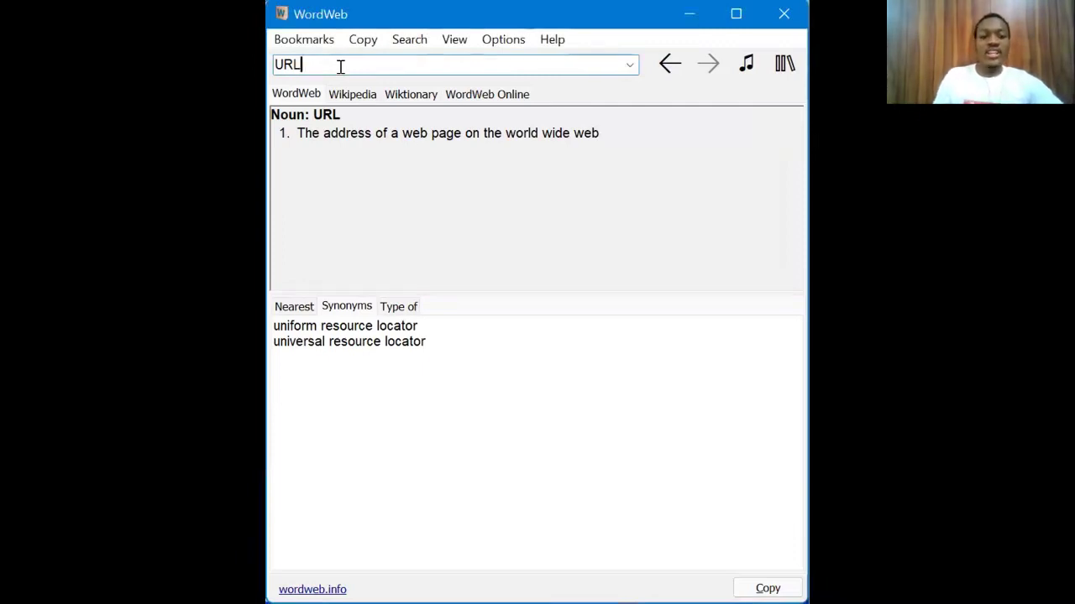
{"action": "key", "text": "BackSpace"}
{"action": "key", "text": "BackSpace"}
{"action": "key", "text": "BackSpace"}
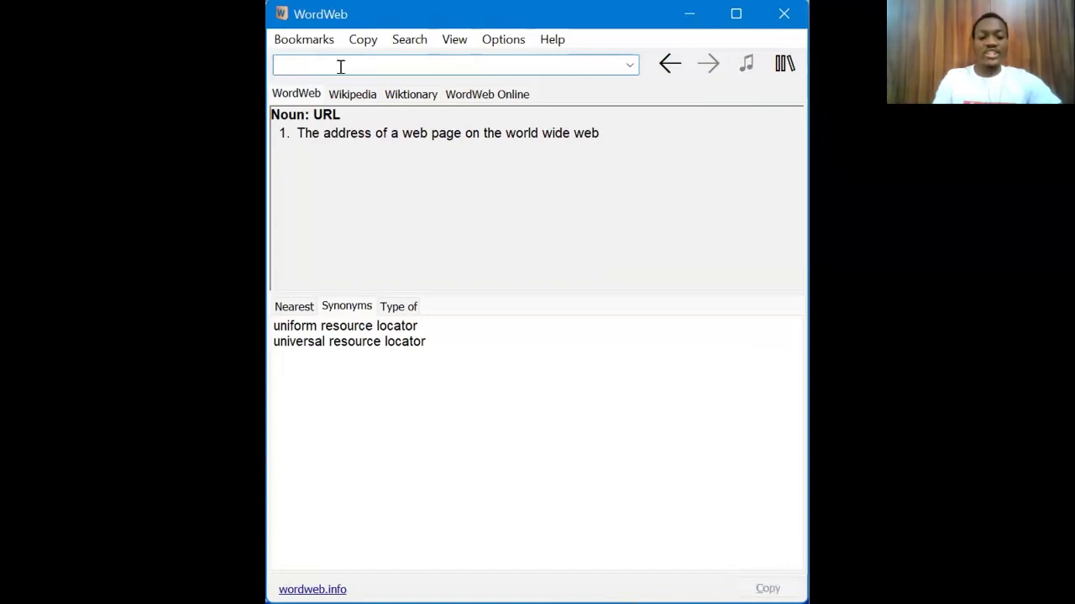
{"action": "type", "text": "HTTP"}
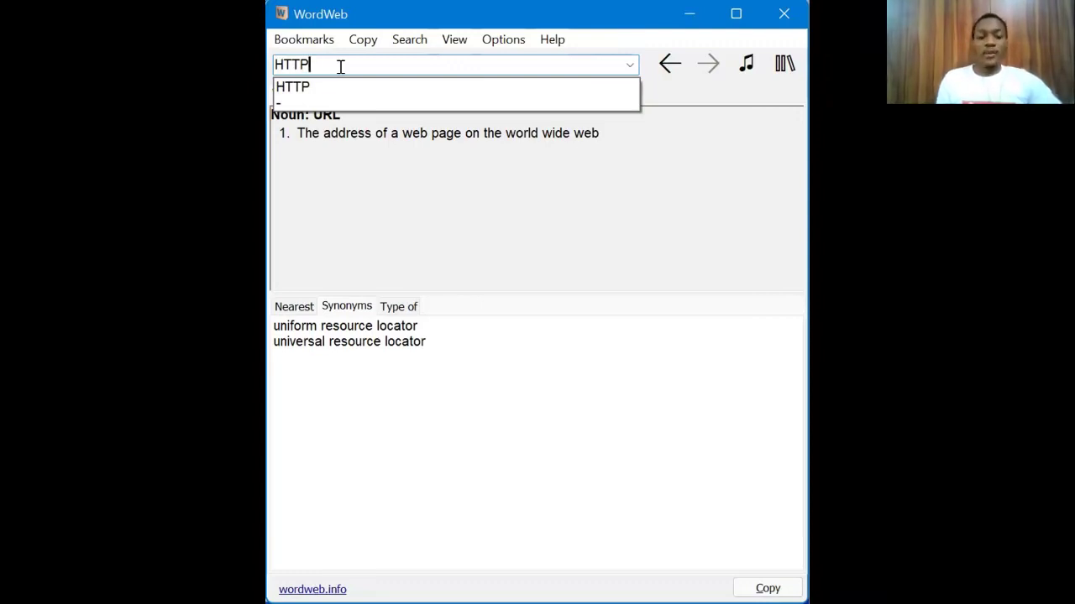
{"action": "left_click", "coordinate": [342, 85]}
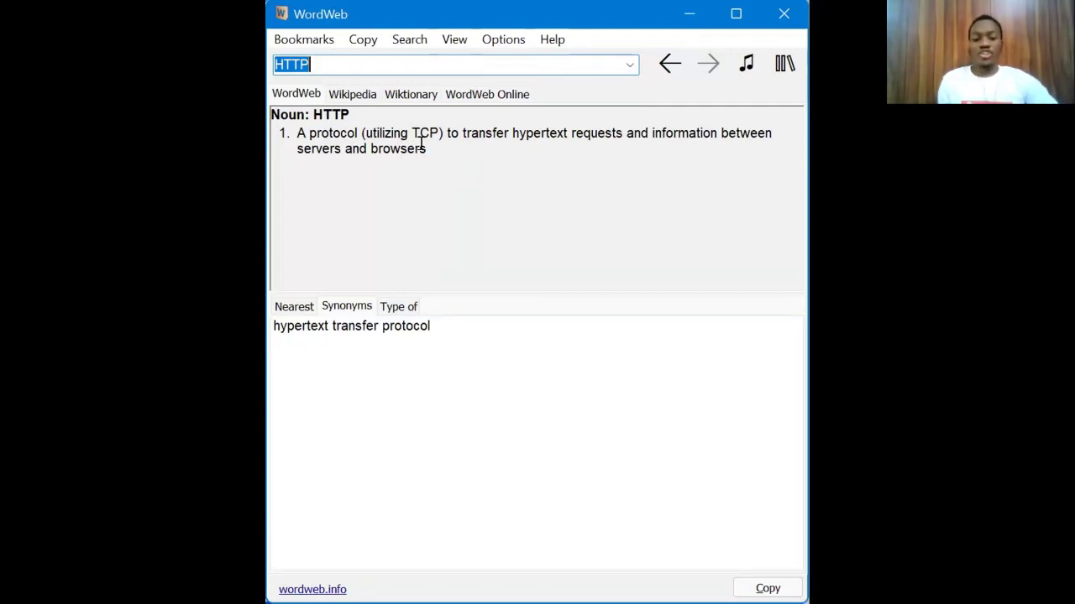
Step: Select 'hypertext transfer protocol' in the HTTP Synonyms list
{"action": "left_click", "coordinate": [411, 333]}
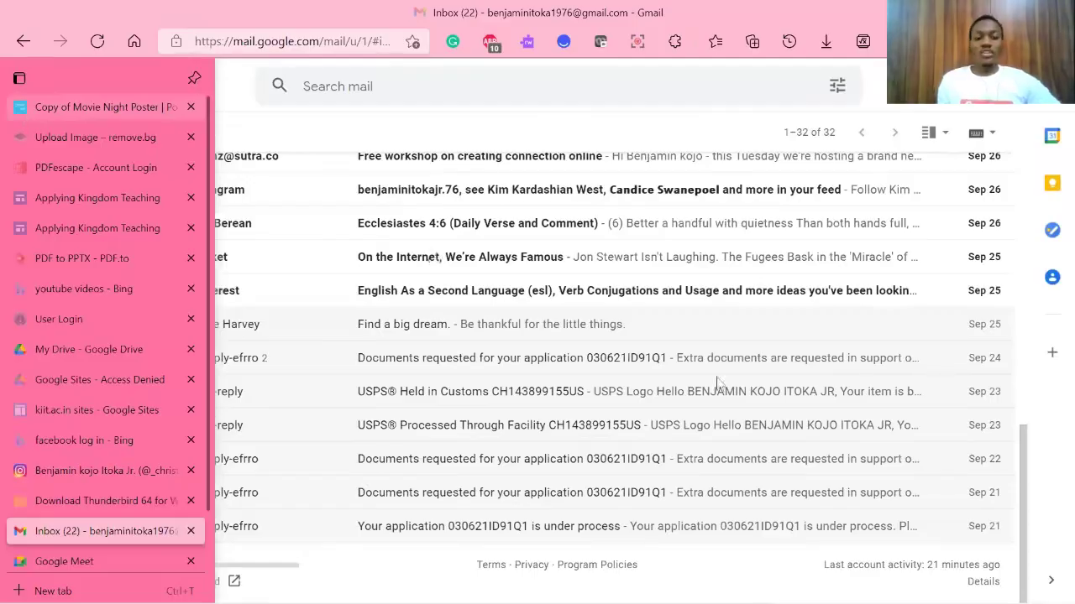
Step: Switch to the Edge tab 'Copy of Movie Night Poster | PosterMyWall'
{"action": "left_click", "coordinate": [25, 114]}
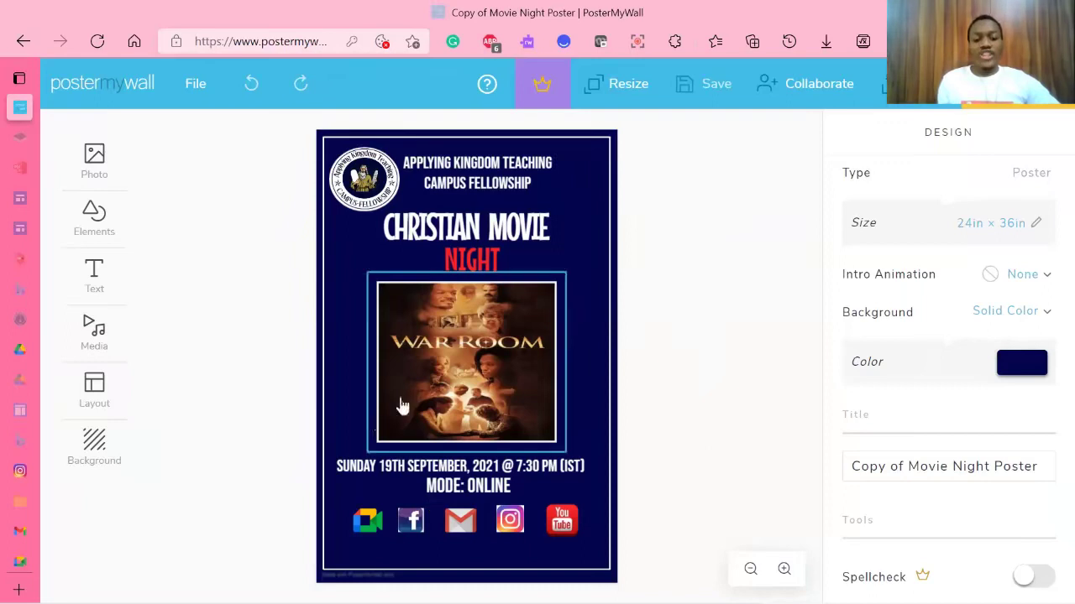
Step: Nudge the War Room image slightly right so it sits centred
{"action": "left_click", "coordinate": [472, 522]}
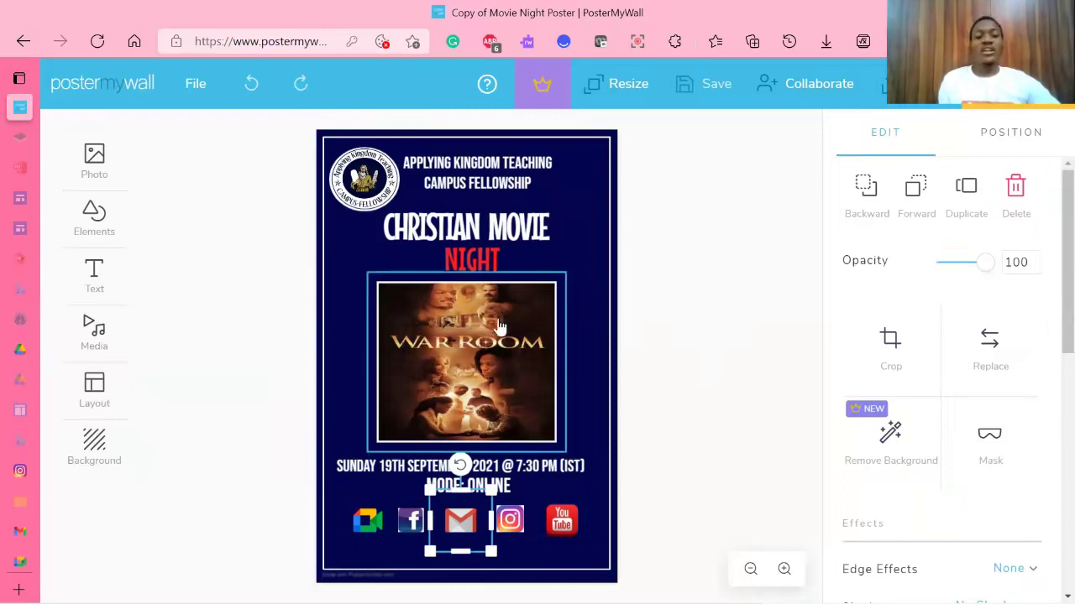
{"action": "left_click", "coordinate": [478, 336]}
{"action": "left_click_drag", "start_coordinate": [451, 379], "coordinate": [455, 379]}
Step: Enlarge the Sunday 19th September 2021 date line and centre it on the poster
{"action": "left_click", "coordinate": [628, 408]}
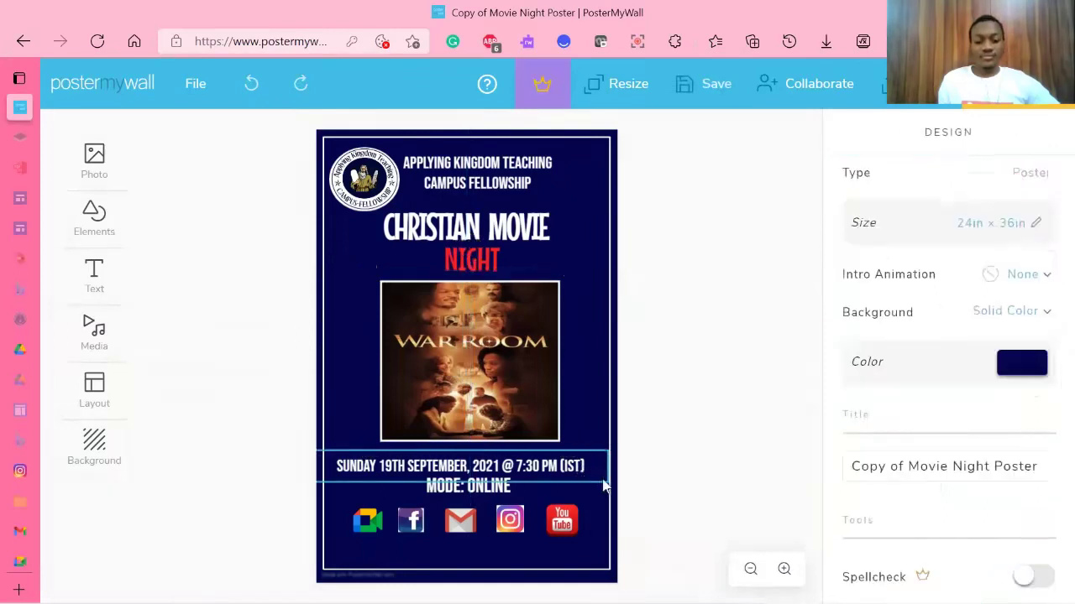
{"action": "left_click", "coordinate": [604, 474]}
{"action": "left_click_drag", "start_coordinate": [620, 486], "coordinate": [638, 482]}
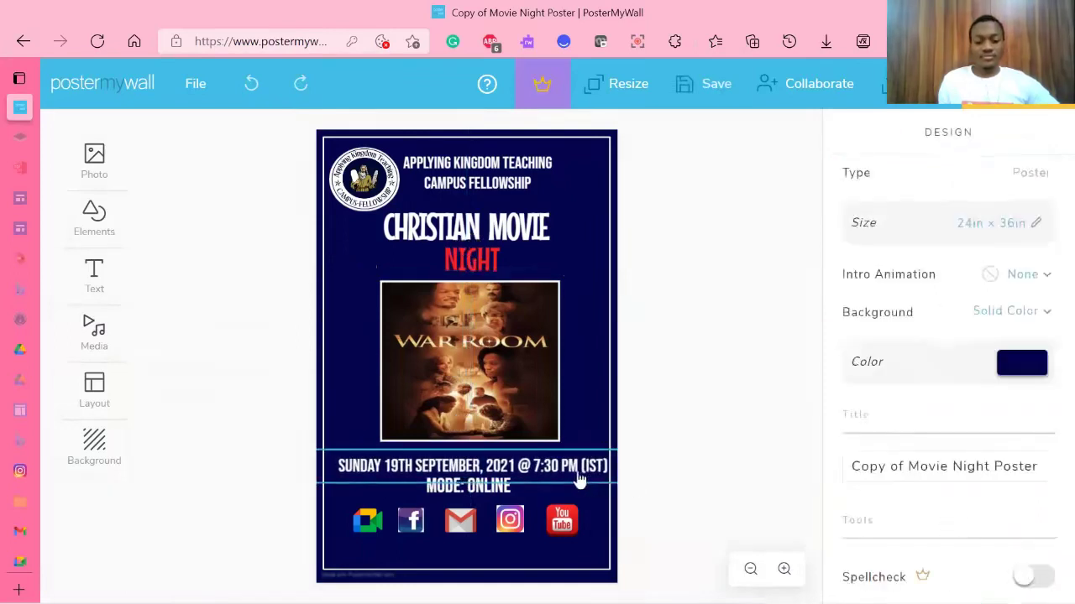
{"action": "left_click_drag", "start_coordinate": [571, 470], "coordinate": [575, 470]}
{"action": "left_click", "coordinate": [662, 478]}
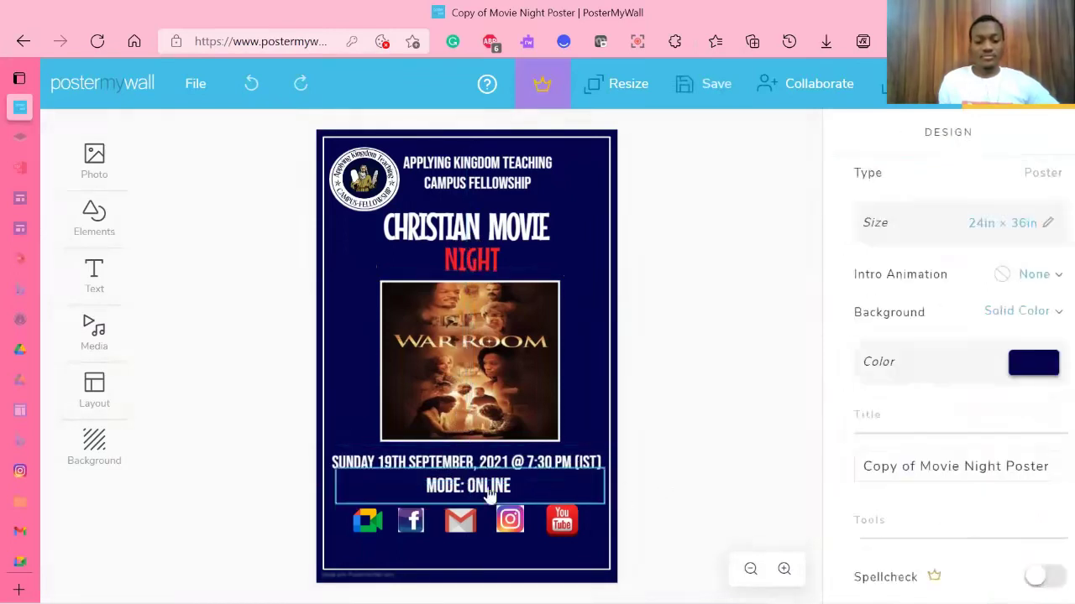
{"action": "left_click", "coordinate": [492, 493]}
{"action": "left_click", "coordinate": [465, 522]}
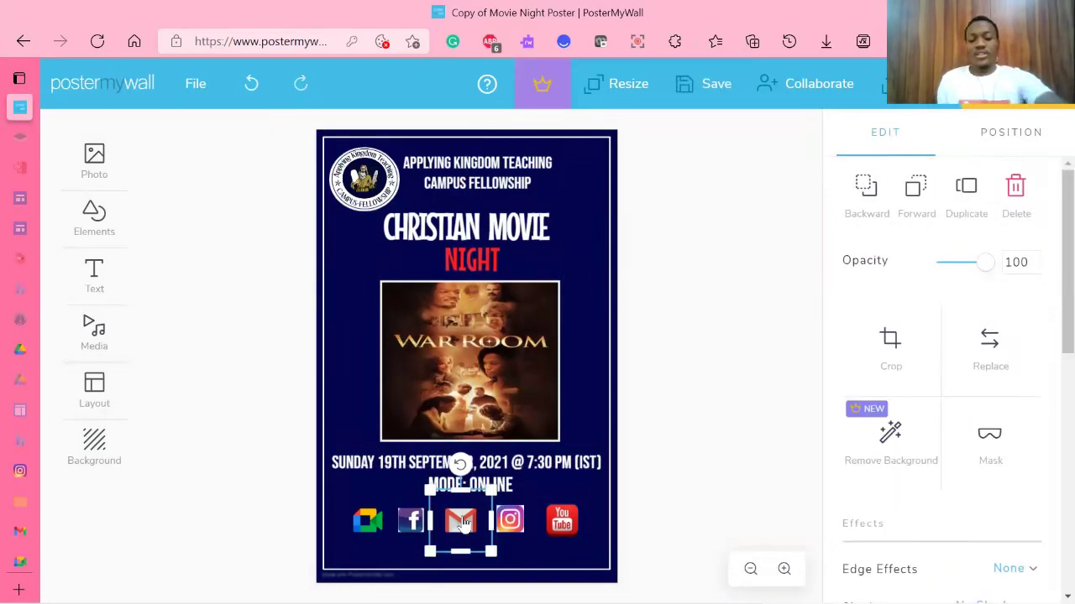
Step: Delete the Gmail icon and move the Facebook icon into the freed space
{"action": "key", "text": "Delete"}
{"action": "left_click_drag", "start_coordinate": [410, 521], "coordinate": [456, 521]}
{"action": "left_click_drag", "start_coordinate": [372, 515], "coordinate": [454, 531]}
Step: Even out the spacing of the Meet, Facebook, Instagram and YouTube icons
{"action": "left_click", "coordinate": [387, 530]}
{"action": "left_click", "coordinate": [387, 537]}
{"action": "left_click", "coordinate": [515, 531]}
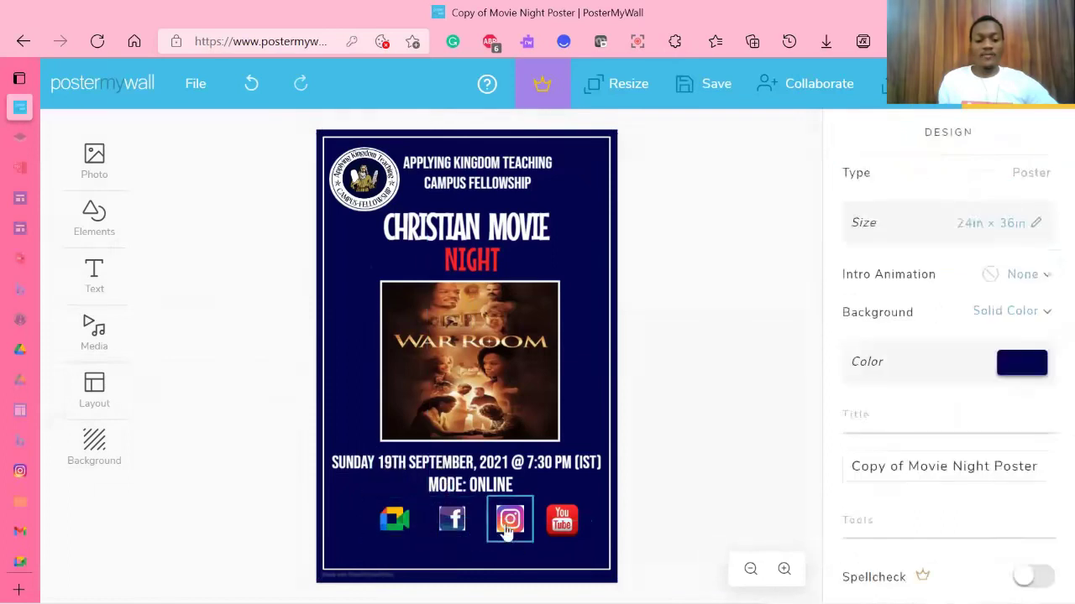
{"action": "left_click", "coordinate": [636, 512]}
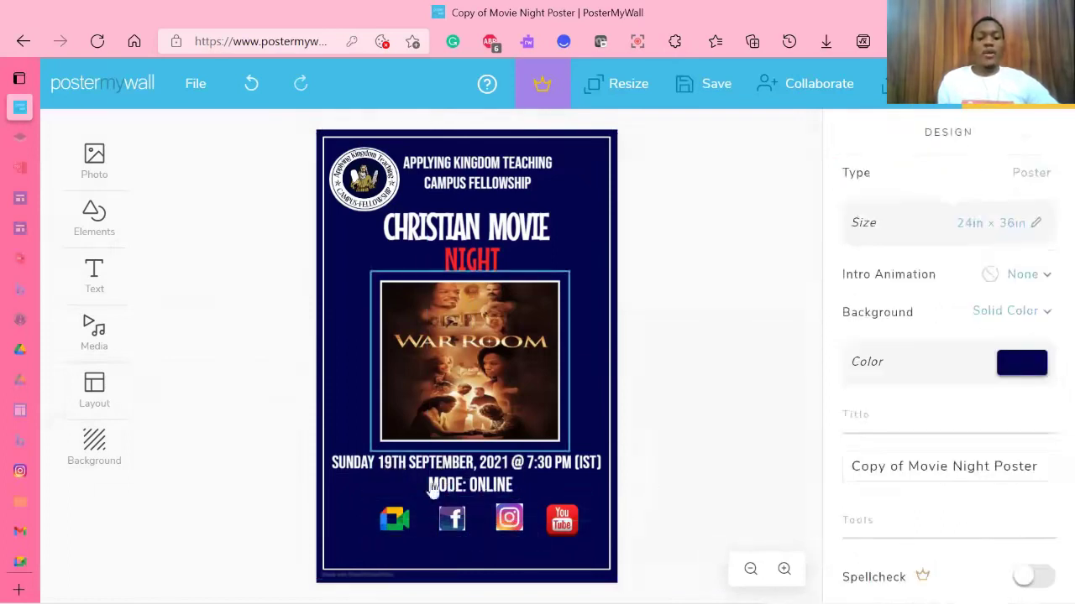
{"action": "left_click_drag", "start_coordinate": [394, 518], "coordinate": [390, 516]}
{"action": "left_click_drag", "start_coordinate": [451, 517], "coordinate": [447, 515]}
{"action": "left_click", "coordinate": [508, 518]}
{"action": "left_click", "coordinate": [554, 524]}
{"action": "left_click", "coordinate": [717, 367]}
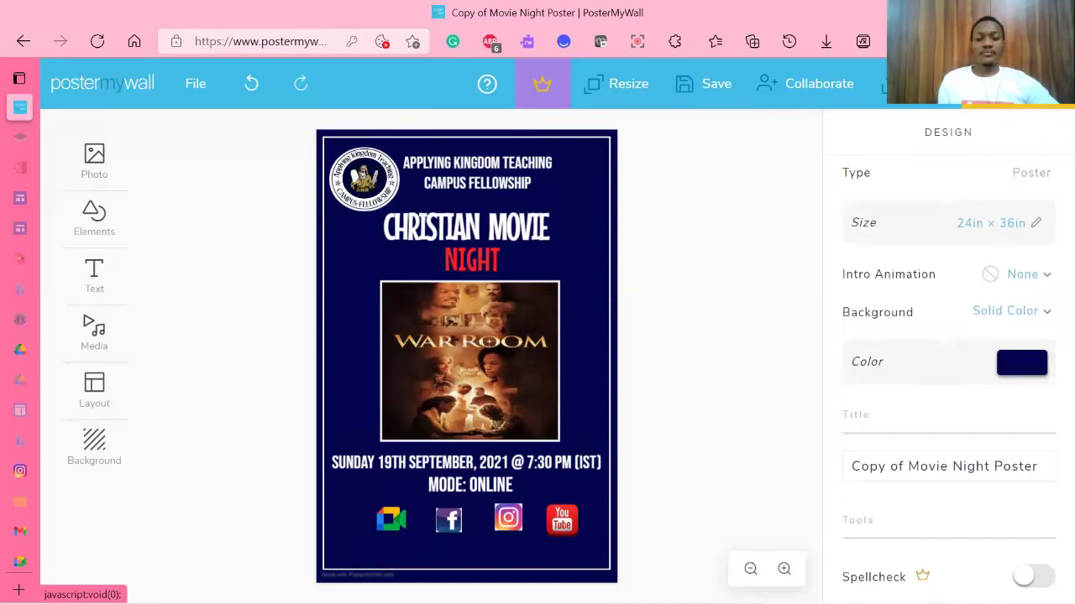
Step: Download the poster as the free Basic Image JPG
{"action": "left_click", "coordinate": [965, 83]}
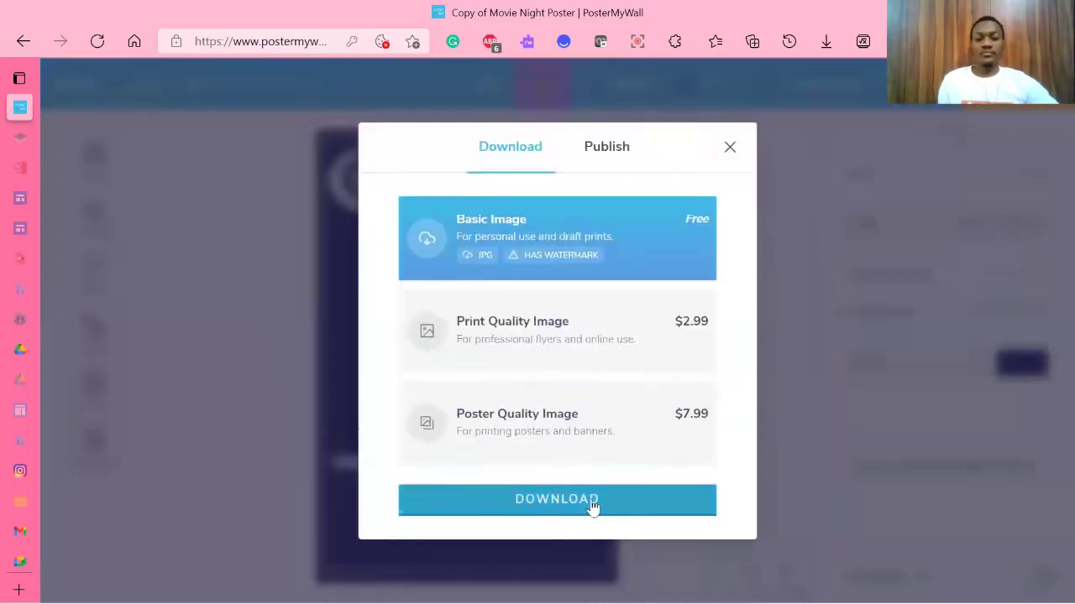
{"action": "left_click", "coordinate": [593, 504]}
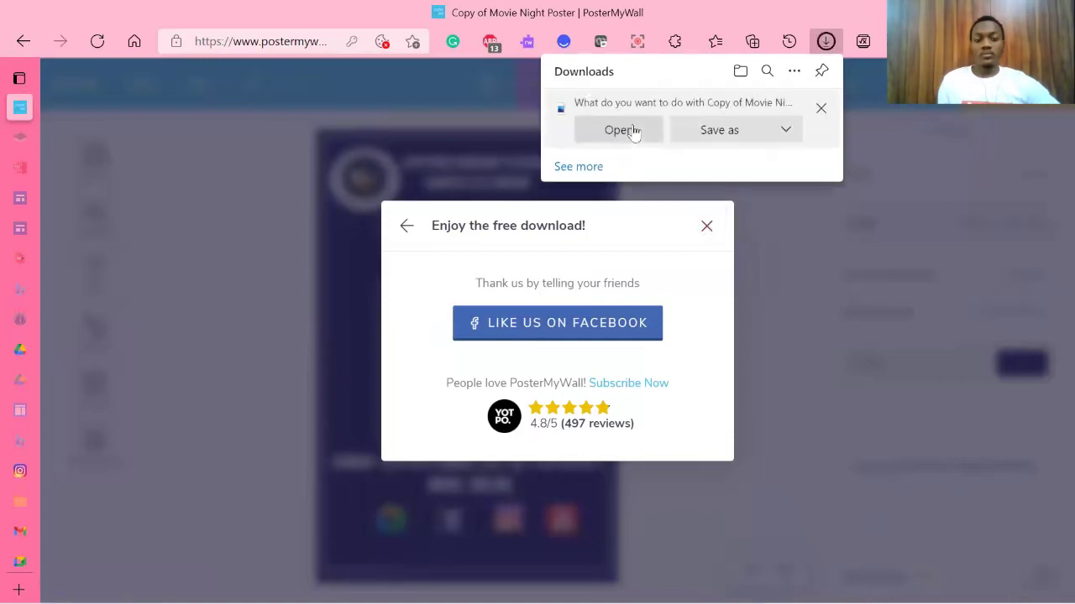
Step: Open 'Copy of Movie Night Poster - Made with PosterMyWall.jpg' when it finishes downloading, then dismiss the notice
{"action": "left_click", "coordinate": [635, 132]}
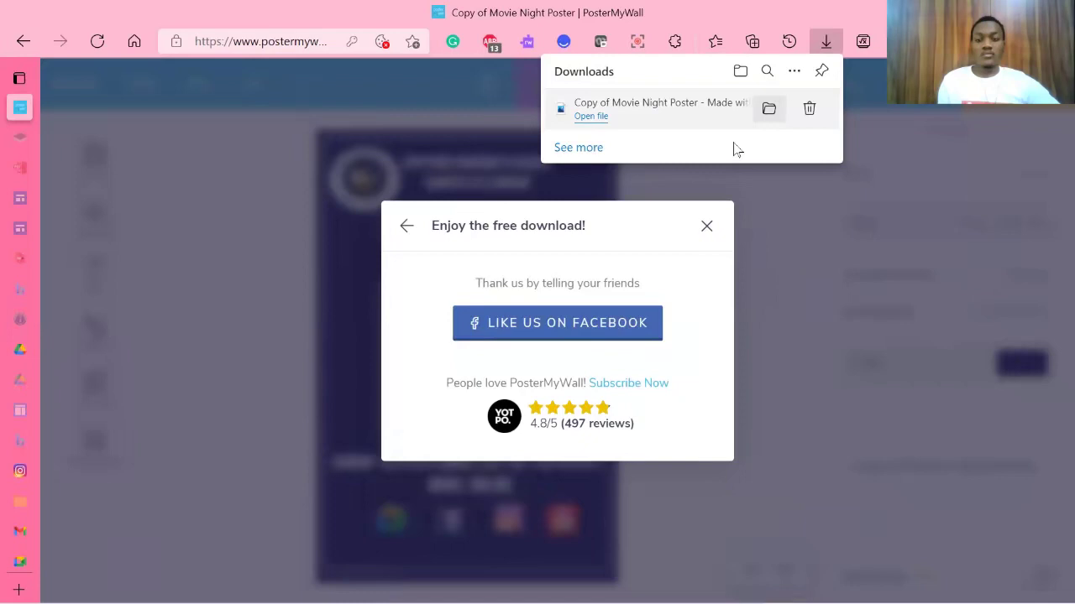
{"action": "key", "text": "Escape"}
{"action": "key", "text": "Escape"}
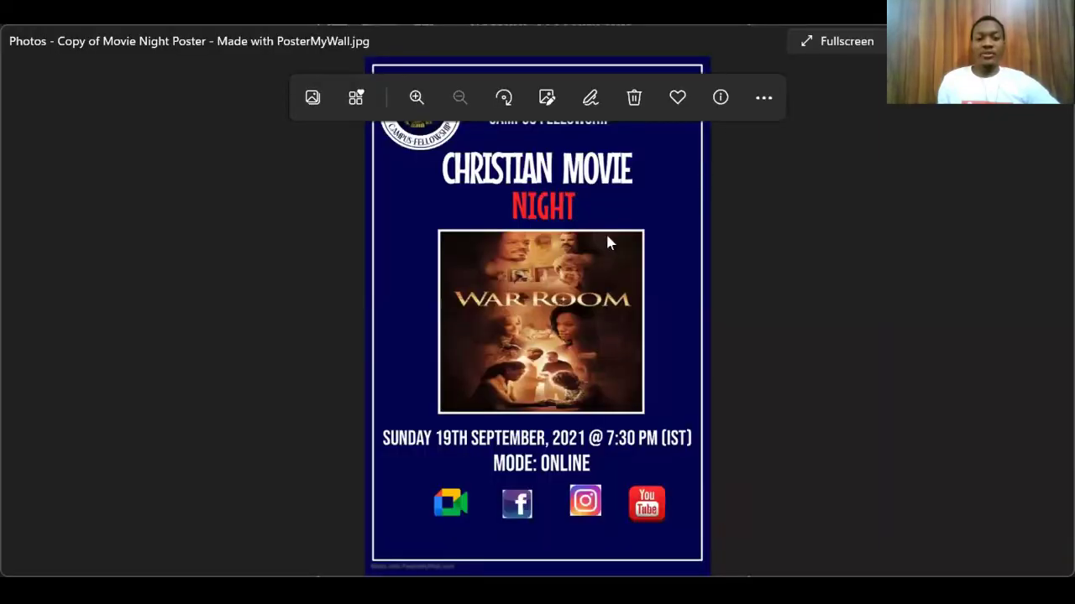
Step: Zoom in on the poster's details in Photos, then zoom back out to the whole image
{"action": "scroll", "coordinate": [609, 241], "scroll_direction": "up", "scroll_amount": 1}
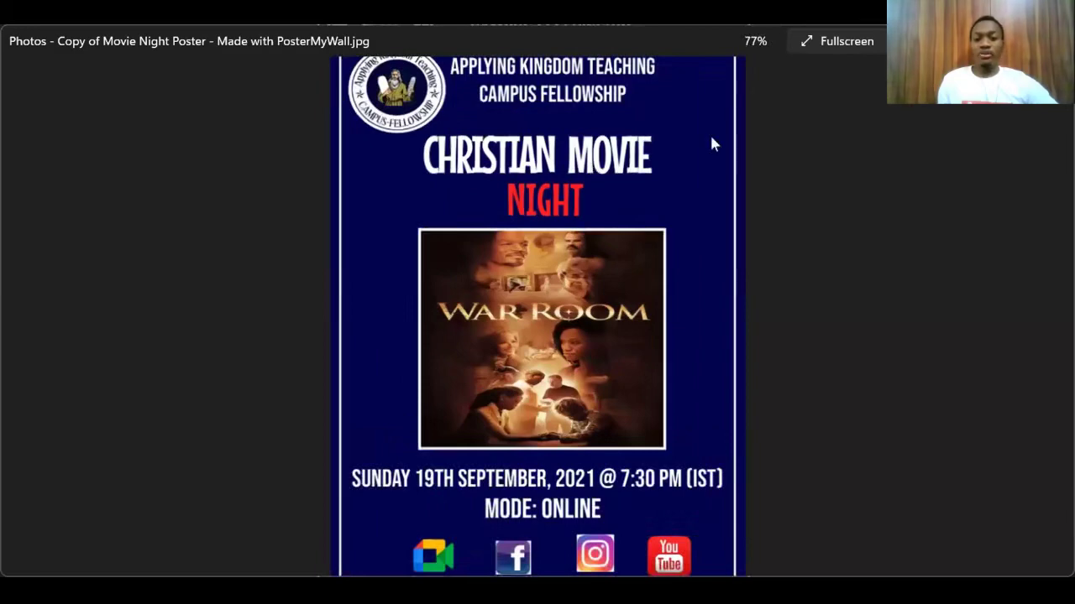
{"action": "scroll", "coordinate": [691, 229], "scroll_direction": "down", "scroll_amount": 1}
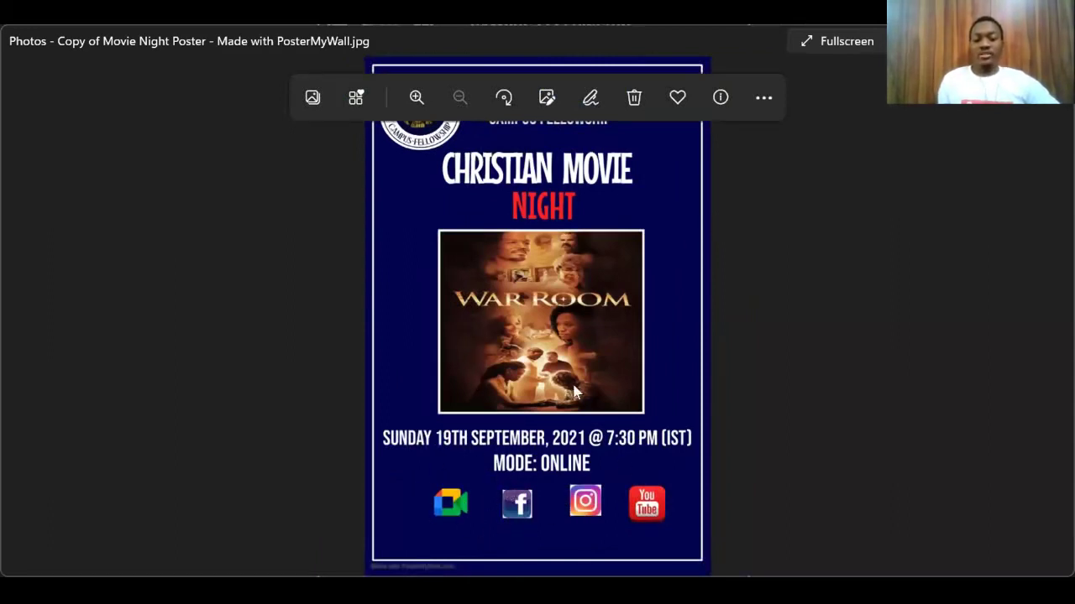
{"action": "scroll", "coordinate": [623, 511], "scroll_direction": "up", "scroll_amount": 3}
{"action": "scroll", "coordinate": [470, 493], "scroll_direction": "down", "scroll_amount": 4}
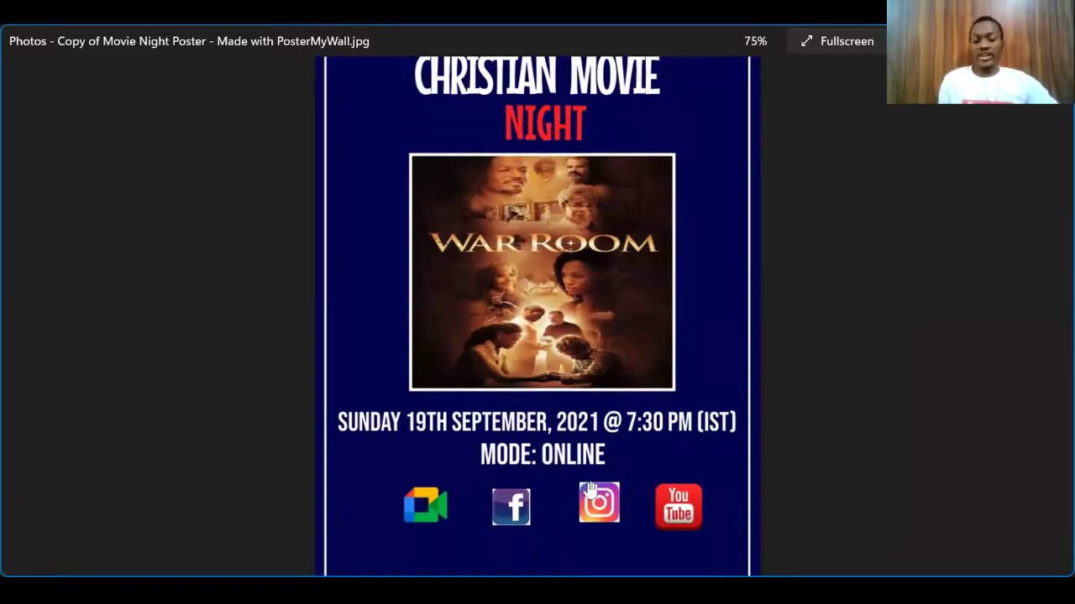
{"action": "scroll", "coordinate": [680, 501], "scroll_direction": "down", "scroll_amount": 2}
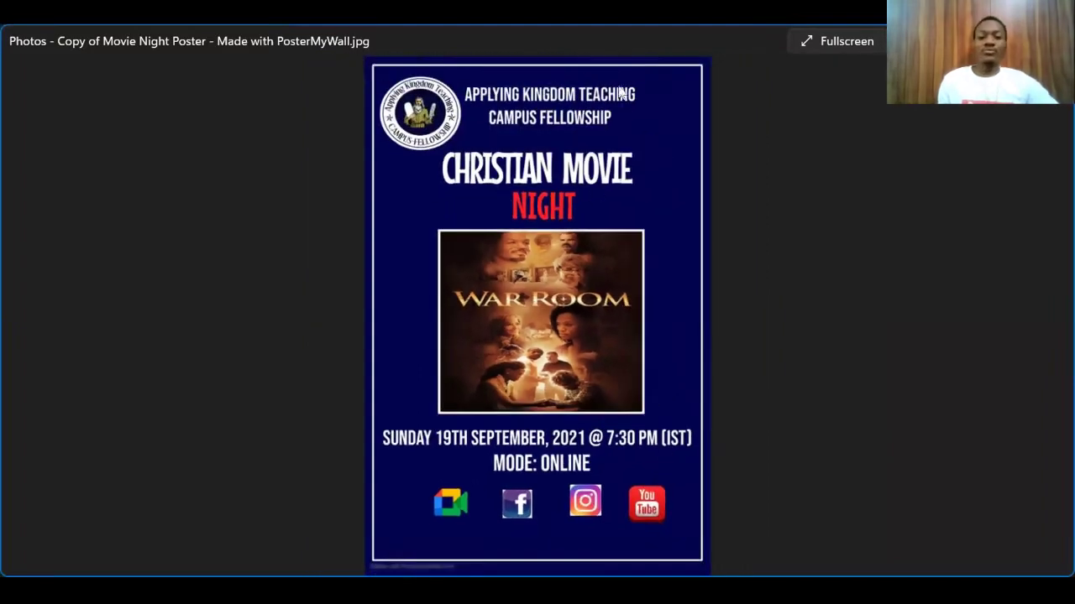
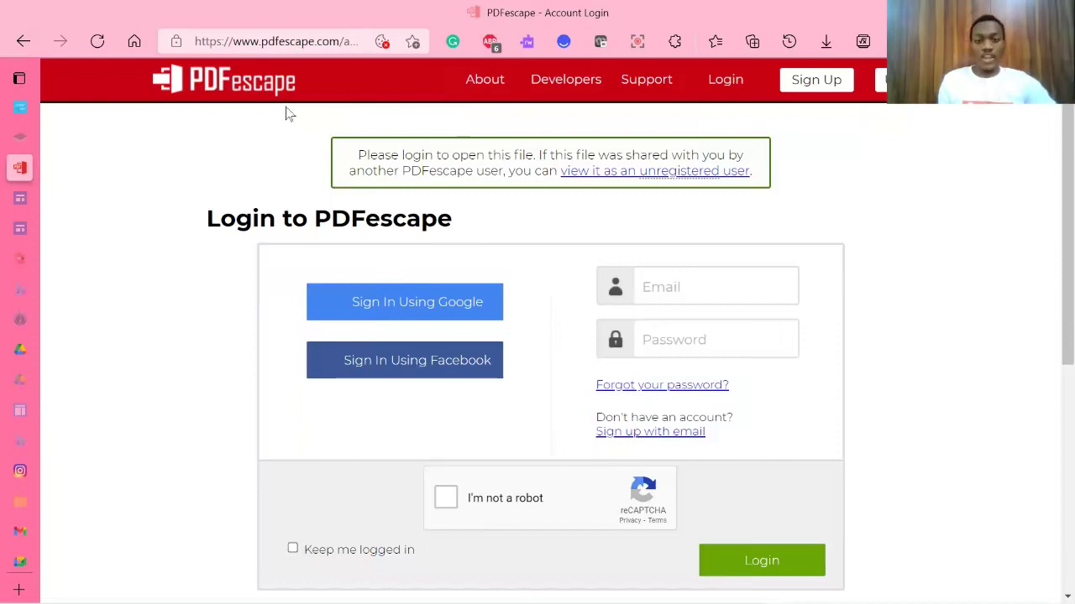
Step: Choose to view the file as an unregistered user and use PDFescape unregistered for free
{"action": "scroll", "coordinate": [444, 192], "scroll_direction": "down", "scroll_amount": 5}
{"action": "scroll", "coordinate": [447, 196], "scroll_direction": "up", "scroll_amount": 5}
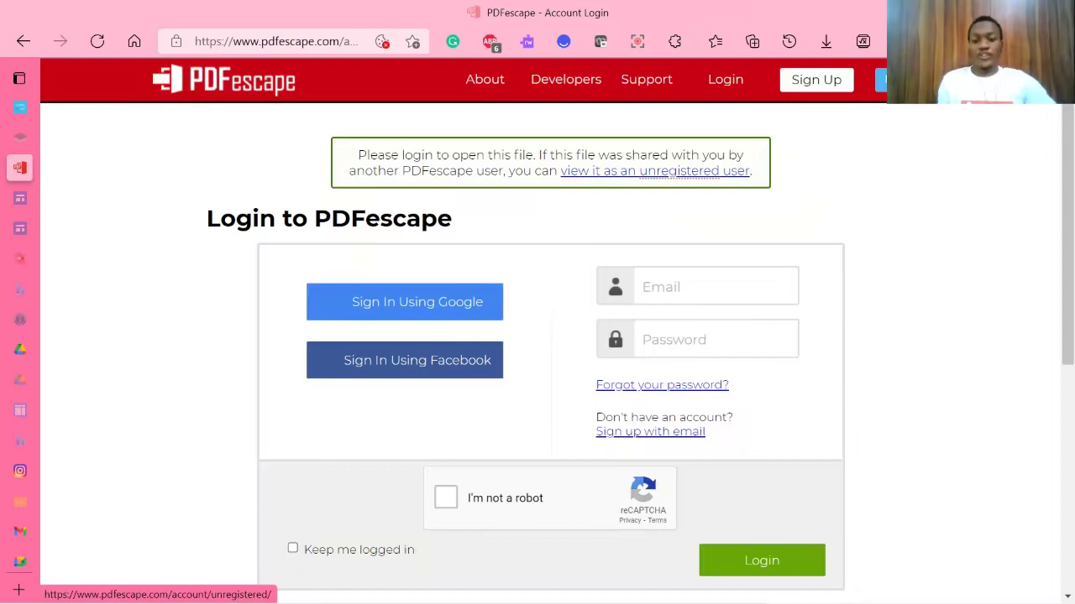
{"action": "left_click", "coordinate": [654, 170]}
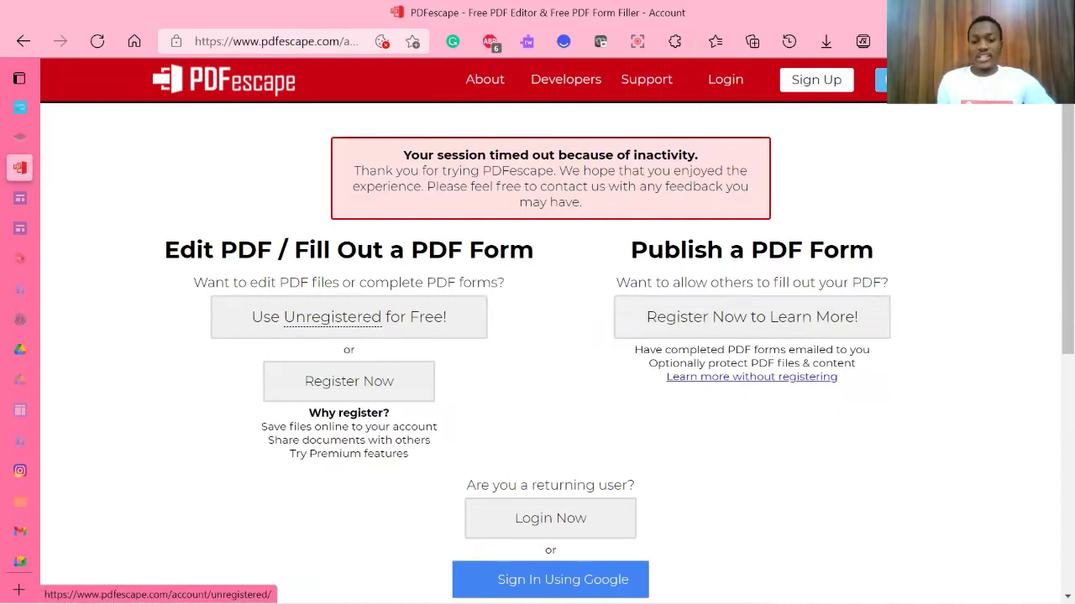
{"action": "left_click", "coordinate": [333, 316]}
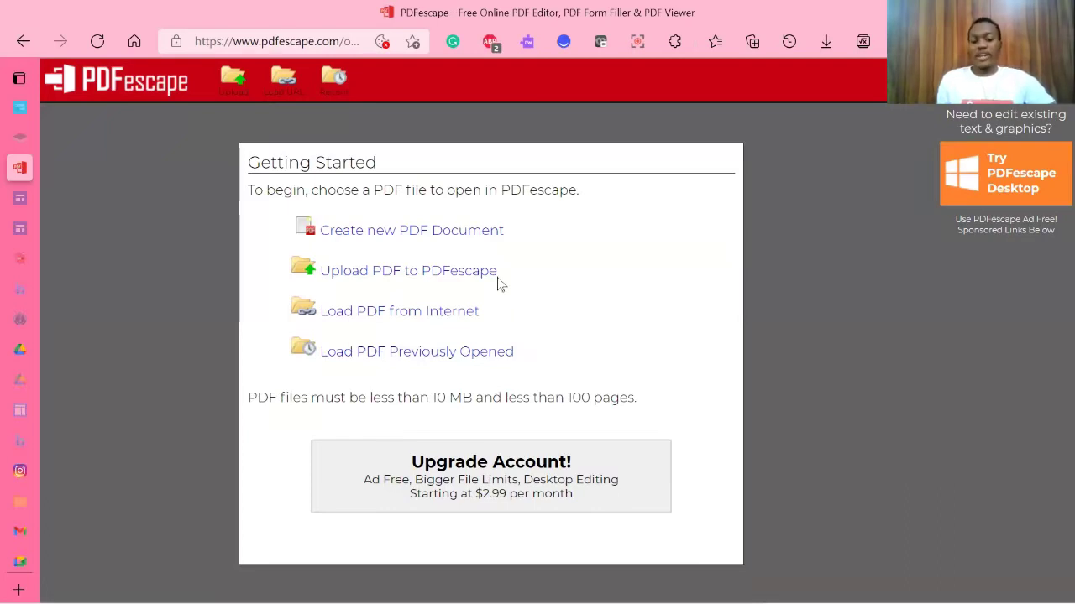
Step: Upload the Christian Movie Night poster PDF from the computer to PDFescape
{"action": "left_click", "coordinate": [389, 280]}
{"action": "left_click", "coordinate": [483, 388]}
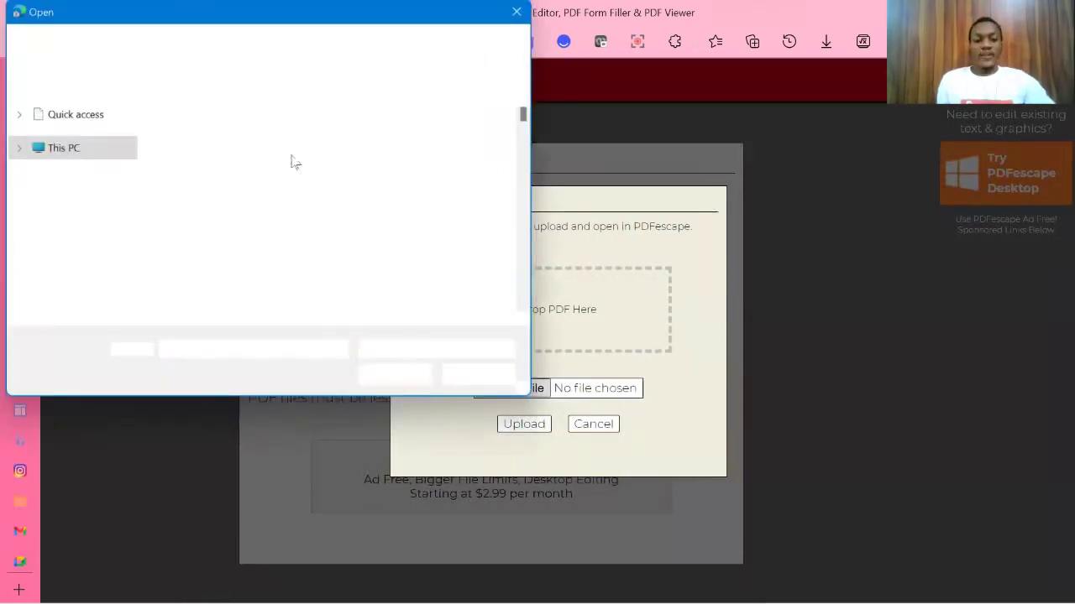
{"action": "left_click", "coordinate": [305, 173]}
{"action": "left_click", "coordinate": [405, 385]}
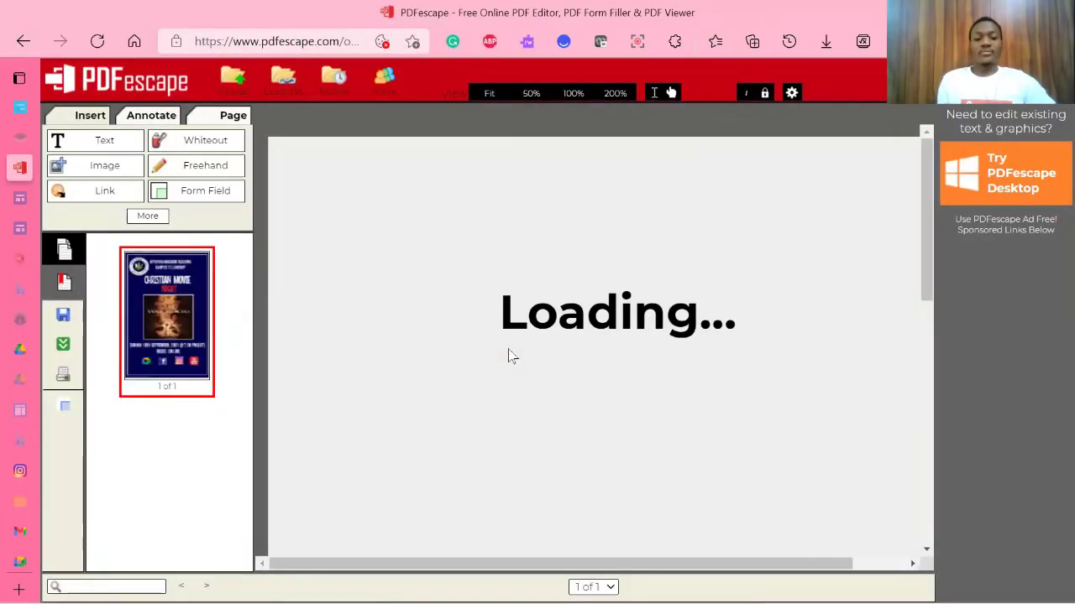
Step: Try Fit, 50%, 100% and 200% zoom on the poster, then zoom the browser out
{"action": "scroll", "coordinate": [492, 336], "scroll_direction": "up", "scroll_amount": 10}
{"action": "scroll", "coordinate": [497, 342], "scroll_direction": "down", "scroll_amount": 10}
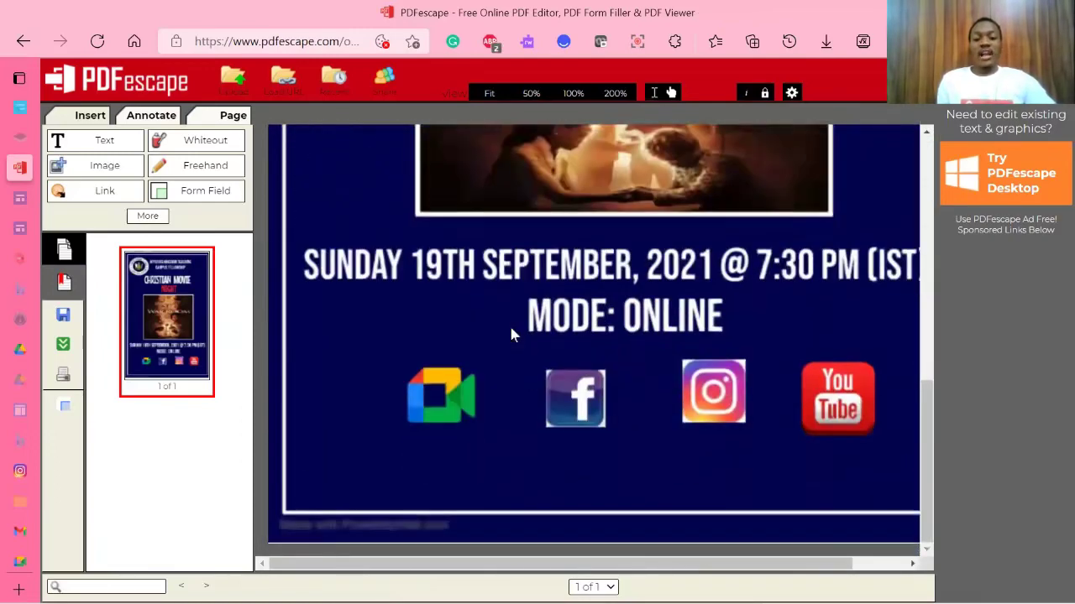
{"action": "scroll", "coordinate": [511, 335], "scroll_direction": "up", "scroll_amount": 10}
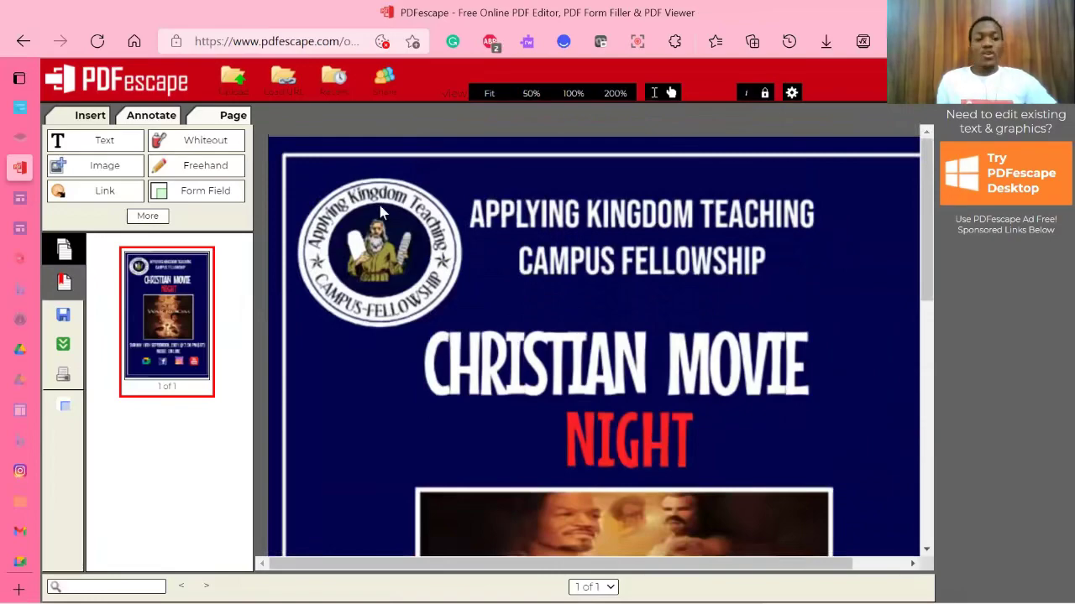
{"action": "scroll", "coordinate": [762, 355], "scroll_direction": "down", "scroll_amount": 10}
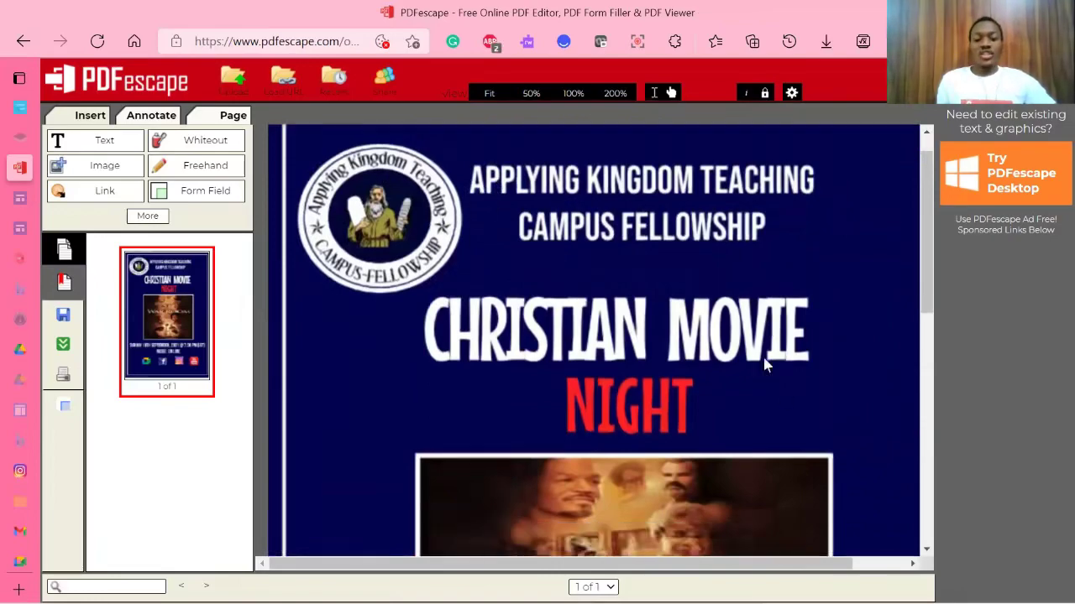
{"action": "scroll", "coordinate": [757, 344], "scroll_direction": "up", "scroll_amount": 10}
{"action": "scroll", "coordinate": [712, 267], "scroll_direction": "down", "scroll_amount": 10}
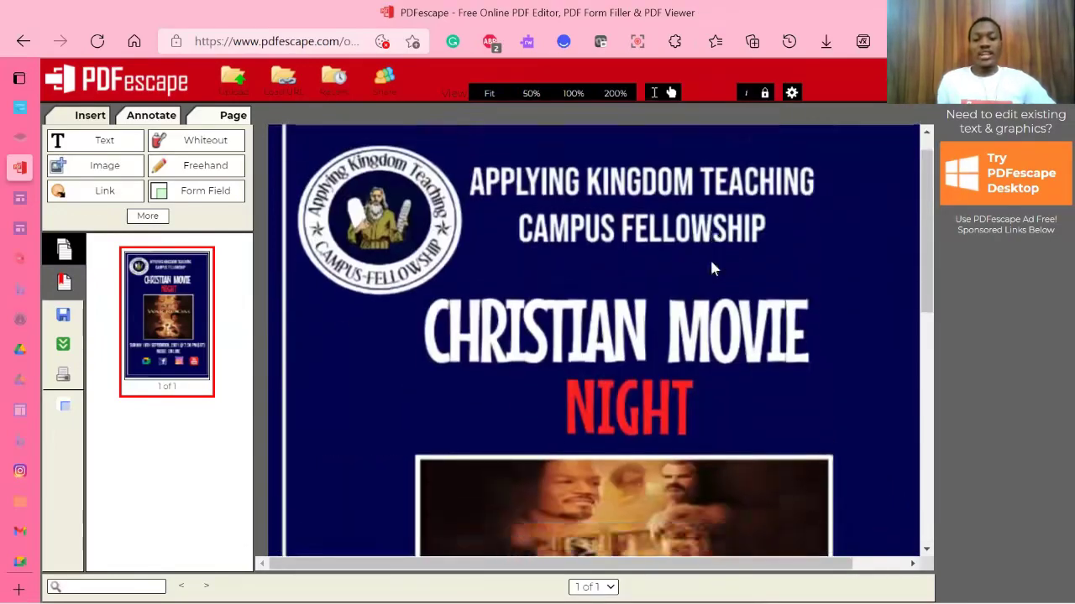
{"action": "scroll", "coordinate": [712, 267], "scroll_direction": "up", "scroll_amount": 10}
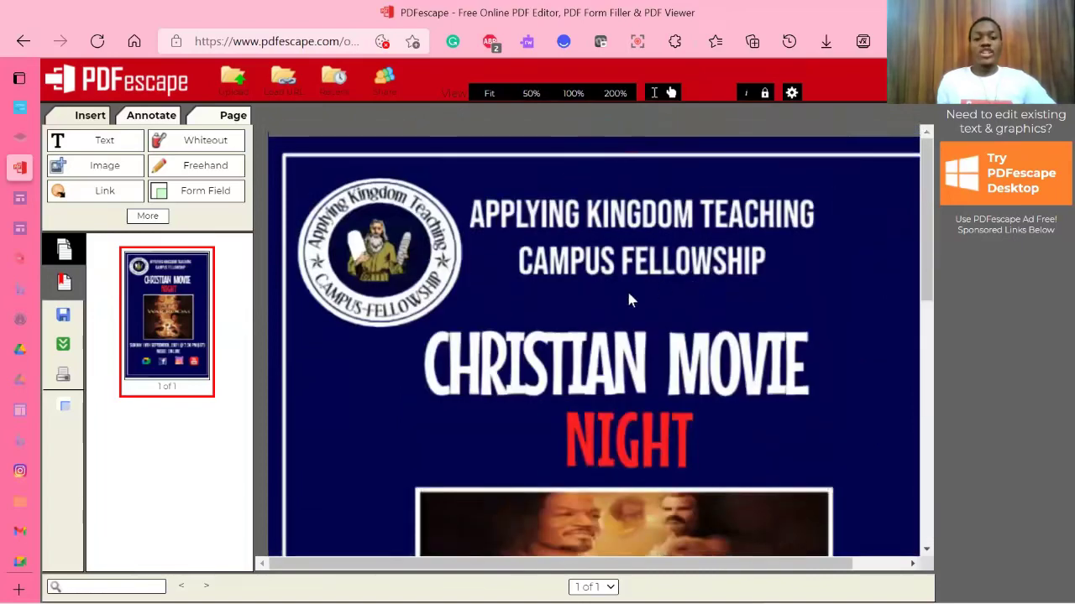
{"action": "left_click", "coordinate": [484, 94]}
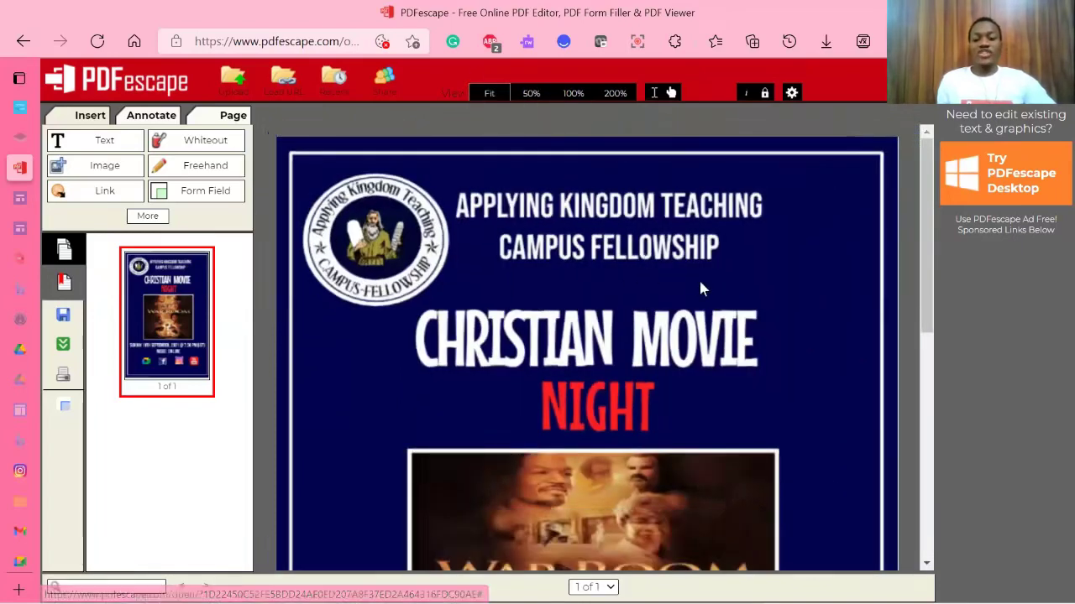
{"action": "scroll", "coordinate": [699, 278], "scroll_direction": "down", "scroll_amount": 5}
{"action": "left_click", "coordinate": [532, 94]}
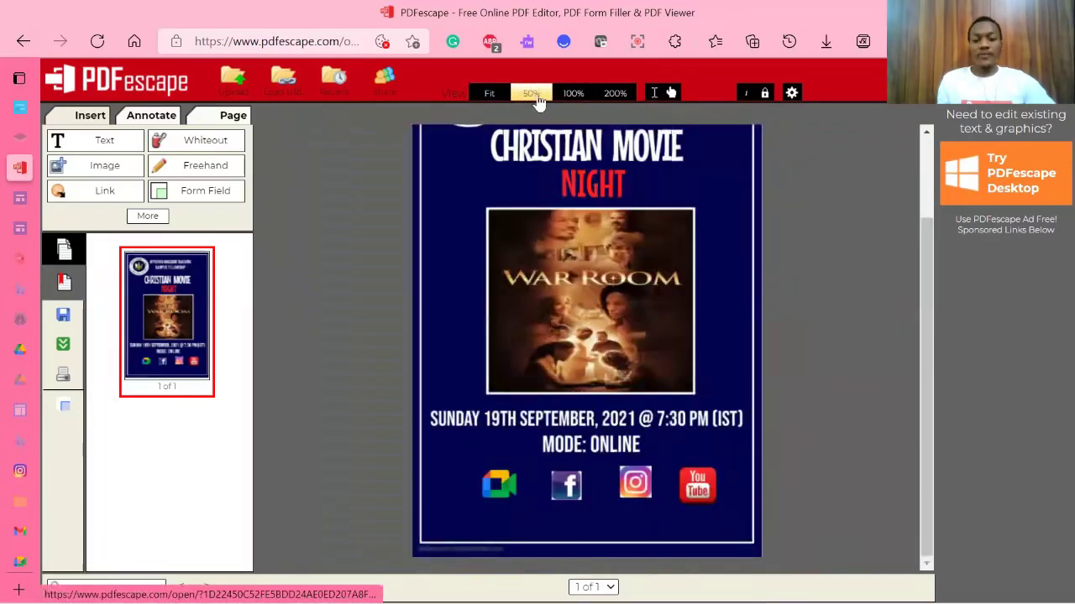
{"action": "left_click", "coordinate": [573, 95]}
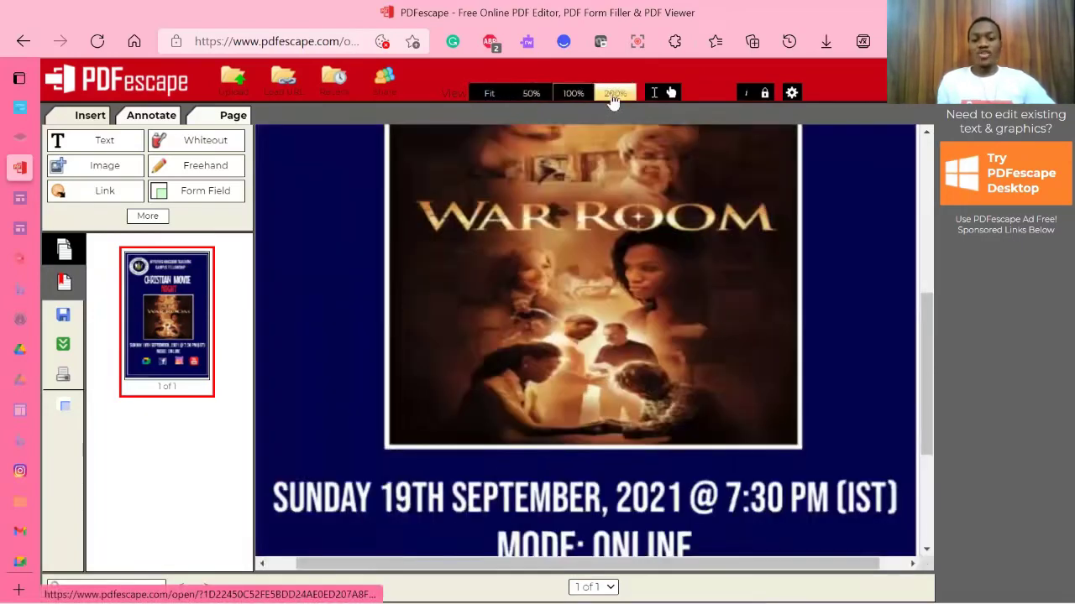
{"action": "left_click", "coordinate": [613, 94]}
{"action": "left_click", "coordinate": [489, 94]}
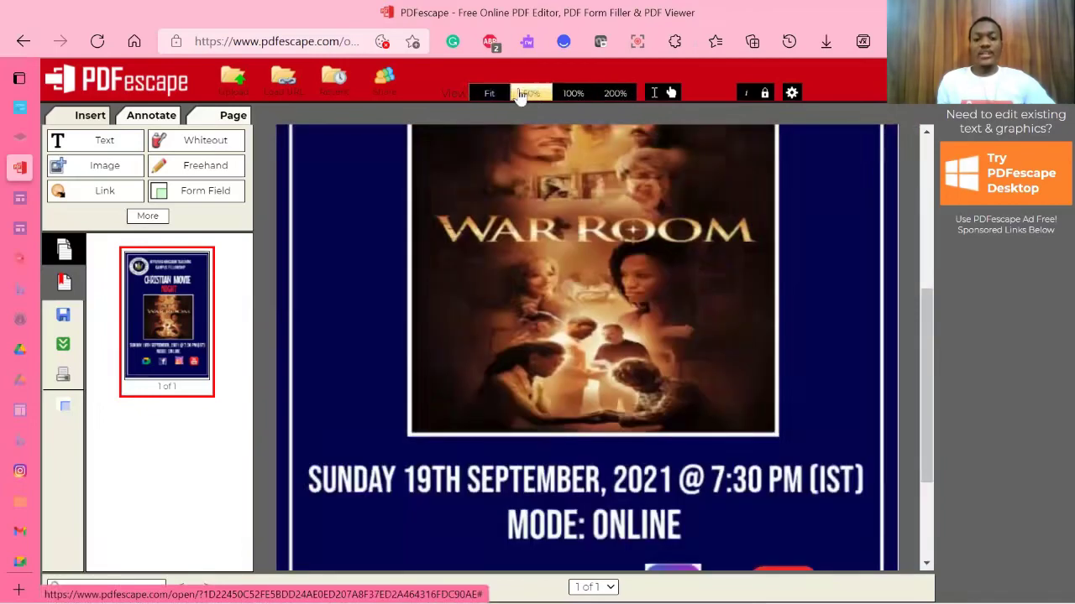
{"action": "left_click", "coordinate": [531, 94]}
{"action": "scroll", "coordinate": [655, 265], "scroll_direction": "up", "scroll_amount": 2}
{"action": "scroll", "coordinate": [655, 263], "scroll_direction": "down", "scroll_amount": 2}
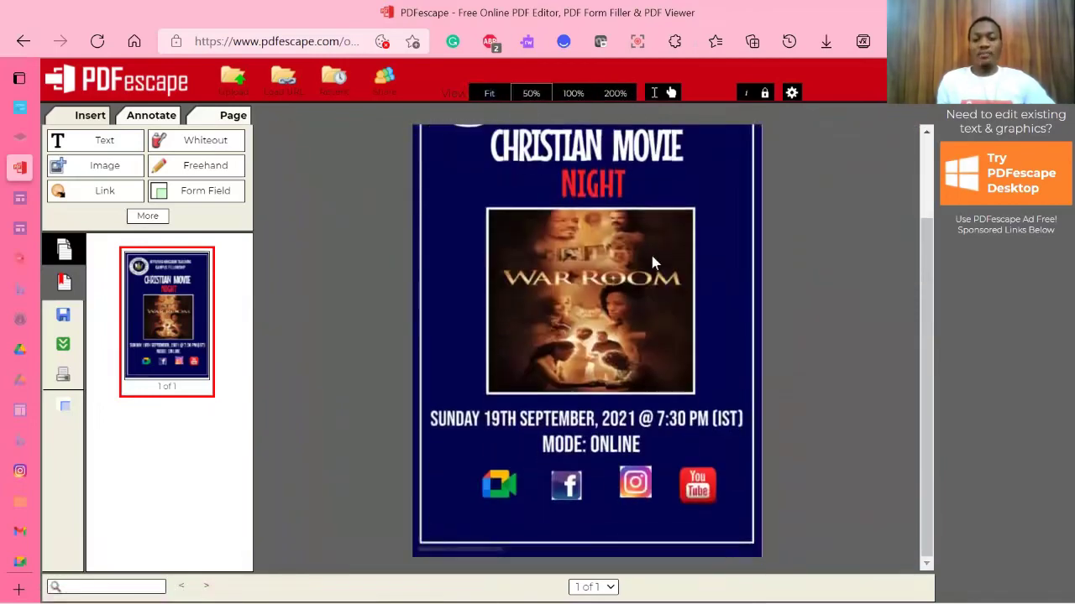
{"action": "key", "text": "ctrl+minus"}
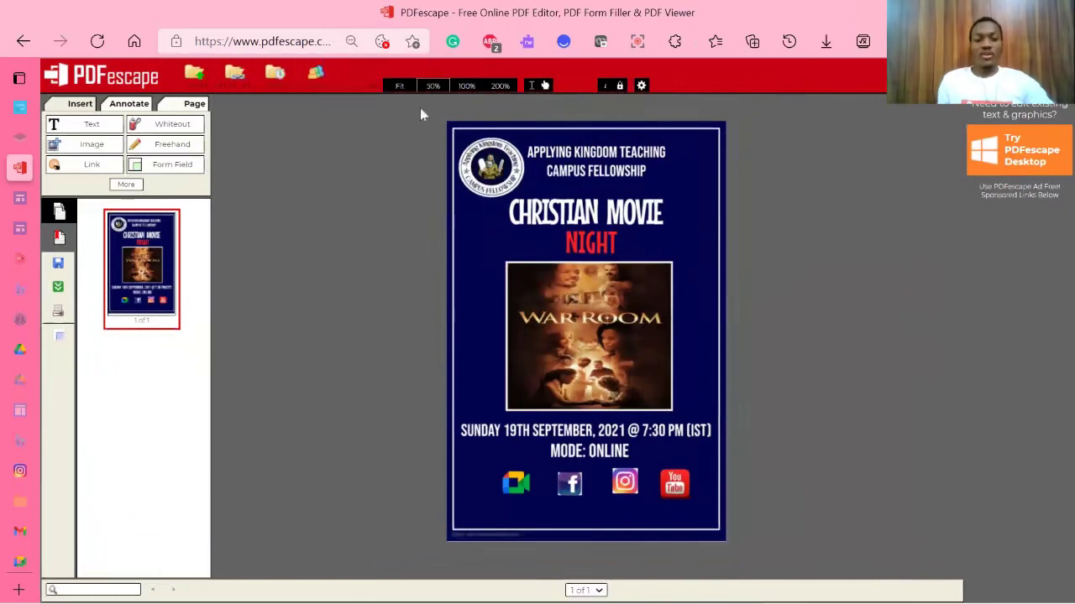
Step: Pick the Link tool from the Insert panel to draw a new link area
{"action": "left_click", "coordinate": [116, 134]}
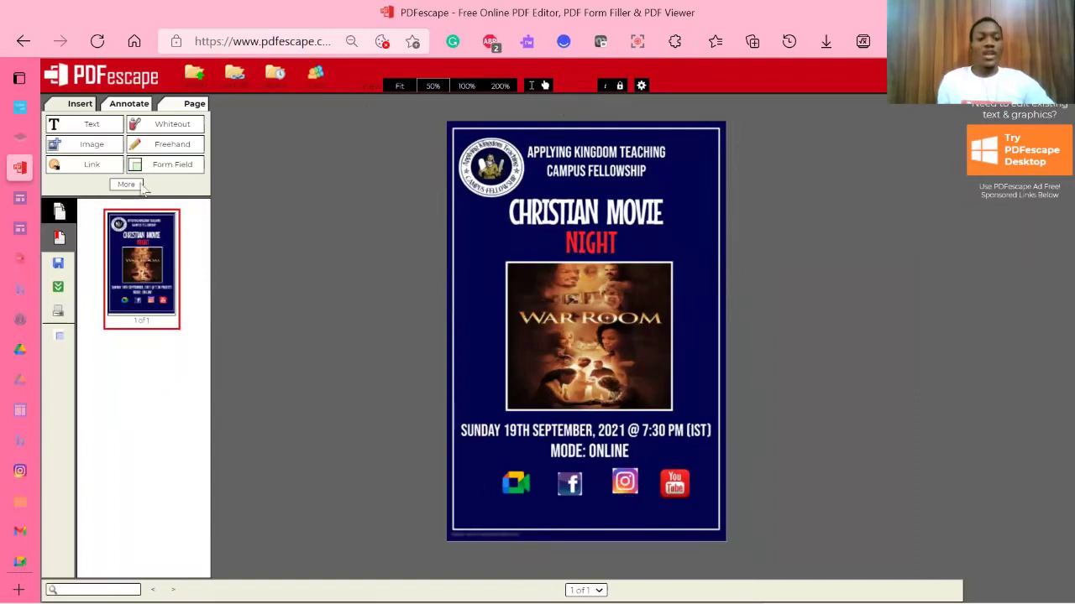
{"action": "left_click", "coordinate": [89, 145]}
{"action": "left_click", "coordinate": [84, 164]}
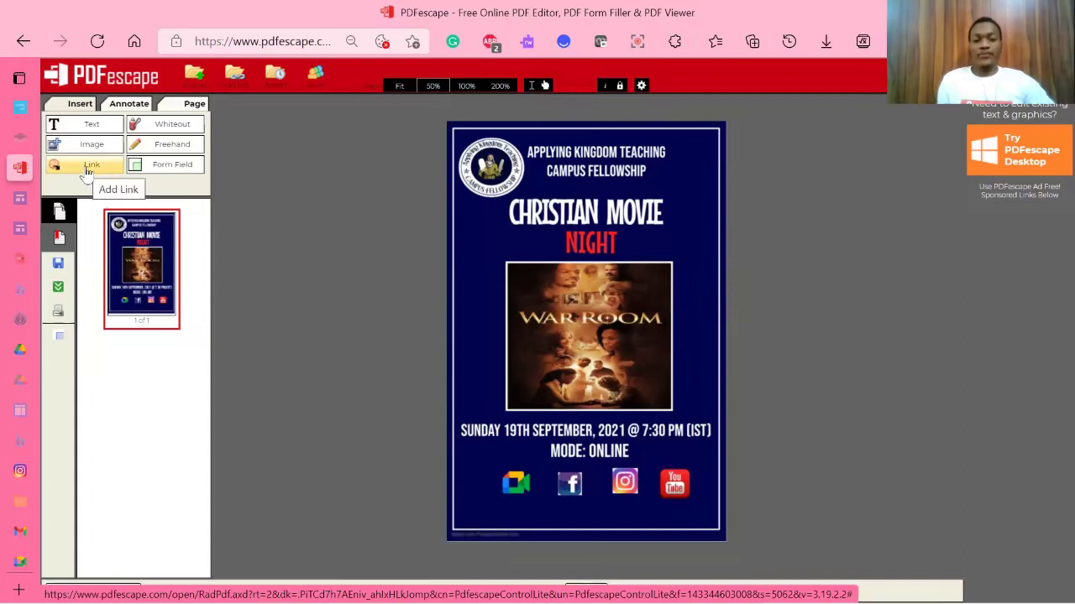
{"action": "left_click", "coordinate": [87, 168]}
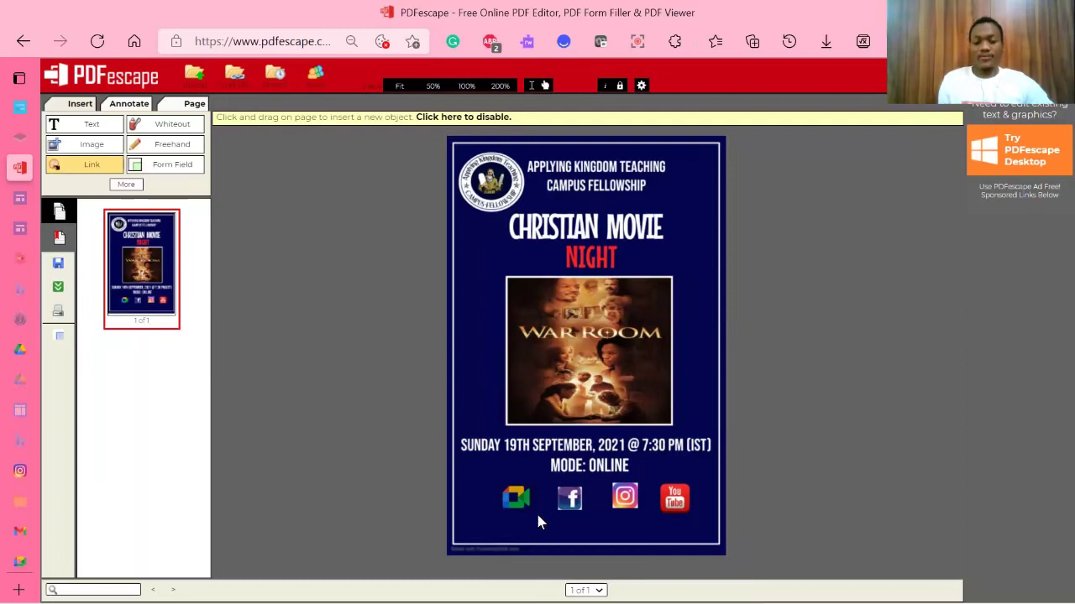
Step: Drag a link box over the Google Meet icon and focus the URL address field
{"action": "left_click_drag", "start_coordinate": [492, 477], "coordinate": [539, 516]}
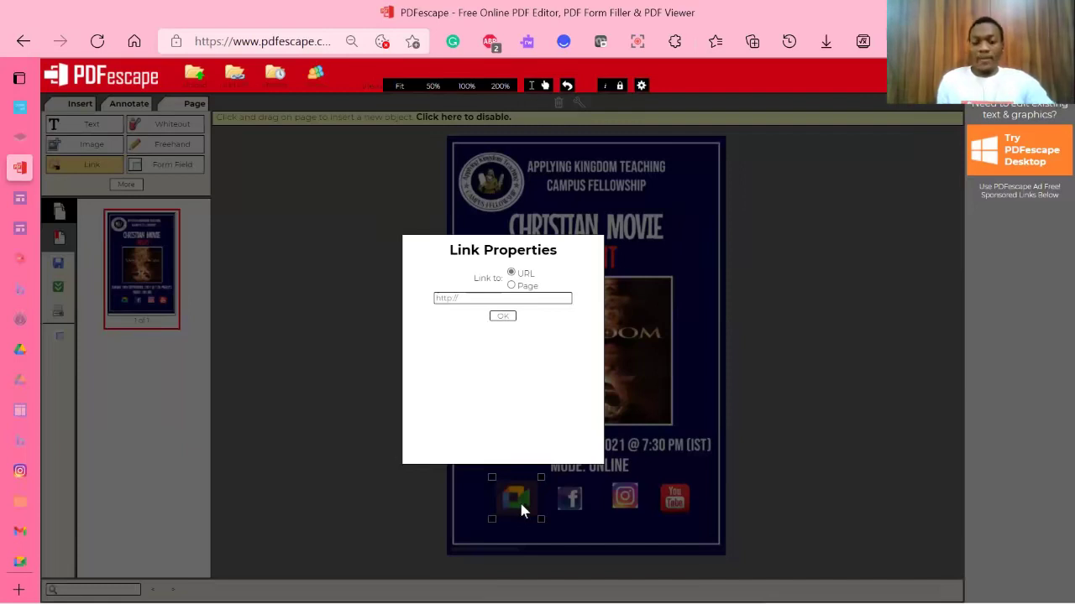
{"action": "left_click", "coordinate": [475, 297]}
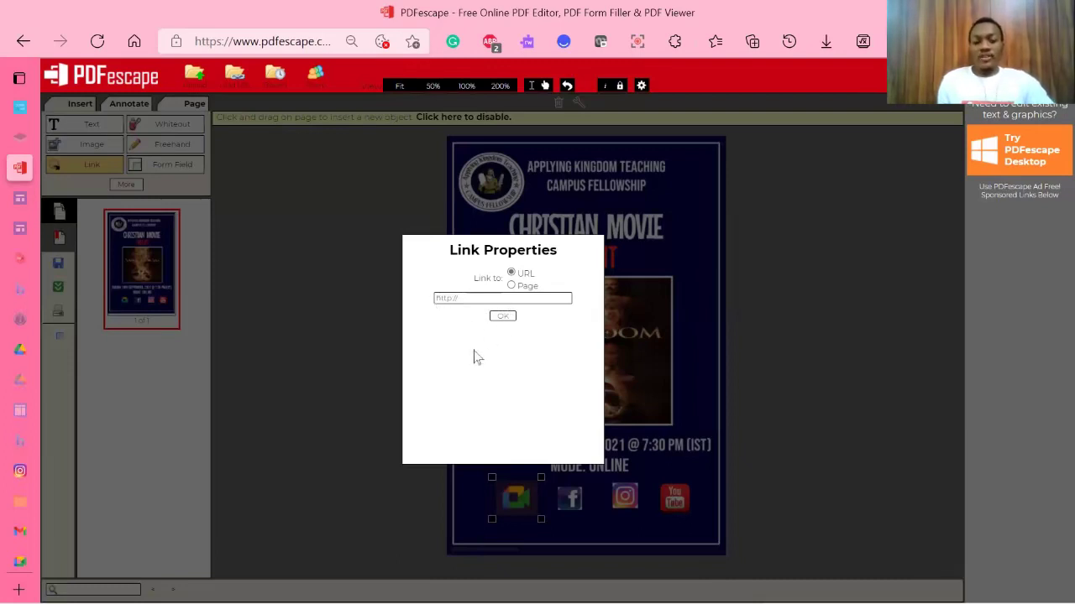
Step: Use New meeting > Create a meeting for later in Google Meet and copy the generated link
{"action": "mouse_move", "coordinate": [5, 477]}
{"action": "scroll", "coordinate": [141, 549], "scroll_direction": "down", "scroll_amount": 2}
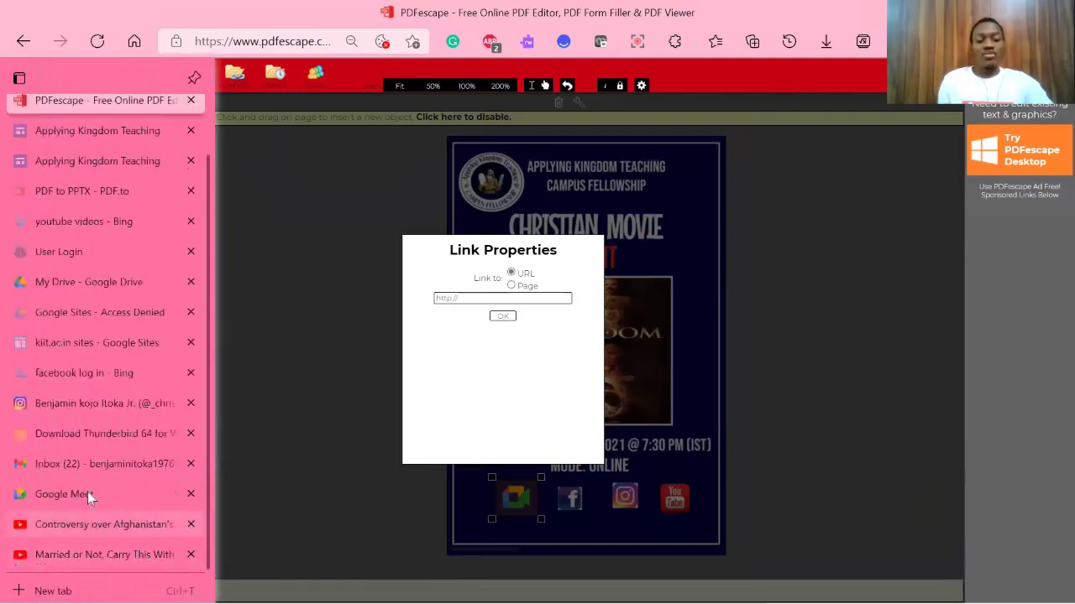
{"action": "left_click", "coordinate": [87, 492]}
{"action": "left_click", "coordinate": [187, 463]}
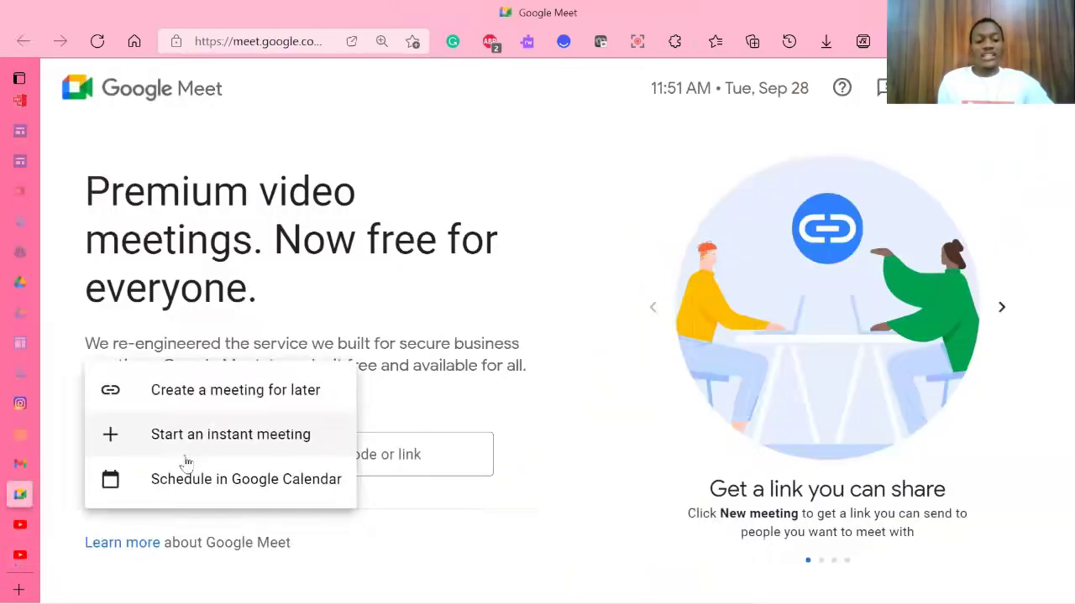
{"action": "left_click", "coordinate": [221, 402]}
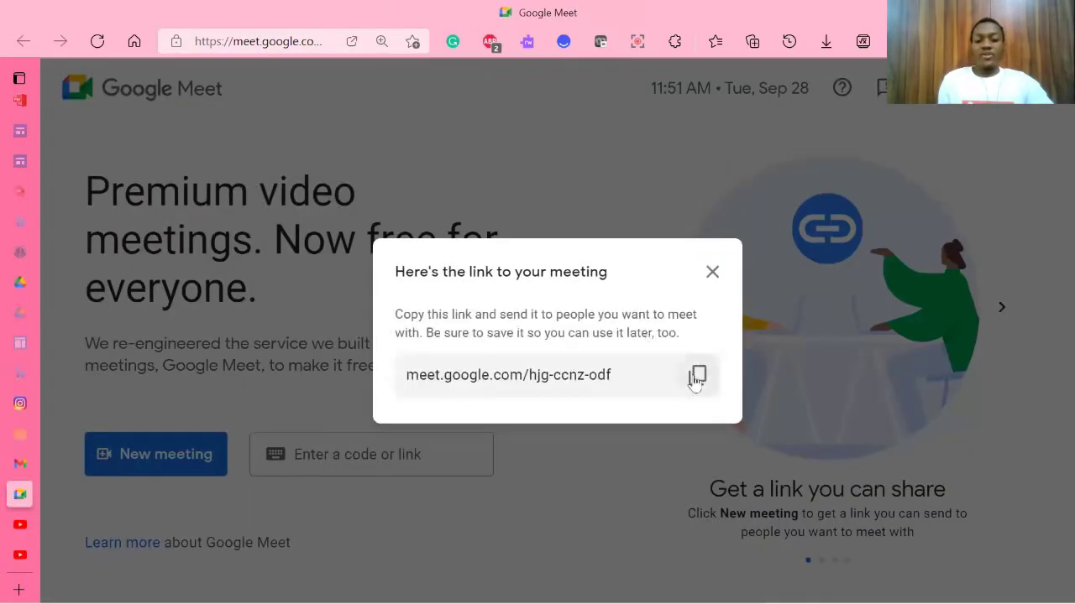
{"action": "left_click", "coordinate": [696, 378]}
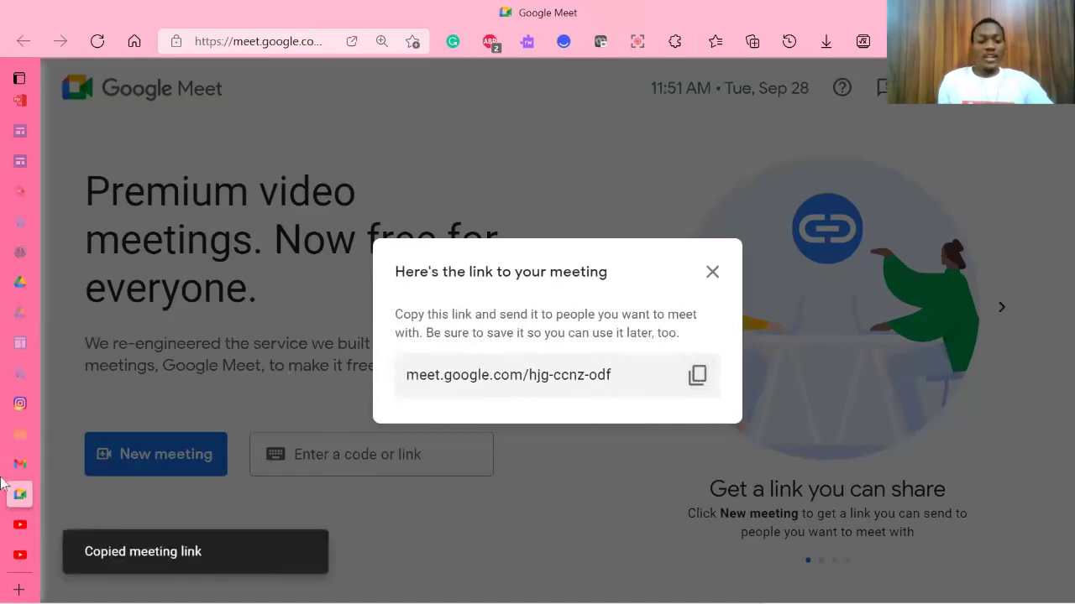
{"action": "mouse_move", "coordinate": [20, 435]}
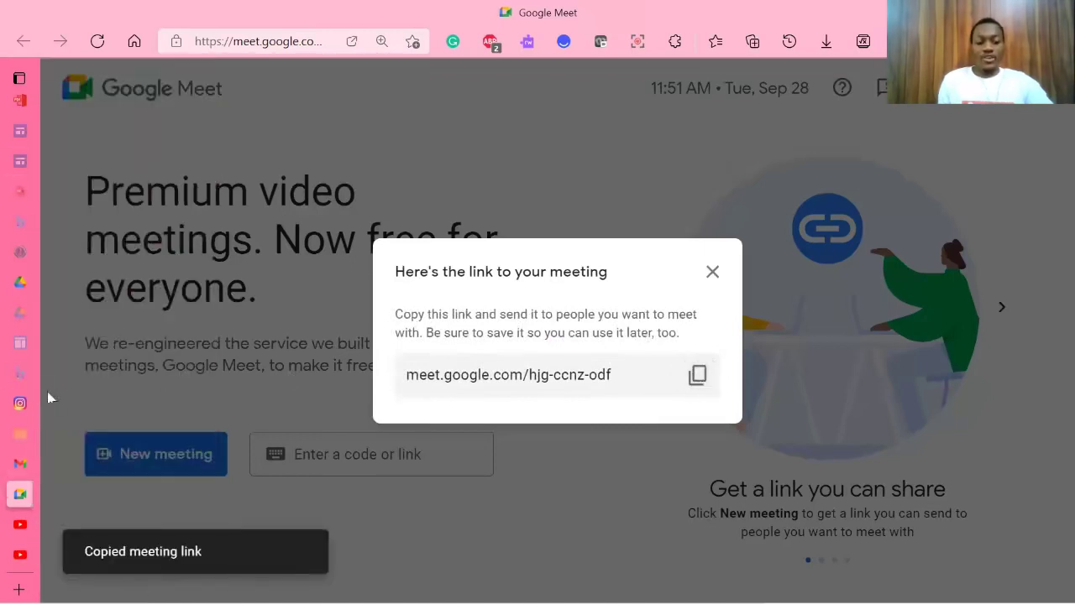
{"action": "scroll", "coordinate": [71, 128], "scroll_direction": "up", "scroll_amount": 2}
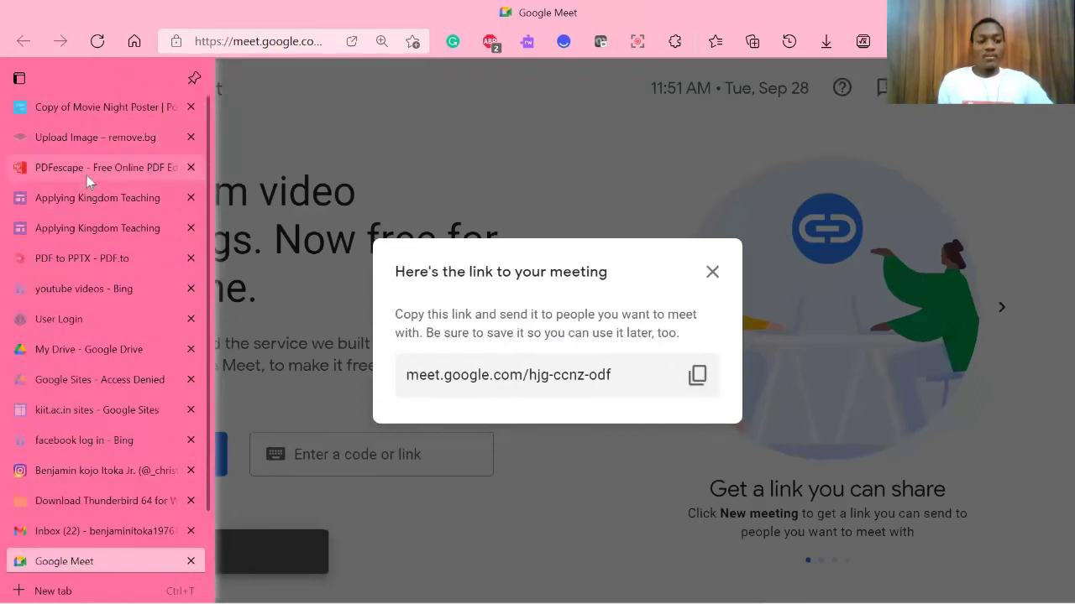
{"action": "left_click", "coordinate": [87, 176]}
Step: Paste the Google Meet link into the Meet icon's URL field and confirm it
{"action": "triple_click", "coordinate": [501, 300]}
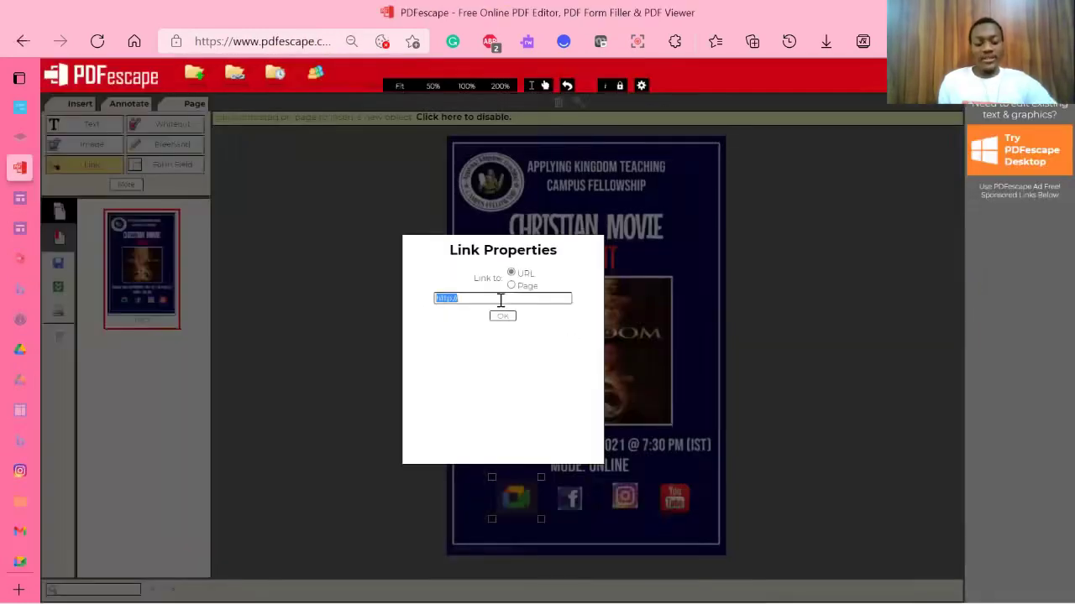
{"action": "key", "text": "ctrl+v"}
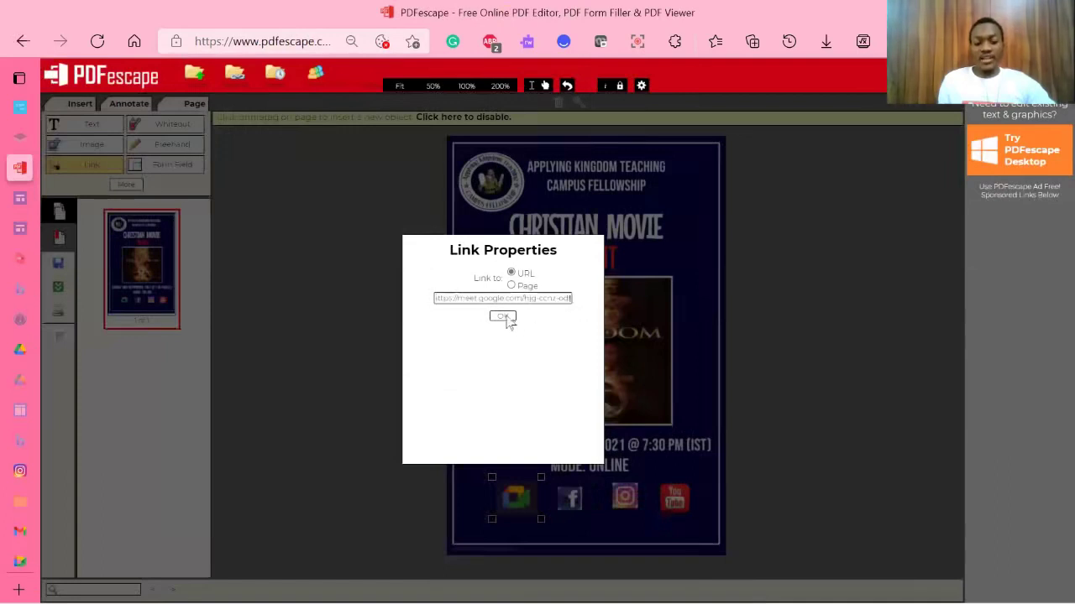
{"action": "left_click", "coordinate": [503, 317]}
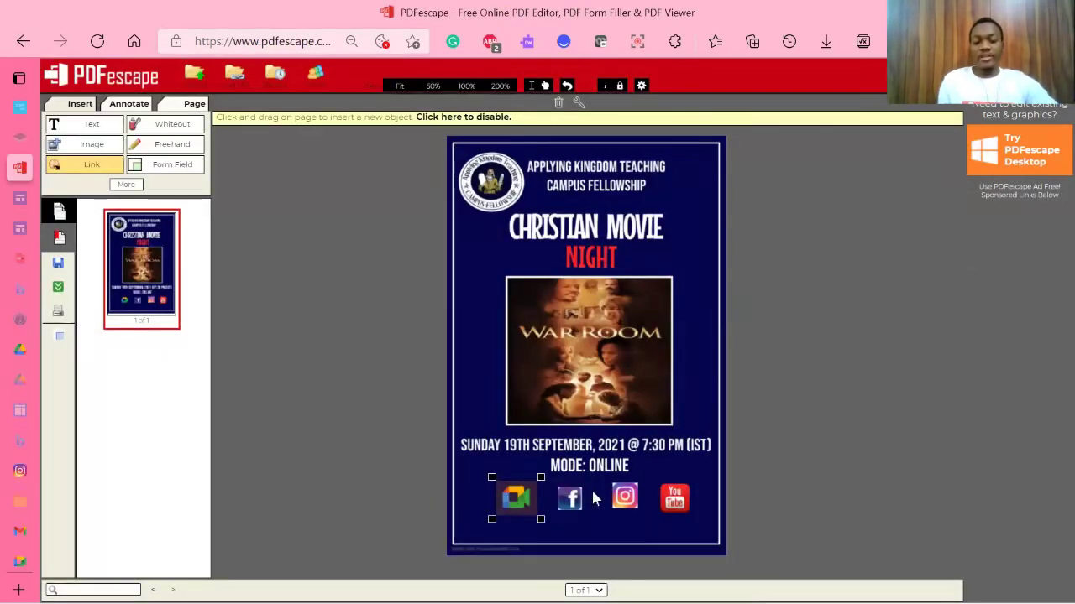
{"action": "left_click", "coordinate": [550, 476]}
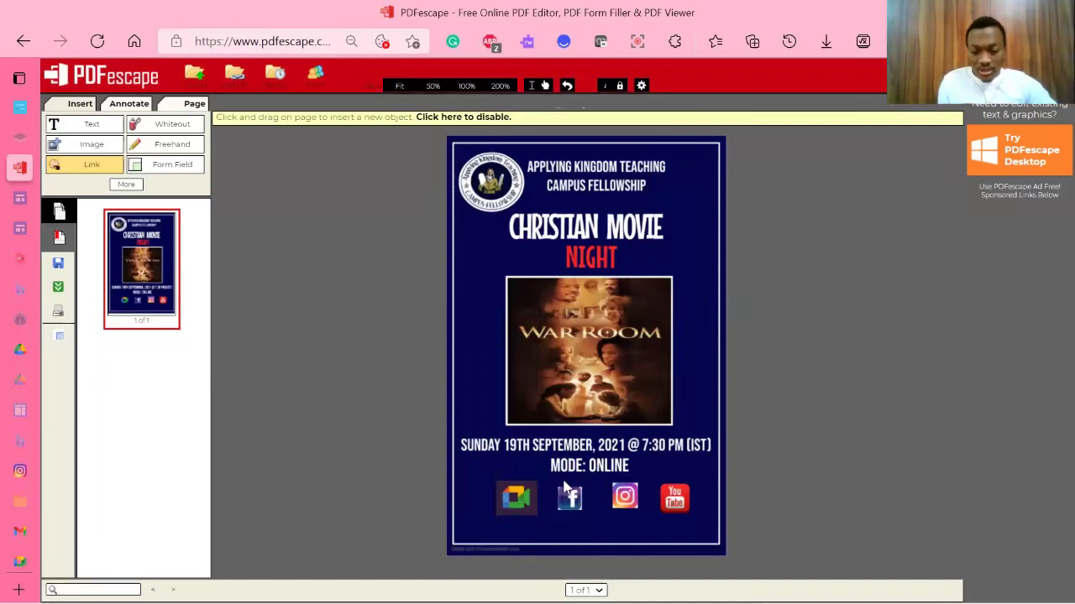
Step: Place a link area over the Facebook icon, then go to the Bing 'facebook log in' results
{"action": "left_click", "coordinate": [590, 526]}
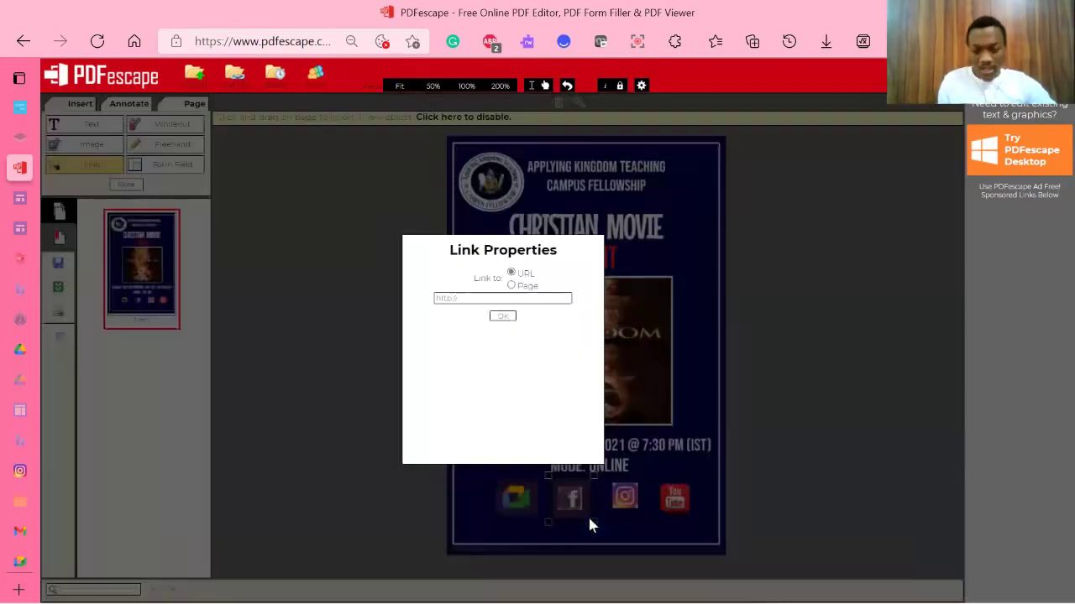
{"action": "mouse_move", "coordinate": [47, 420]}
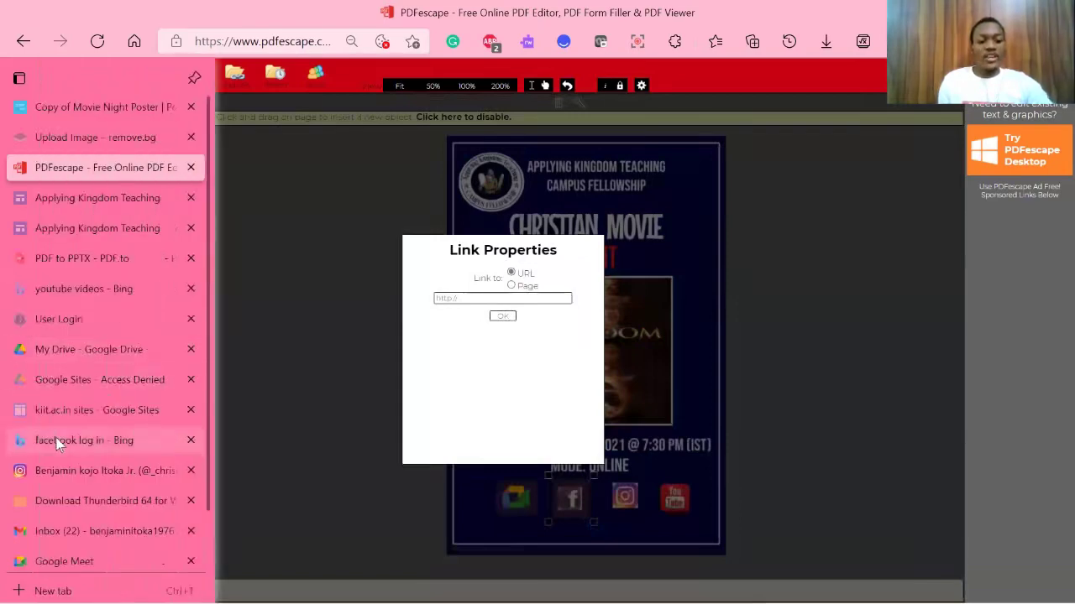
{"action": "left_click", "coordinate": [57, 443]}
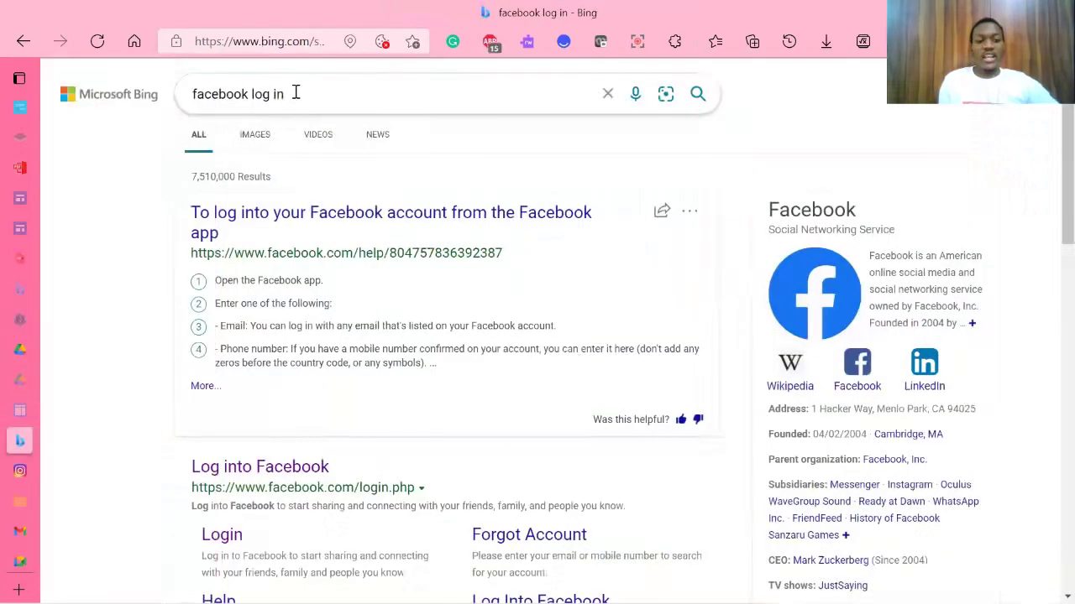
Step: Open the Applying Kingdom Teaching group on Facebook and select its page address
{"action": "left_click", "coordinate": [268, 468]}
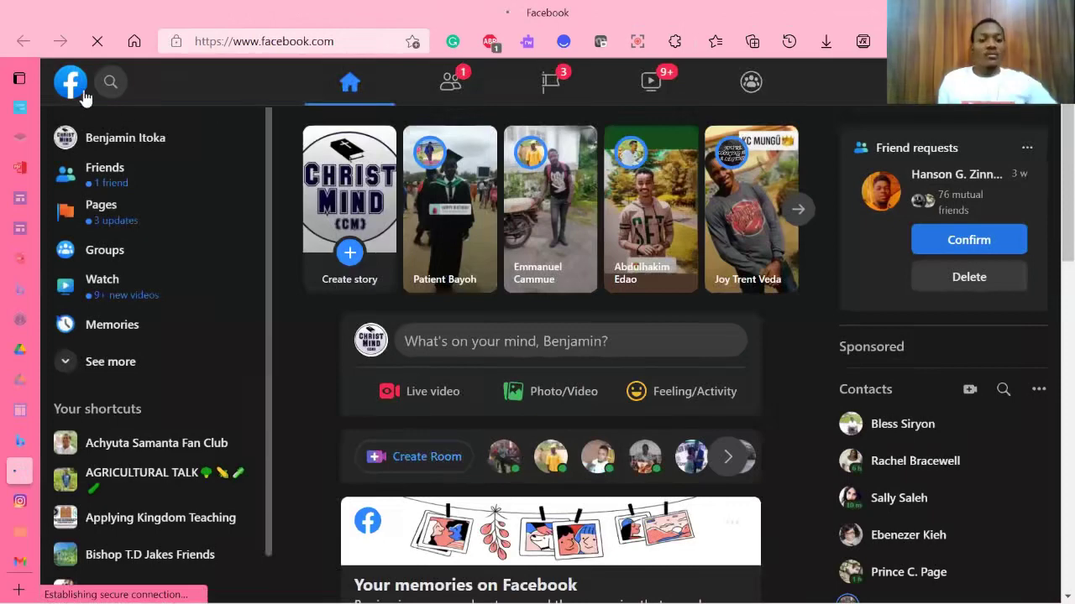
{"action": "left_click", "coordinate": [111, 81]}
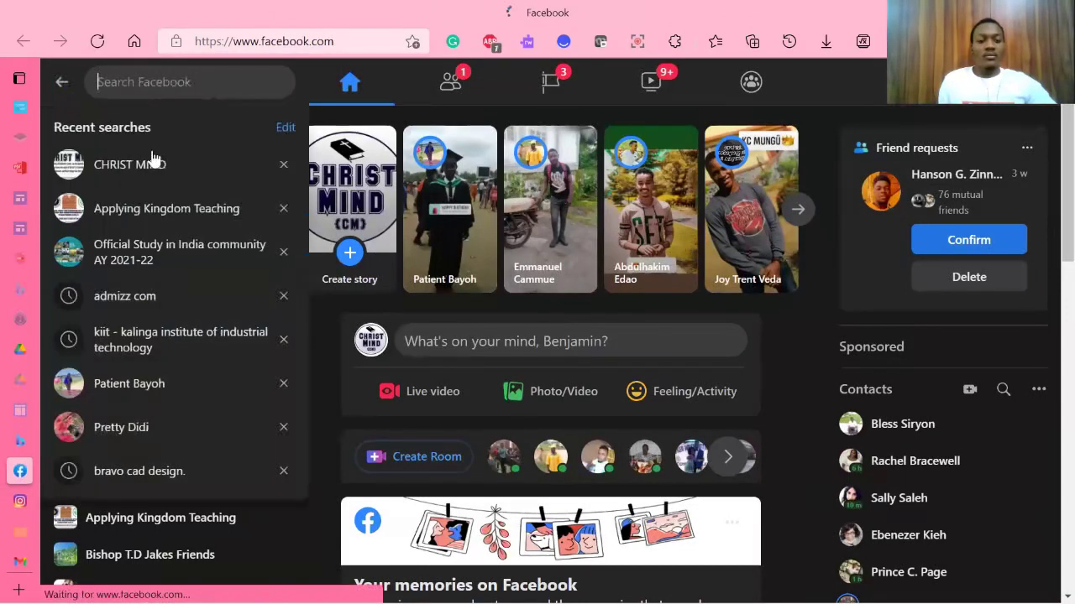
{"action": "left_click", "coordinate": [152, 215]}
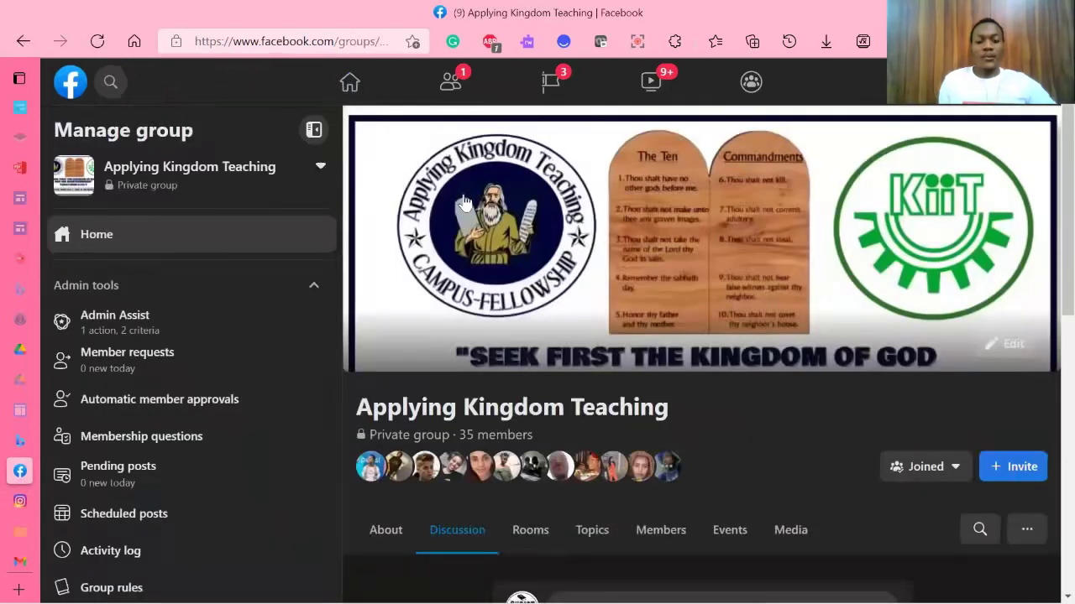
{"action": "left_click", "coordinate": [302, 48]}
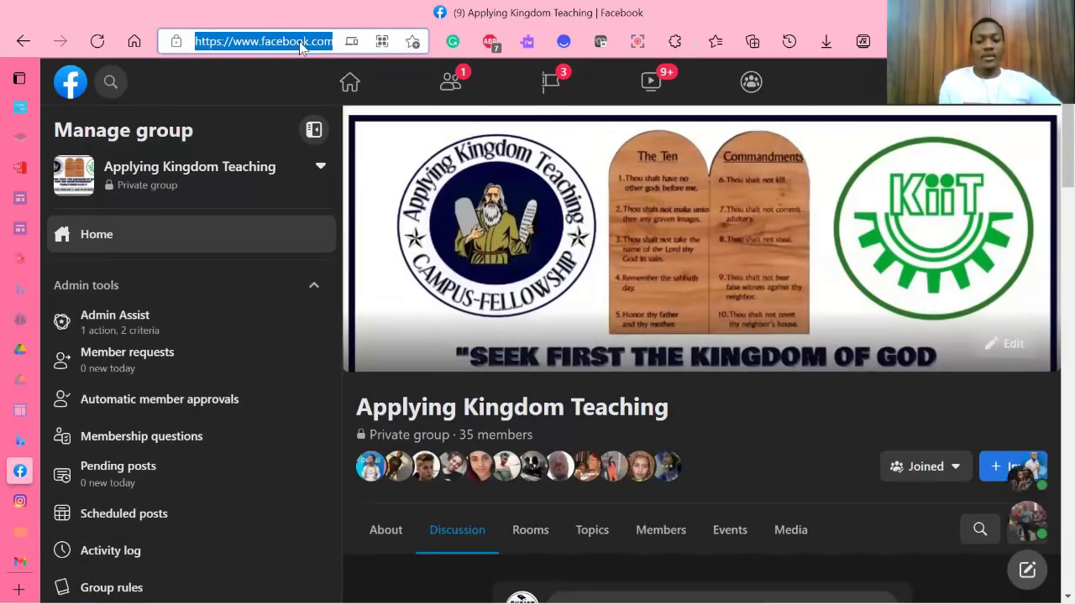
Step: Paste the group address into the Facebook icon's link properties and confirm it
{"action": "left_click", "coordinate": [51, 167]}
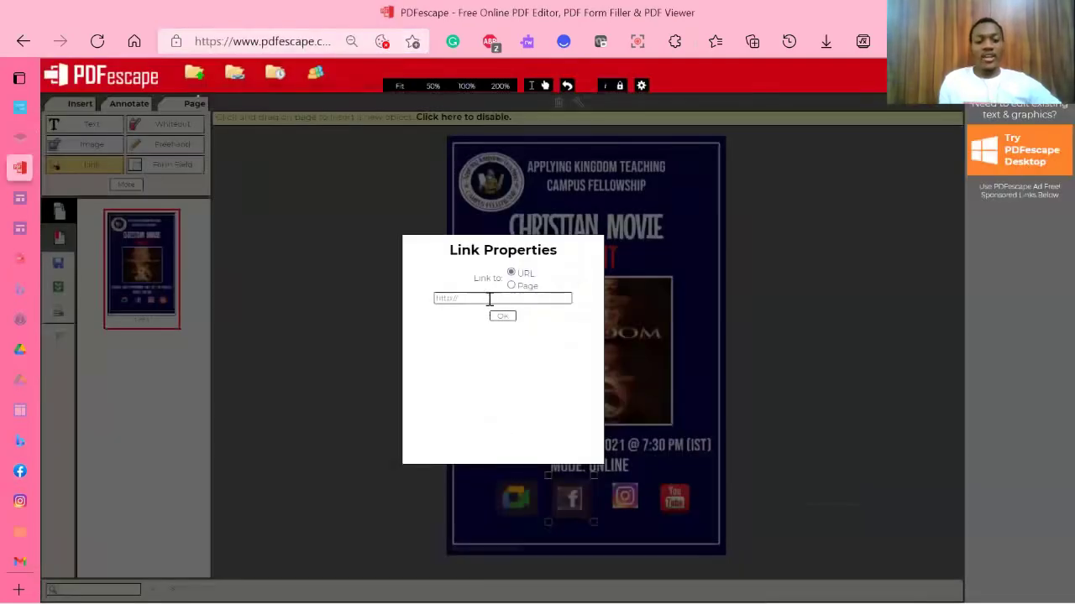
{"action": "left_click", "coordinate": [490, 300]}
{"action": "key", "text": "ctrl+v"}
{"action": "left_click", "coordinate": [502, 316]}
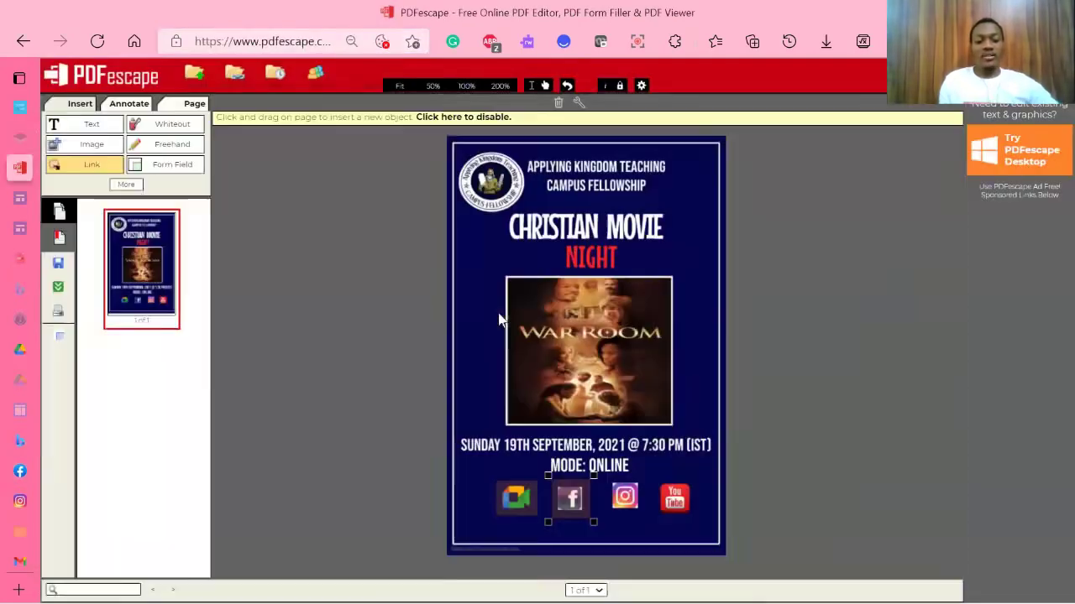
Step: Close the Facebook tab and return to the flyer in PDFescape, deselecting the link area
{"action": "mouse_move", "coordinate": [6, 298]}
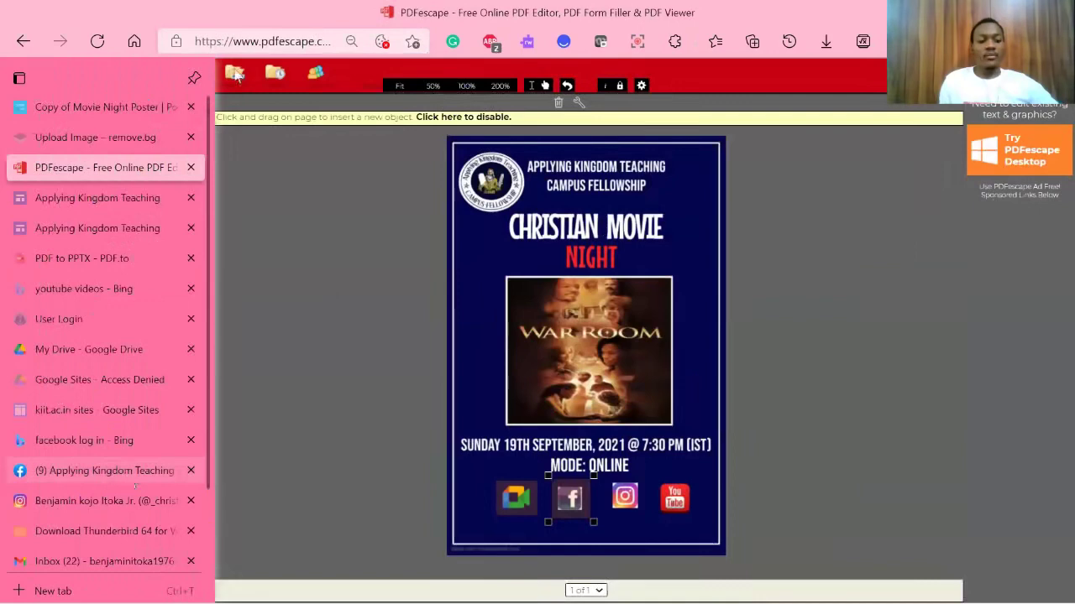
{"action": "left_click", "coordinate": [103, 470]}
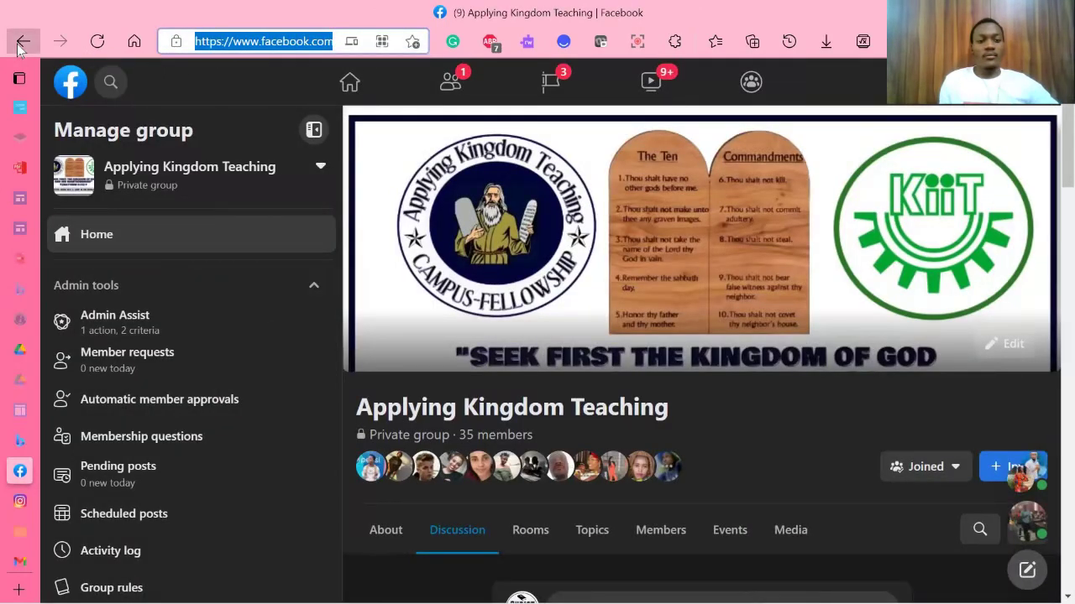
{"action": "left_click", "coordinate": [22, 42]}
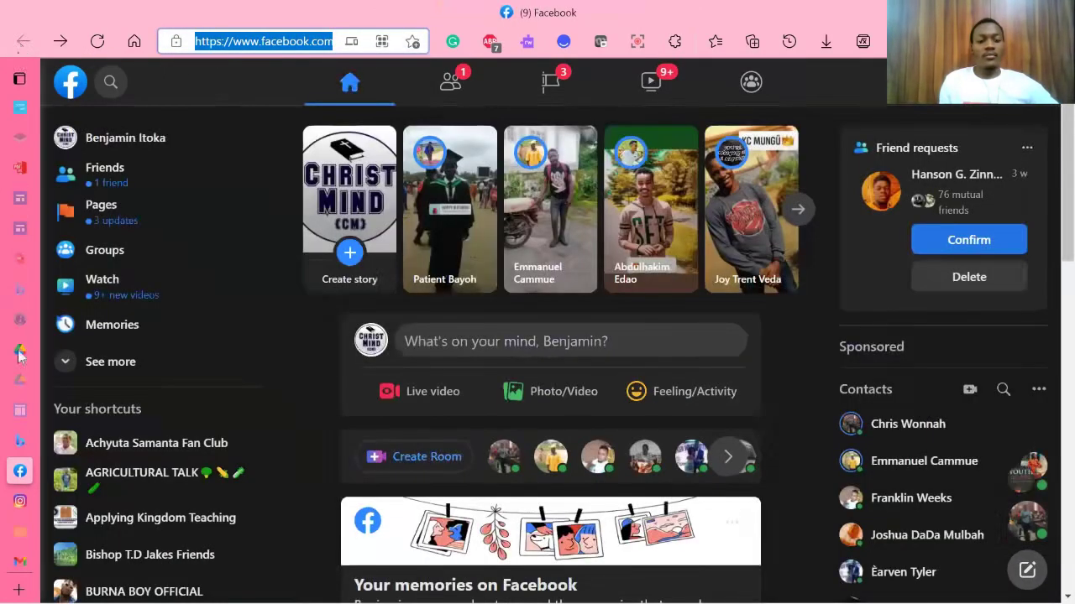
{"action": "mouse_move", "coordinate": [7, 494]}
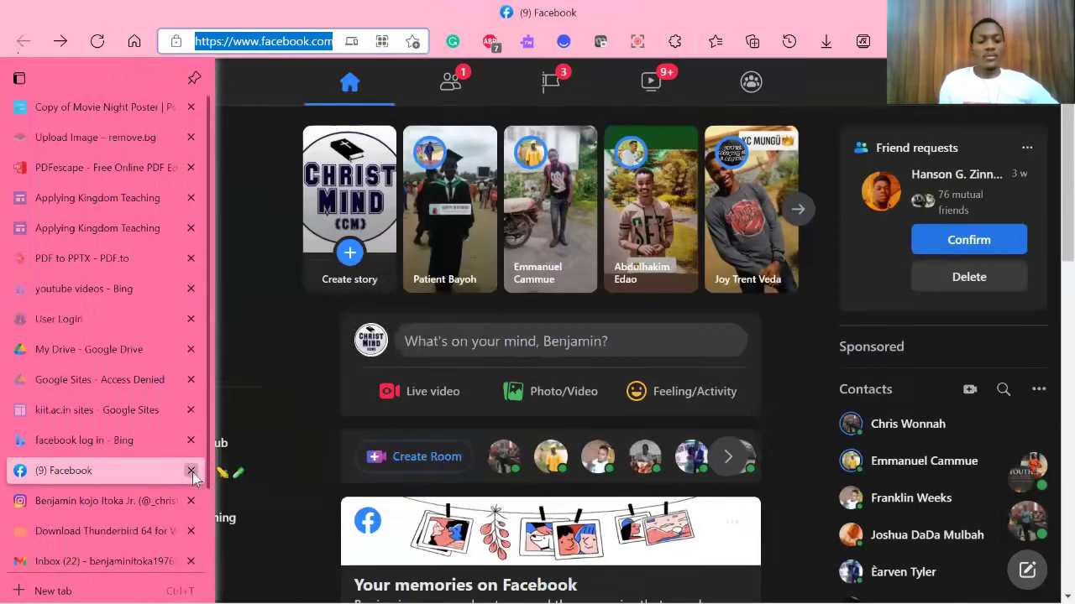
{"action": "left_click", "coordinate": [190, 471]}
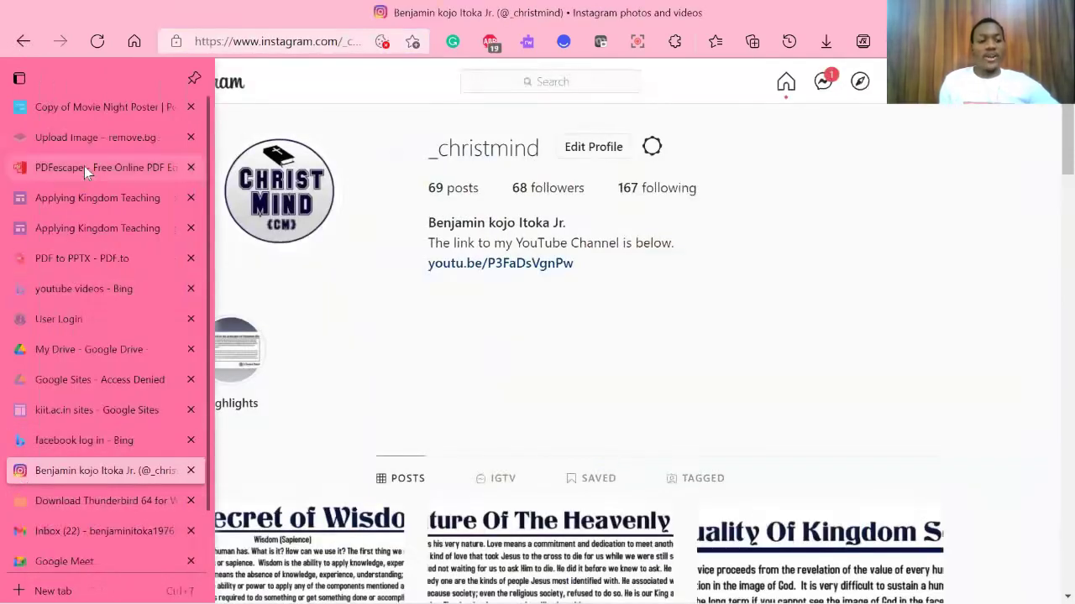
{"action": "left_click", "coordinate": [83, 166]}
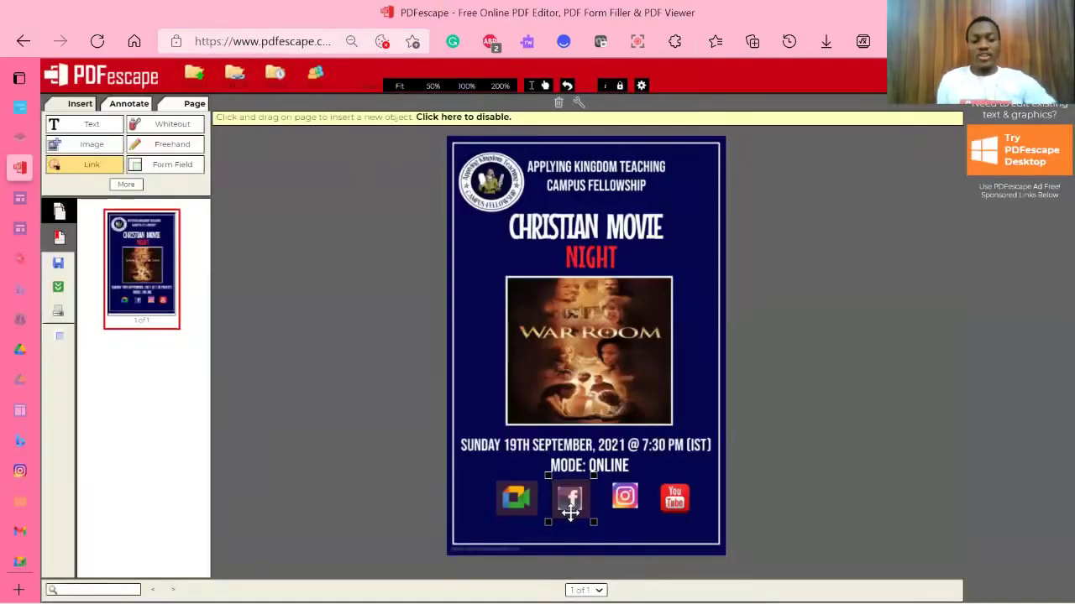
{"action": "left_click", "coordinate": [608, 484]}
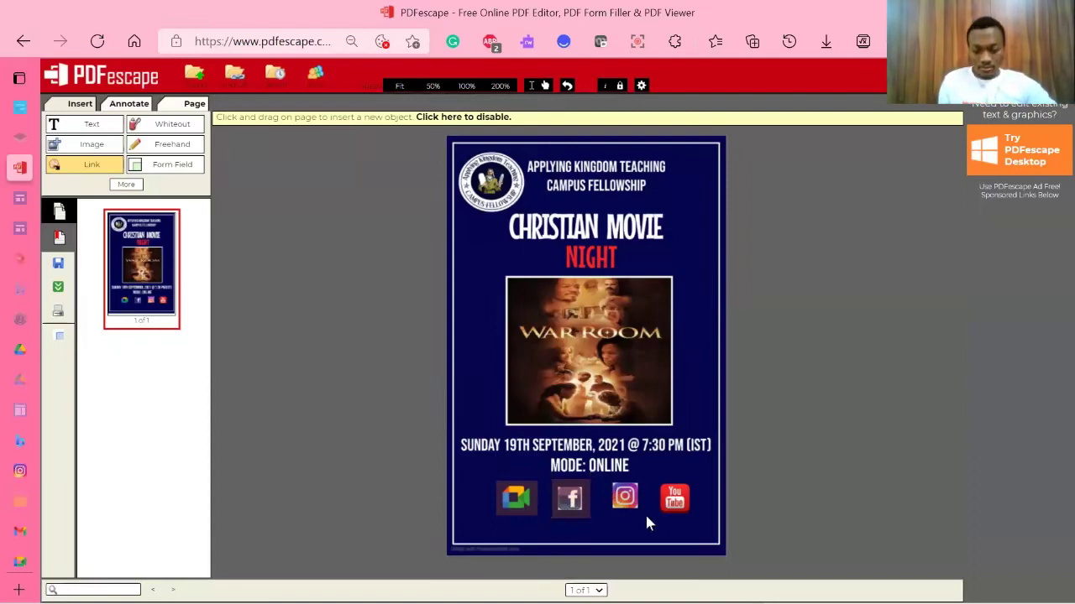
Step: Mark a link area on the Instagram icon and paste in the Instagram profile page's address
{"action": "left_click_drag", "start_coordinate": [644, 521], "coordinate": [644, 520]}
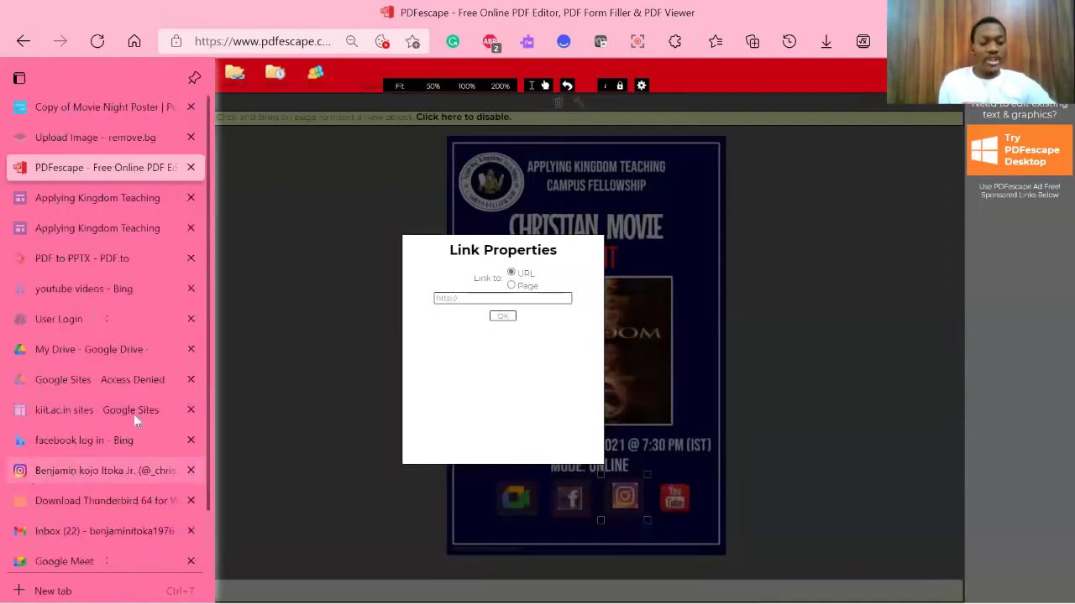
{"action": "left_click", "coordinate": [73, 475]}
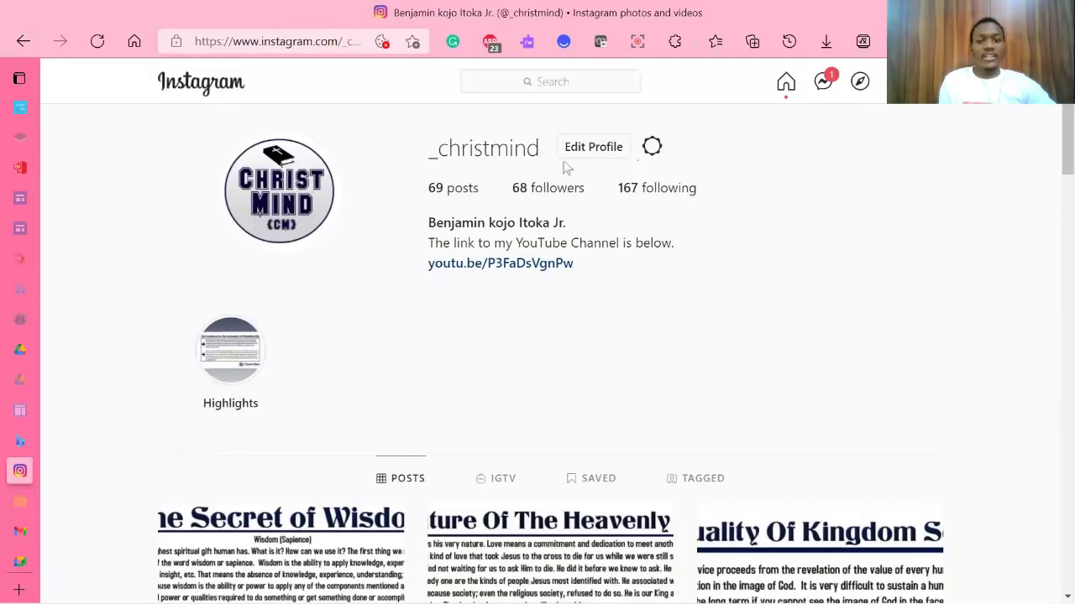
{"action": "left_click", "coordinate": [279, 43]}
{"action": "key", "text": "ctrl+c"}
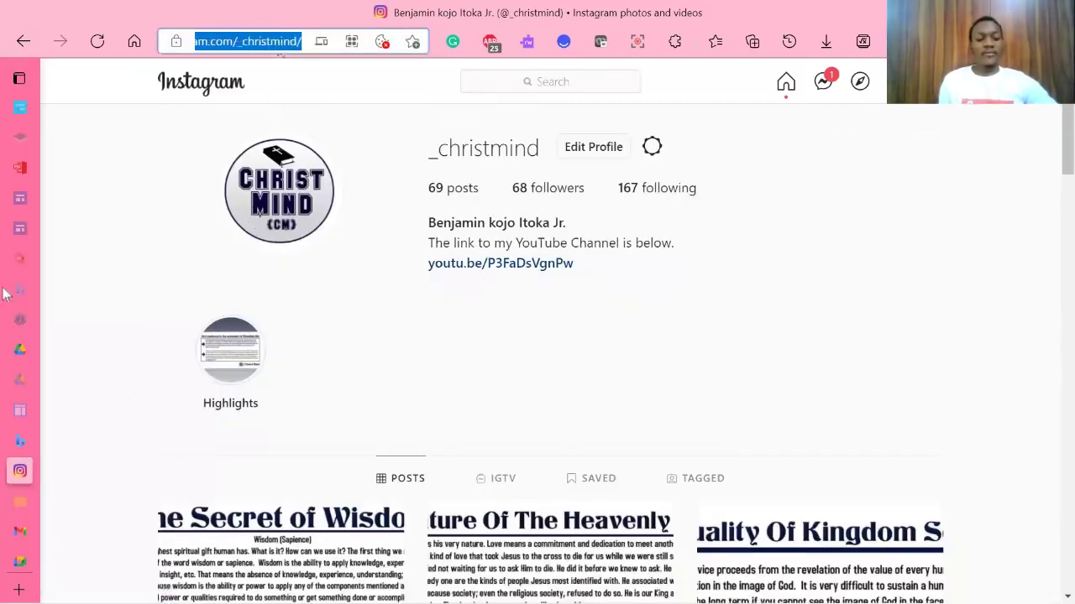
{"action": "left_click", "coordinate": [59, 176]}
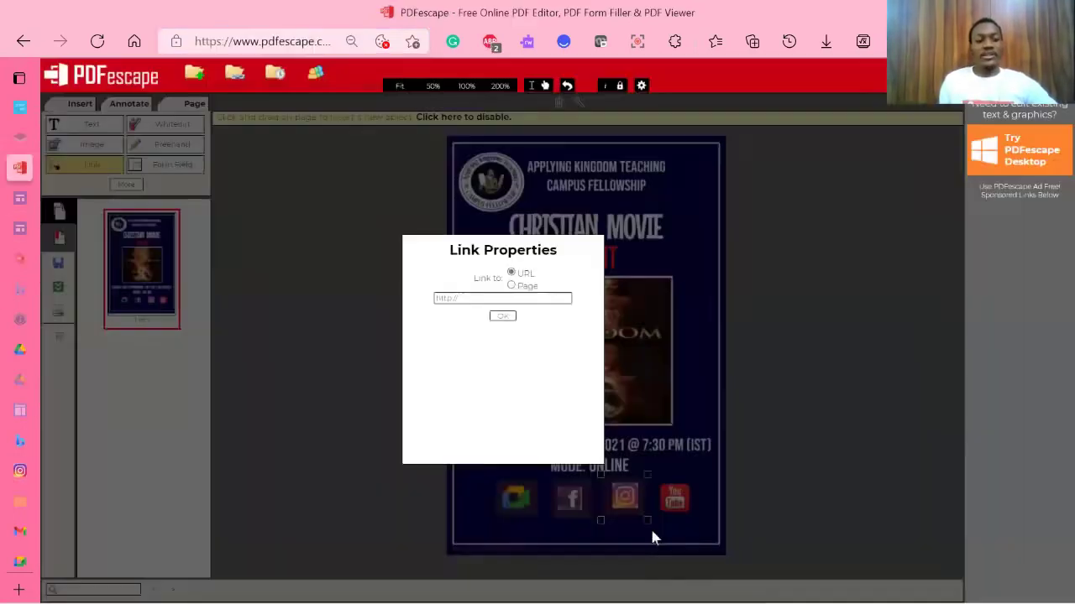
{"action": "left_click", "coordinate": [519, 303]}
{"action": "key", "text": "ctrl+v"}
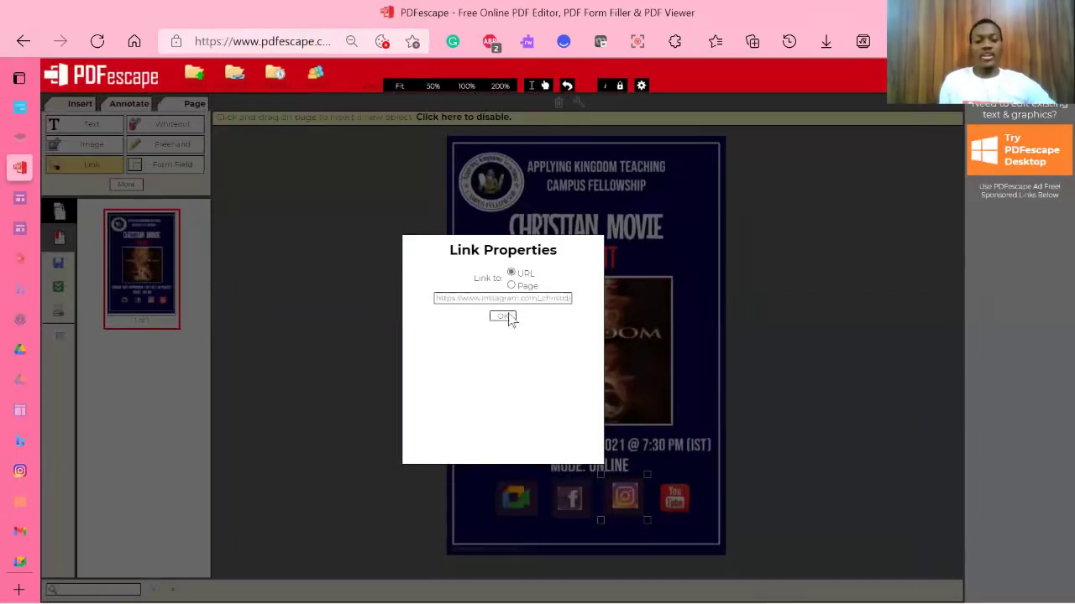
{"action": "left_click", "coordinate": [502, 316]}
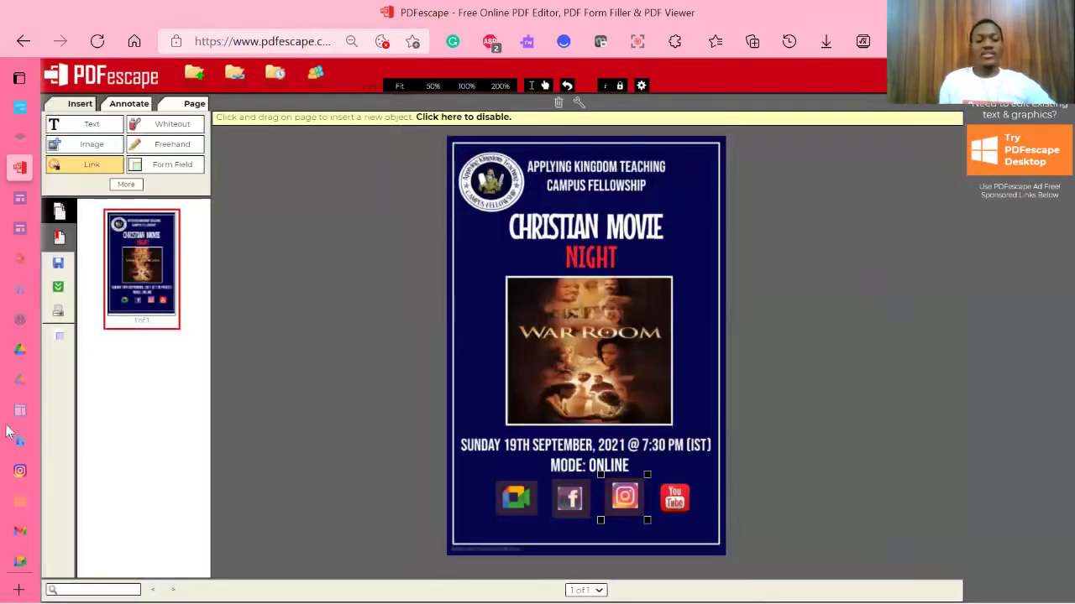
{"action": "mouse_move", "coordinate": [12, 509]}
{"action": "scroll", "coordinate": [64, 461], "scroll_direction": "down", "scroll_amount": 2}
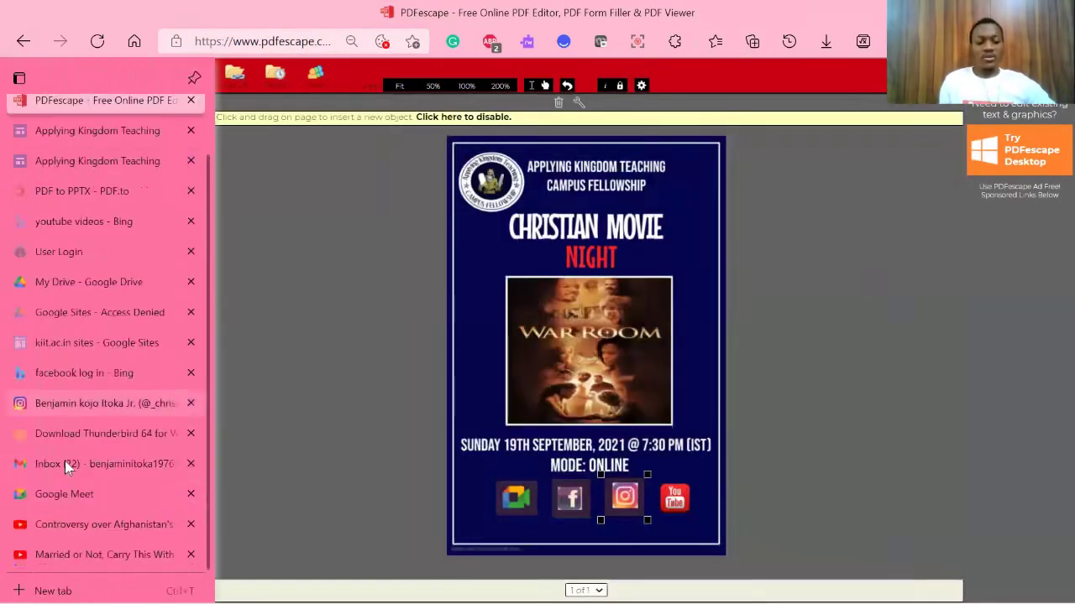
Step: Copy the Afghanistan UNGA video address and link the poster's YouTube icon to it
{"action": "left_click", "coordinate": [80, 527]}
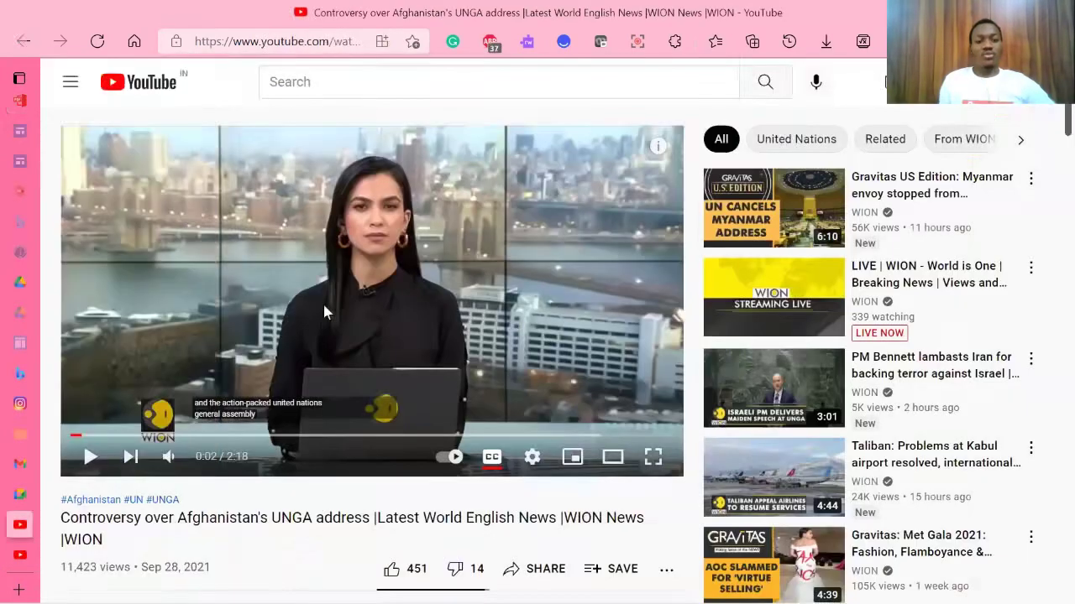
{"action": "left_click", "coordinate": [248, 46]}
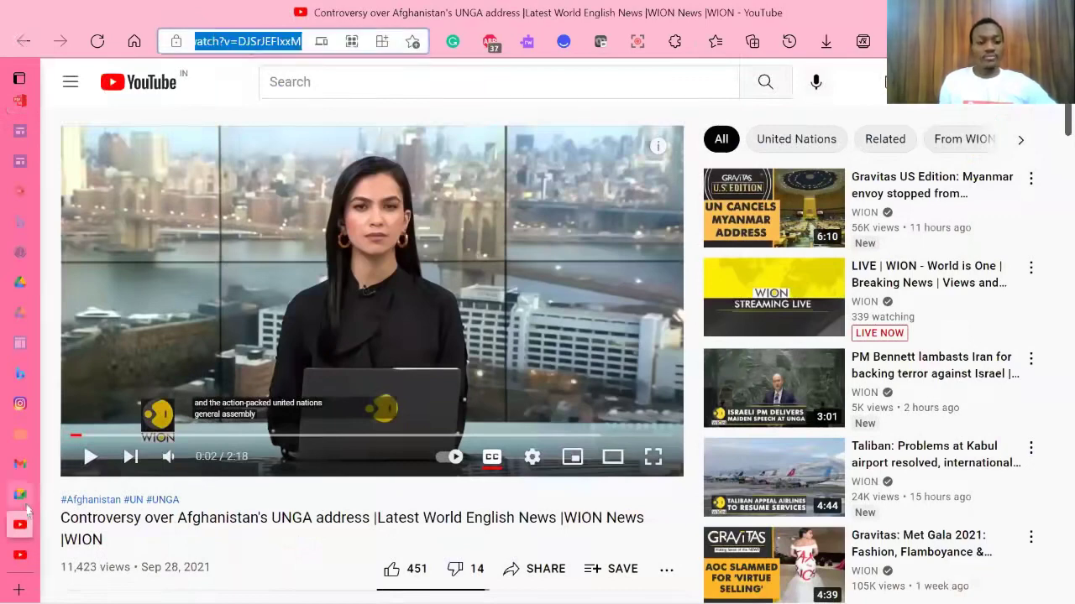
{"action": "mouse_move", "coordinate": [20, 504]}
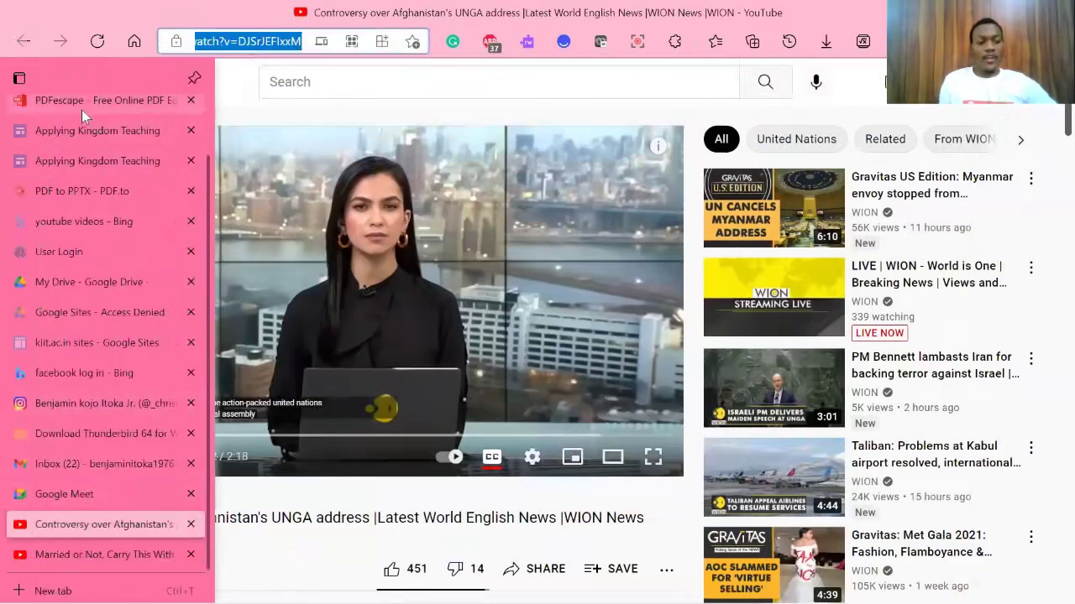
{"action": "left_click", "coordinate": [82, 105]}
{"action": "left_click", "coordinate": [664, 485]}
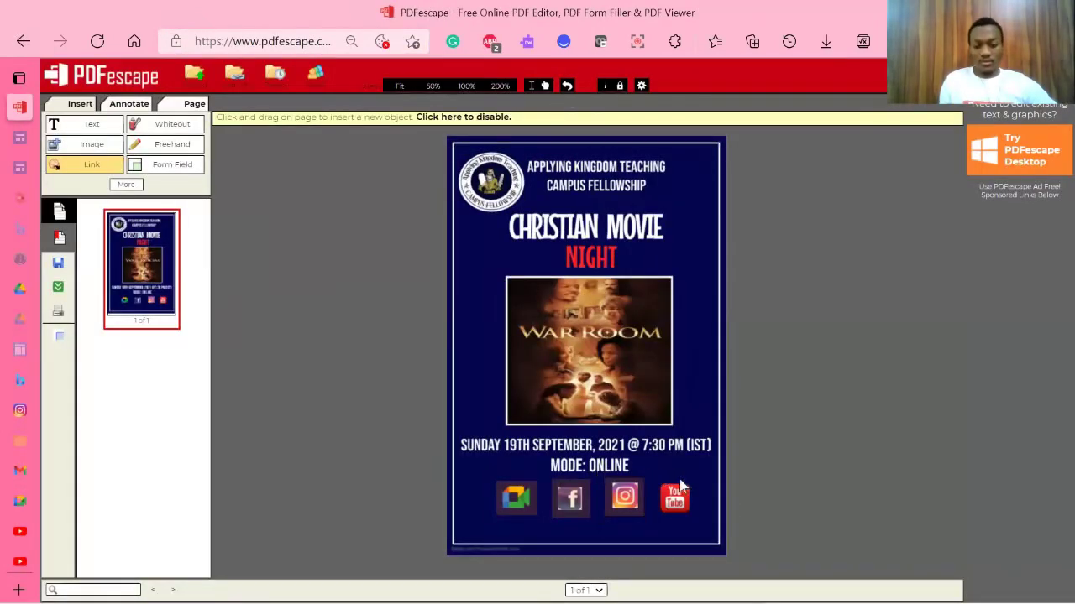
{"action": "left_click_drag", "start_coordinate": [654, 471], "coordinate": [693, 522]}
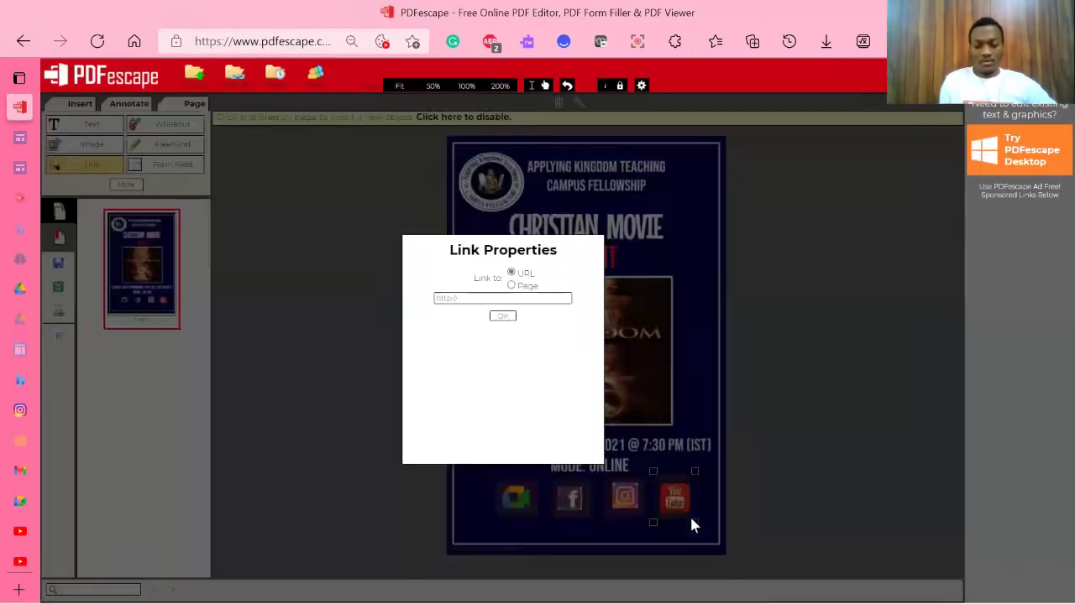
{"action": "left_click", "coordinate": [530, 297]}
{"action": "key", "text": "ctrl+v"}
{"action": "left_click", "coordinate": [503, 316]}
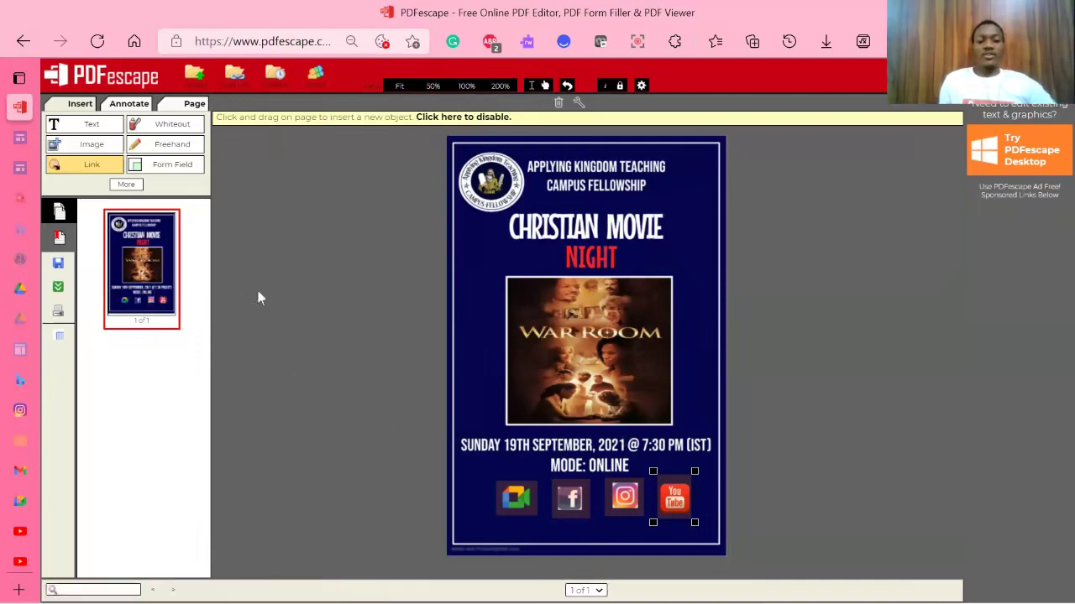
{"action": "key", "text": "ctrl+plus"}
Step: Zoom the browser in and set the poster view back to Fit
{"action": "key", "text": "ctrl+plus"}
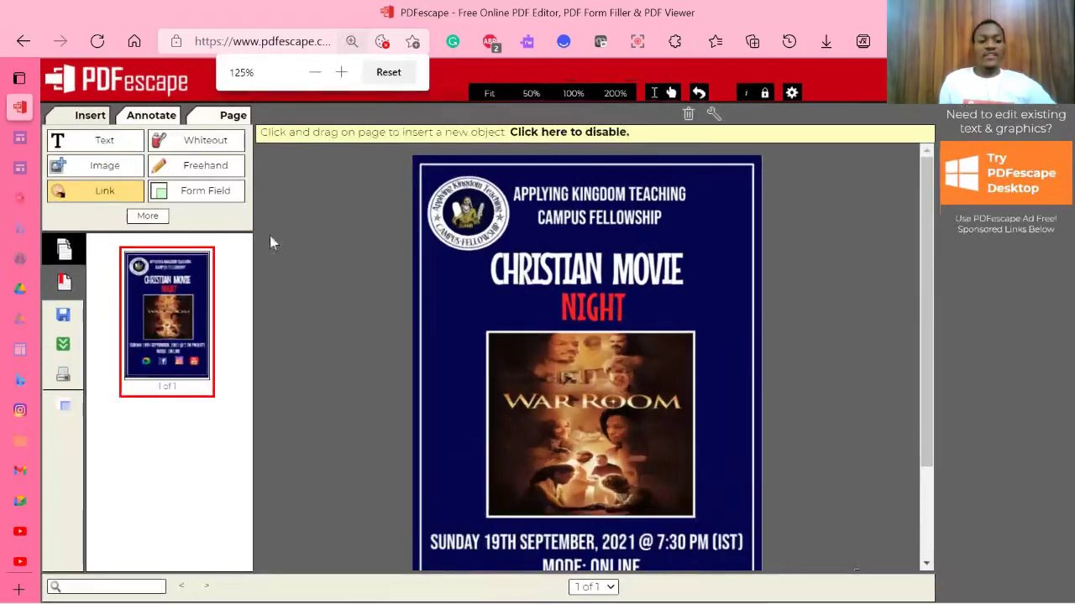
{"action": "key", "text": "ctrl+plus"}
{"action": "scroll", "coordinate": [356, 224], "scroll_direction": "down", "scroll_amount": 3}
{"action": "scroll", "coordinate": [356, 222], "scroll_direction": "up", "scroll_amount": 3}
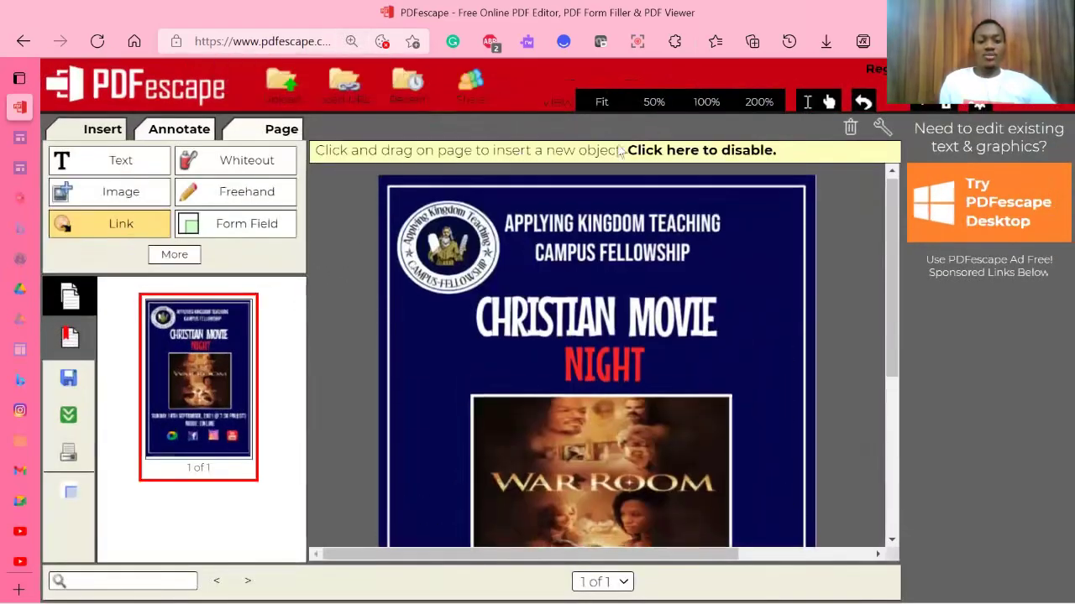
{"action": "left_click", "coordinate": [696, 112]}
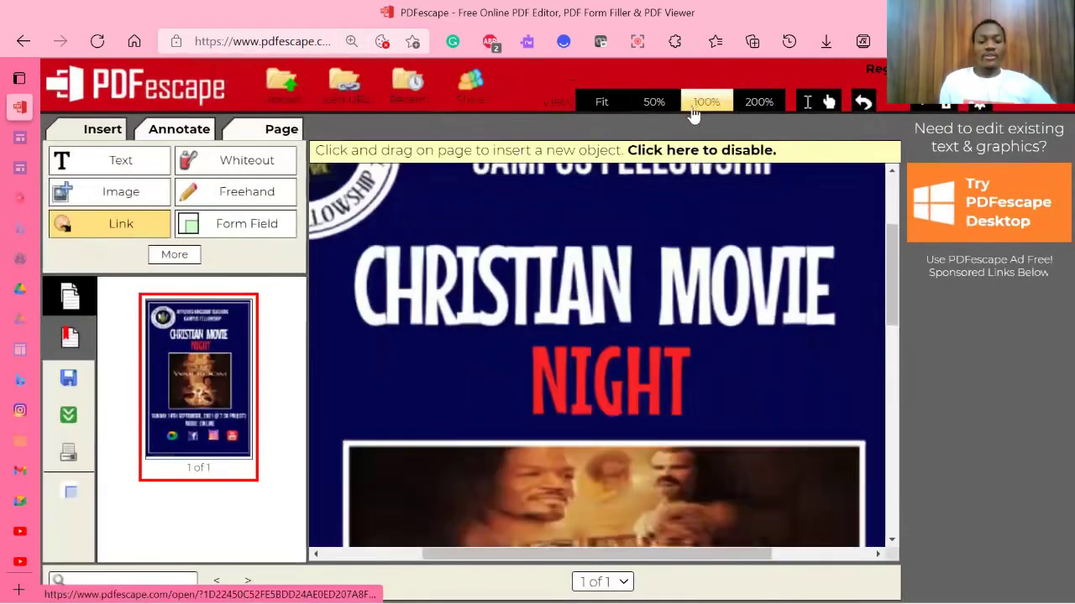
{"action": "left_click", "coordinate": [631, 108]}
{"action": "left_click", "coordinate": [602, 104]}
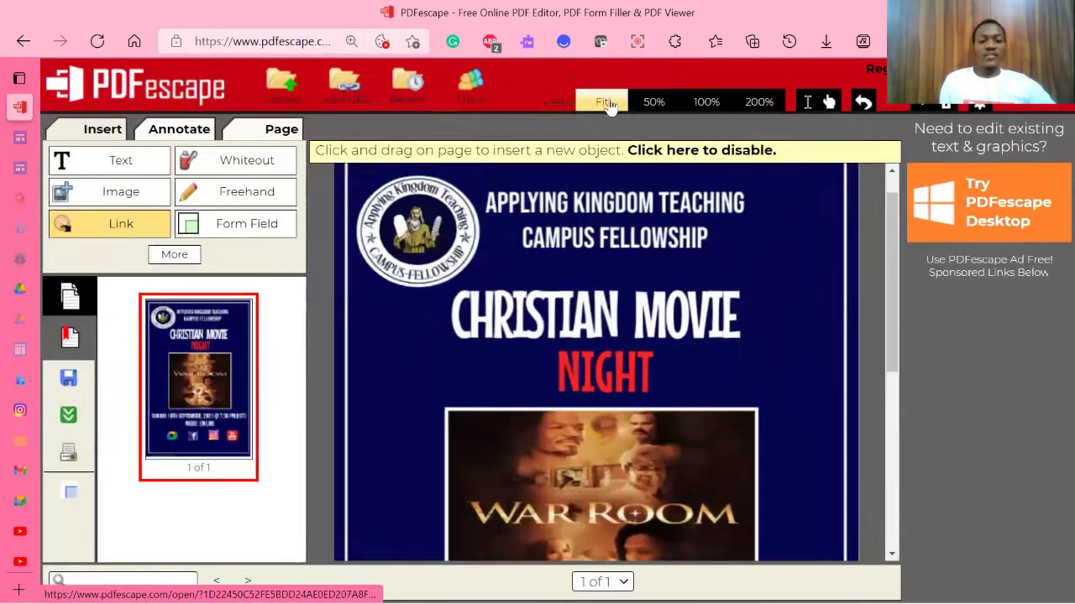
Step: Save the edited poster and download it as 9jpg.pdf
{"action": "left_click", "coordinate": [66, 387]}
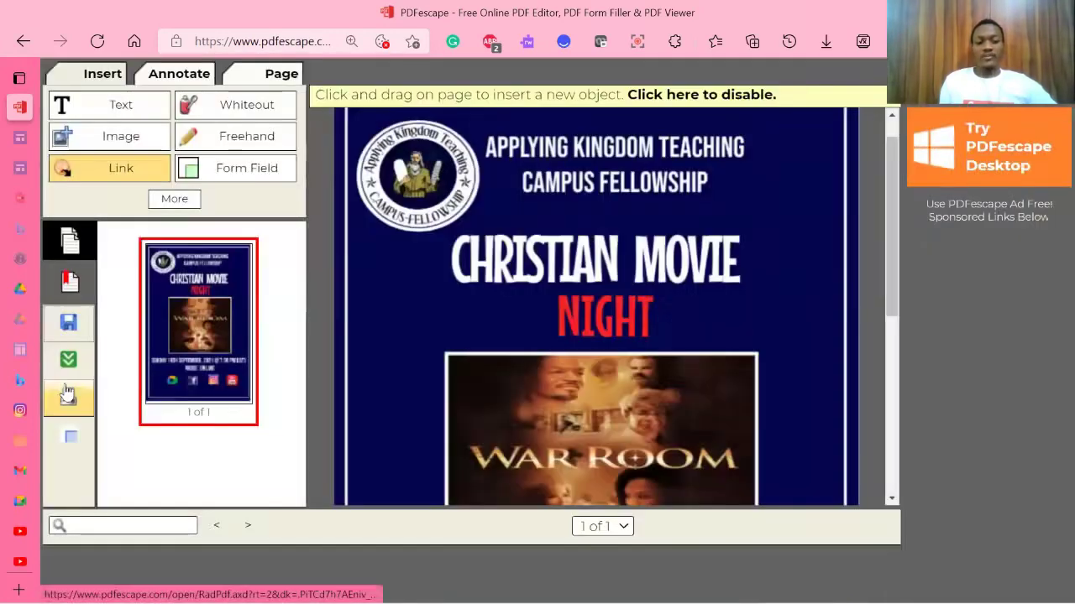
{"action": "scroll", "coordinate": [499, 378], "scroll_direction": "down", "scroll_amount": 5}
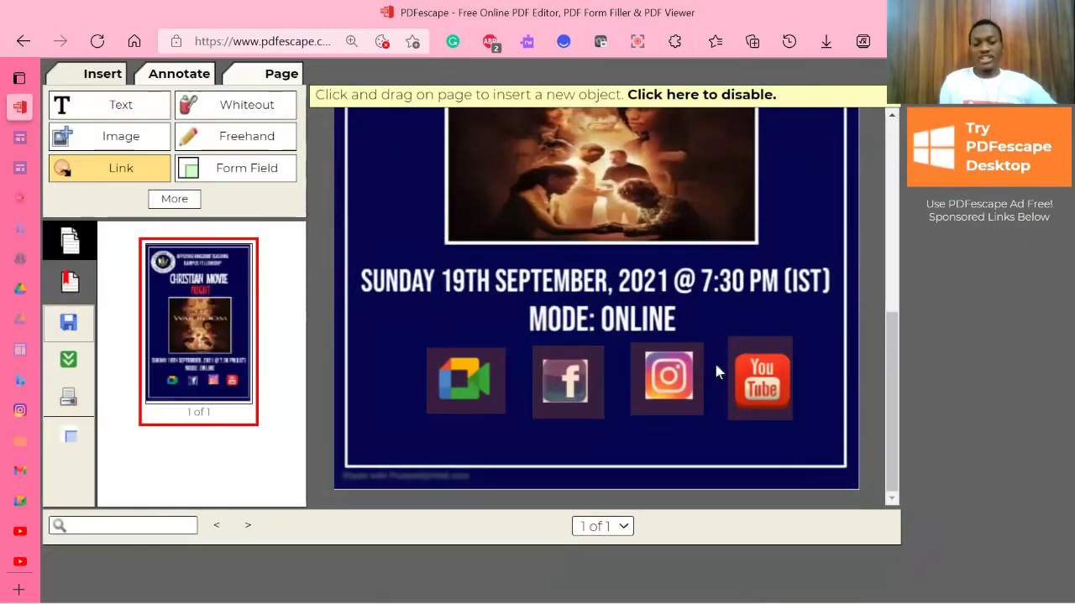
{"action": "scroll", "coordinate": [694, 372], "scroll_direction": "up", "scroll_amount": 6}
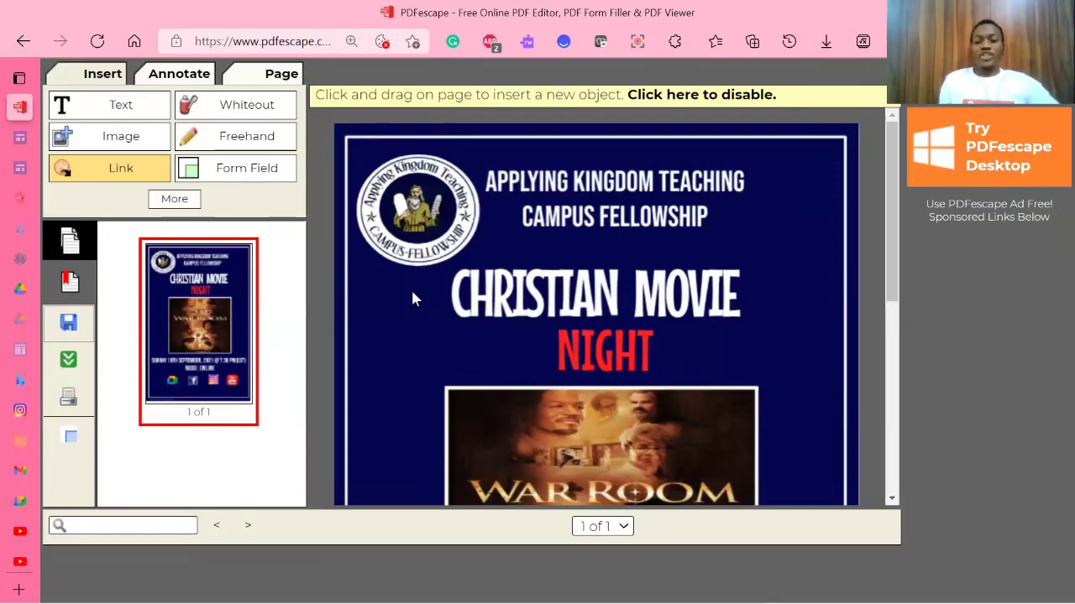
{"action": "scroll", "coordinate": [412, 298], "scroll_direction": "down", "scroll_amount": 4}
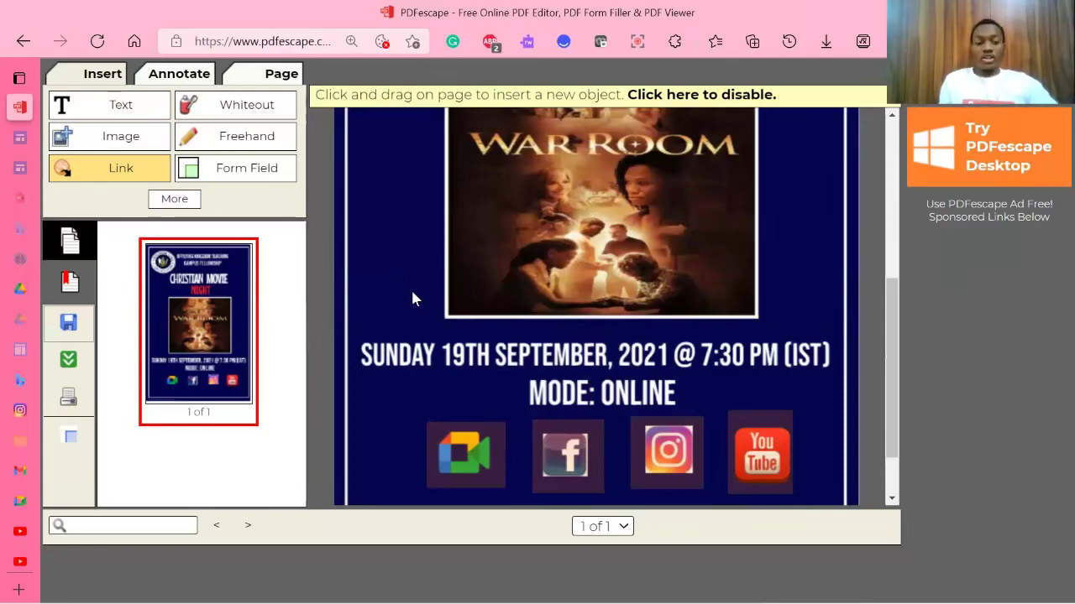
{"action": "mouse_move", "coordinate": [75, 360]}
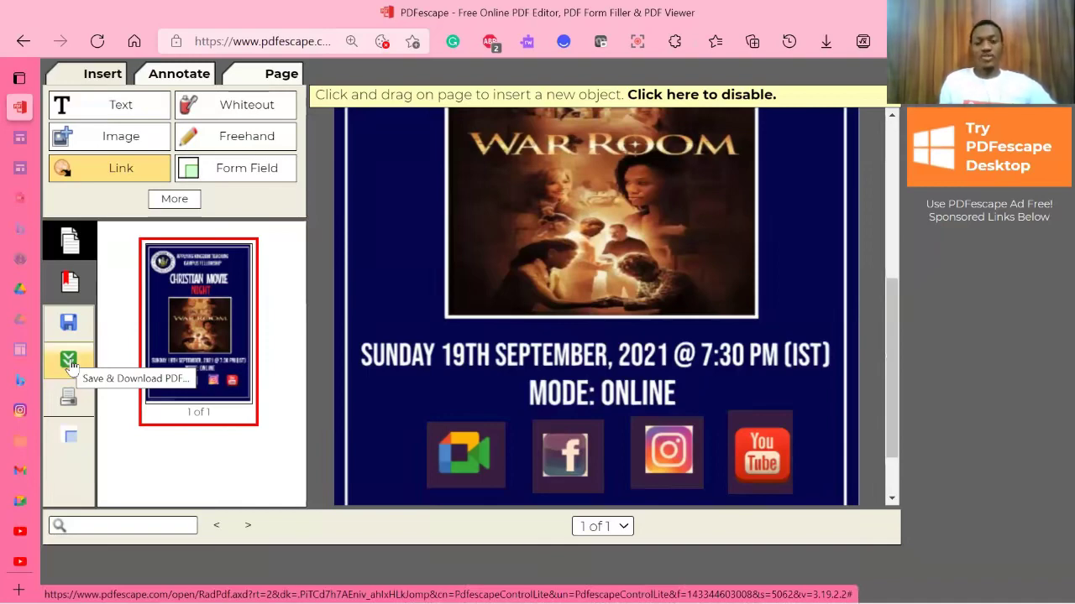
{"action": "left_click", "coordinate": [70, 362]}
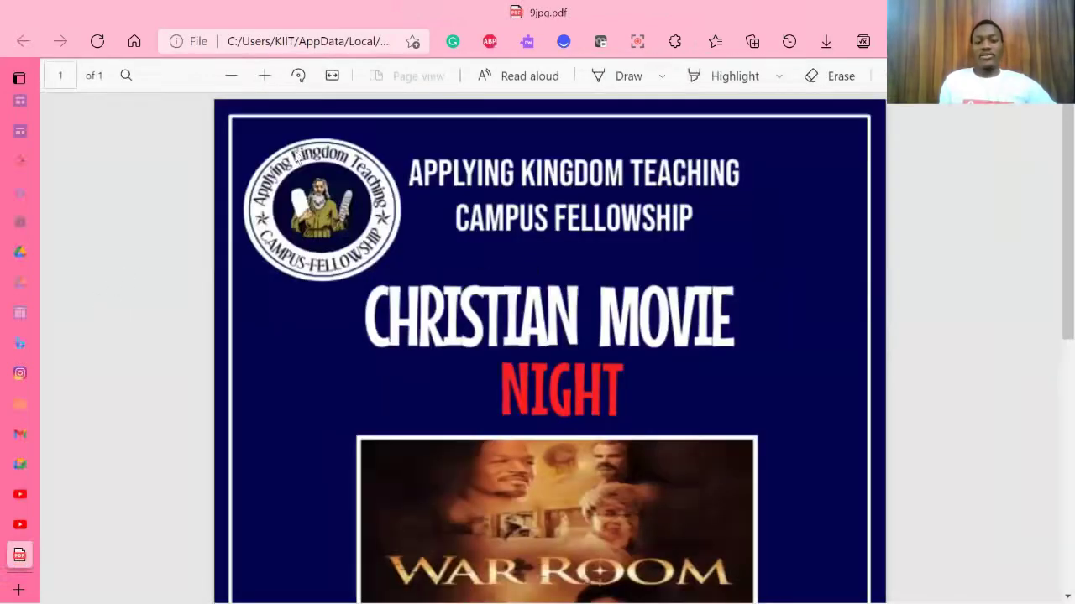
Step: Test the poster's Google Meet link, then return to the poster PDF
{"action": "scroll", "coordinate": [595, 271], "scroll_direction": "down", "scroll_amount": 1}
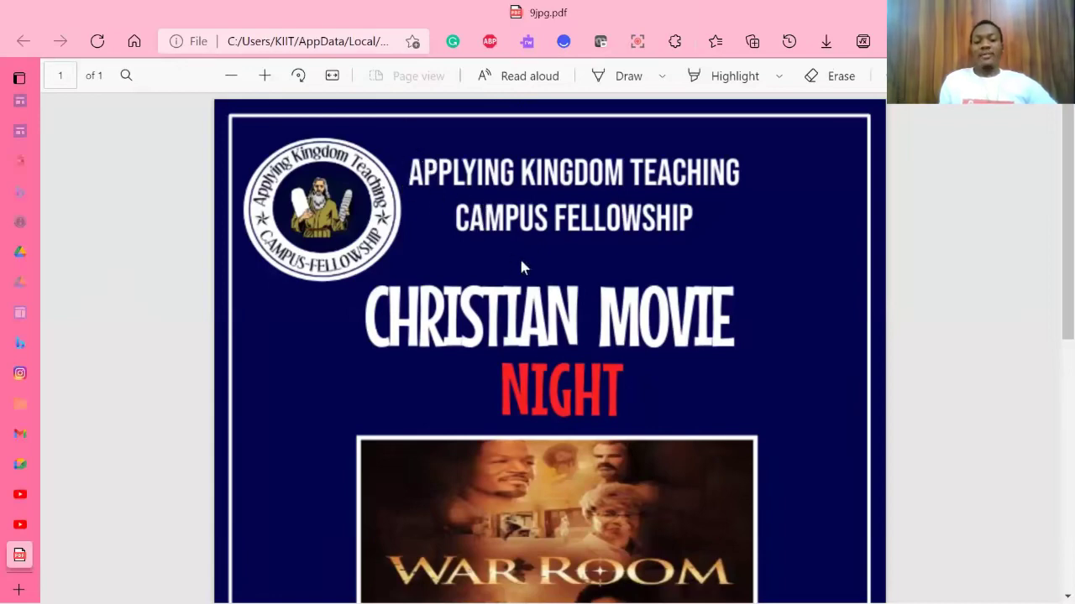
{"action": "scroll", "coordinate": [520, 255], "scroll_direction": "down", "scroll_amount": 5}
{"action": "scroll", "coordinate": [523, 255], "scroll_direction": "down", "scroll_amount": 1}
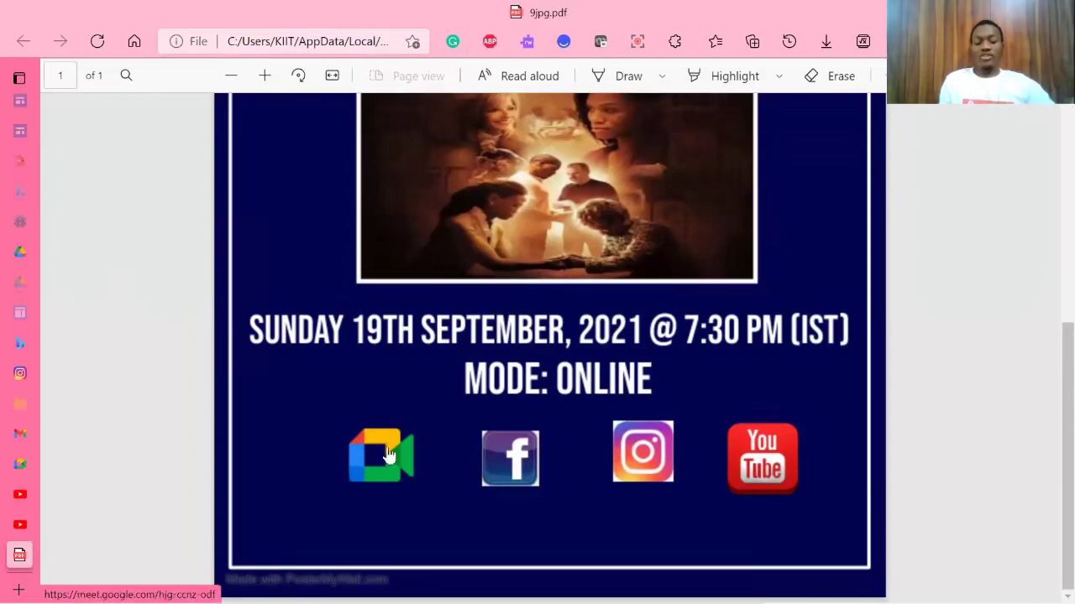
{"action": "left_click", "coordinate": [387, 453]}
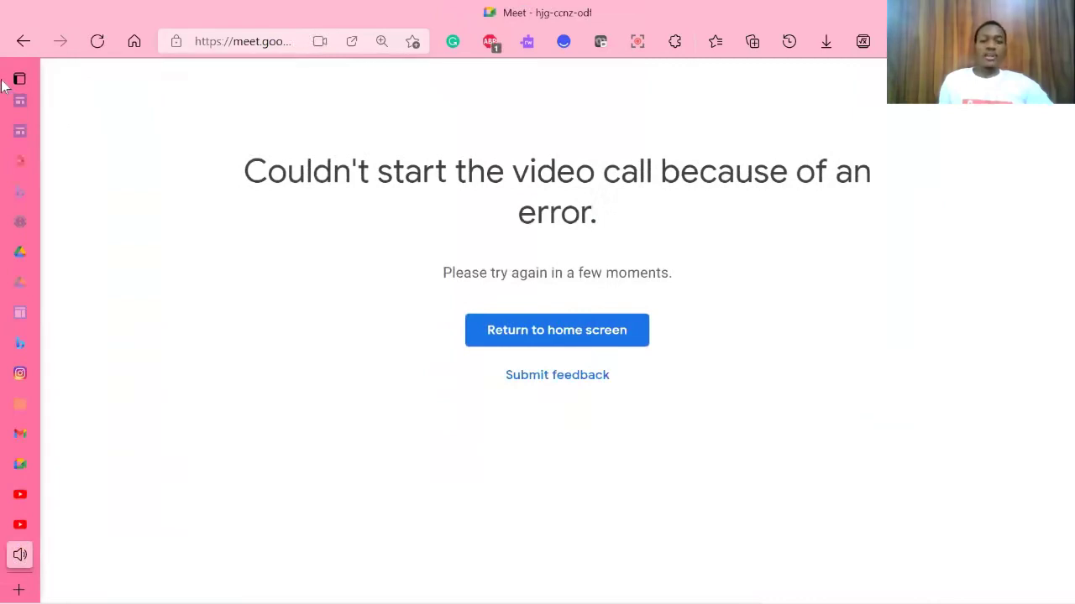
{"action": "mouse_move", "coordinate": [56, 78]}
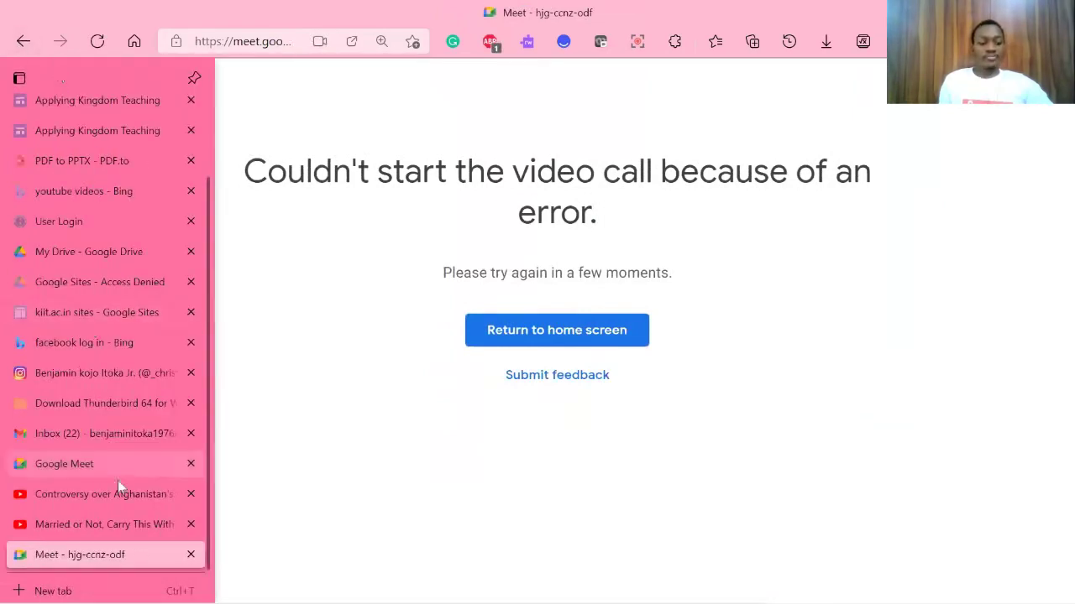
{"action": "left_click", "coordinate": [20, 47]}
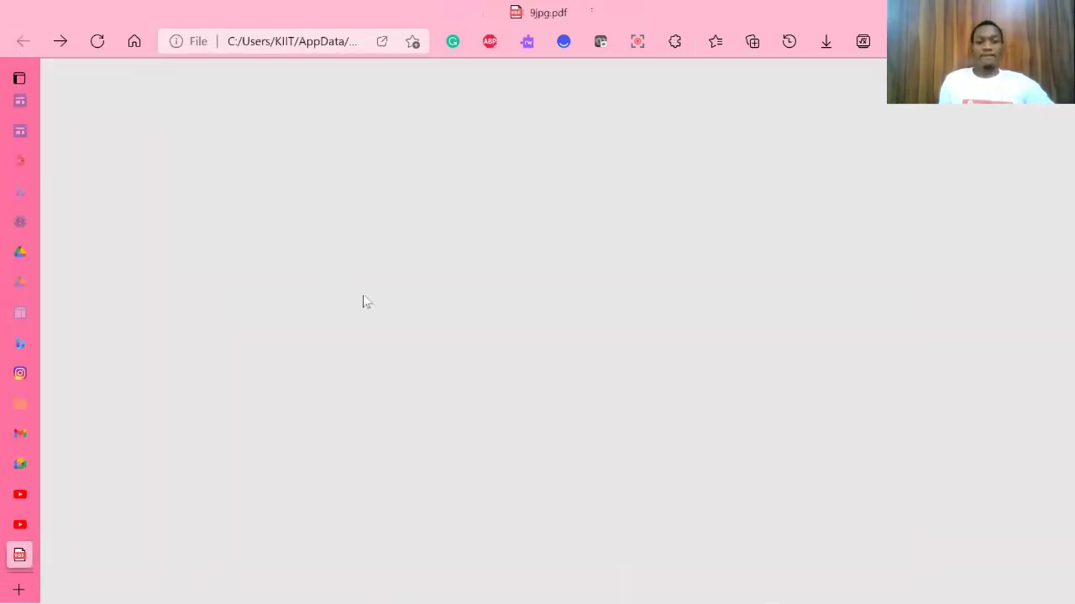
Step: Test the poster's Facebook link and come back to the poster
{"action": "scroll", "coordinate": [512, 378], "scroll_direction": "down", "scroll_amount": 5}
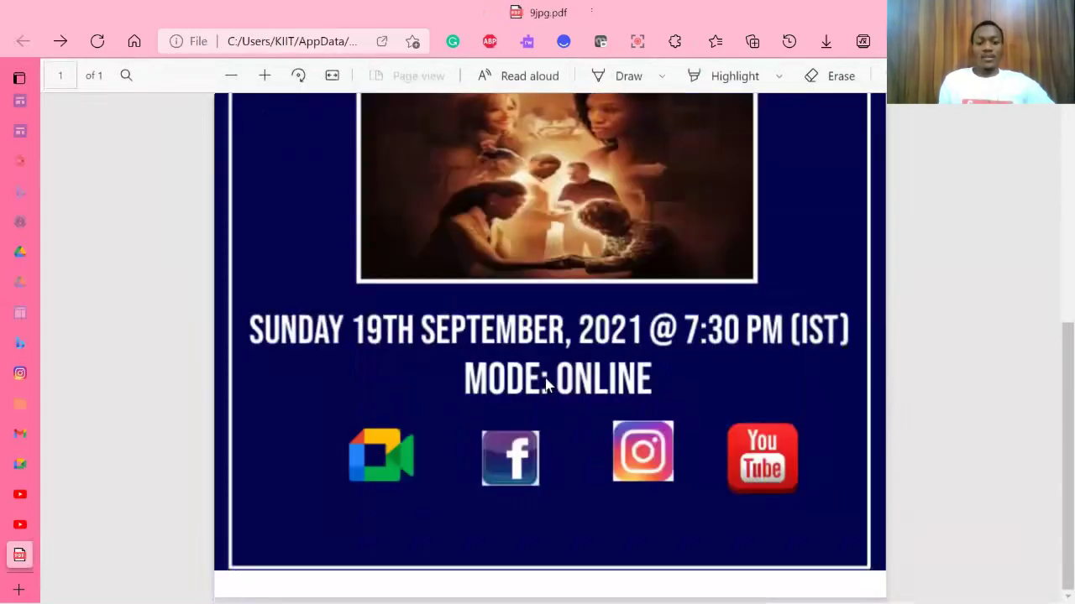
{"action": "left_click", "coordinate": [520, 453]}
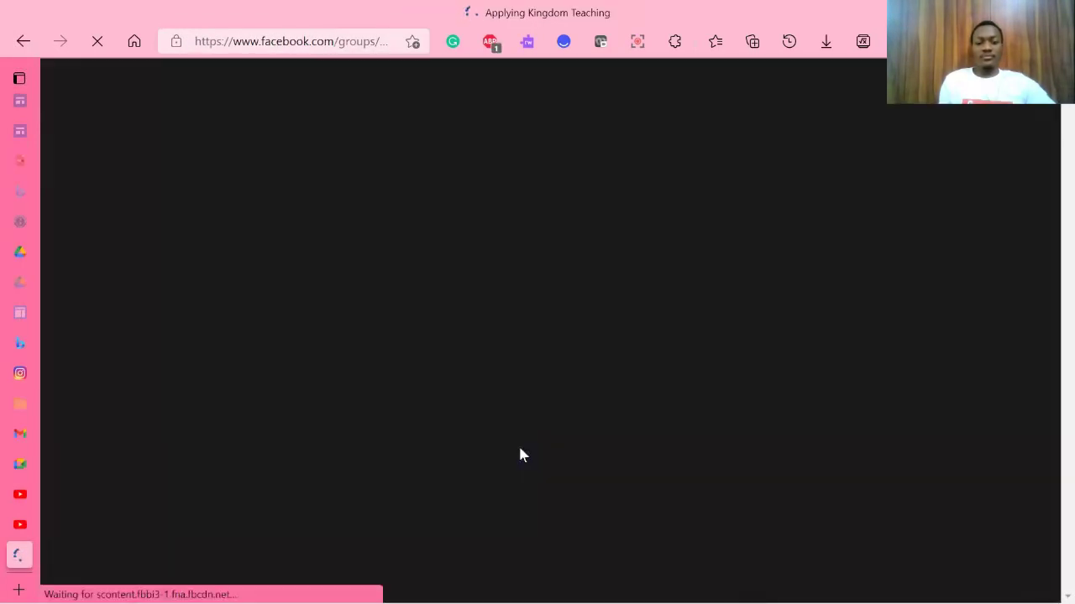
{"action": "scroll", "coordinate": [569, 245], "scroll_direction": "down", "scroll_amount": 2}
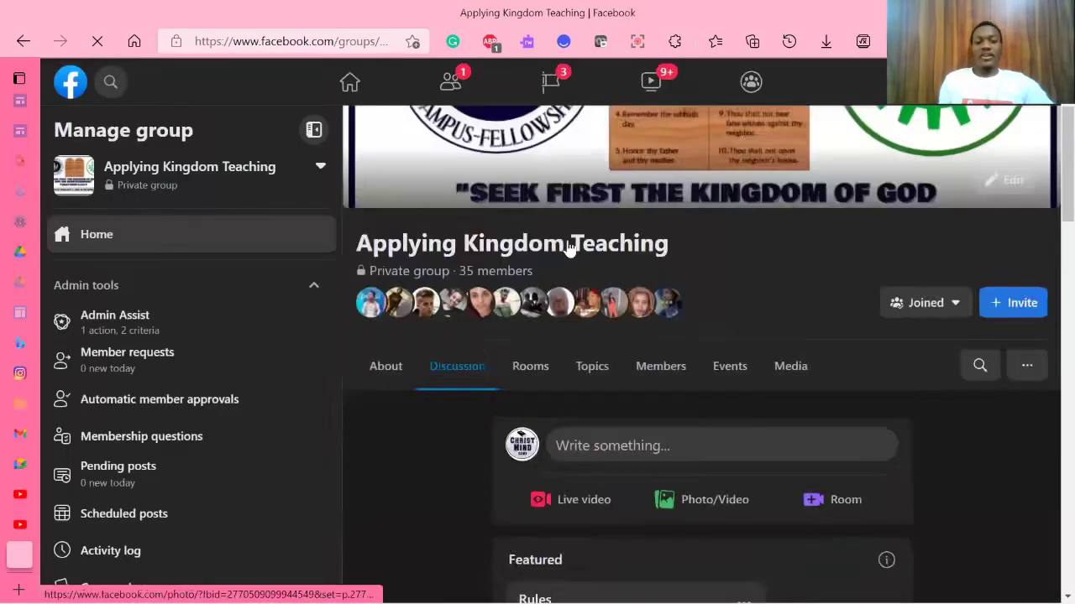
{"action": "scroll", "coordinate": [569, 245], "scroll_direction": "down", "scroll_amount": 10}
{"action": "left_click", "coordinate": [113, 233]}
{"action": "key", "text": "alt+Left"}
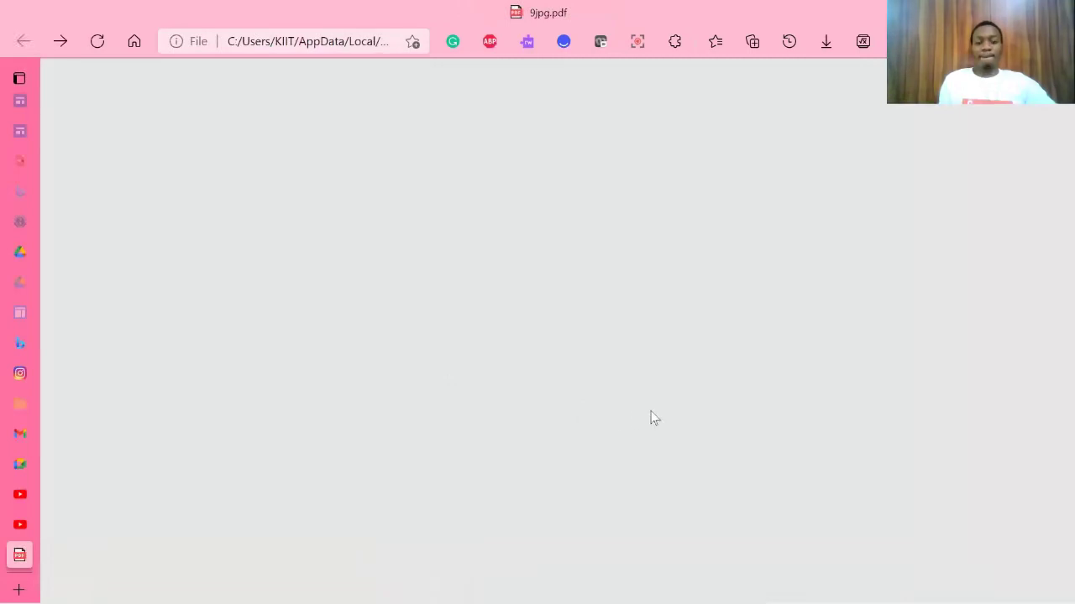
Step: Test the Instagram and YouTube links, returning to 9jpg.pdf after each
{"action": "scroll", "coordinate": [655, 436], "scroll_direction": "down", "scroll_amount": 5}
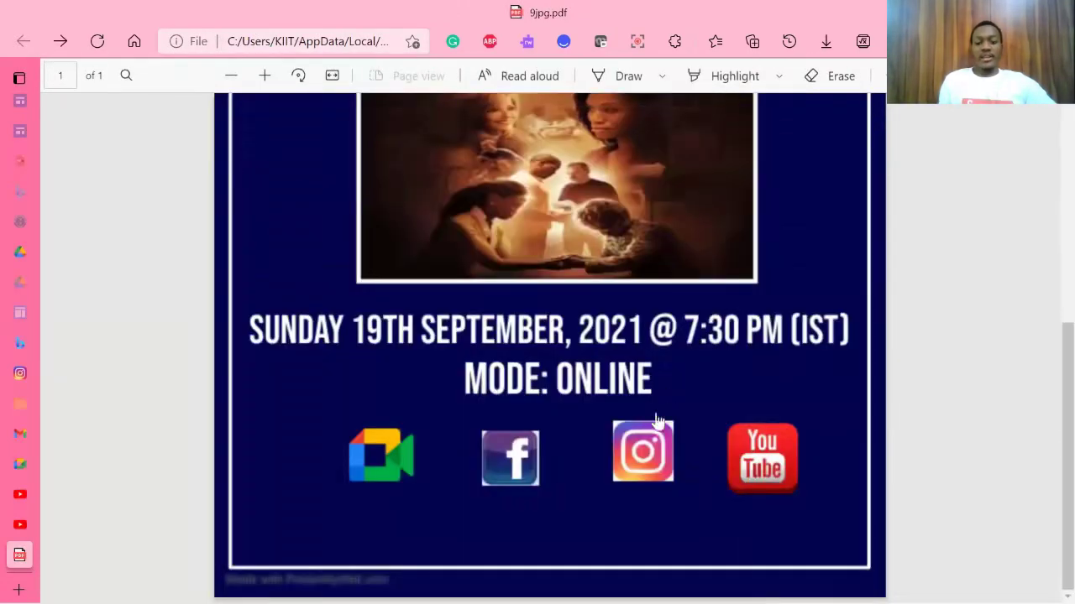
{"action": "left_click", "coordinate": [649, 449]}
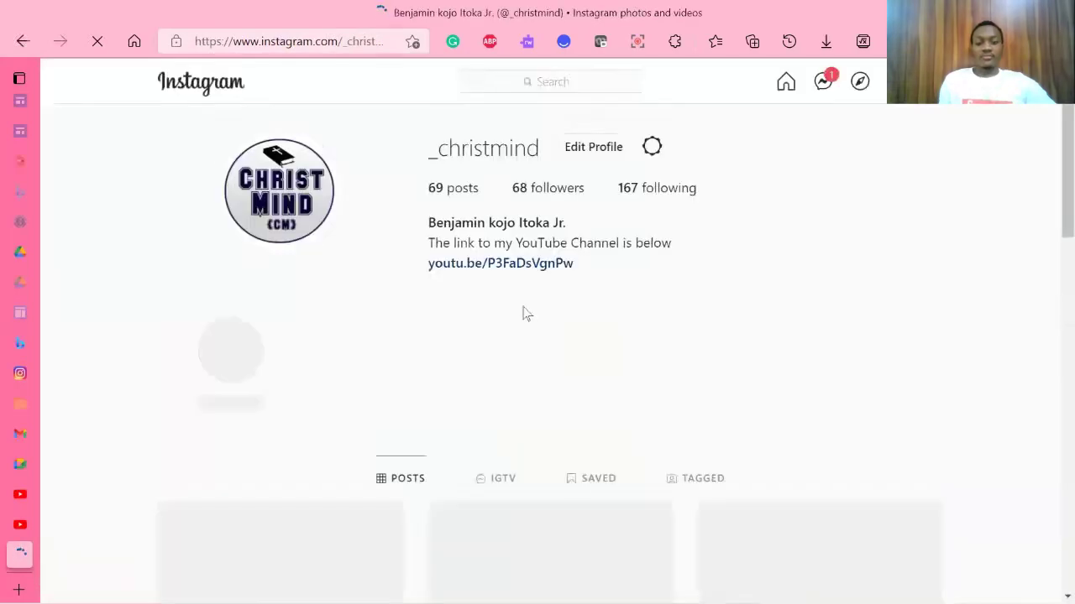
{"action": "scroll", "coordinate": [521, 310], "scroll_direction": "down", "scroll_amount": 10}
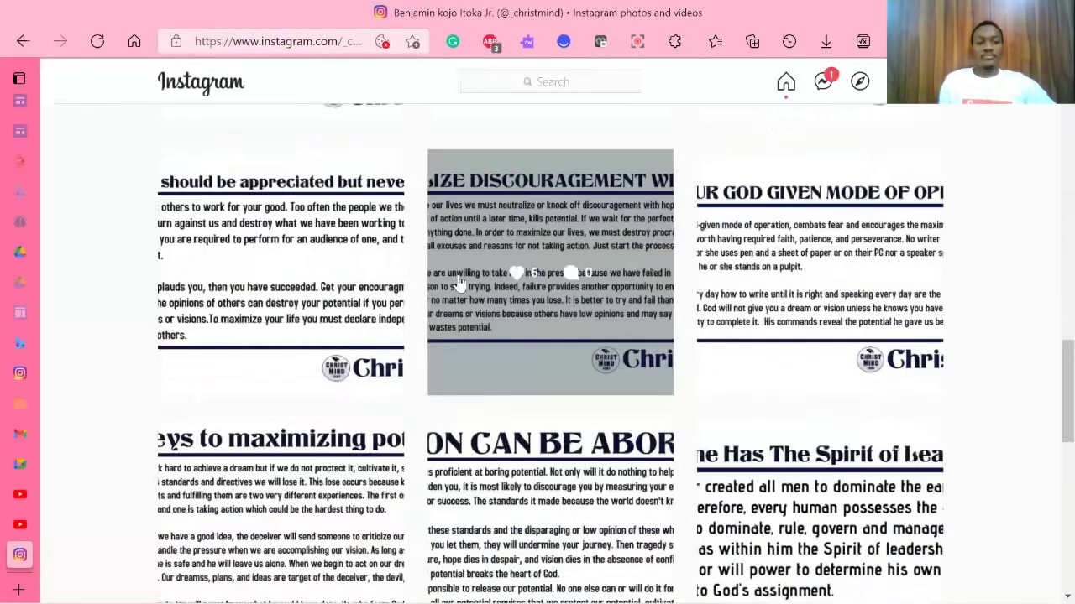
{"action": "key", "text": "alt+Left"}
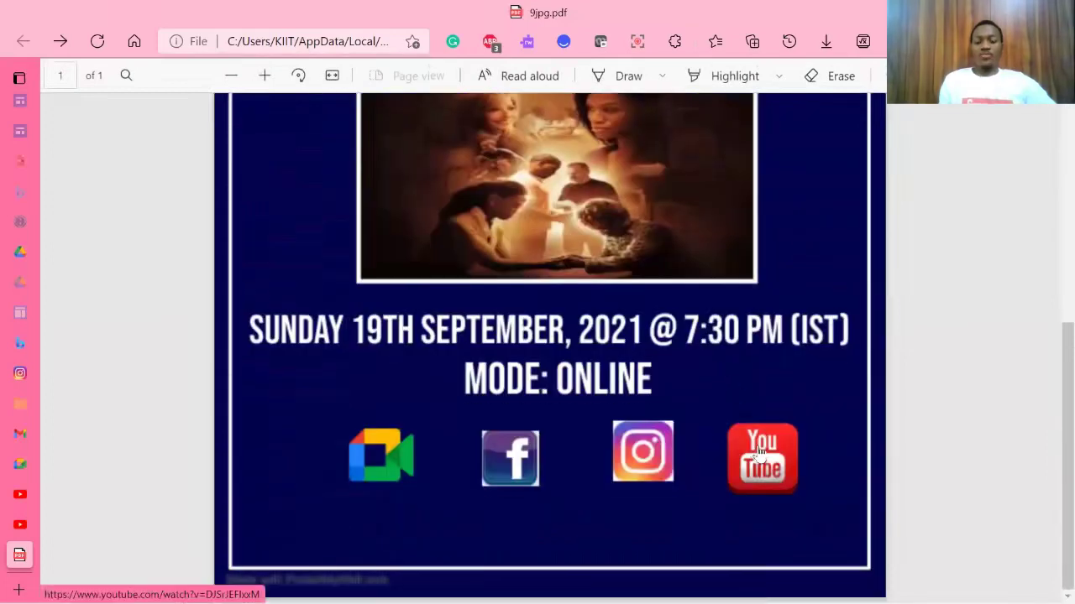
{"action": "left_click", "coordinate": [760, 453]}
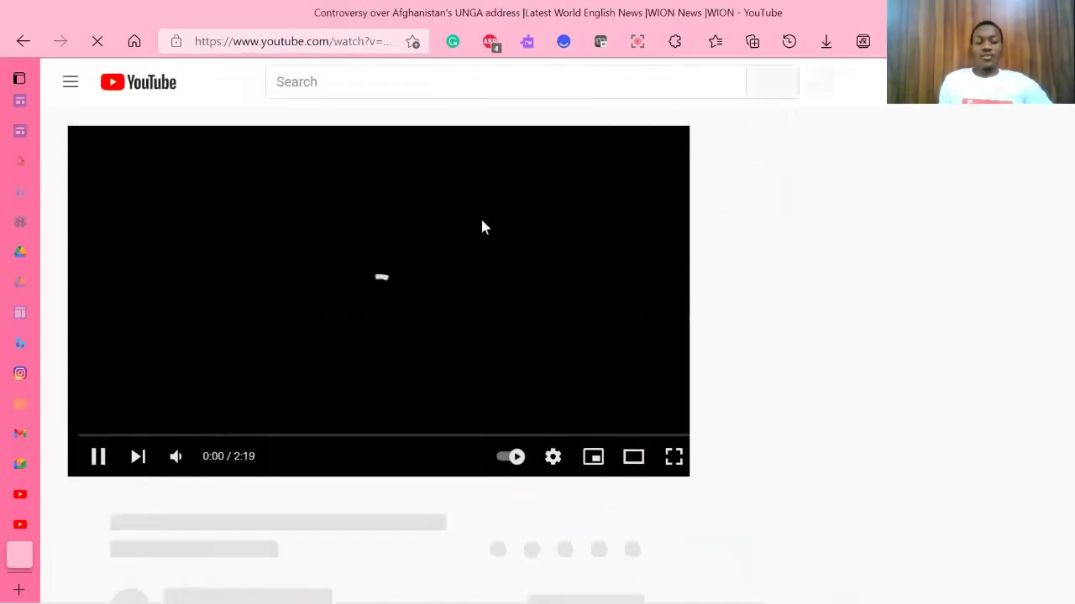
{"action": "mouse_move", "coordinate": [159, 555]}
{"action": "left_click", "coordinate": [24, 41]}
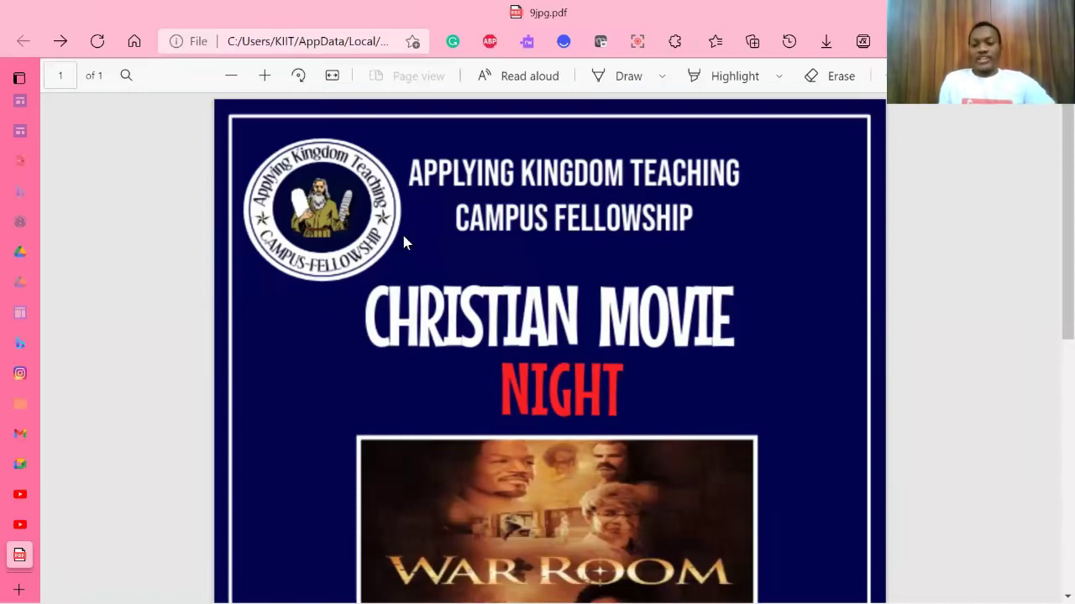
Step: Scroll the lesson document down to page 4's JOIN NOW Google Meet box
{"action": "scroll", "coordinate": [403, 239], "scroll_direction": "down", "scroll_amount": 5}
{"action": "scroll", "coordinate": [403, 241], "scroll_direction": "up", "scroll_amount": 5}
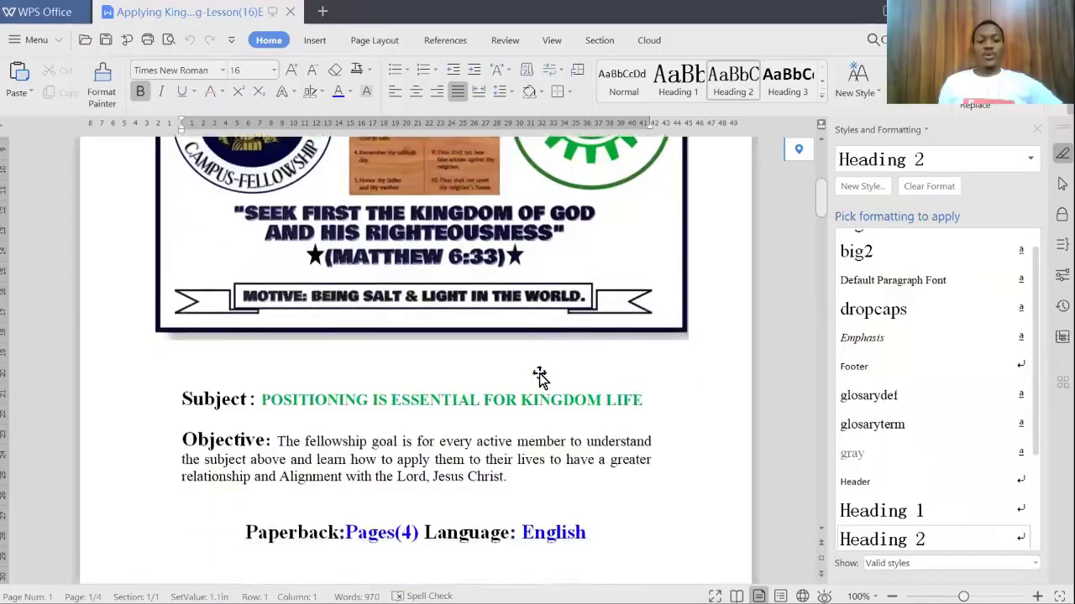
{"action": "scroll", "coordinate": [540, 378], "scroll_direction": "down", "scroll_amount": 5}
{"action": "scroll", "coordinate": [540, 378], "scroll_direction": "down", "scroll_amount": 15}
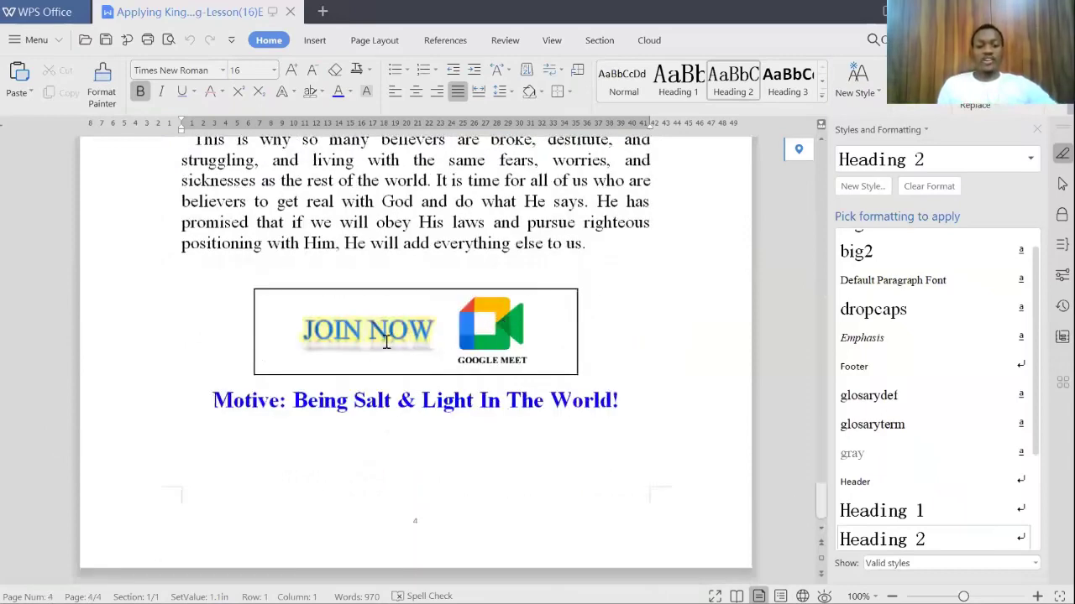
Step: Delete the Google Meet logo picture from page 4's JOIN NOW box
{"action": "left_click", "coordinate": [384, 333]}
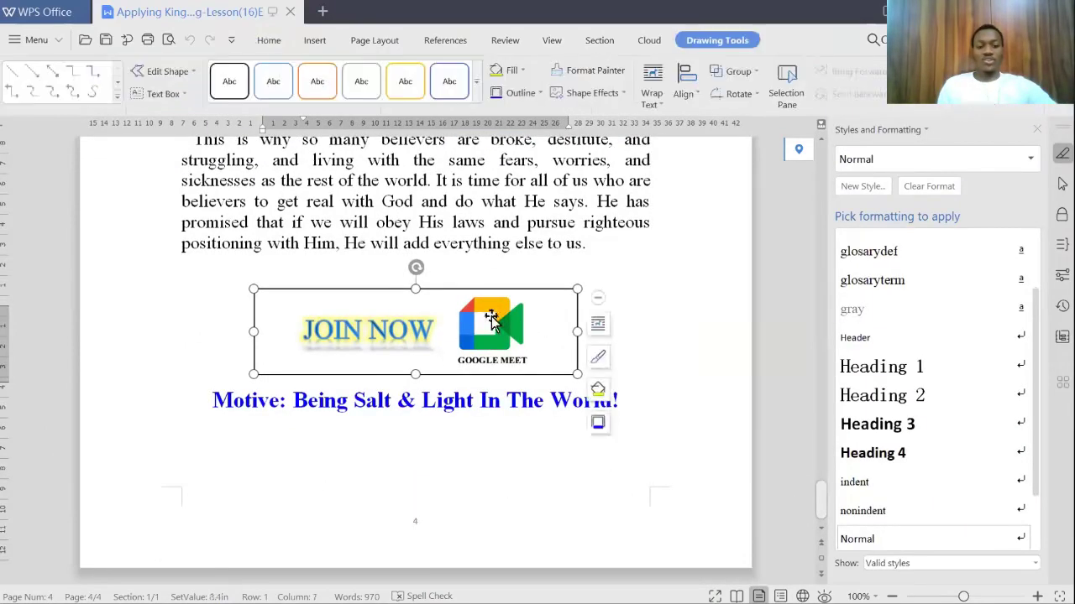
{"action": "left_click", "coordinate": [387, 330]}
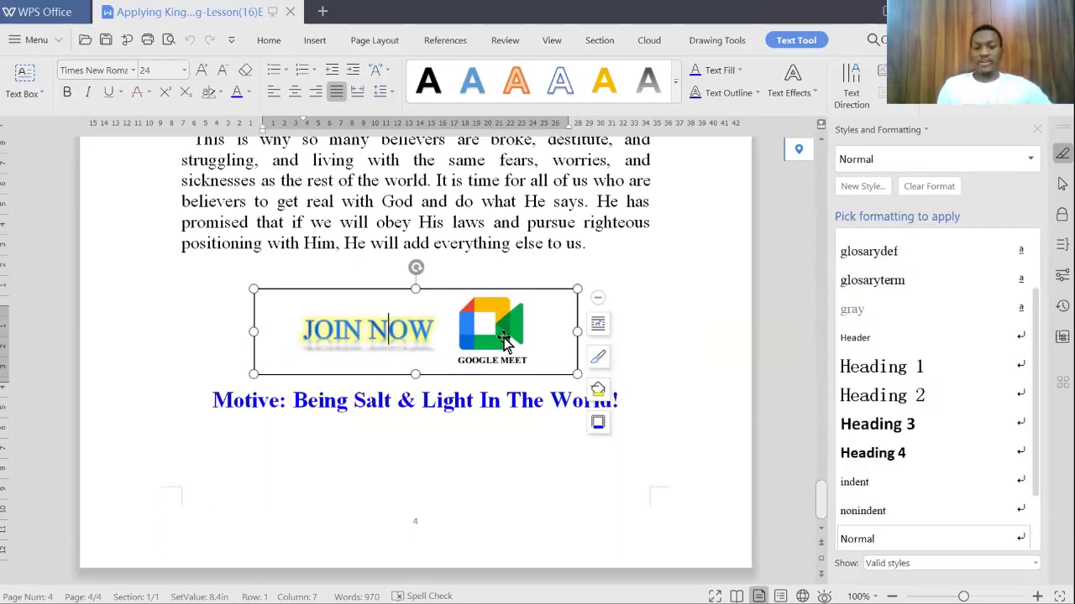
{"action": "left_click", "coordinate": [503, 337]}
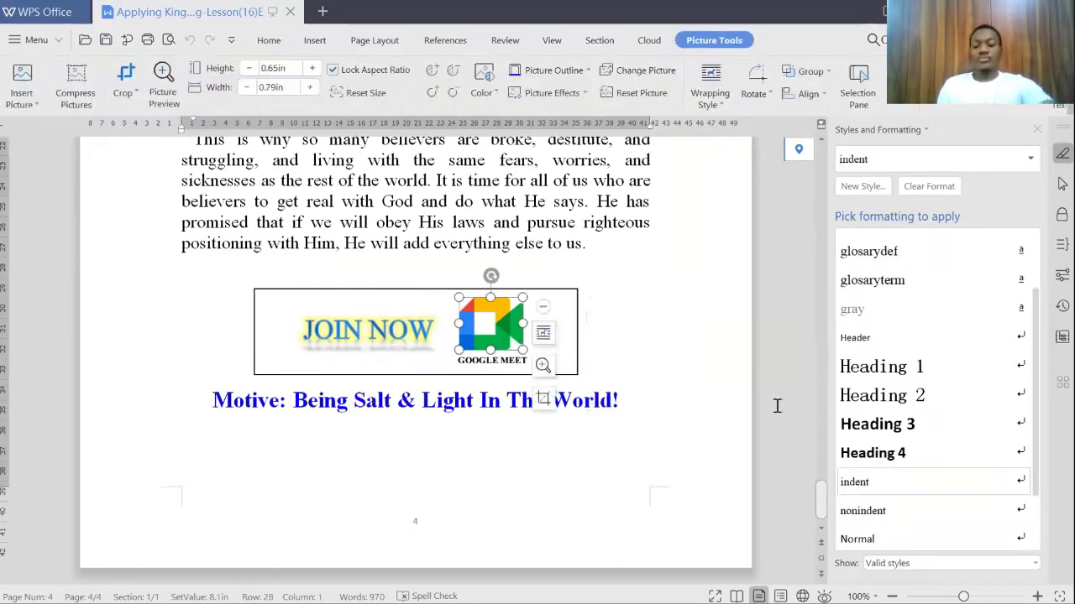
{"action": "key", "text": "Delete"}
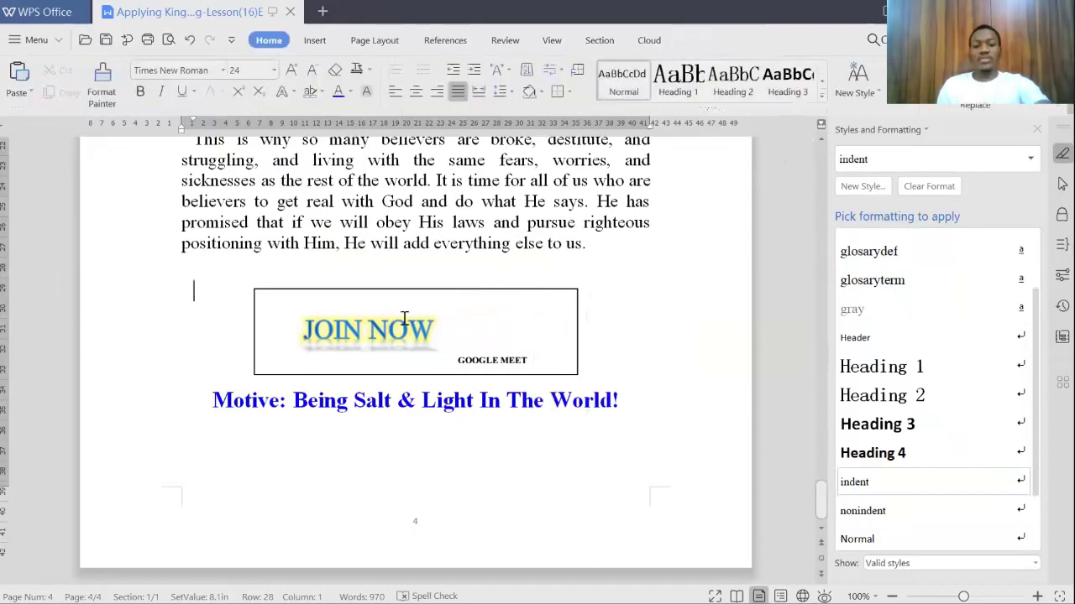
Step: Replace the JOIN NOW text with centred 'Visit Us On'
{"action": "left_click", "coordinate": [400, 326]}
{"action": "double_click", "coordinate": [439, 326]}
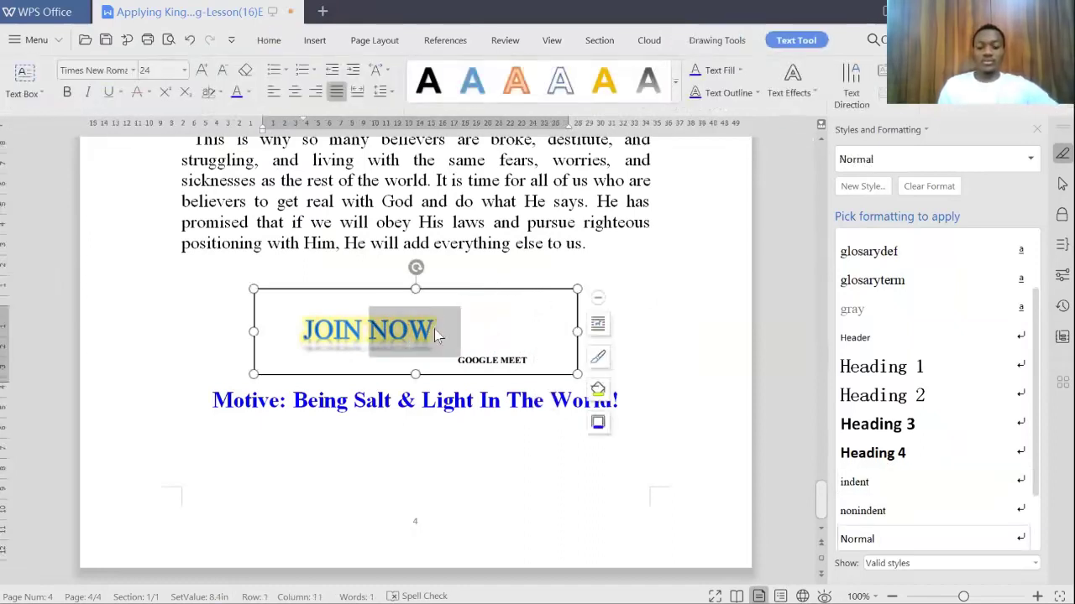
{"action": "key", "text": "BackSpace"}
{"action": "key", "text": "BackSpace"}
{"action": "key", "text": "BackSpace"}
{"action": "key", "text": "BackSpace"}
{"action": "key", "text": "BackSpace"}
{"action": "key", "text": "BackSpace"}
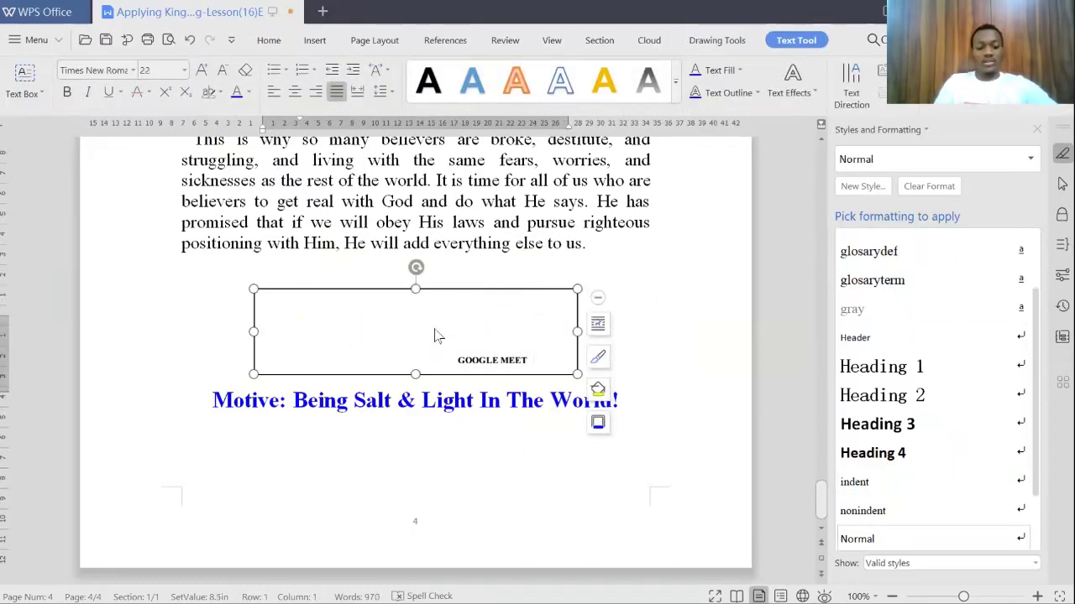
{"action": "type", "text": "Visit"}
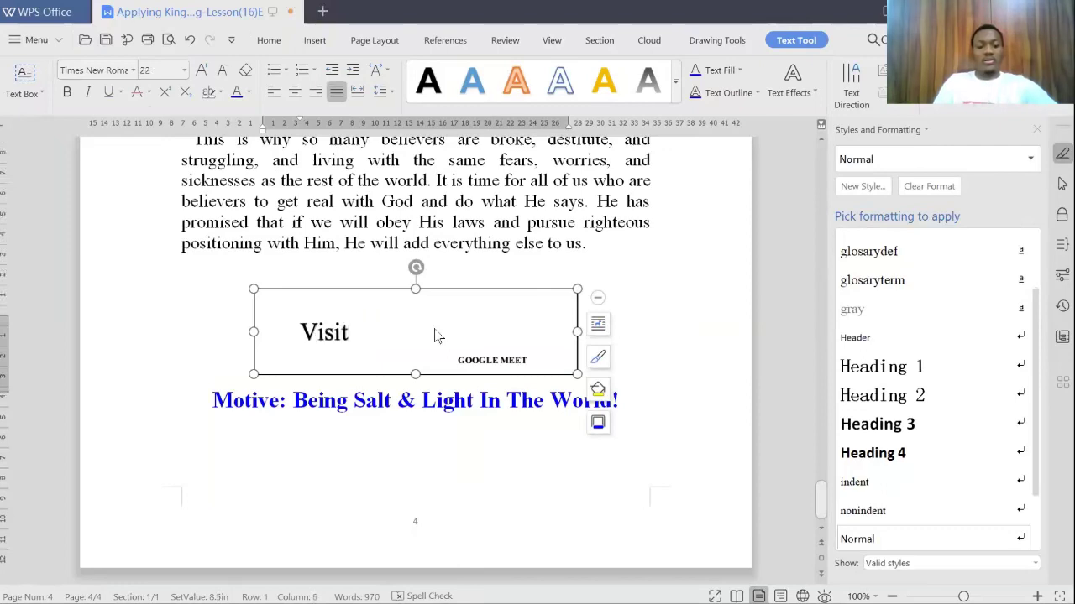
{"action": "type", "text": " Us On"}
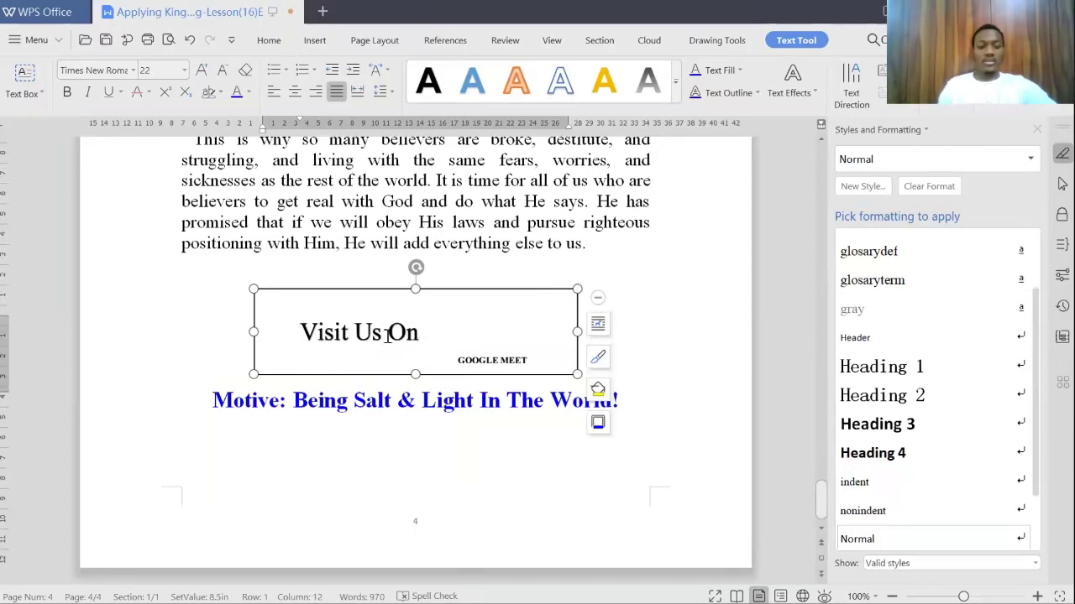
{"action": "left_click_drag", "start_coordinate": [300, 324], "coordinate": [417, 324]}
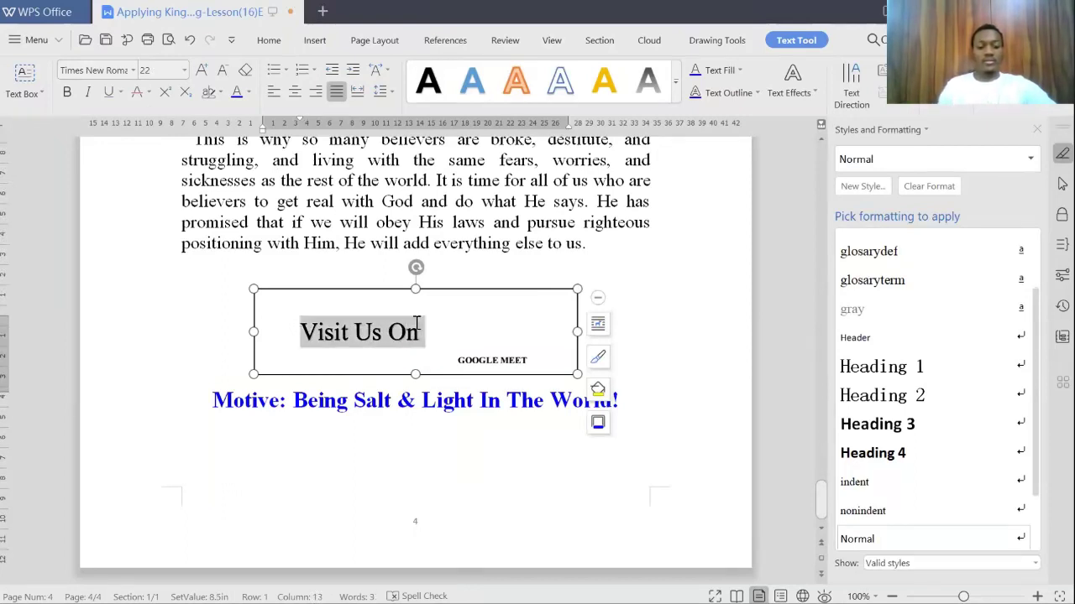
{"action": "key", "text": "ctrl+e"}
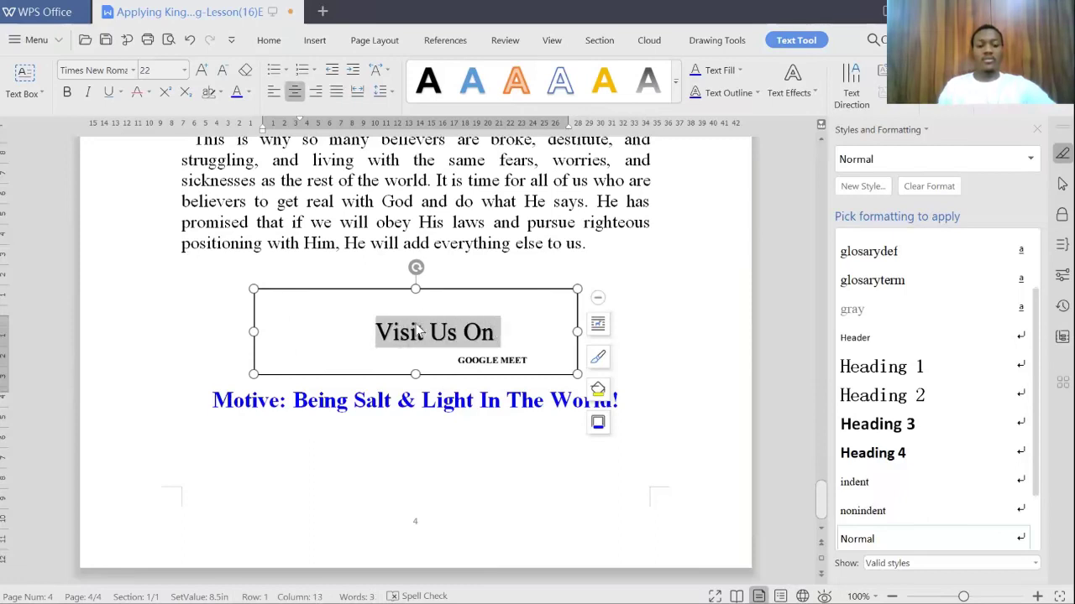
Step: Delete the GOOGLE MEET caption and narrow the box from its left side
{"action": "left_click", "coordinate": [529, 359]}
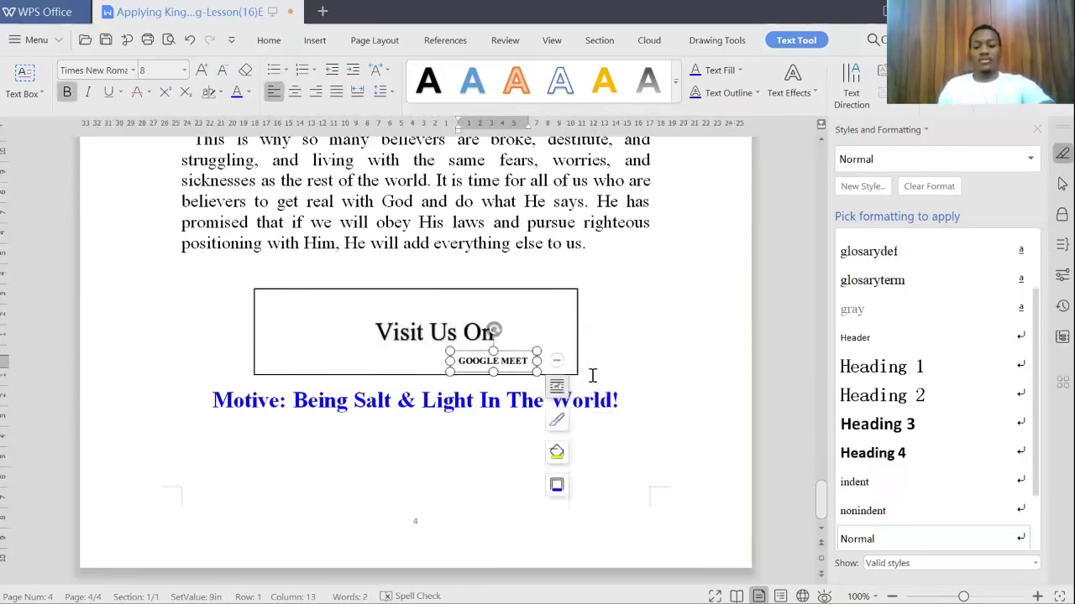
{"action": "key", "text": "Delete"}
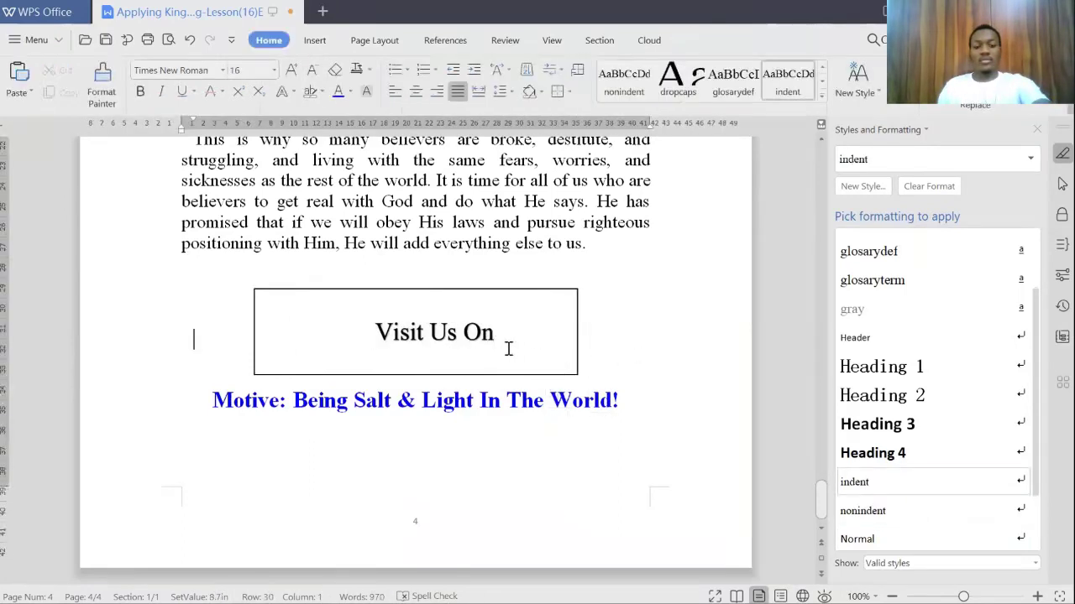
{"action": "left_click", "coordinate": [253, 330]}
{"action": "left_click_drag", "start_coordinate": [254, 330], "coordinate": [351, 330]}
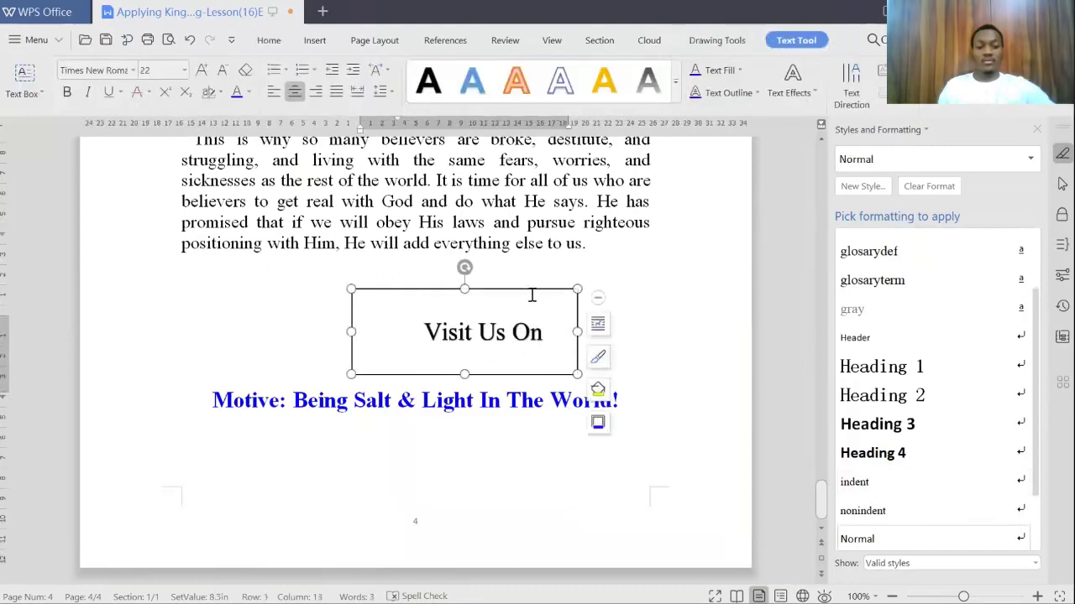
{"action": "left_click_drag", "start_coordinate": [527, 289], "coordinate": [470, 291]}
Step: Shrink the box and extend its text to 'Visit Us On Our Website'
{"action": "left_click", "coordinate": [370, 334]}
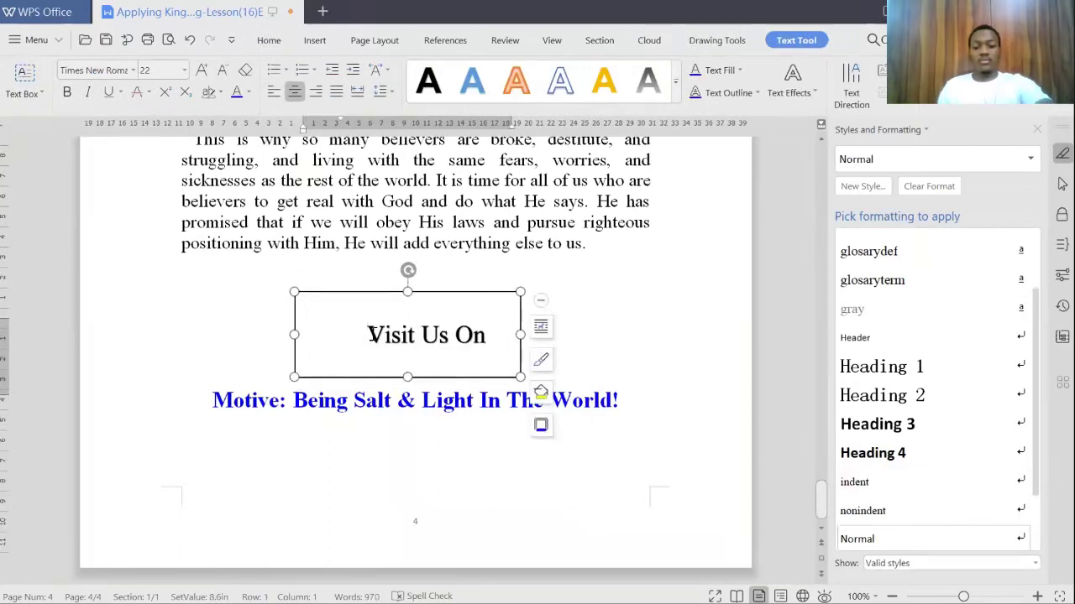
{"action": "key", "text": "ctrl+j"}
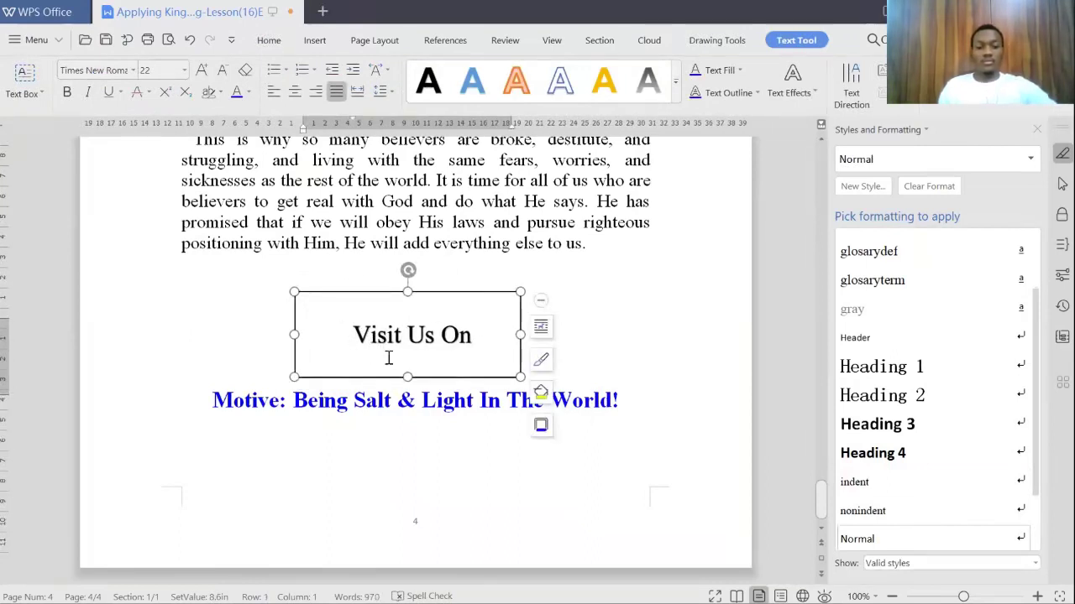
{"action": "left_click_drag", "start_coordinate": [406, 375], "coordinate": [405, 366]}
{"action": "left_click_drag", "start_coordinate": [407, 290], "coordinate": [407, 304]}
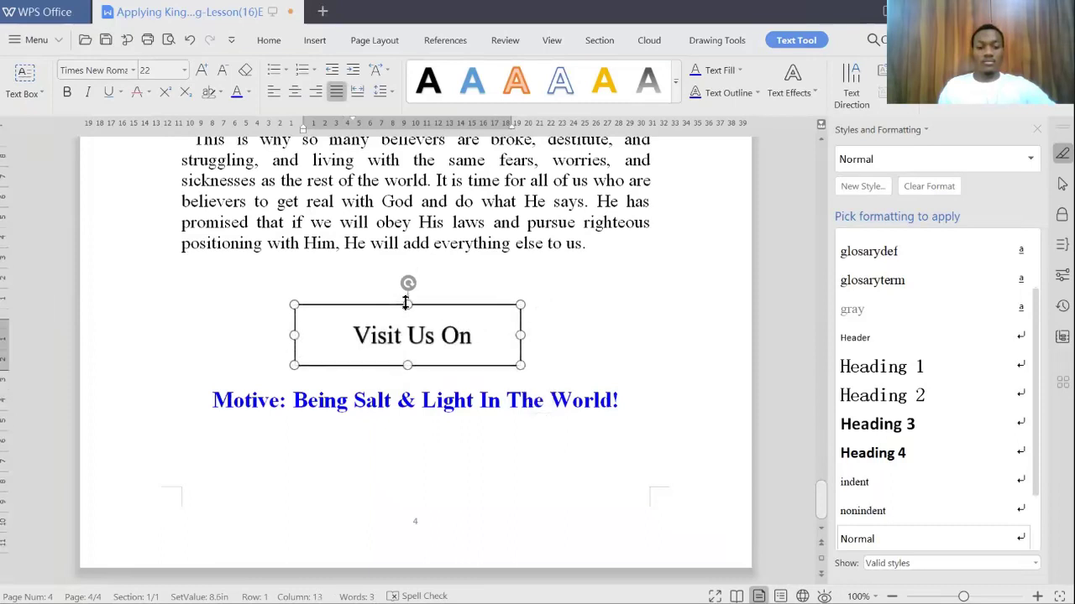
{"action": "left_click", "coordinate": [476, 336]}
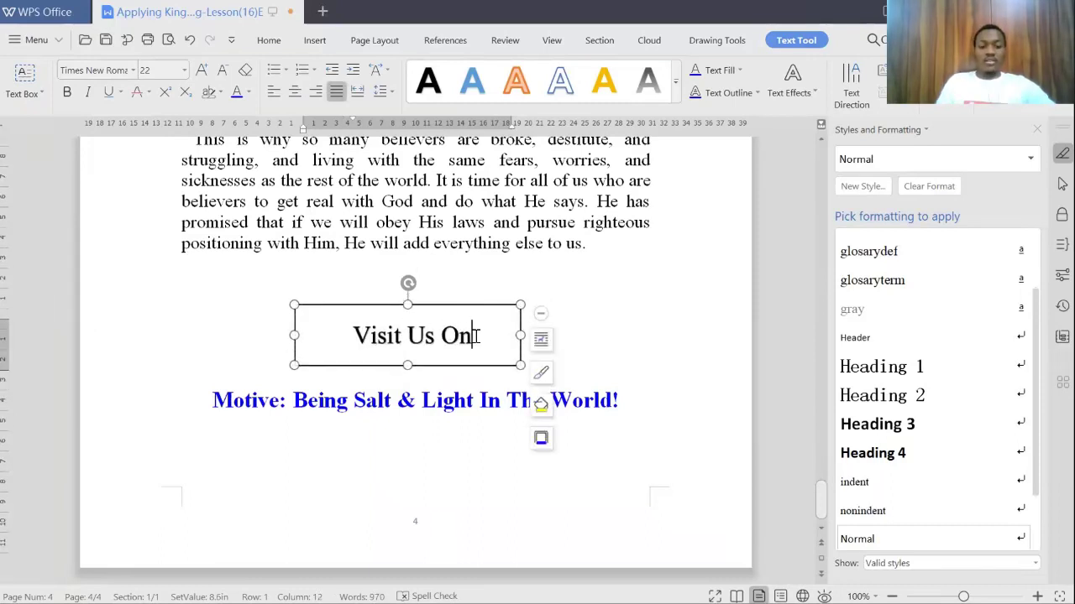
{"action": "type", "text": "Our W"}
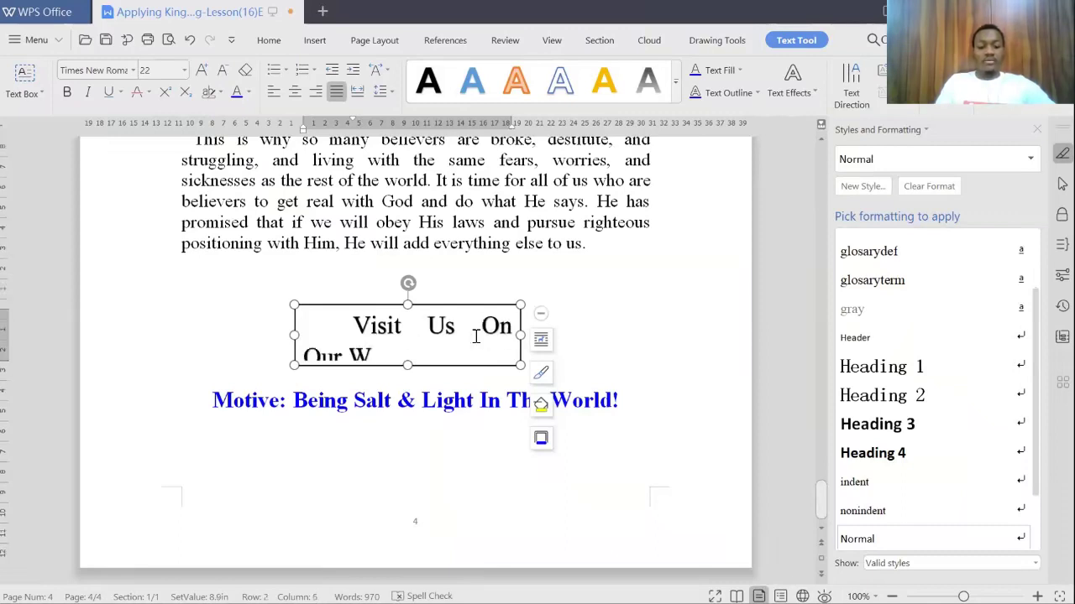
{"action": "type", "text": "ebsite"}
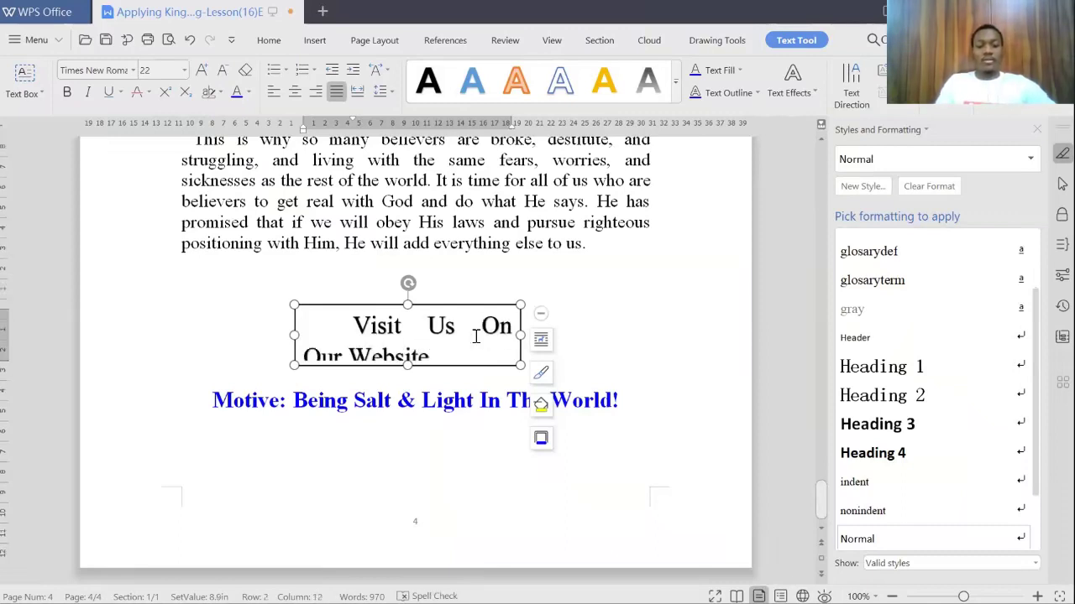
{"action": "left_click", "coordinate": [355, 323]}
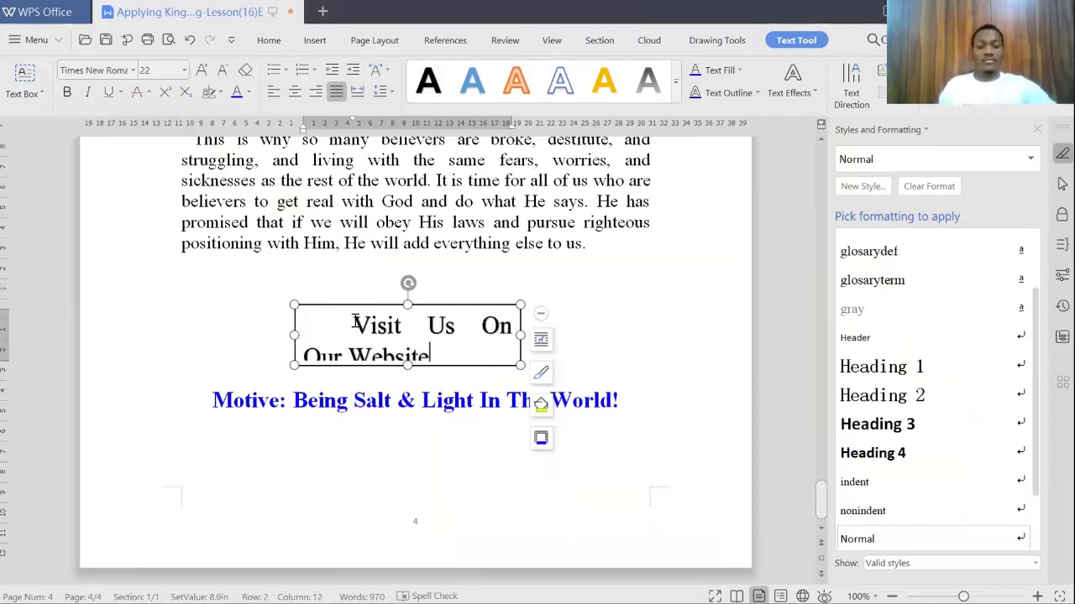
{"action": "key", "text": "BackSpace"}
Step: Set the box text to 16 pt and centre it
{"action": "key", "text": "ctrl+a"}
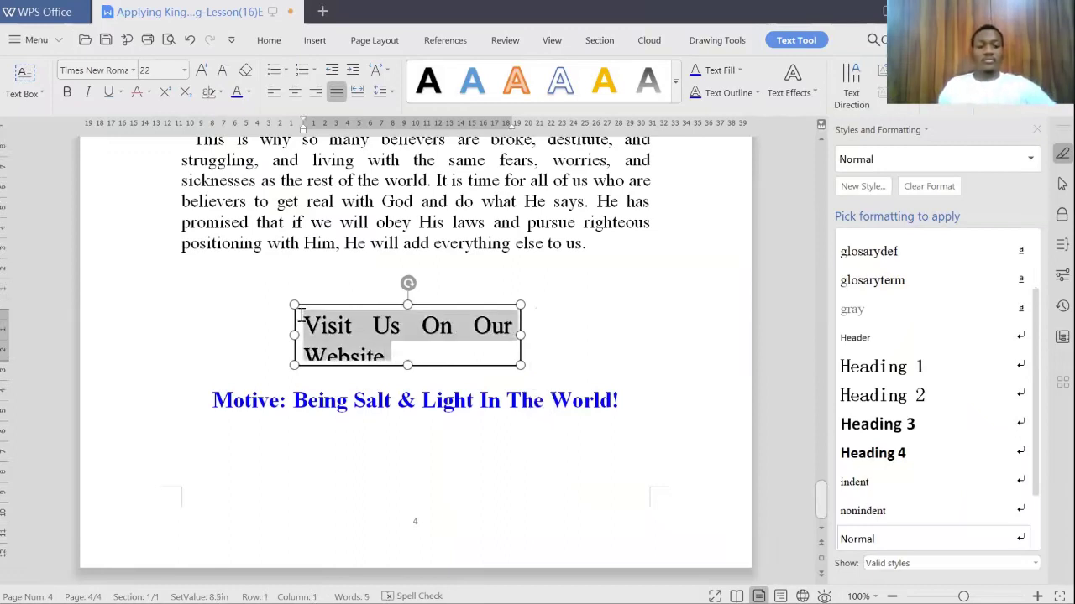
{"action": "left_click", "coordinate": [167, 70]}
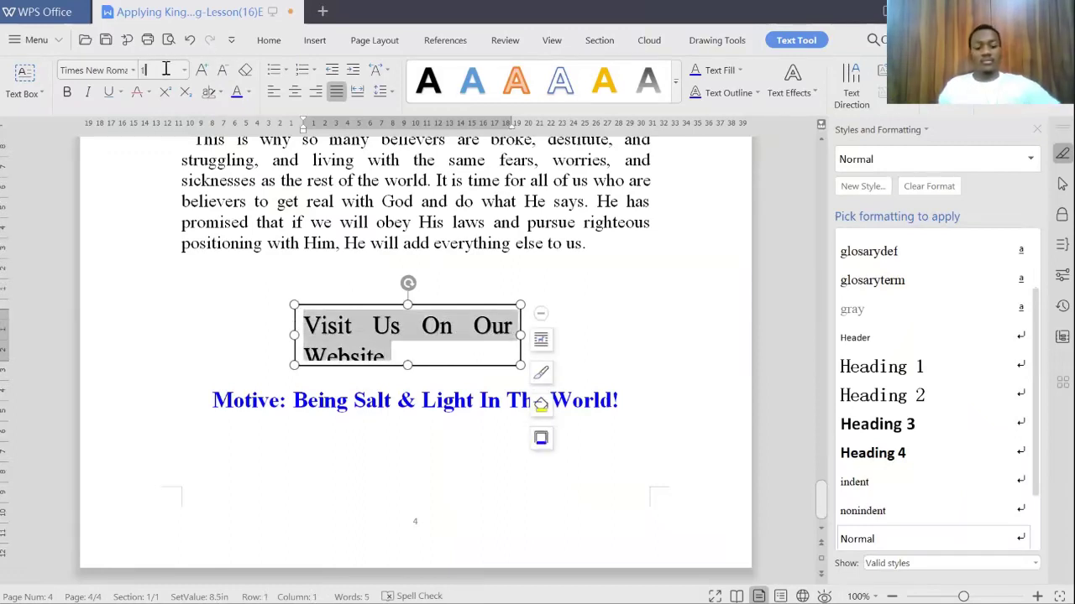
{"action": "type", "text": "16"}
{"action": "key", "text": "Return"}
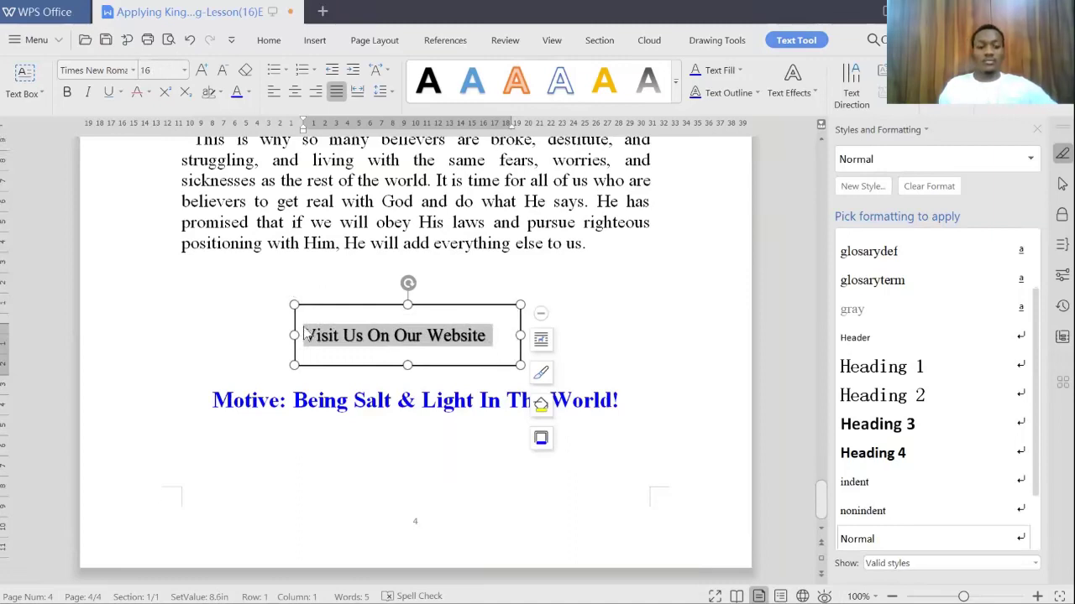
{"action": "key", "text": "ctrl+e"}
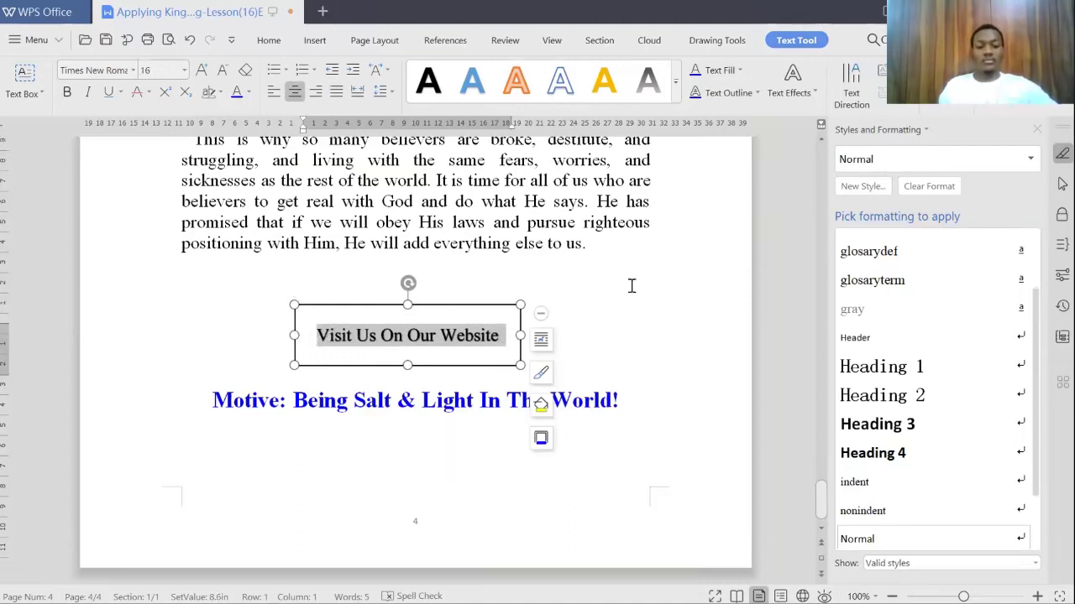
{"action": "left_click", "coordinate": [453, 317]}
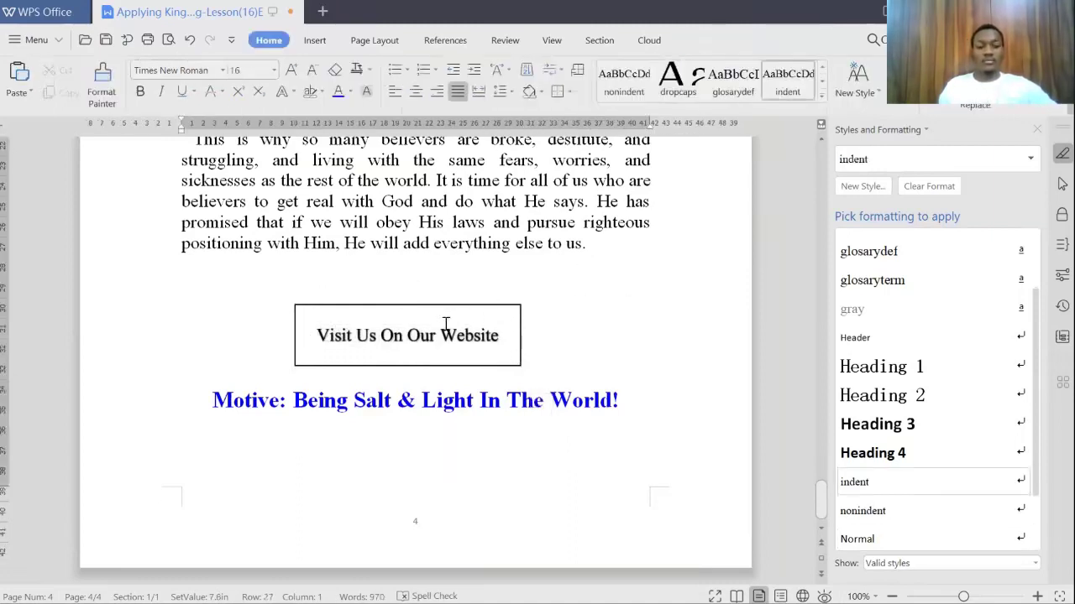
{"action": "left_click", "coordinate": [519, 305]}
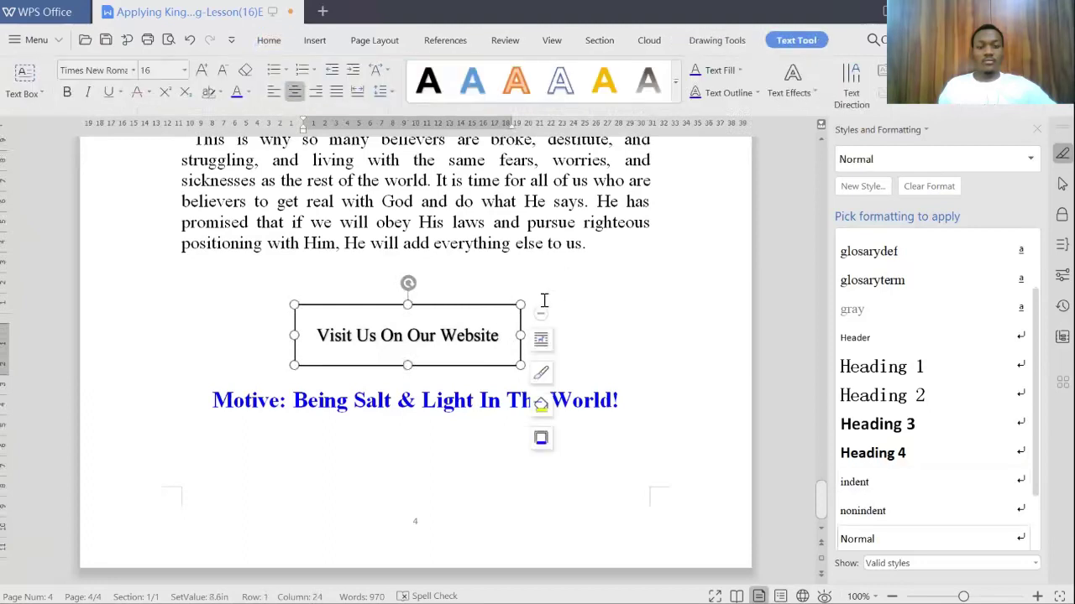
Step: Shorten the box, apply a decorative text style, and enlarge the font
{"action": "left_click_drag", "start_coordinate": [405, 361], "coordinate": [407, 349]}
{"action": "left_click_drag", "start_coordinate": [407, 303], "coordinate": [407, 309]}
{"action": "left_click_drag", "start_coordinate": [321, 326], "coordinate": [502, 327]}
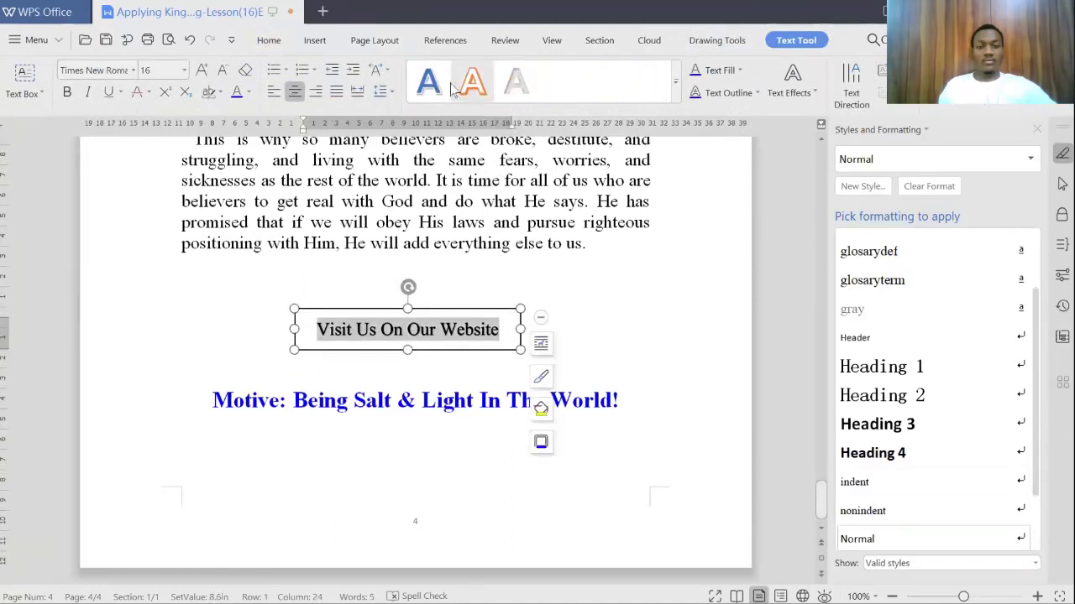
{"action": "left_click", "coordinate": [430, 84]}
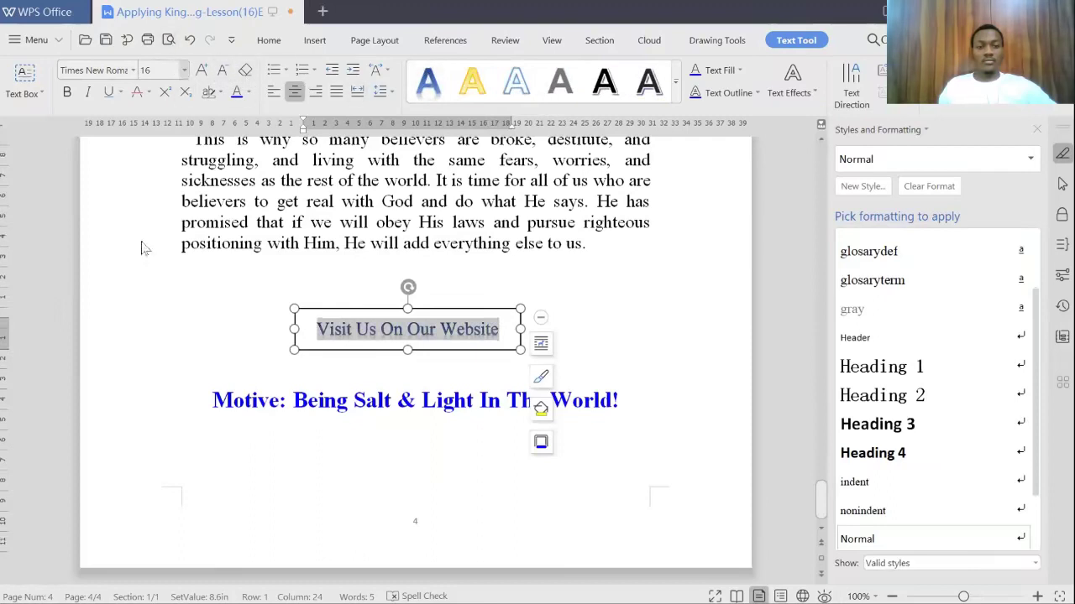
{"action": "key", "text": "ctrl+bracketright"}
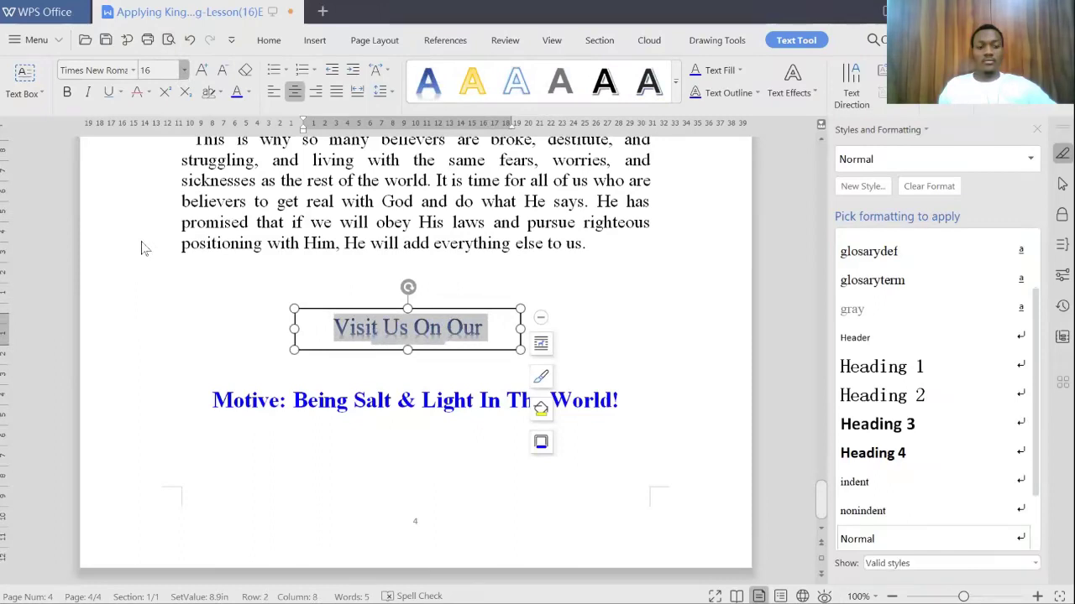
Step: Make the text bold and widen the box so it stays on one line
{"action": "left_click_drag", "start_coordinate": [520, 329], "coordinate": [544, 329]}
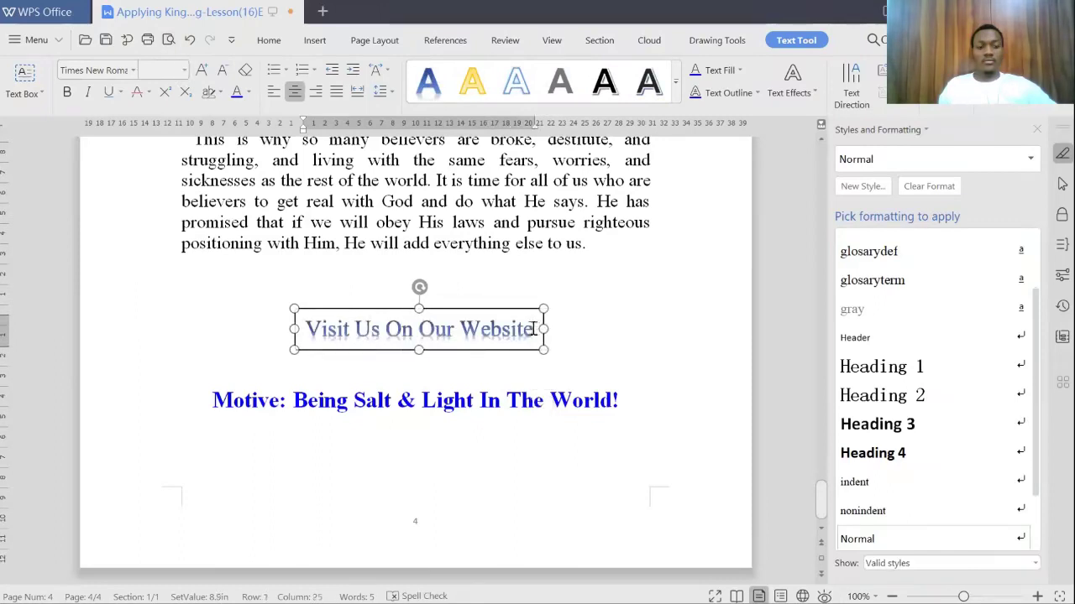
{"action": "triple_click", "coordinate": [535, 330]}
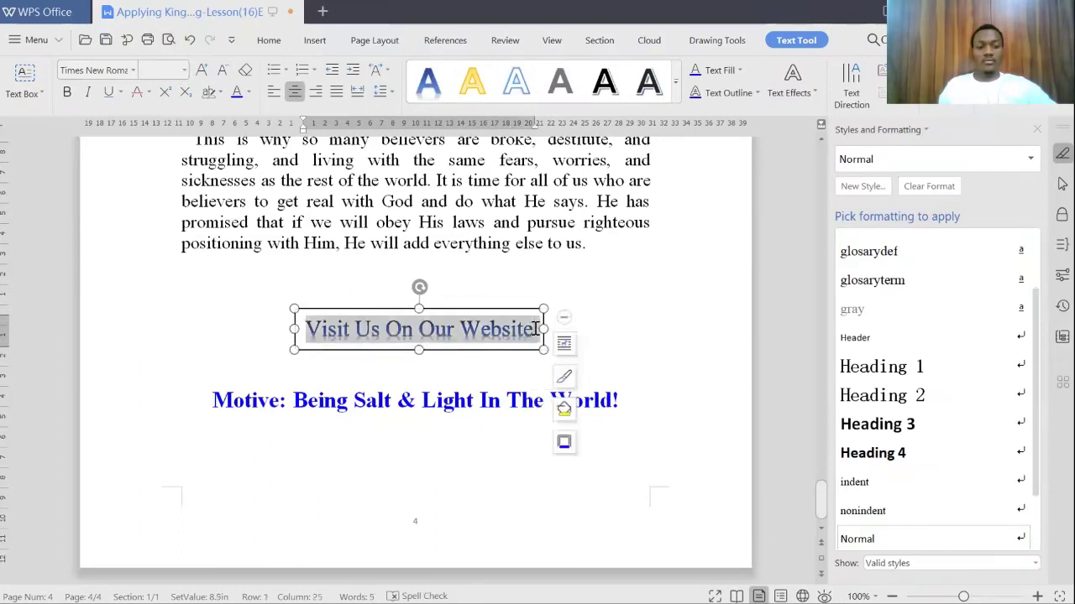
{"action": "left_click", "coordinate": [67, 93]}
{"action": "left_click_drag", "start_coordinate": [544, 329], "coordinate": [561, 328]}
Step: Move the website box slightly left and down into its final position
{"action": "left_click", "coordinate": [667, 298]}
{"action": "left_click", "coordinate": [467, 350]}
{"action": "left_click_drag", "start_coordinate": [468, 350], "coordinate": [455, 363]}
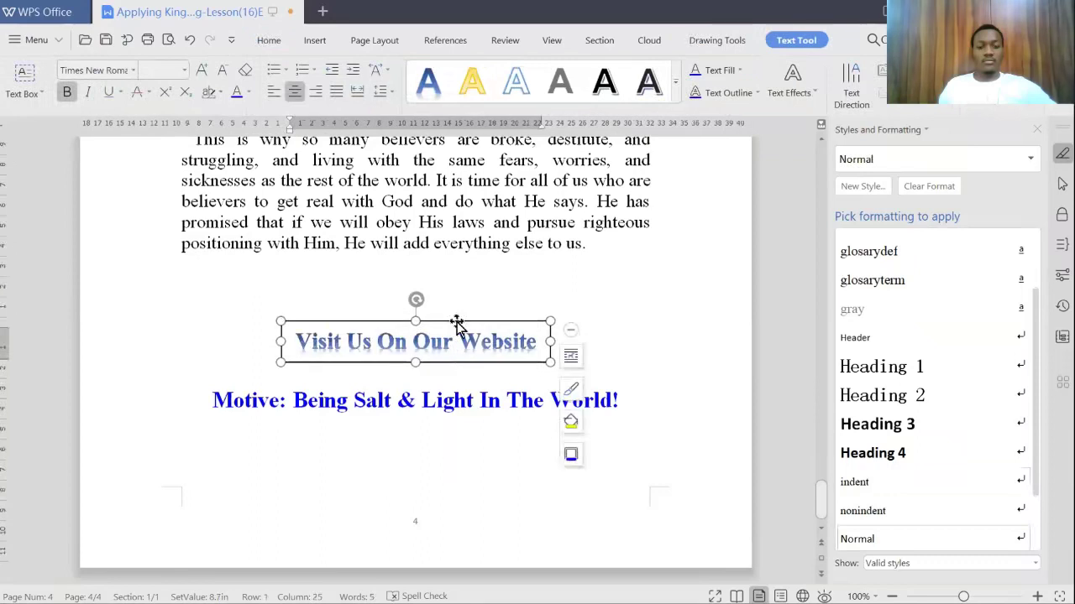
{"action": "left_click_drag", "start_coordinate": [456, 321], "coordinate": [459, 318]}
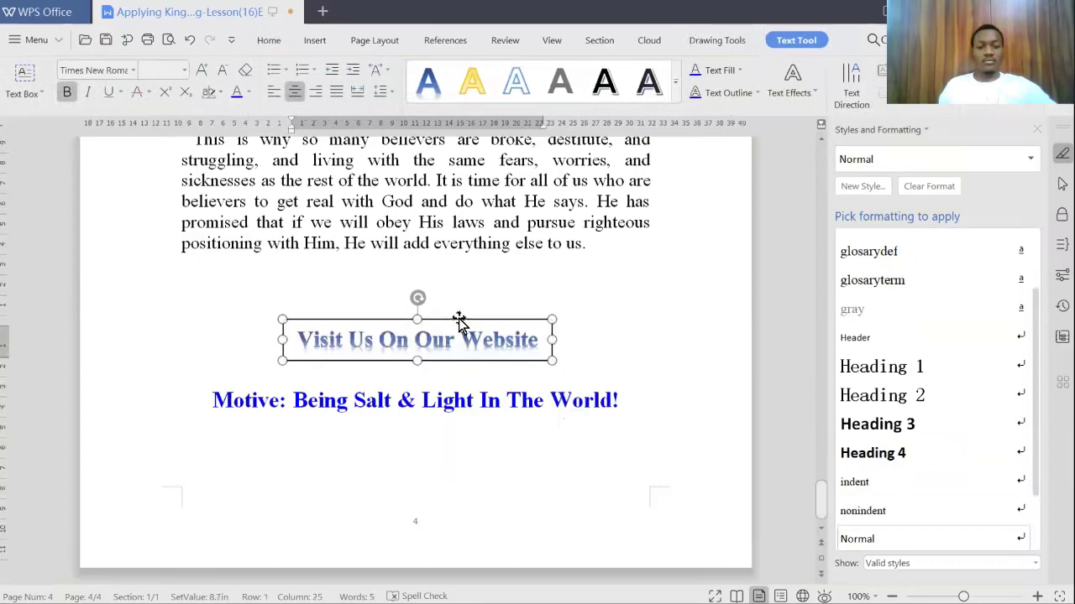
{"action": "left_click", "coordinate": [616, 295]}
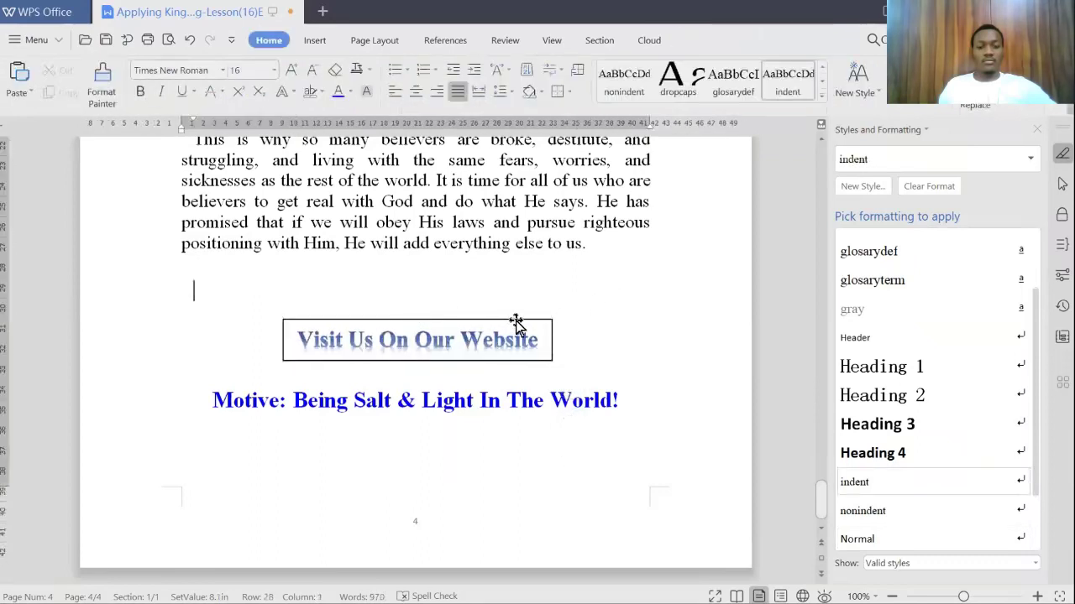
{"action": "left_click", "coordinate": [515, 320]}
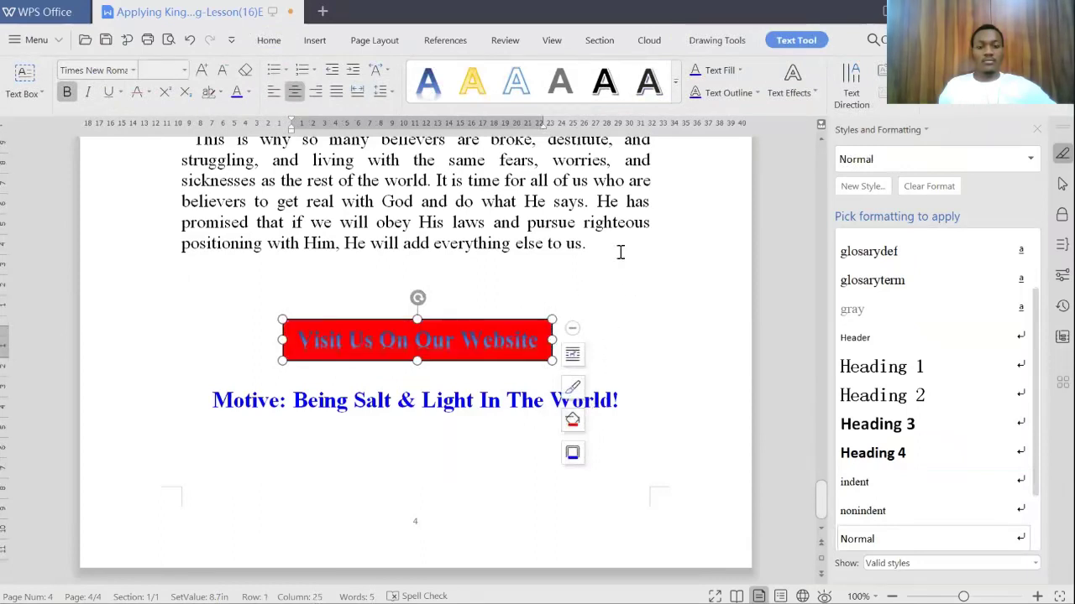
Step: Try a green fill and give the box text a plain black bold style
{"action": "left_click", "coordinate": [591, 268]}
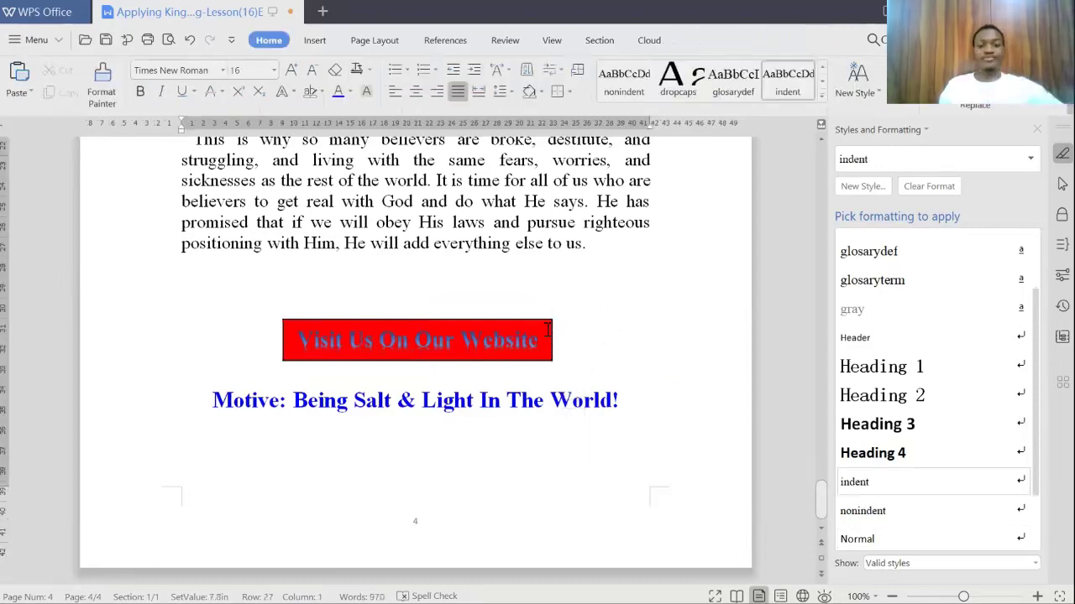
{"action": "left_click", "coordinate": [547, 320]}
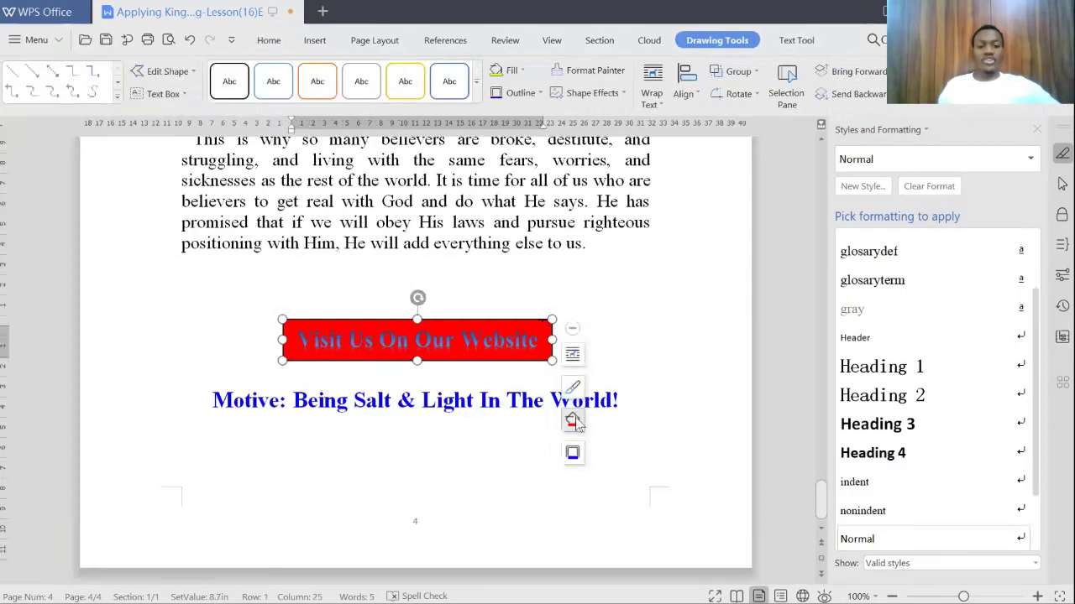
{"action": "left_click", "coordinate": [573, 421]}
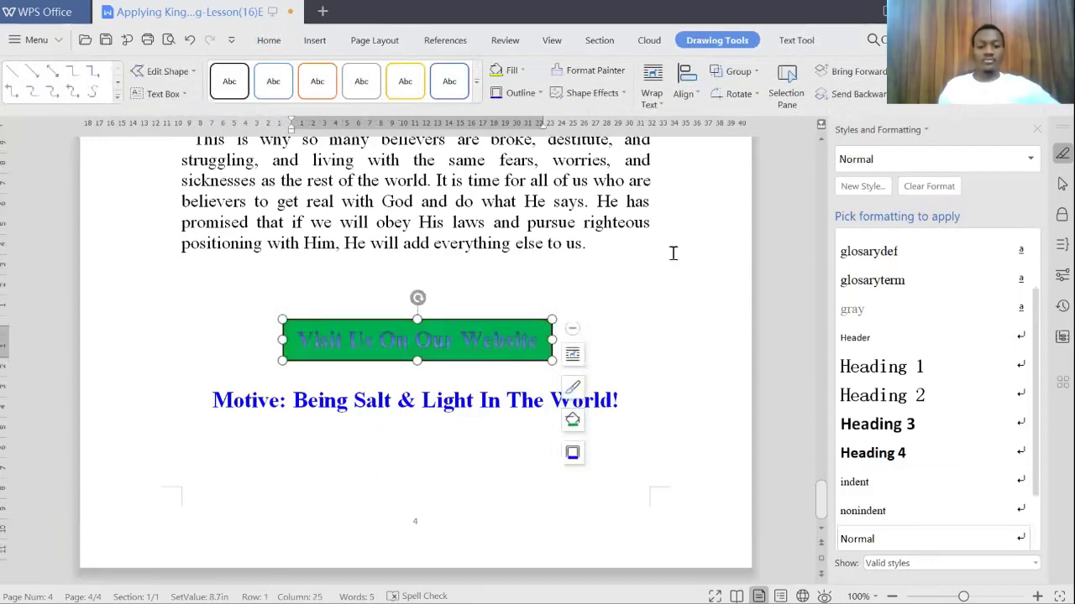
{"action": "left_click", "coordinate": [518, 342]}
{"action": "left_click_drag", "start_coordinate": [540, 339], "coordinate": [290, 340]}
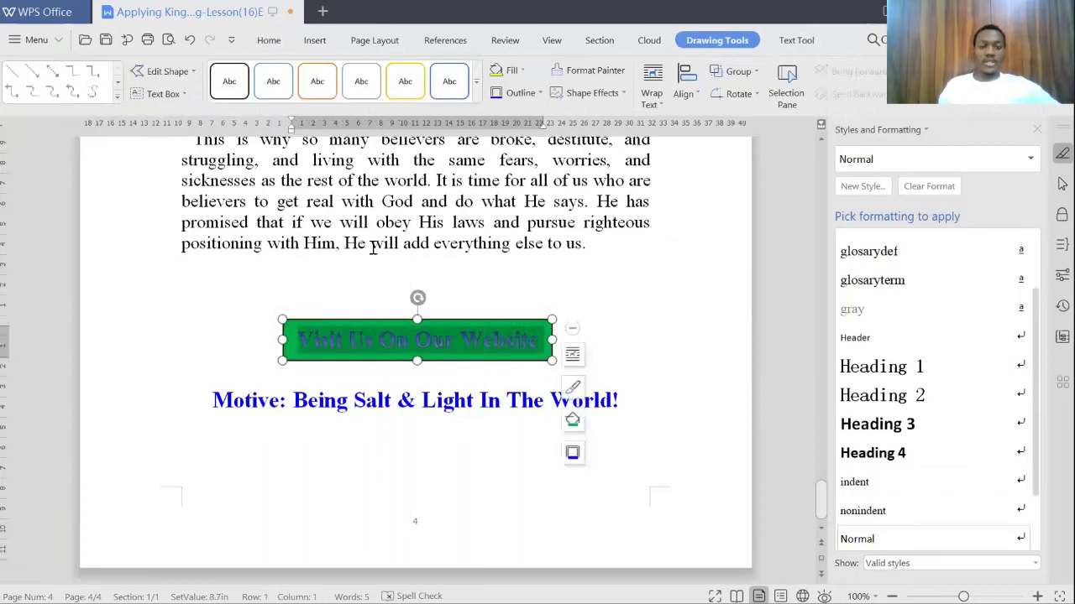
{"action": "scroll", "coordinate": [484, 277], "scroll_direction": "up", "scroll_amount": 2}
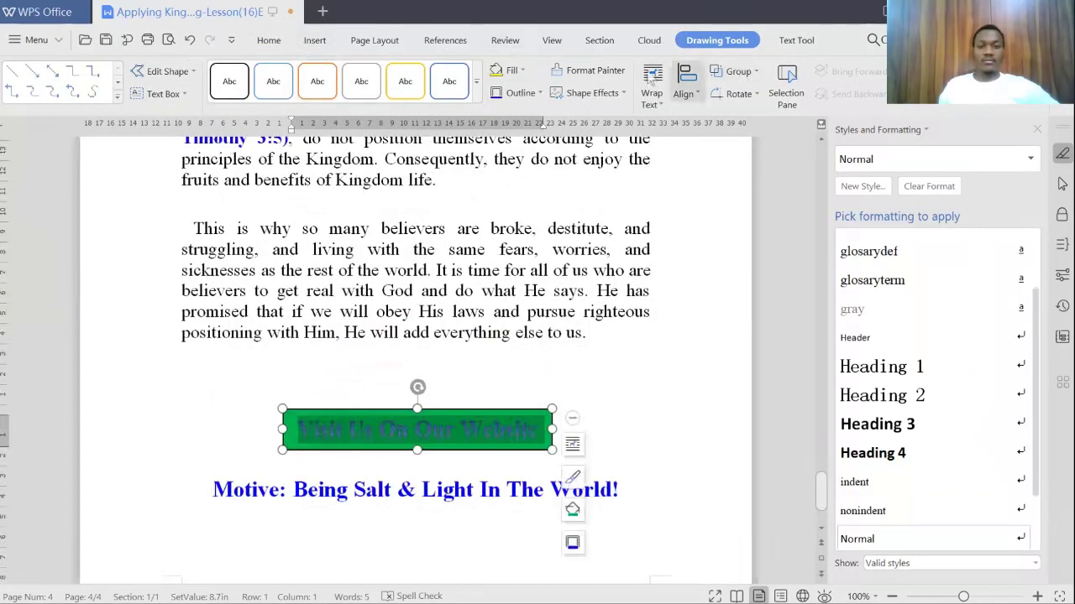
{"action": "left_click", "coordinate": [796, 42]}
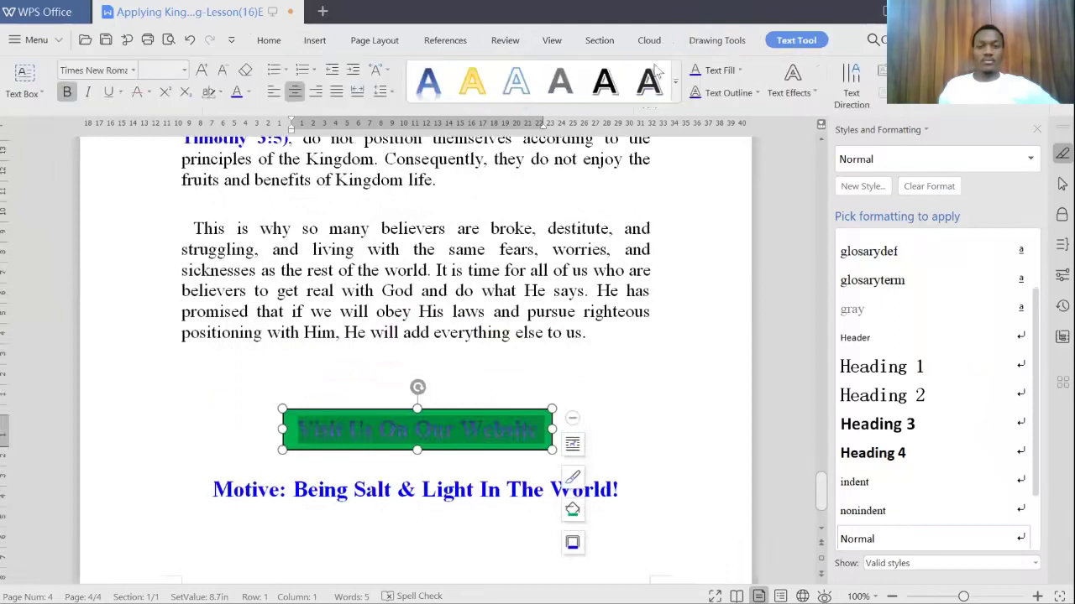
{"action": "left_click", "coordinate": [516, 82]}
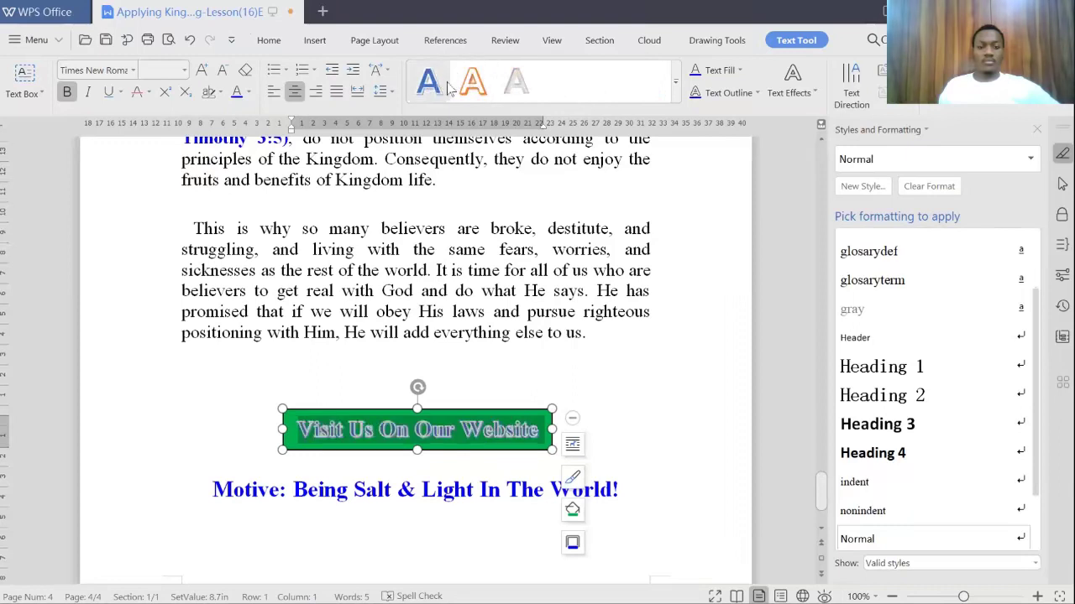
{"action": "left_click", "coordinate": [477, 81]}
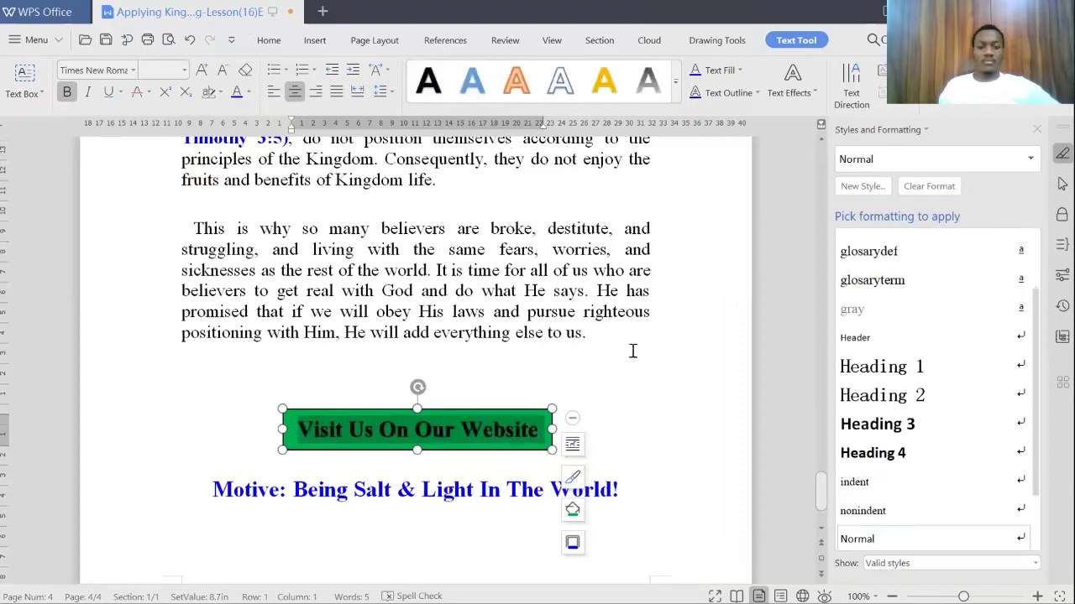
Step: Set the website box fill back to red
{"action": "left_click", "coordinate": [604, 424]}
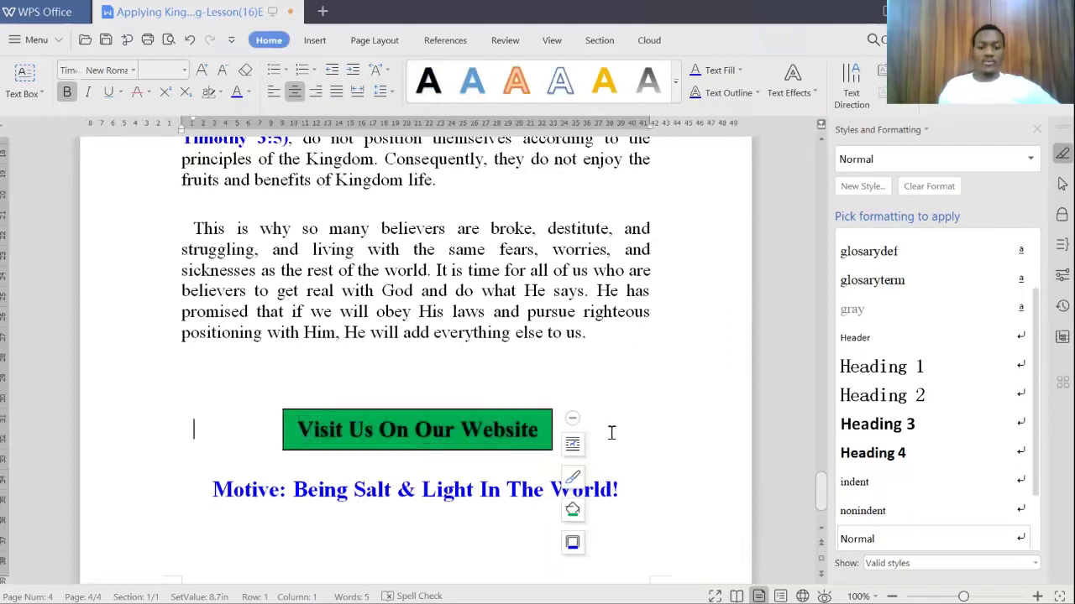
{"action": "left_click", "coordinate": [543, 429]}
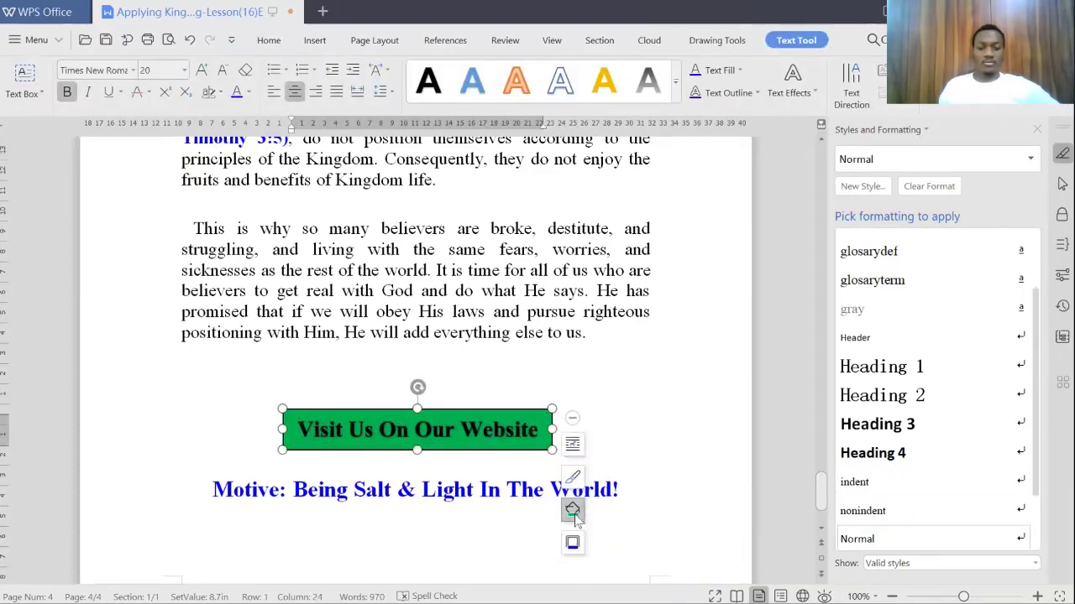
{"action": "left_click", "coordinate": [573, 513]}
{"action": "left_click", "coordinate": [664, 356]}
{"action": "scroll", "coordinate": [664, 357], "scroll_direction": "down", "scroll_amount": 2}
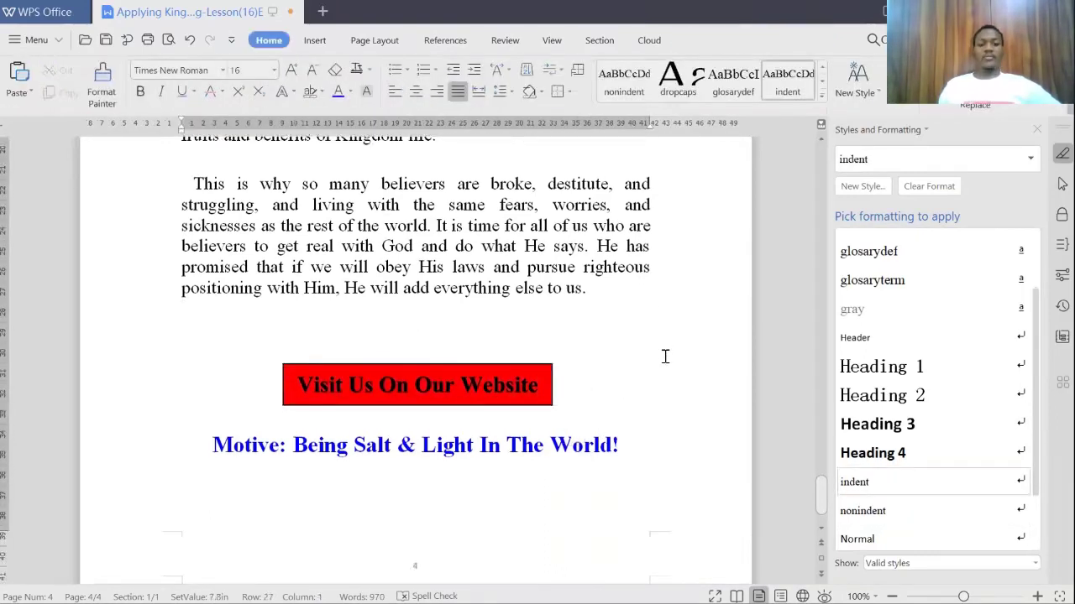
Step: Save the lesson document with Ctrl+S and open Export to PDF for pages 1–4
{"action": "scroll", "coordinate": [664, 356], "scroll_direction": "up", "scroll_amount": 5}
{"action": "scroll", "coordinate": [577, 288], "scroll_direction": "down", "scroll_amount": 3}
{"action": "scroll", "coordinate": [577, 288], "scroll_direction": "down", "scroll_amount": 3}
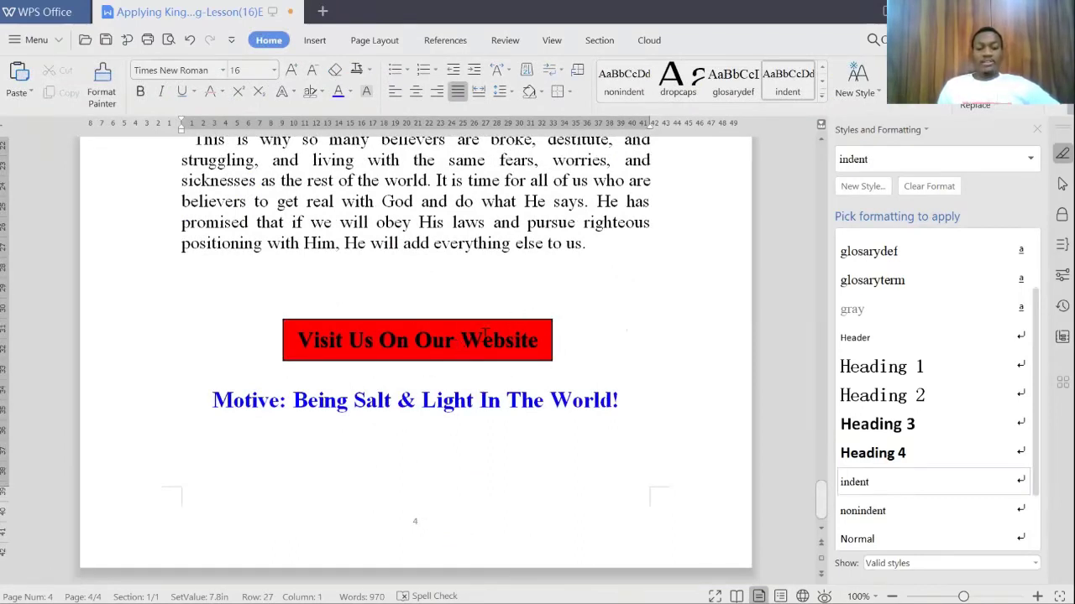
{"action": "key", "text": "ctrl+s"}
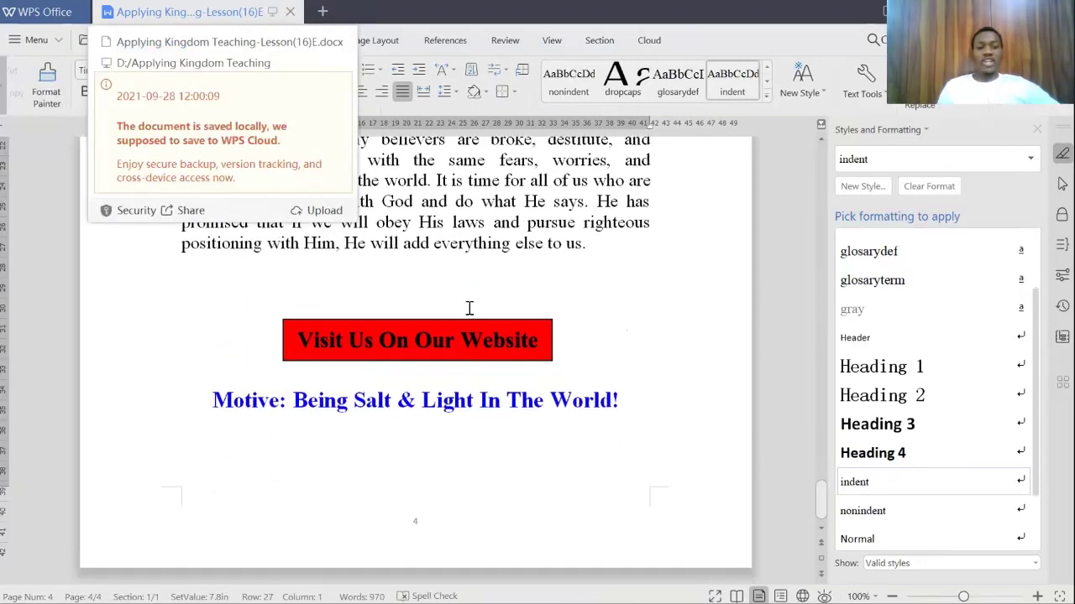
{"action": "key", "text": "Return"}
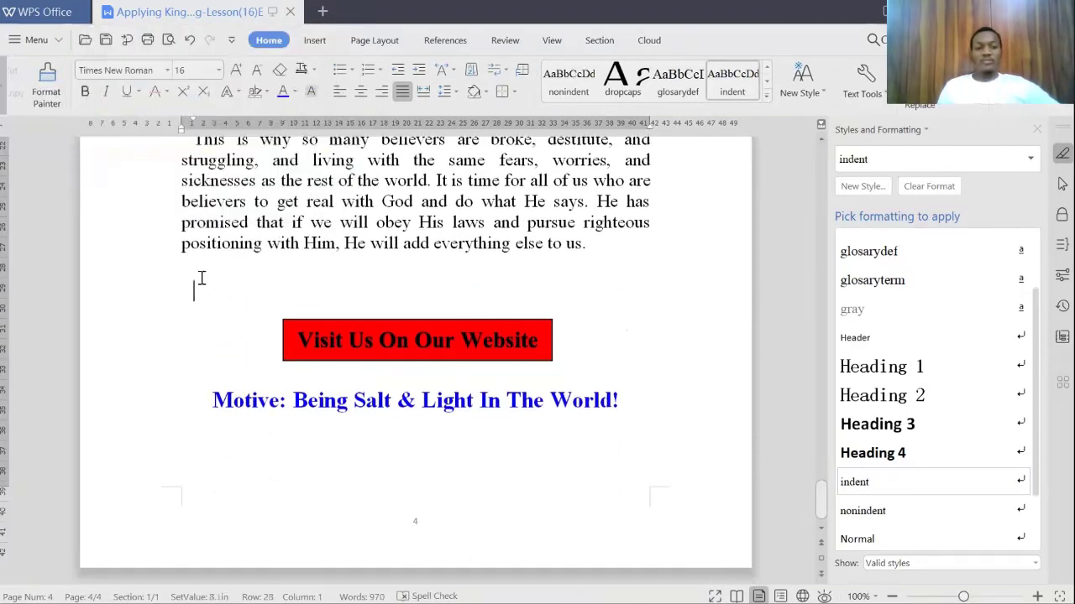
{"action": "left_click", "coordinate": [126, 40]}
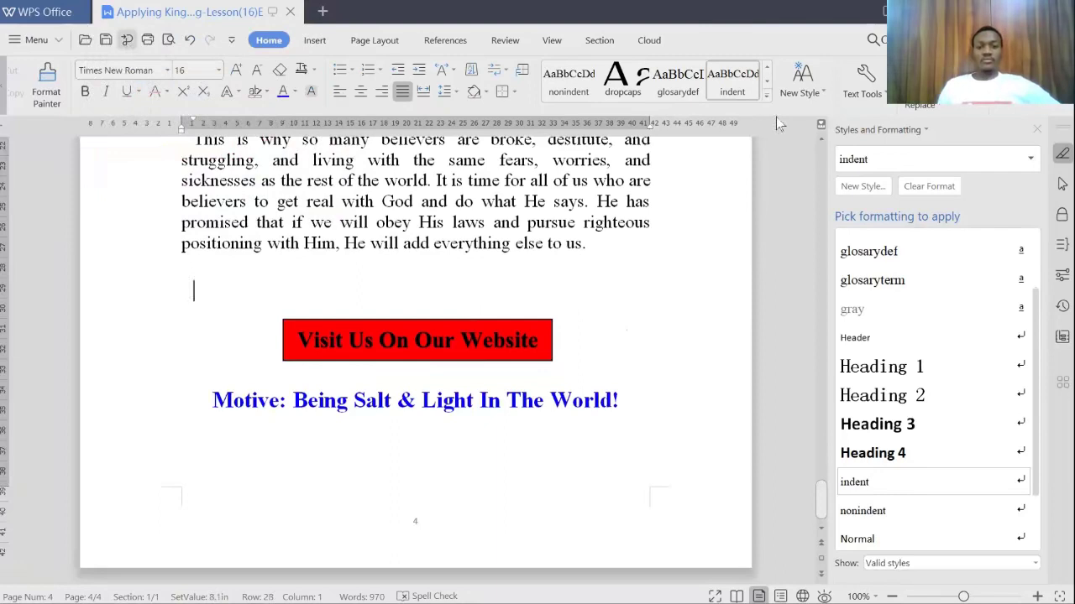
{"action": "left_click", "coordinate": [744, 430]}
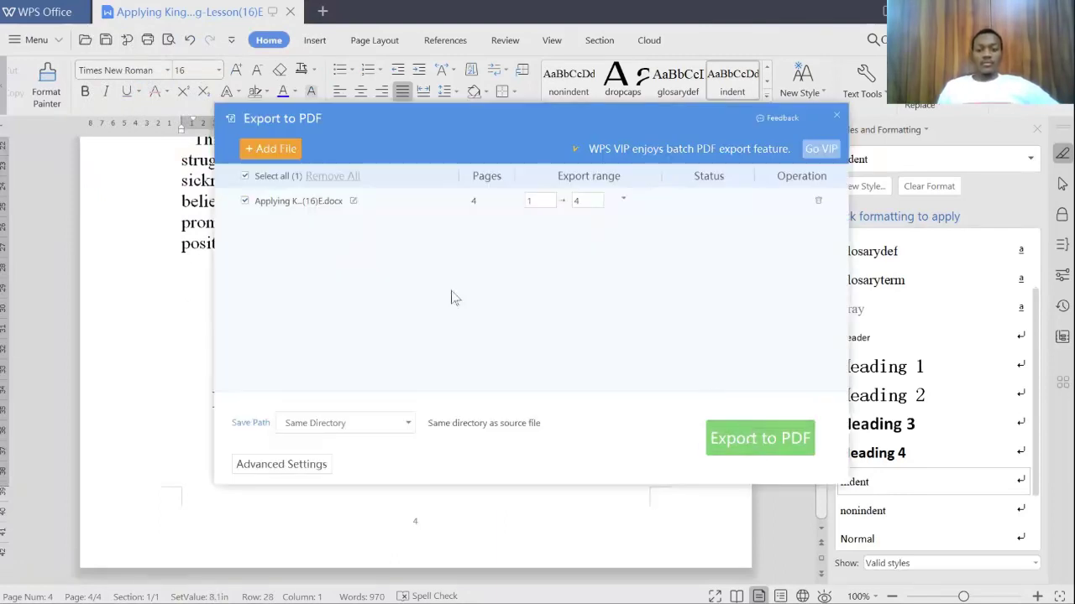
Step: Overwrite the existing lesson PDF in the same folder, then close the export window
{"action": "left_click", "coordinate": [470, 313]}
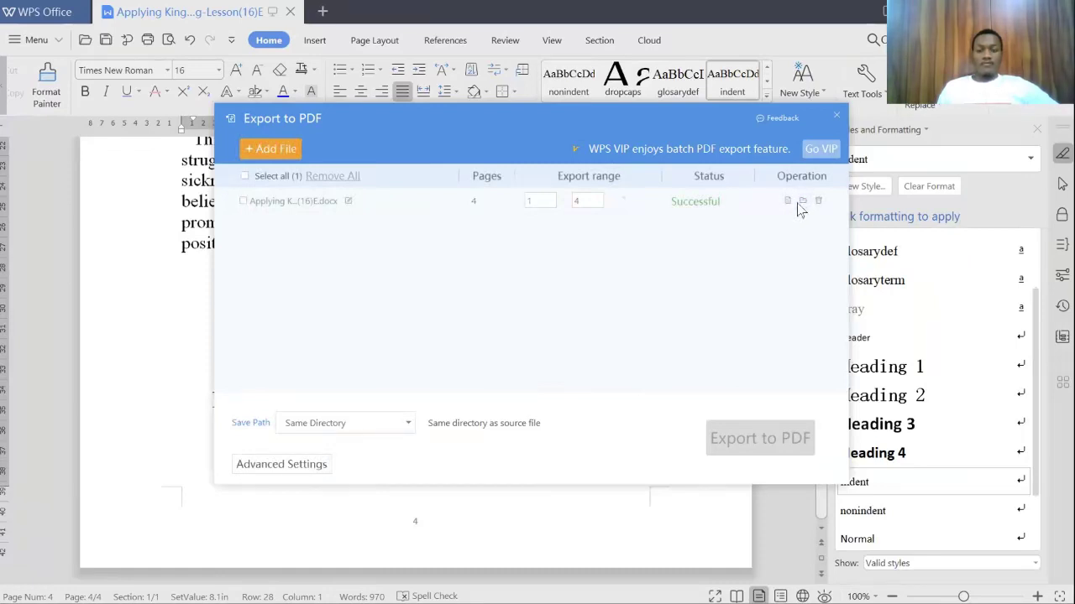
{"action": "left_click", "coordinate": [836, 119]}
{"action": "left_click", "coordinate": [837, 115]}
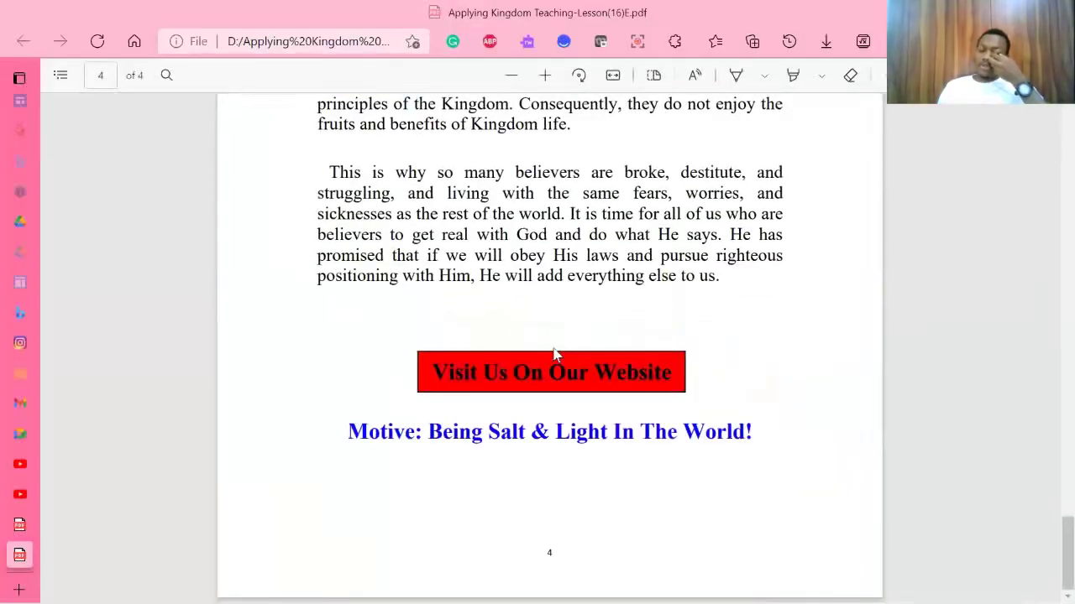
Step: Scroll the exported PDF to inspect page 4's Visit Us On Our Website button
{"action": "scroll", "coordinate": [566, 353], "scroll_direction": "up", "scroll_amount": 10}
{"action": "scroll", "coordinate": [554, 360], "scroll_direction": "down", "scroll_amount": 10}
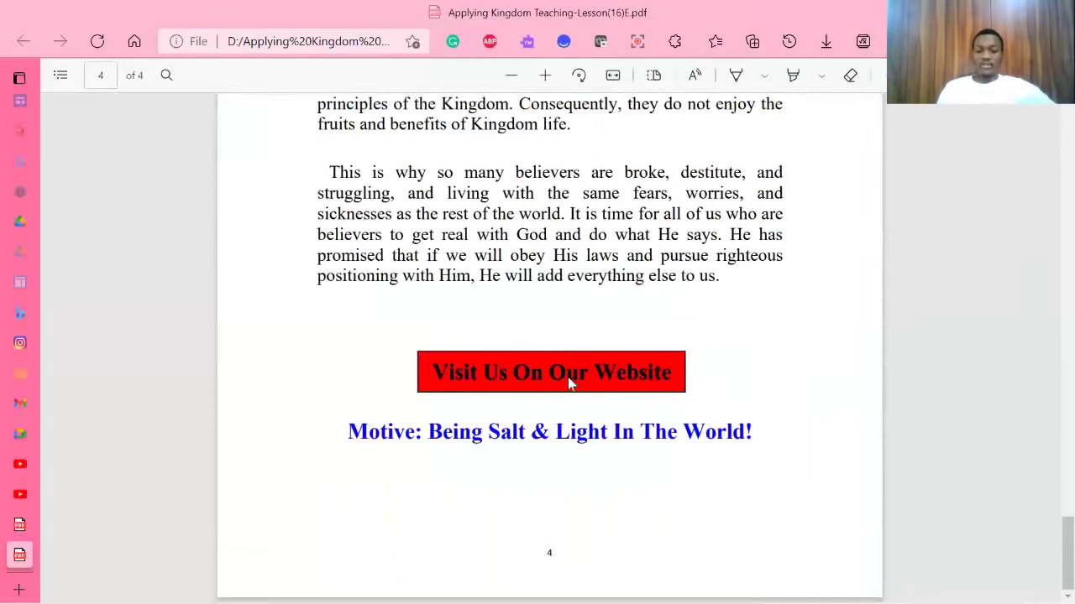
{"action": "scroll", "coordinate": [614, 377], "scroll_direction": "up", "scroll_amount": 10}
{"action": "scroll", "coordinate": [611, 400], "scroll_direction": "down", "scroll_amount": 9}
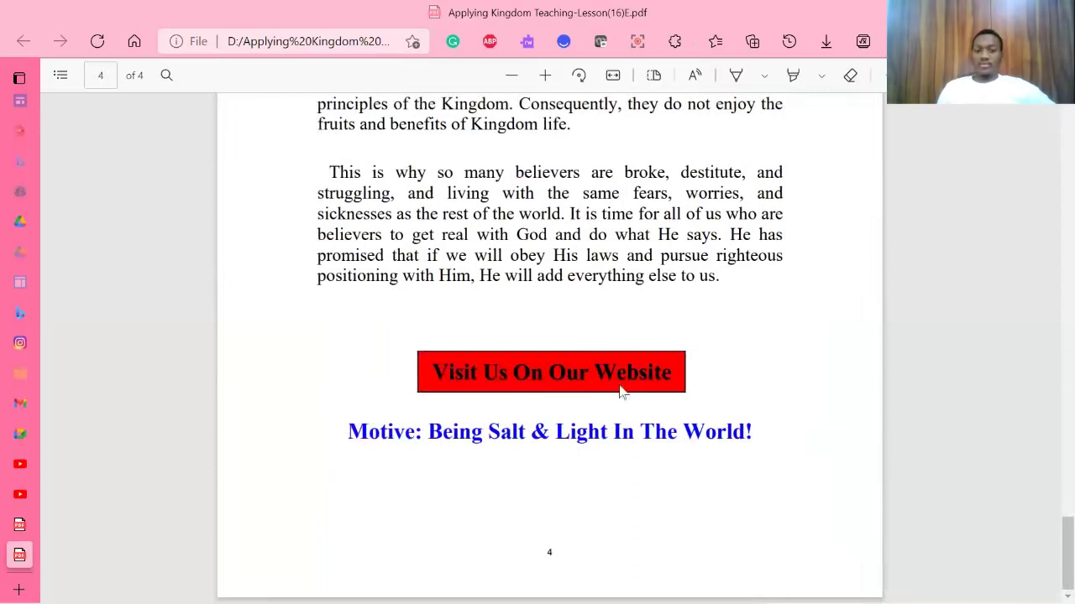
{"action": "mouse_move", "coordinate": [30, 576]}
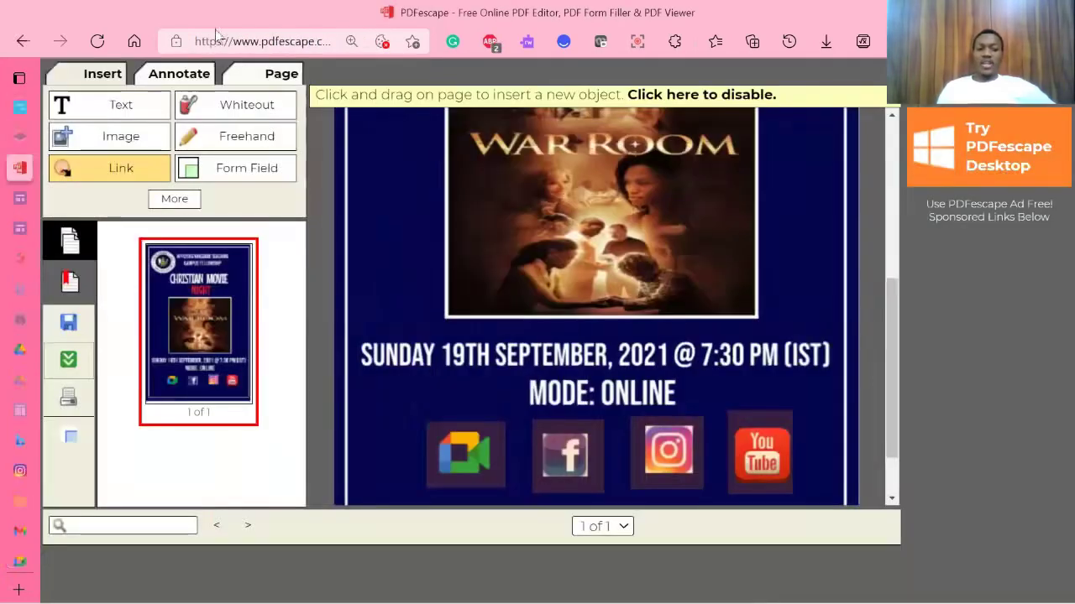
Step: Return to PDFescape's Getting Started options, backing out of a new-PDF start
{"action": "left_click", "coordinate": [22, 46]}
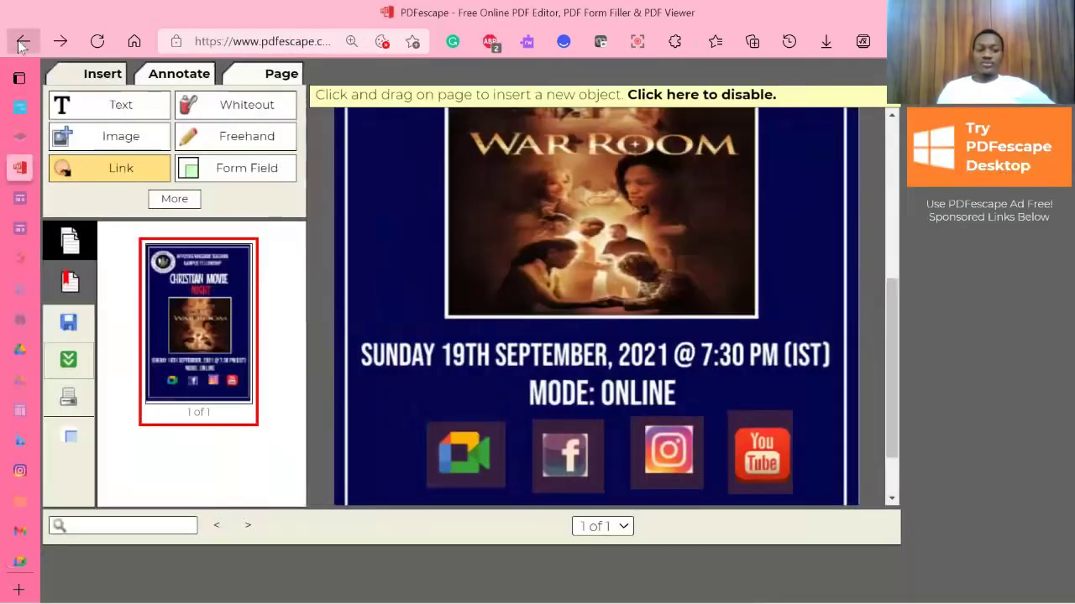
{"action": "left_click", "coordinate": [22, 47]}
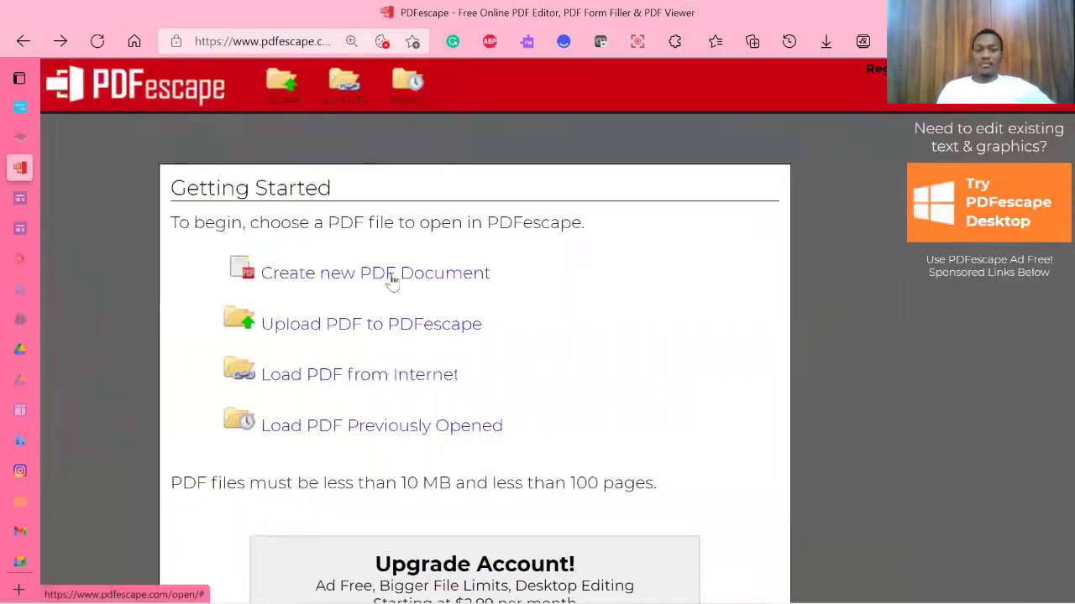
{"action": "left_click", "coordinate": [463, 275]}
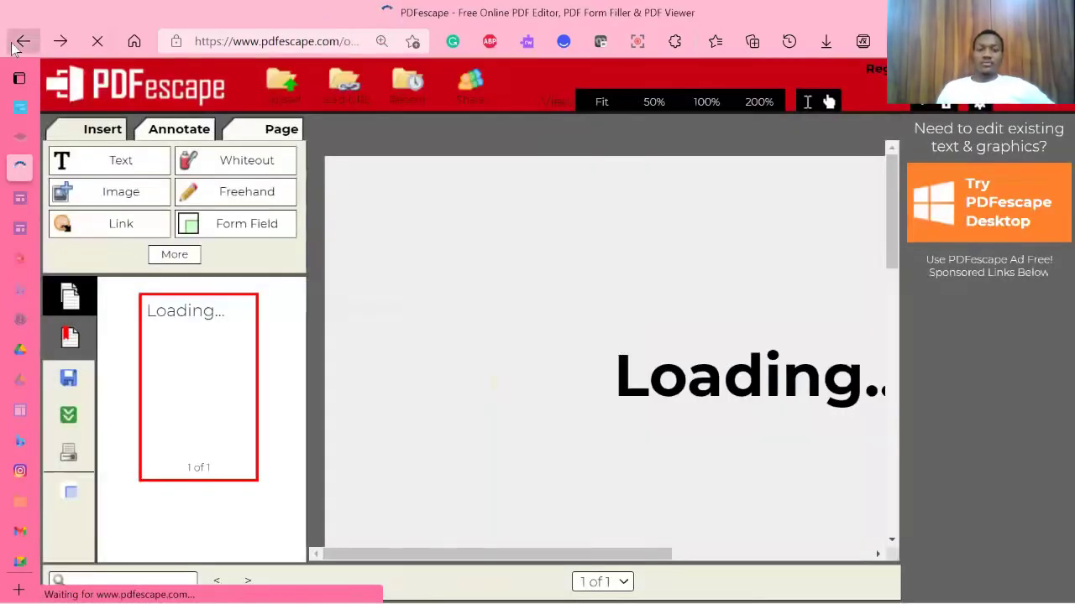
{"action": "left_click", "coordinate": [12, 49]}
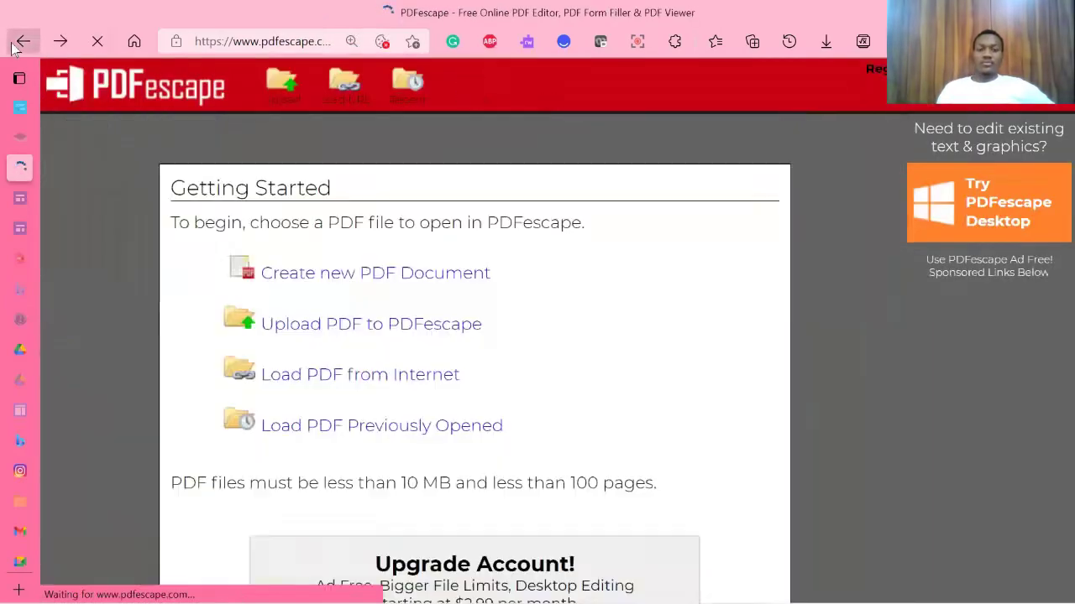
{"action": "left_click", "coordinate": [12, 49]}
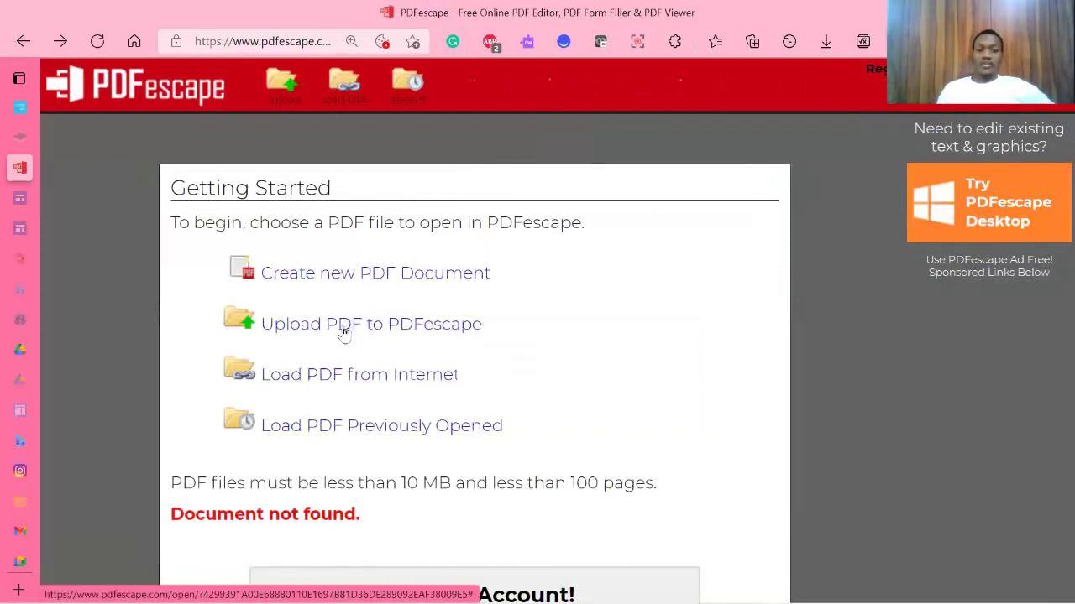
Step: Start a PDF upload and browse to DATA (D:) > Applying Kingdom Teaching
{"action": "left_click", "coordinate": [344, 333]}
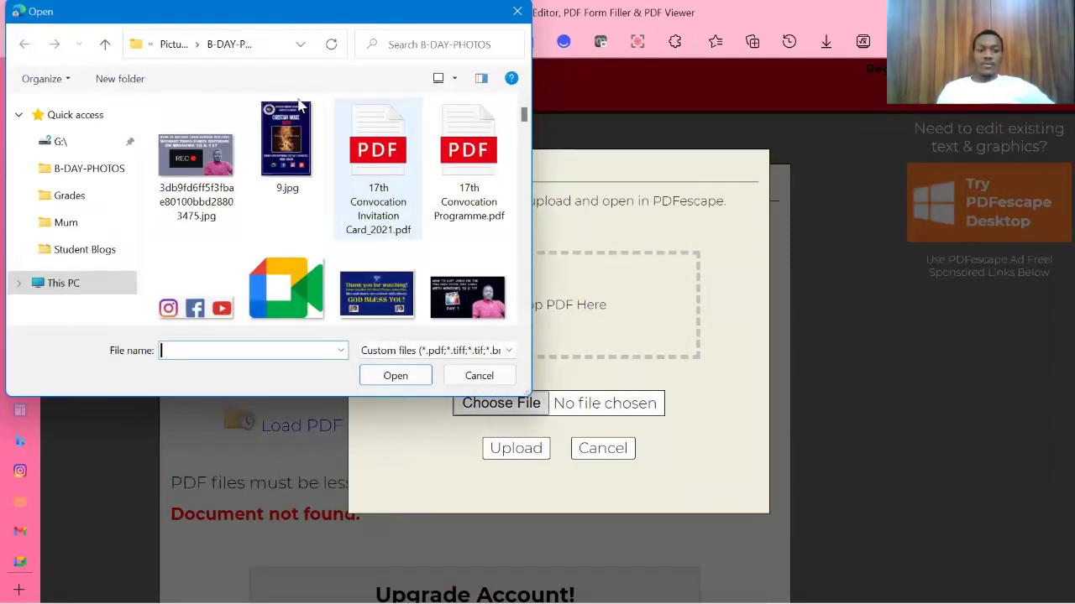
{"action": "left_click", "coordinate": [109, 283]}
{"action": "scroll", "coordinate": [326, 291], "scroll_direction": "down", "scroll_amount": 5}
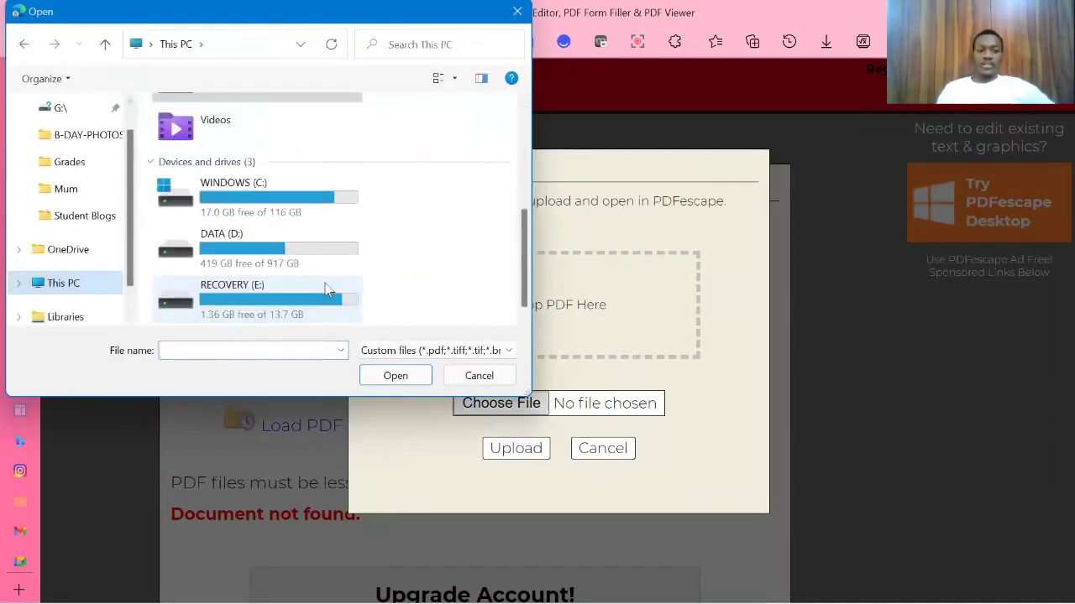
{"action": "double_click", "coordinate": [298, 251]}
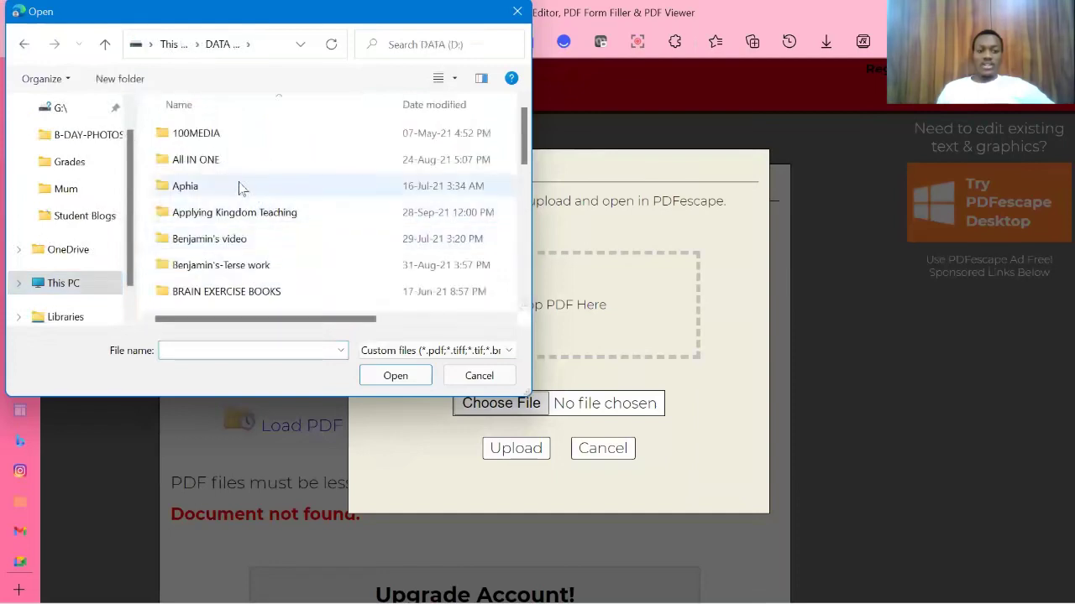
{"action": "double_click", "coordinate": [244, 213]}
Step: Select Applying Kingdom Teaching-Lesson(16)E.pdf and upload it to PDFescape
{"action": "scroll", "coordinate": [259, 248], "scroll_direction": "down", "scroll_amount": 3}
{"action": "scroll", "coordinate": [262, 262], "scroll_direction": "down", "scroll_amount": 2}
{"action": "scroll", "coordinate": [262, 261], "scroll_direction": "up", "scroll_amount": 3}
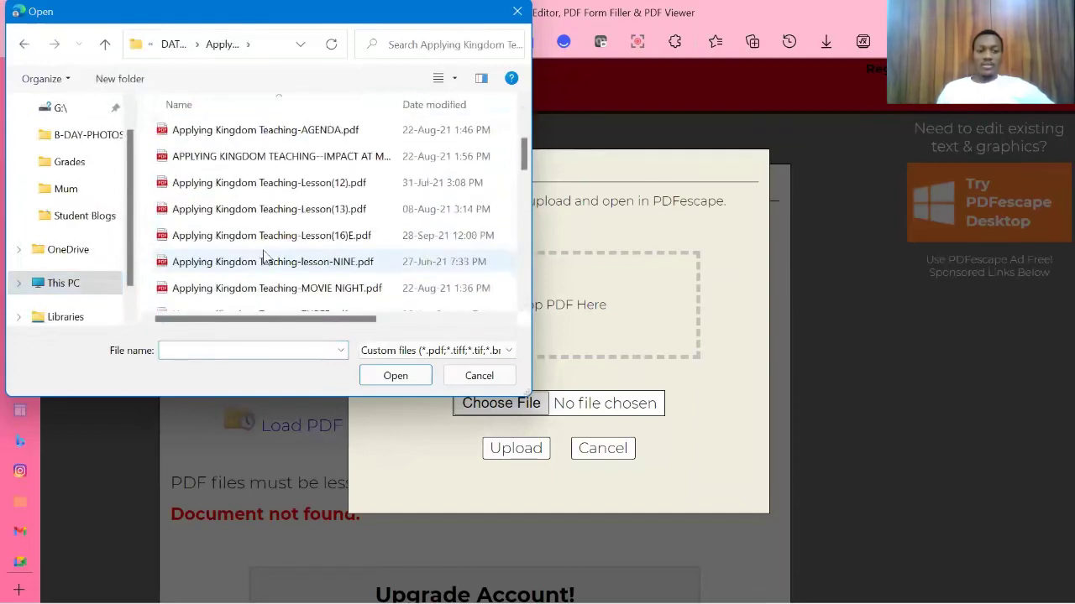
{"action": "scroll", "coordinate": [264, 248], "scroll_direction": "up", "scroll_amount": 2}
{"action": "scroll", "coordinate": [267, 248], "scroll_direction": "down", "scroll_amount": 6}
{"action": "scroll", "coordinate": [267, 249], "scroll_direction": "down", "scroll_amount": 10}
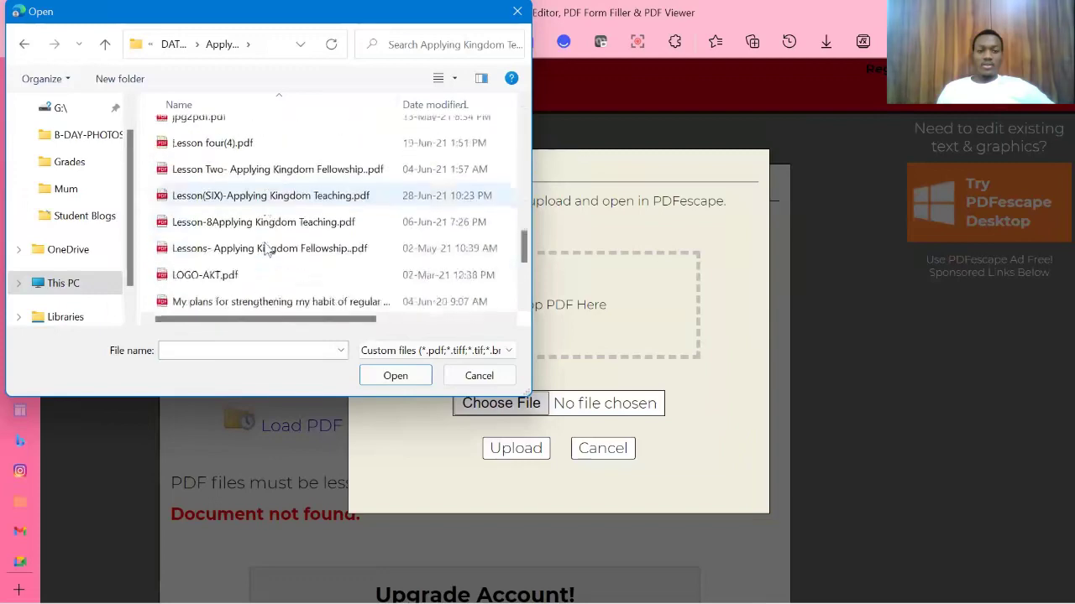
{"action": "scroll", "coordinate": [267, 249], "scroll_direction": "up", "scroll_amount": 3}
{"action": "scroll", "coordinate": [267, 249], "scroll_direction": "up", "scroll_amount": 8}
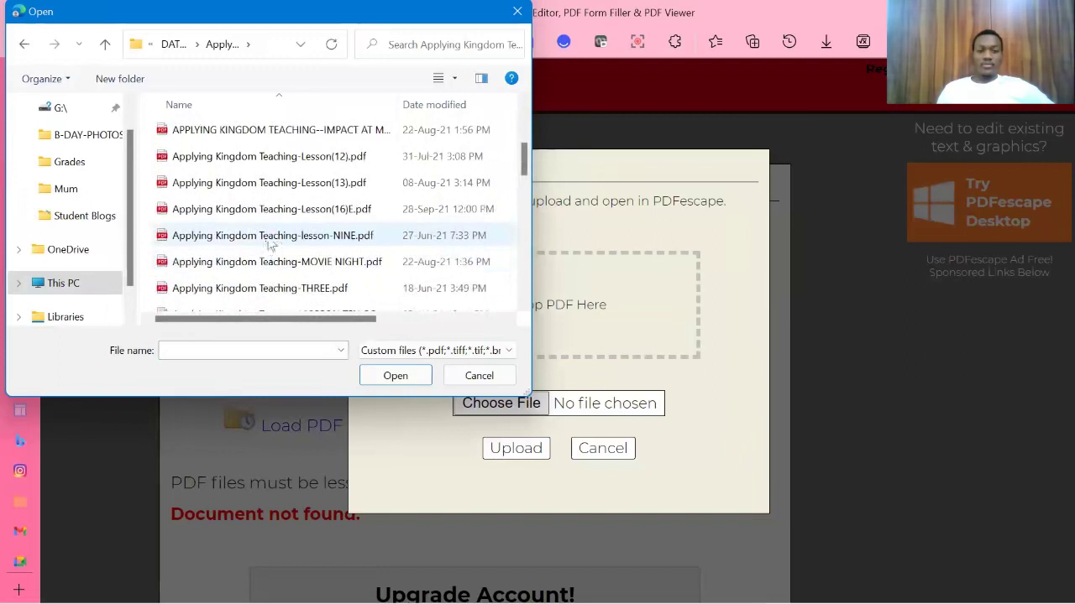
{"action": "left_click", "coordinate": [289, 210]}
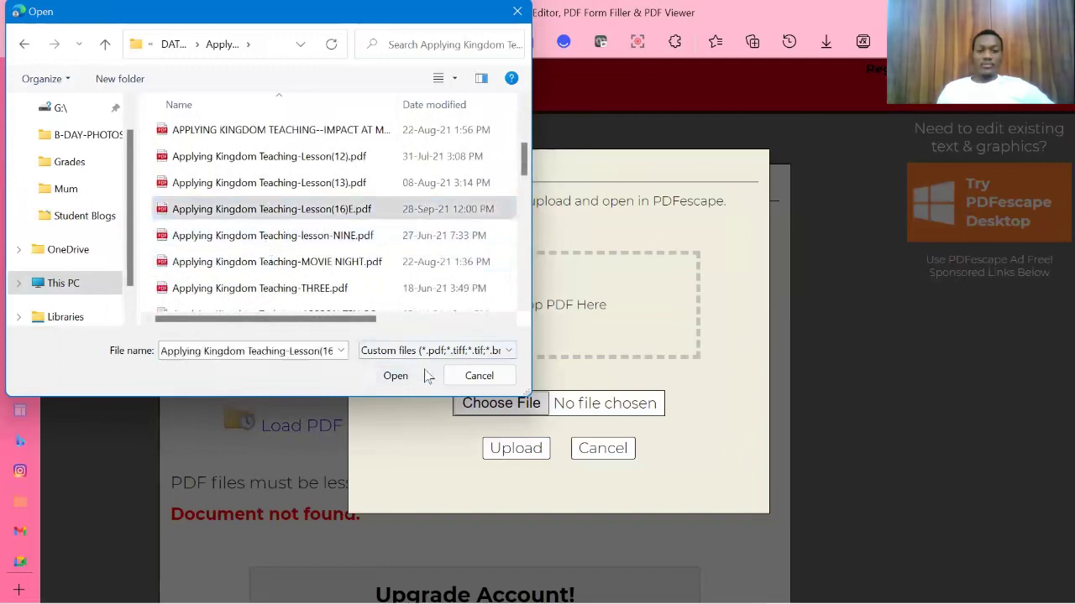
{"action": "left_click", "coordinate": [425, 376]}
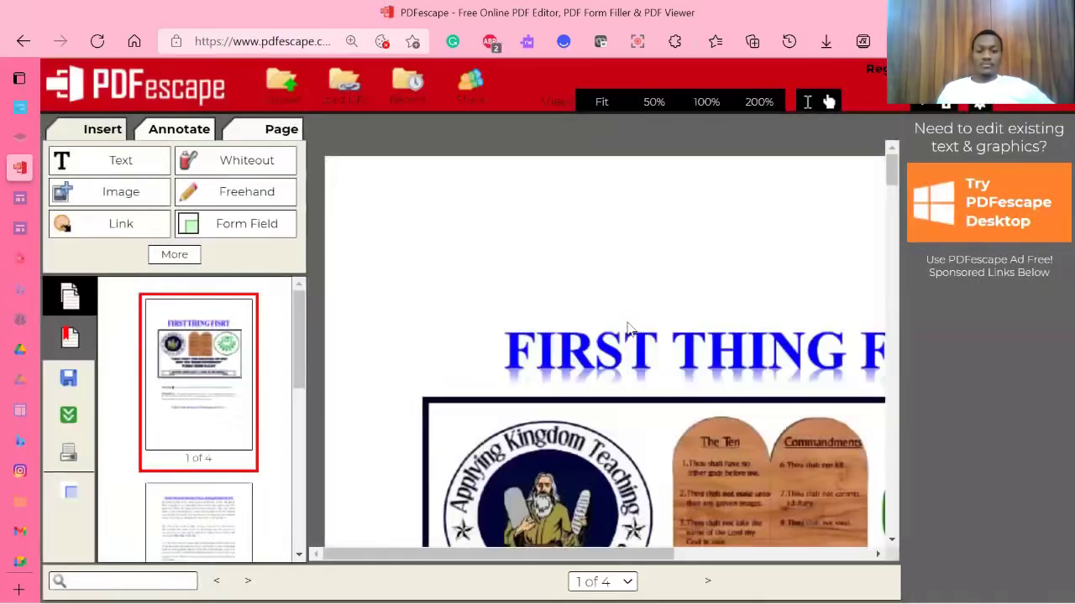
{"action": "scroll", "coordinate": [628, 327], "scroll_direction": "down", "scroll_amount": 5}
Step: Fit the lesson pages to the window width and scroll down to page 4's website button
{"action": "left_click", "coordinate": [601, 102]}
{"action": "scroll", "coordinate": [648, 229], "scroll_direction": "down", "scroll_amount": 5}
{"action": "scroll", "coordinate": [648, 228], "scroll_direction": "down", "scroll_amount": 10}
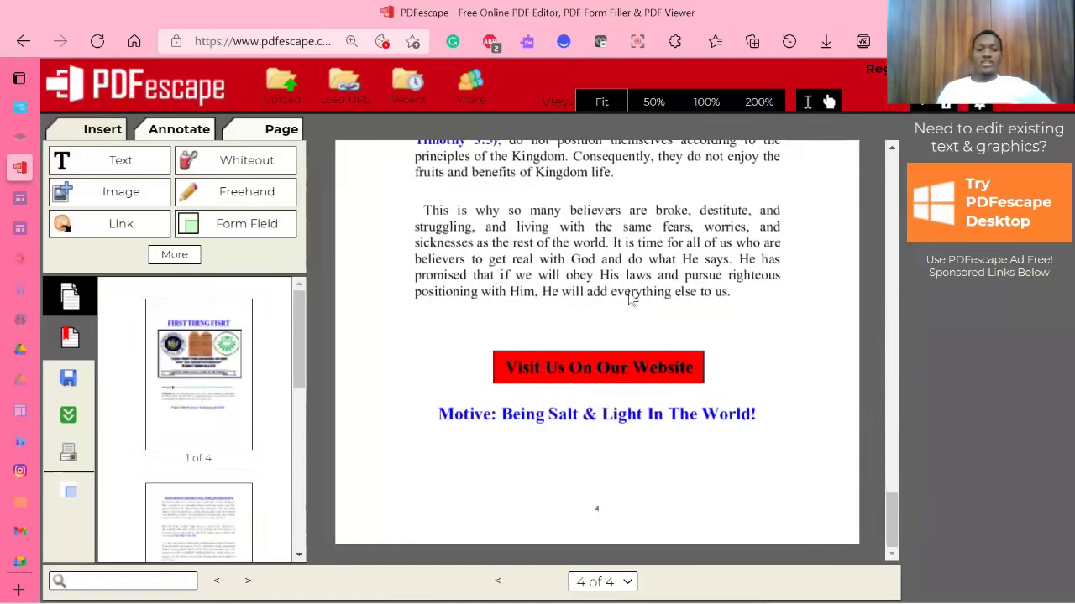
{"action": "scroll", "coordinate": [629, 297], "scroll_direction": "up", "scroll_amount": 10}
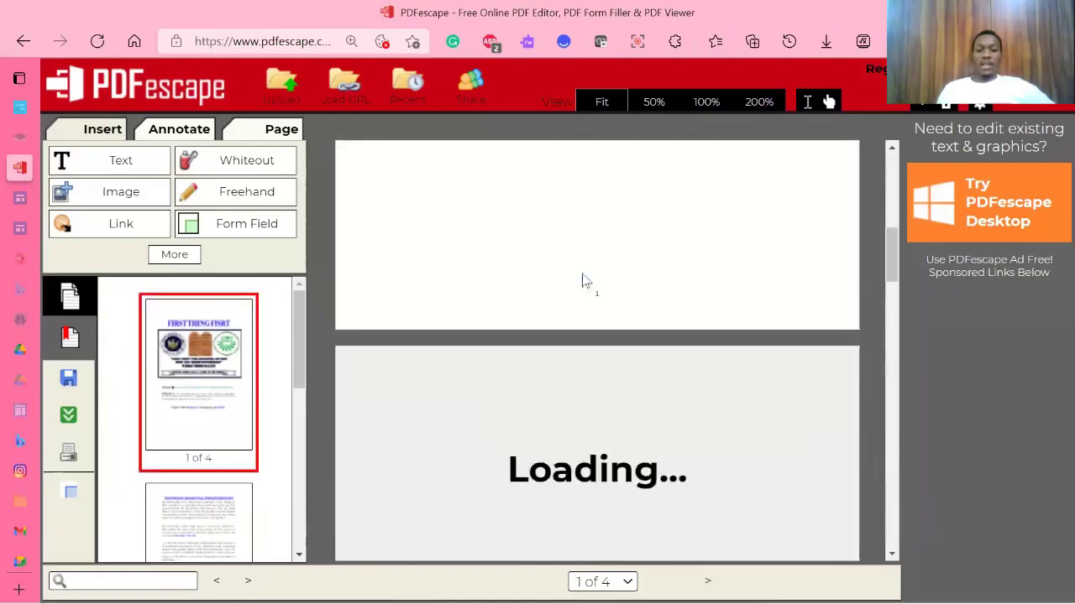
{"action": "scroll", "coordinate": [588, 285], "scroll_direction": "down", "scroll_amount": 20}
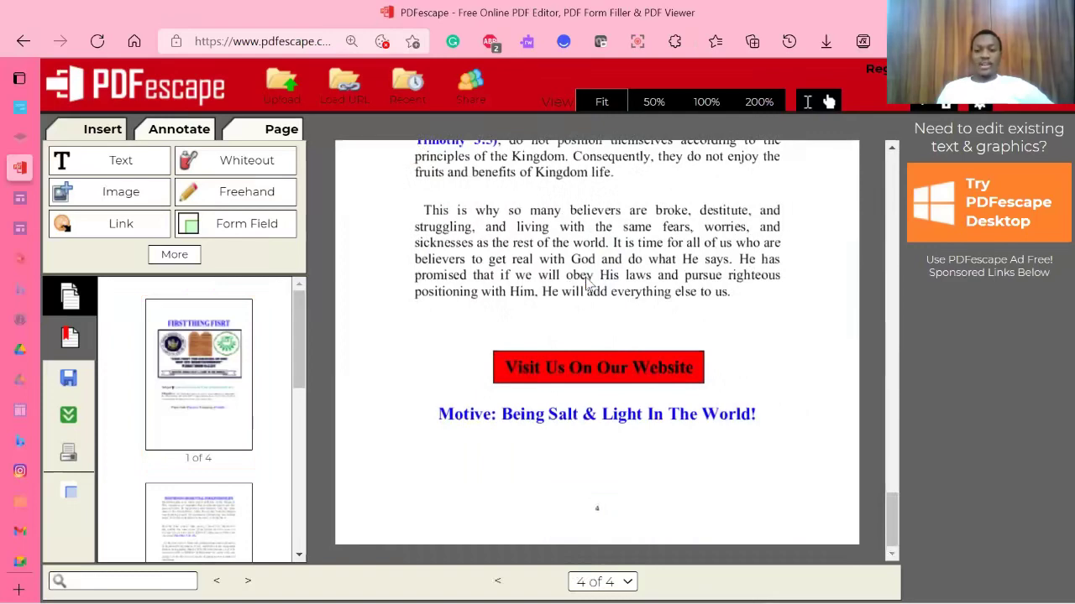
{"action": "scroll", "coordinate": [588, 285], "scroll_direction": "up", "scroll_amount": 15}
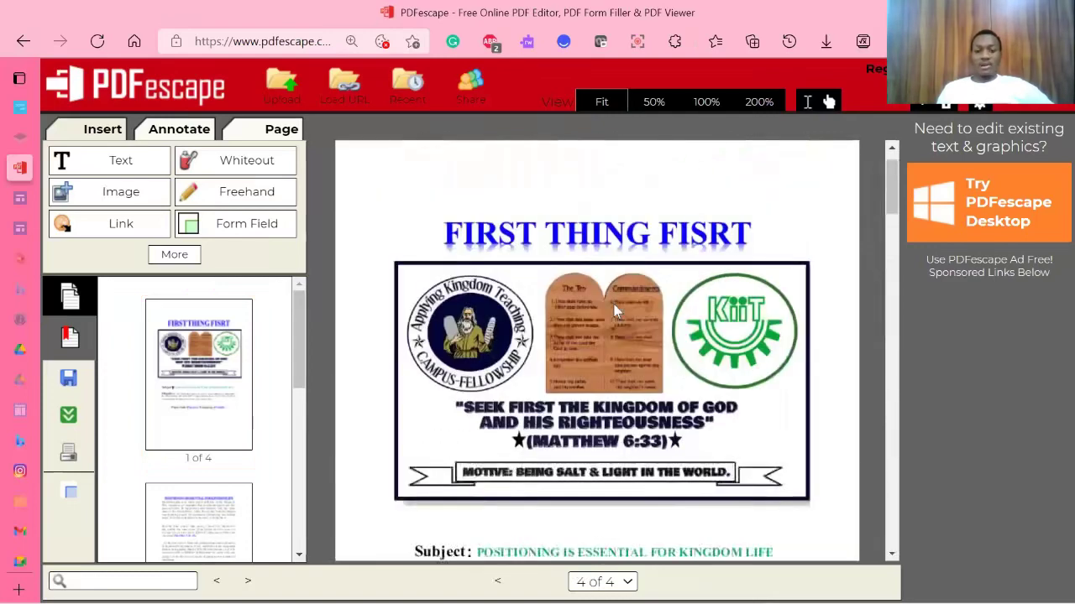
{"action": "scroll", "coordinate": [613, 303], "scroll_direction": "down", "scroll_amount": 20}
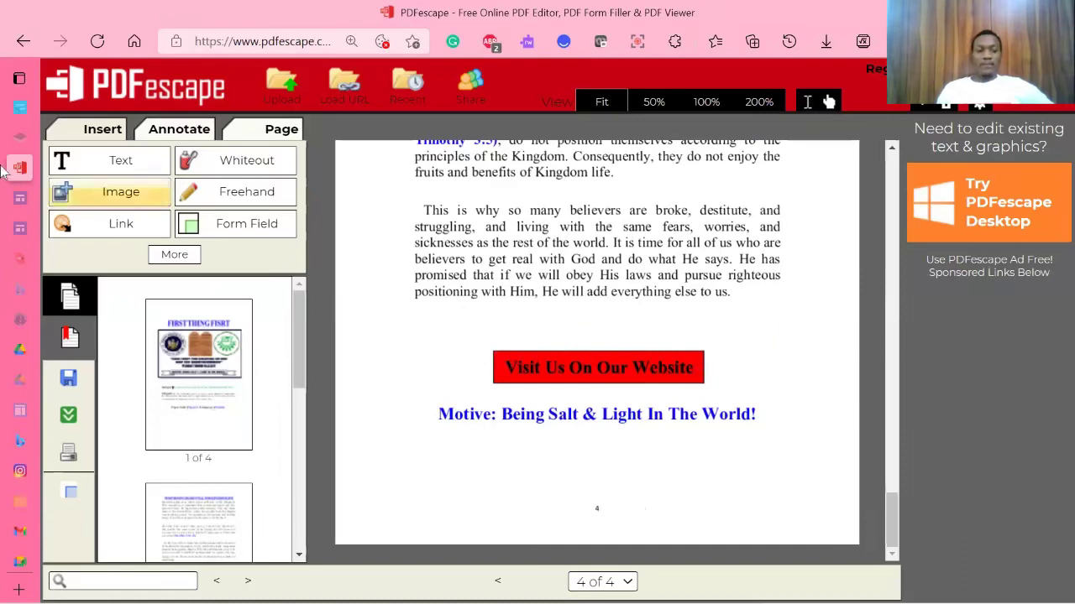
Step: Switch to the Google Sites editor and close the sharing panel without adding a collaborator
{"action": "mouse_move", "coordinate": [4, 222]}
{"action": "left_click", "coordinate": [50, 198]}
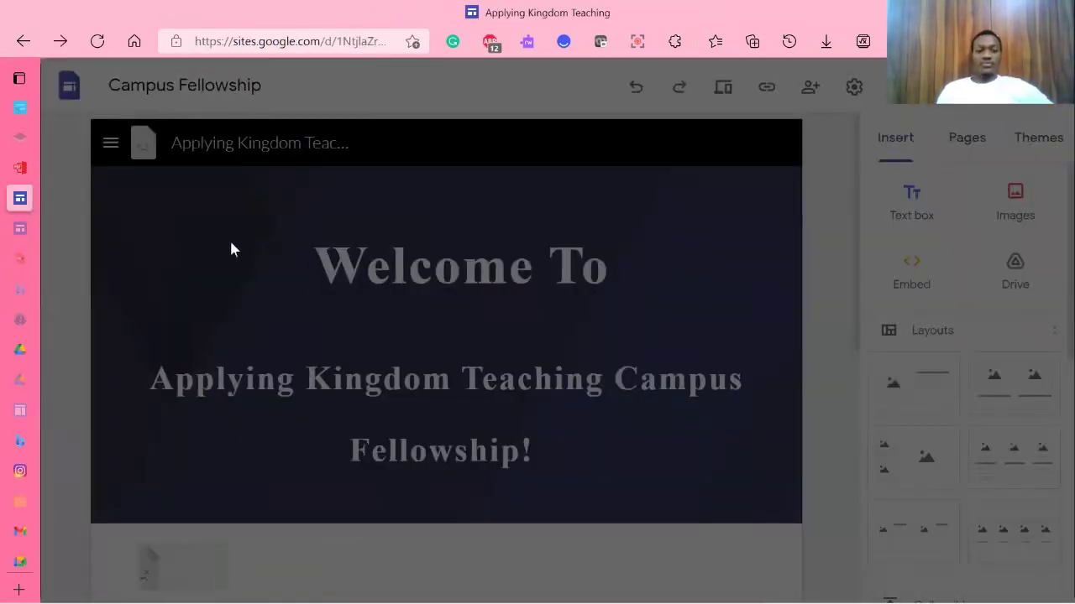
{"action": "left_click", "coordinate": [227, 238]}
{"action": "left_click", "coordinate": [563, 361]}
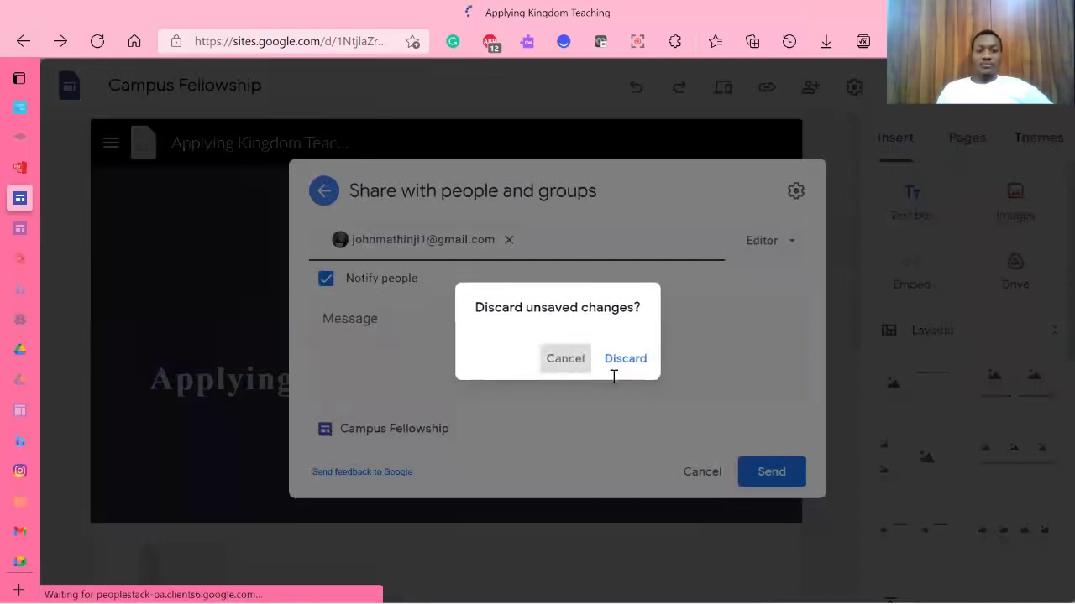
{"action": "left_click", "coordinate": [703, 474]}
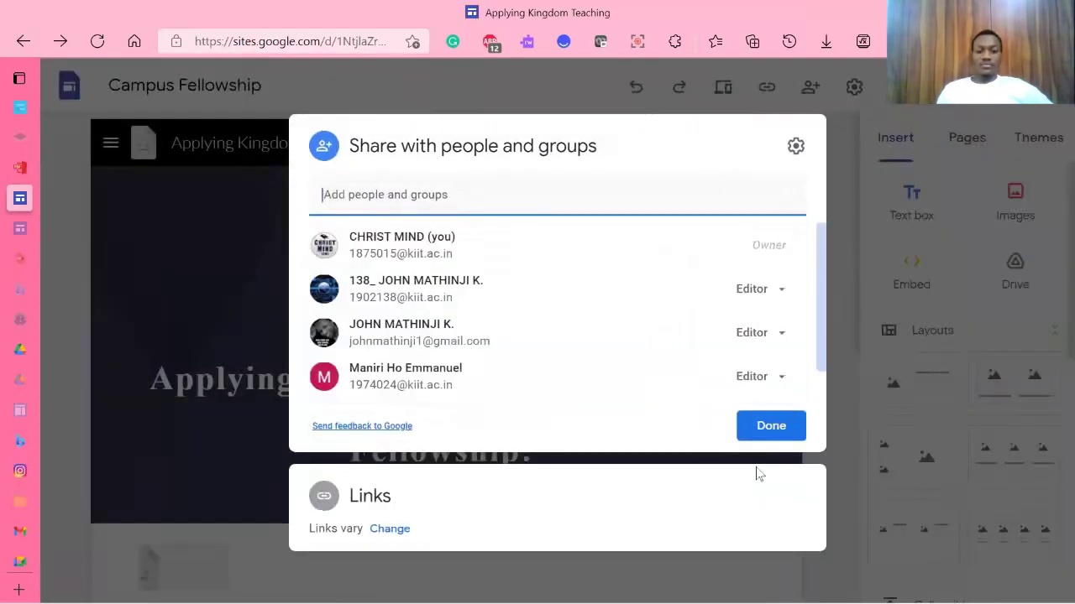
{"action": "left_click", "coordinate": [760, 433]}
{"action": "scroll", "coordinate": [440, 305], "scroll_direction": "down", "scroll_amount": 5}
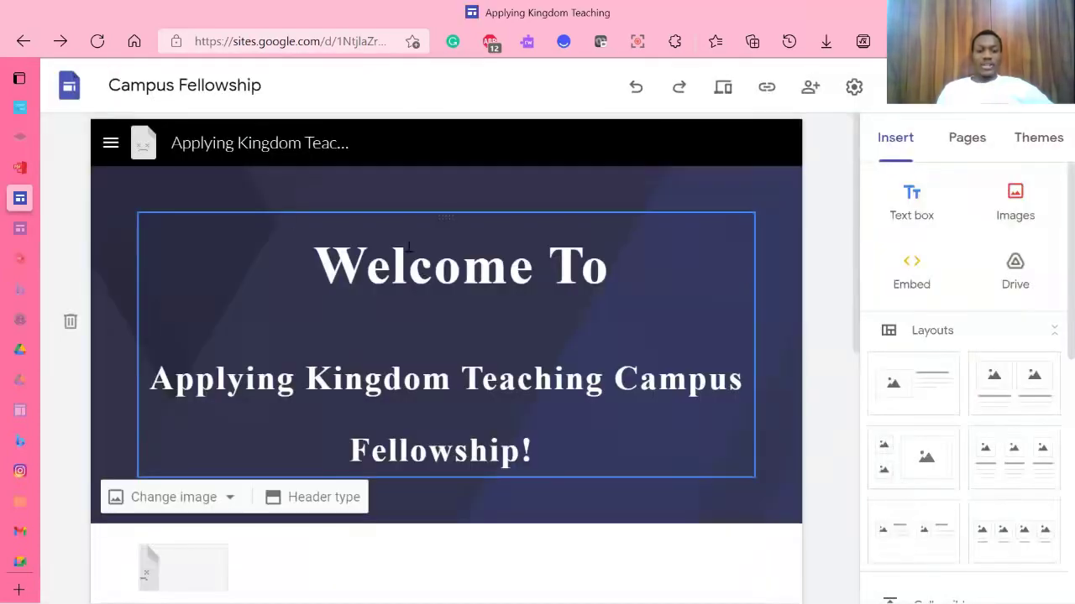
{"action": "scroll", "coordinate": [495, 277], "scroll_direction": "down", "scroll_amount": 5}
{"action": "scroll", "coordinate": [455, 374], "scroll_direction": "up", "scroll_amount": 6}
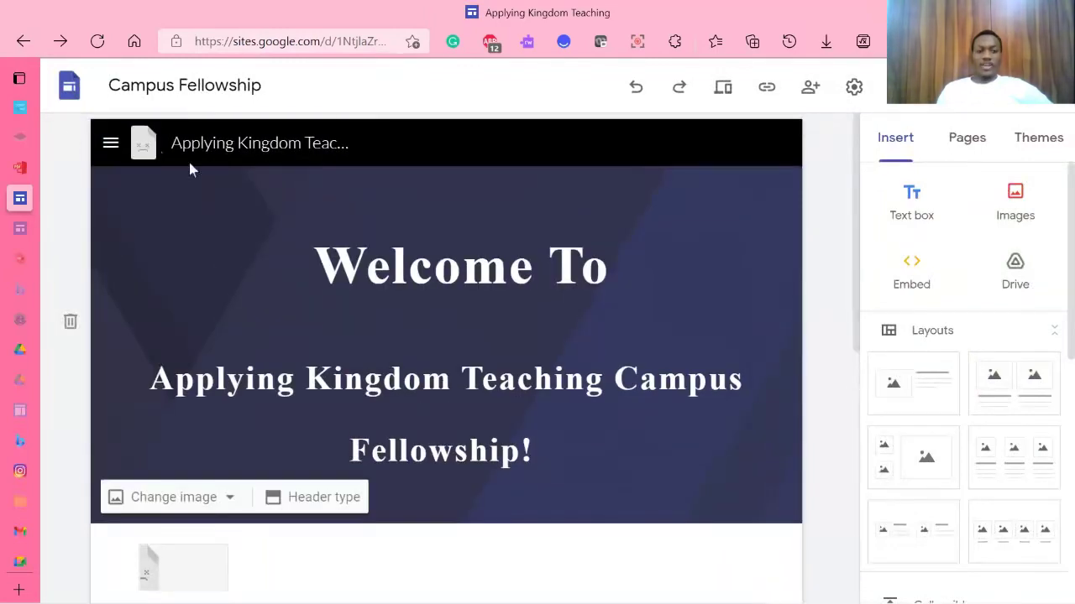
{"action": "scroll", "coordinate": [348, 244], "scroll_direction": "down", "scroll_amount": 5}
{"action": "scroll", "coordinate": [405, 280], "scroll_direction": "up", "scroll_amount": 5}
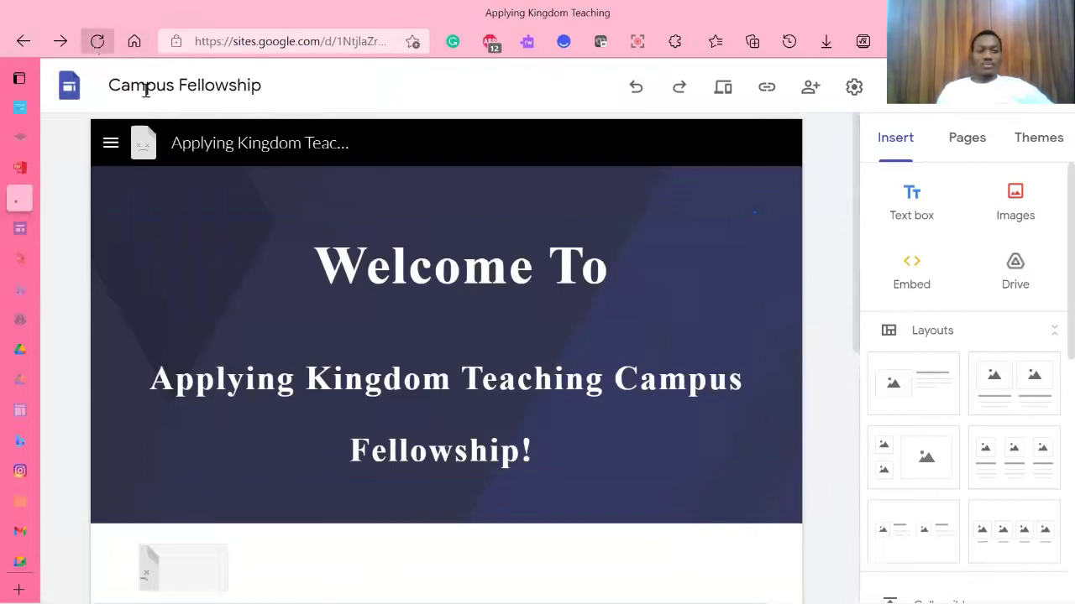
Step: Reload the Campus Fellowship editor so its logo and icons load
{"action": "left_click", "coordinate": [98, 41]}
{"action": "scroll", "coordinate": [348, 229], "scroll_direction": "down", "scroll_amount": 5}
{"action": "scroll", "coordinate": [348, 228], "scroll_direction": "up", "scroll_amount": 5}
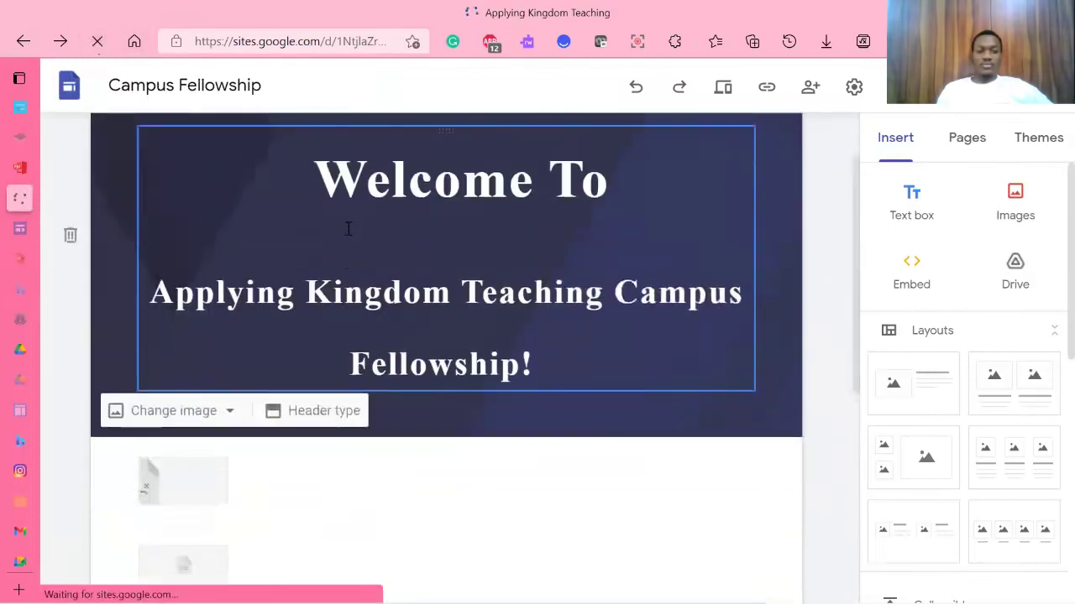
{"action": "scroll", "coordinate": [348, 230], "scroll_direction": "down", "scroll_amount": 5}
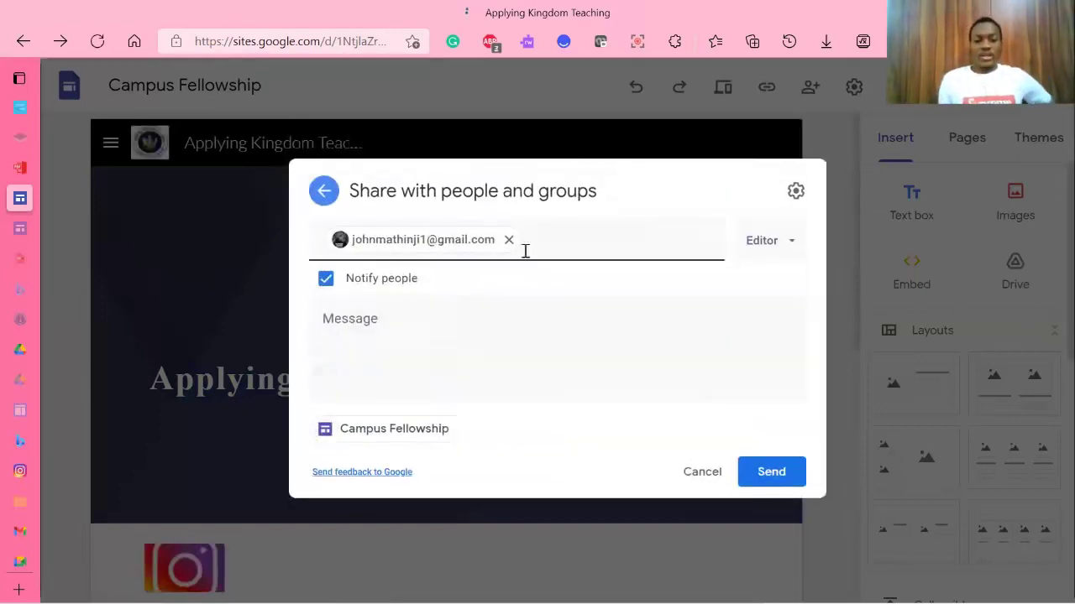
Step: Leave the invite unsent, close sharing settings, and select the Welcome To header section
{"action": "left_click", "coordinate": [707, 473]}
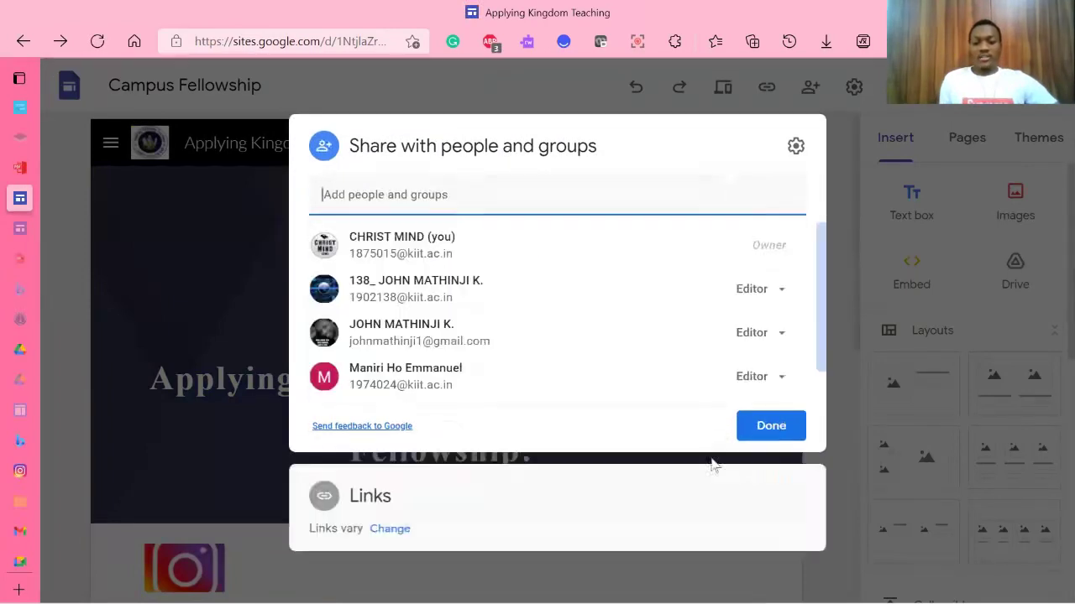
{"action": "left_click", "coordinate": [758, 432]}
{"action": "scroll", "coordinate": [497, 324], "scroll_direction": "down", "scroll_amount": 5}
{"action": "scroll", "coordinate": [216, 372], "scroll_direction": "down", "scroll_amount": 1}
{"action": "scroll", "coordinate": [216, 372], "scroll_direction": "up", "scroll_amount": 5}
{"action": "scroll", "coordinate": [193, 252], "scroll_direction": "down", "scroll_amount": 5}
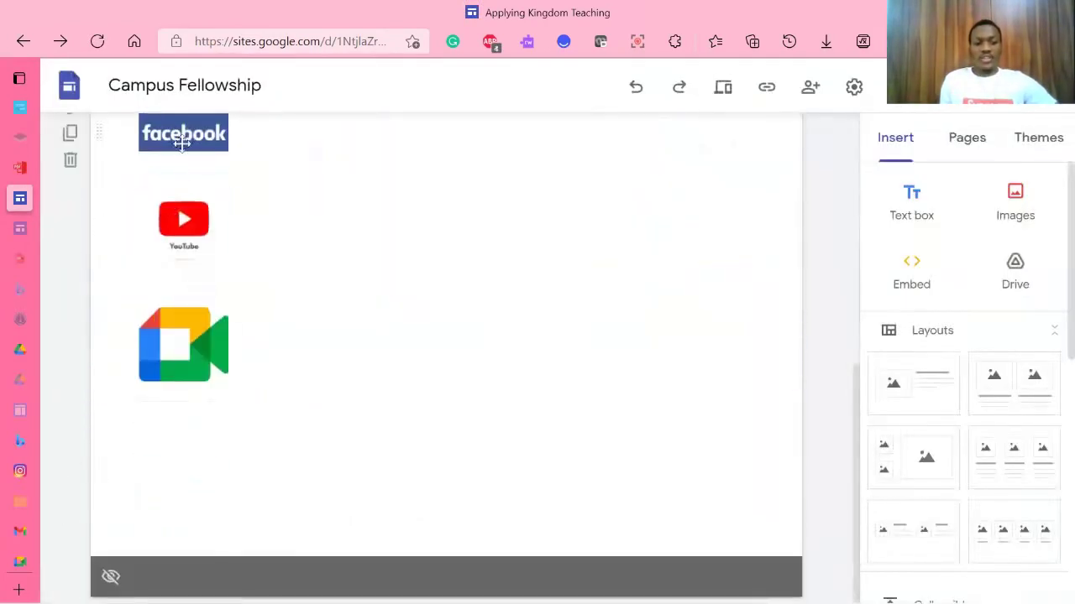
{"action": "scroll", "coordinate": [179, 536], "scroll_direction": "up", "scroll_amount": 5}
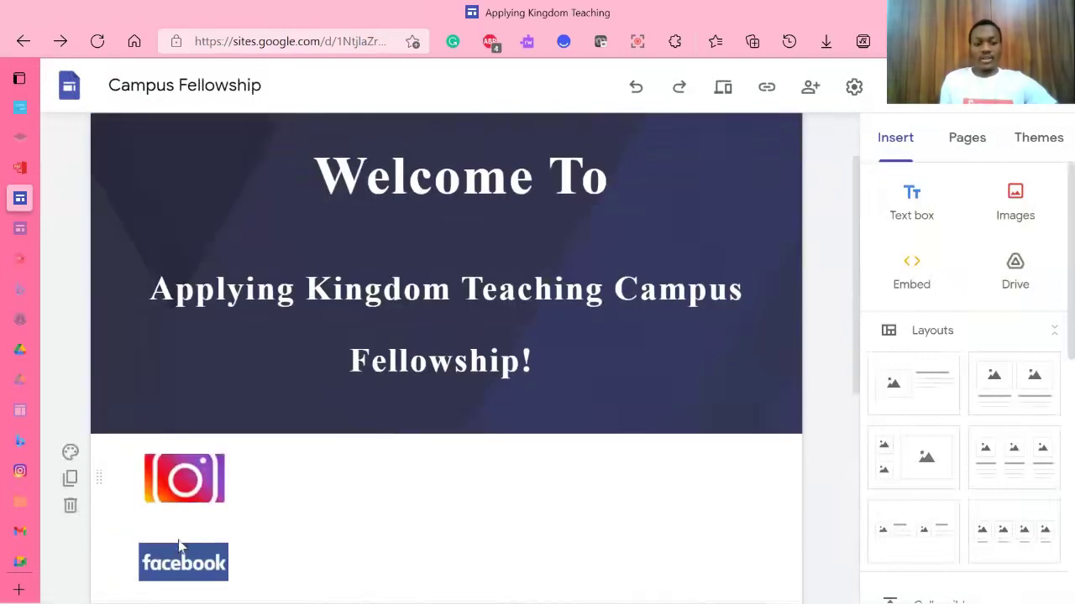
{"action": "scroll", "coordinate": [264, 305], "scroll_direction": "up", "scroll_amount": 1}
{"action": "left_click", "coordinate": [264, 305]}
{"action": "scroll", "coordinate": [355, 221], "scroll_direction": "down", "scroll_amount": 1}
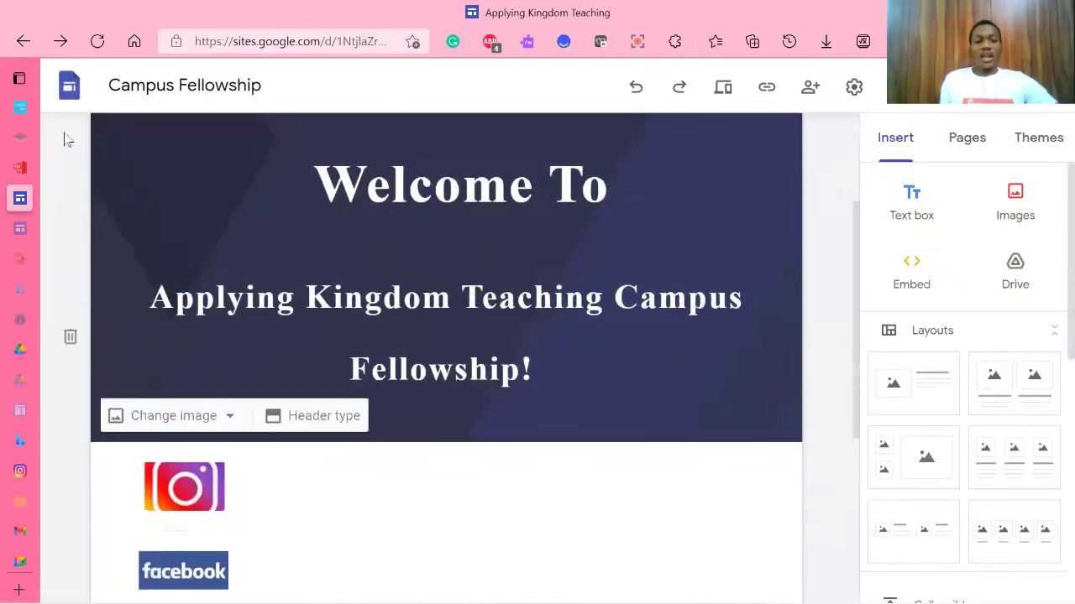
{"action": "scroll", "coordinate": [381, 161], "scroll_direction": "up", "scroll_amount": 1}
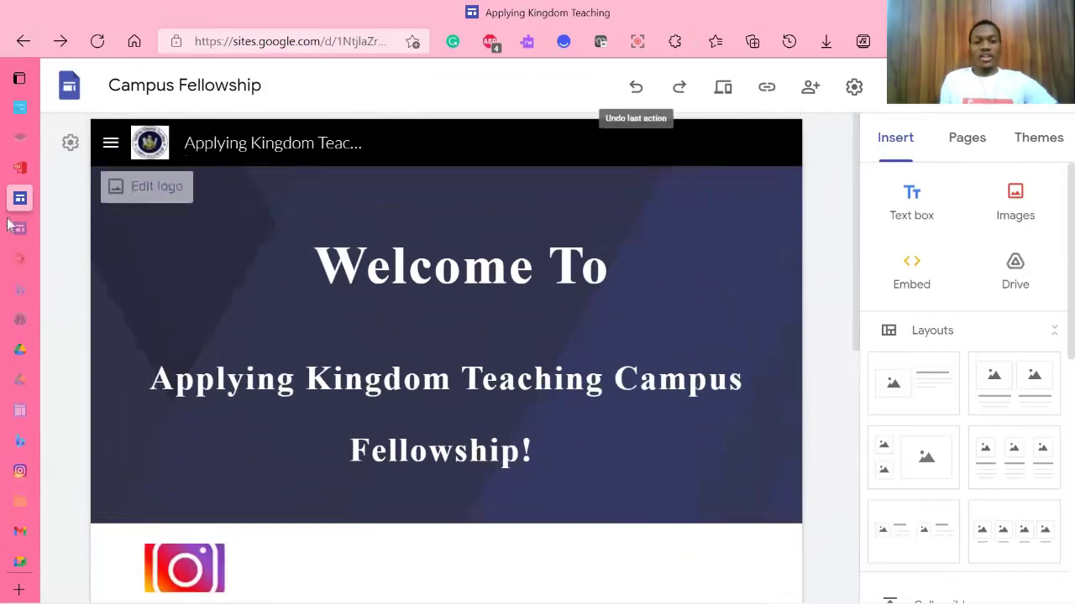
Step: Preview the site and expand the YouTube Videos, The Lord's Prayer and Weekly Lesson sections
{"action": "left_click", "coordinate": [723, 87]}
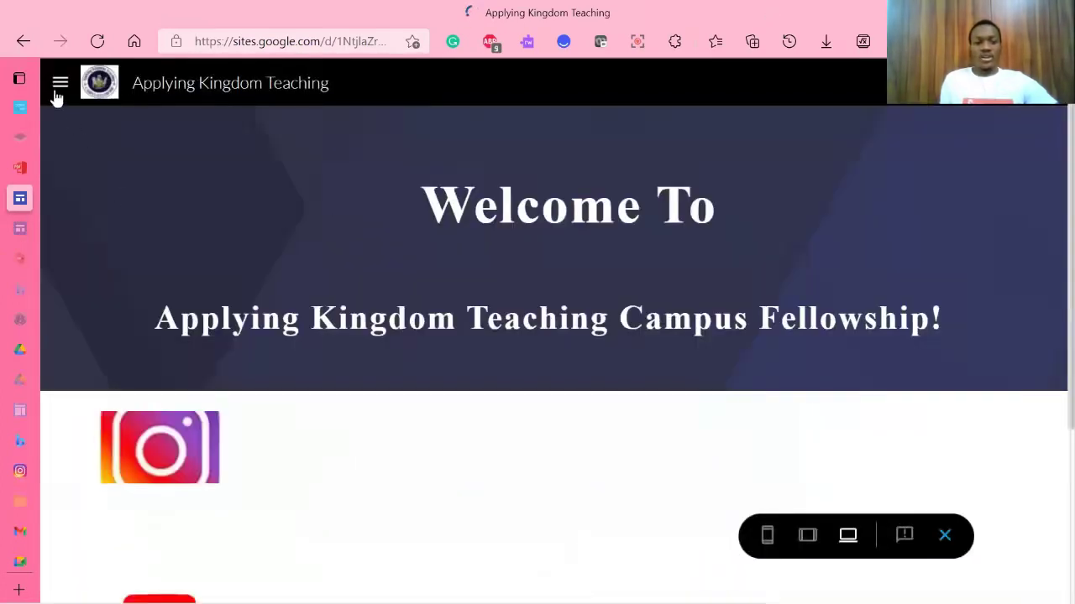
{"action": "left_click", "coordinate": [56, 94]}
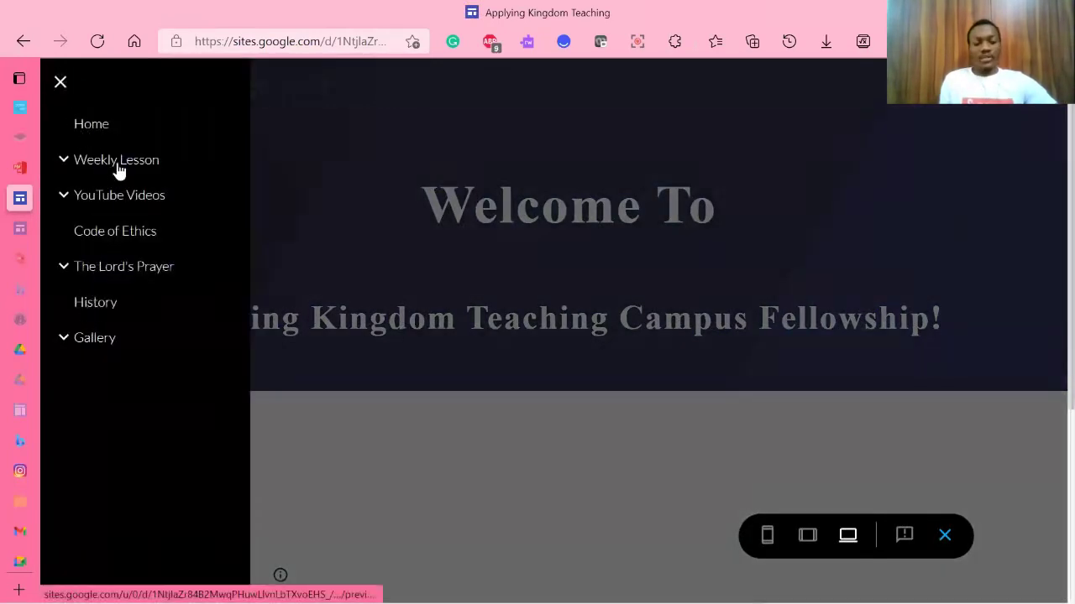
{"action": "left_click", "coordinate": [66, 195]}
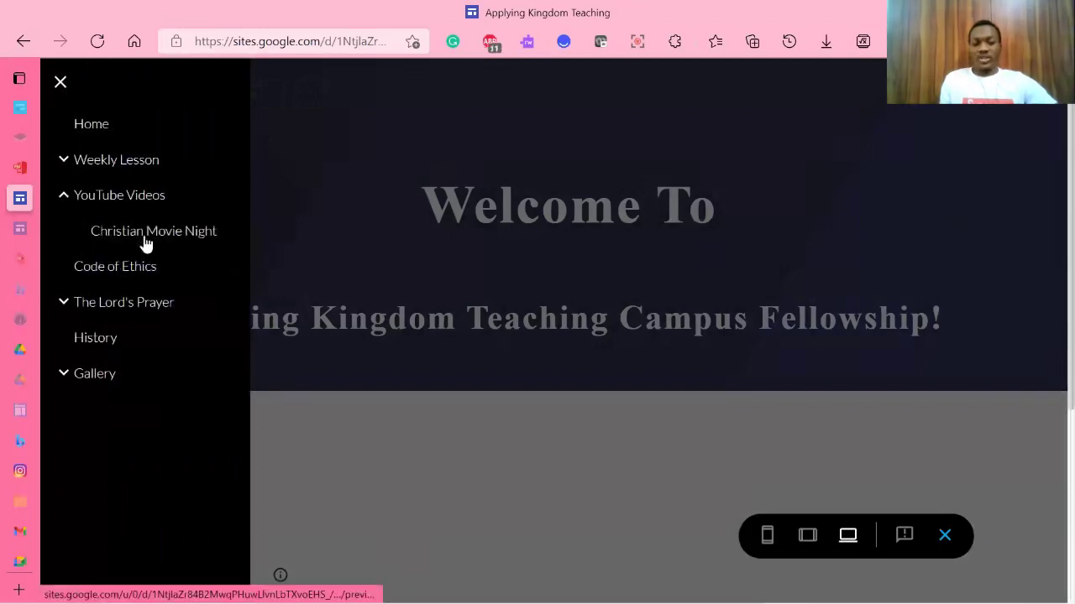
{"action": "left_click", "coordinate": [64, 304]}
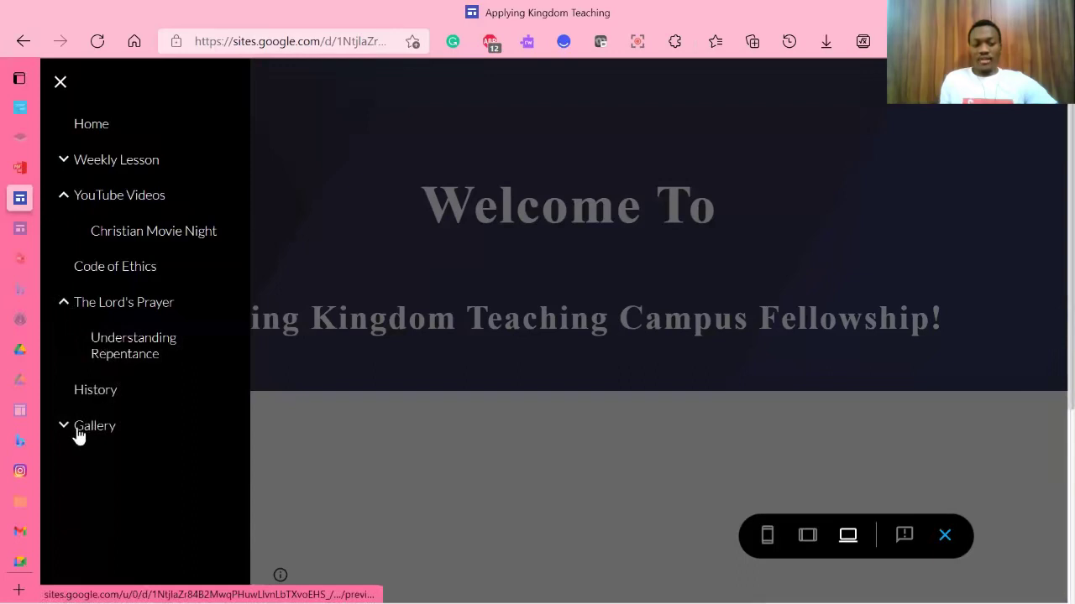
{"action": "left_click", "coordinate": [64, 161]}
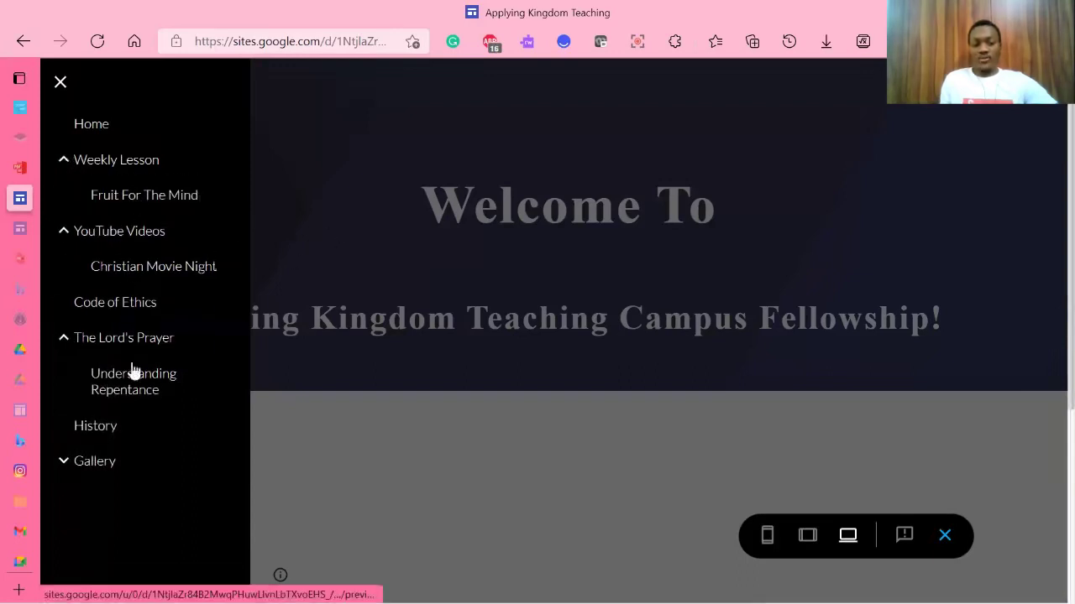
{"action": "left_click", "coordinate": [61, 84]}
Step: Select the preview's web address, then exit the preview back to editing
{"action": "scroll", "coordinate": [340, 183], "scroll_direction": "down", "scroll_amount": 2}
{"action": "scroll", "coordinate": [339, 183], "scroll_direction": "up", "scroll_amount": 2}
{"action": "scroll", "coordinate": [327, 164], "scroll_direction": "down", "scroll_amount": 3}
{"action": "scroll", "coordinate": [314, 139], "scroll_direction": "up", "scroll_amount": 3}
{"action": "left_click", "coordinate": [286, 43]}
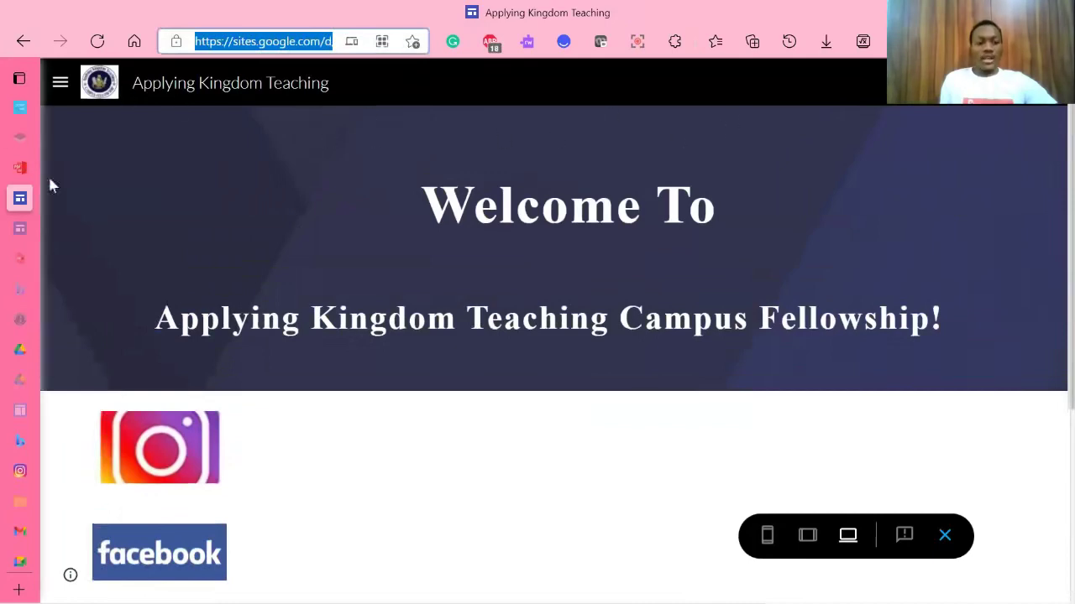
{"action": "left_click", "coordinate": [946, 536]}
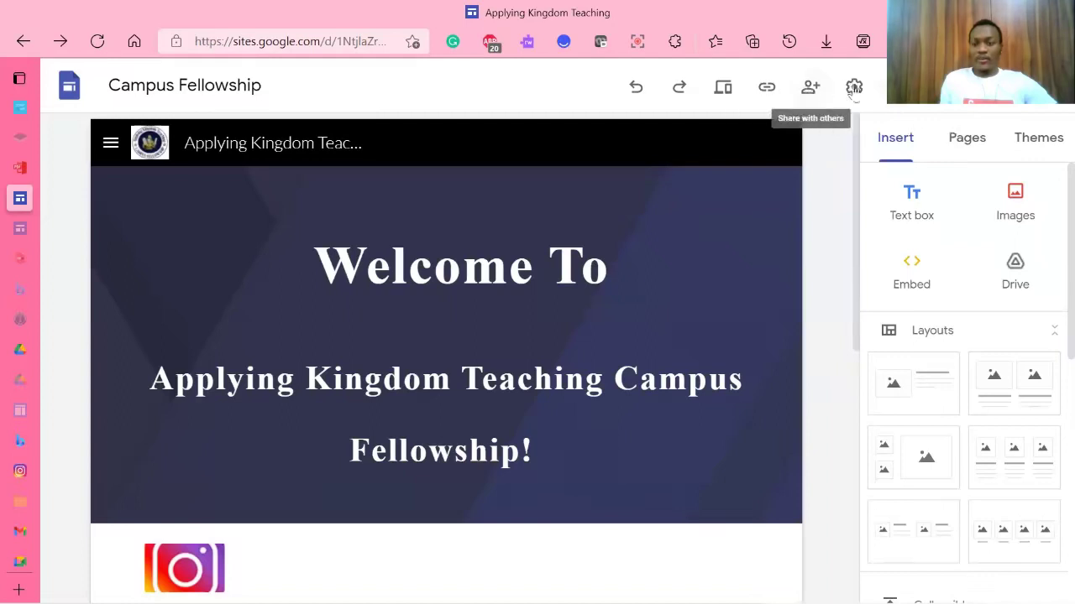
Step: Check the Publish options and site Settings, closing both unchanged
{"action": "left_click", "coordinate": [999, 87]}
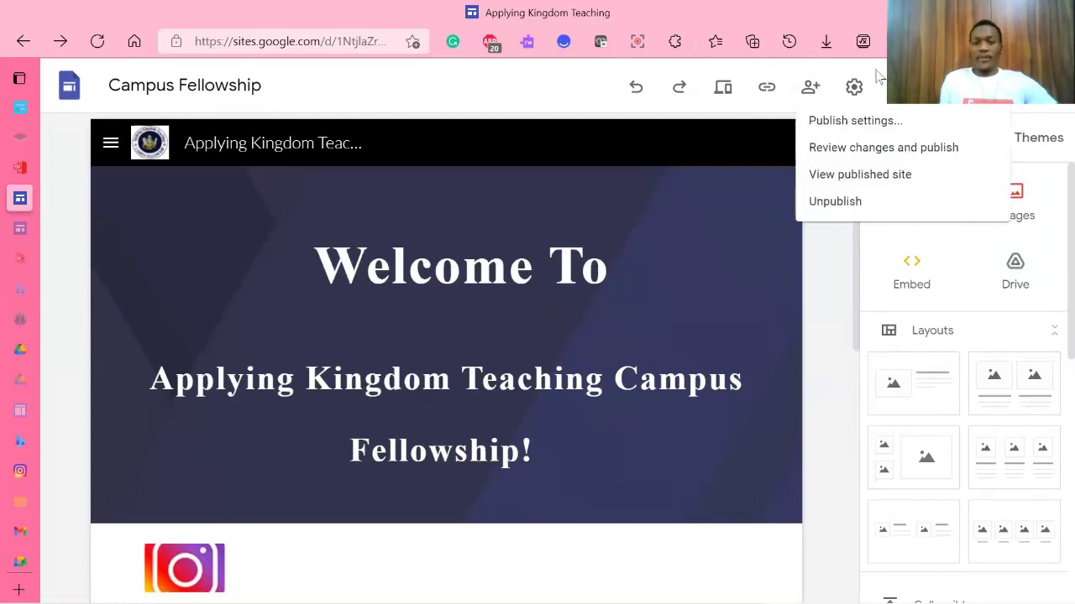
{"action": "left_click", "coordinate": [690, 108]}
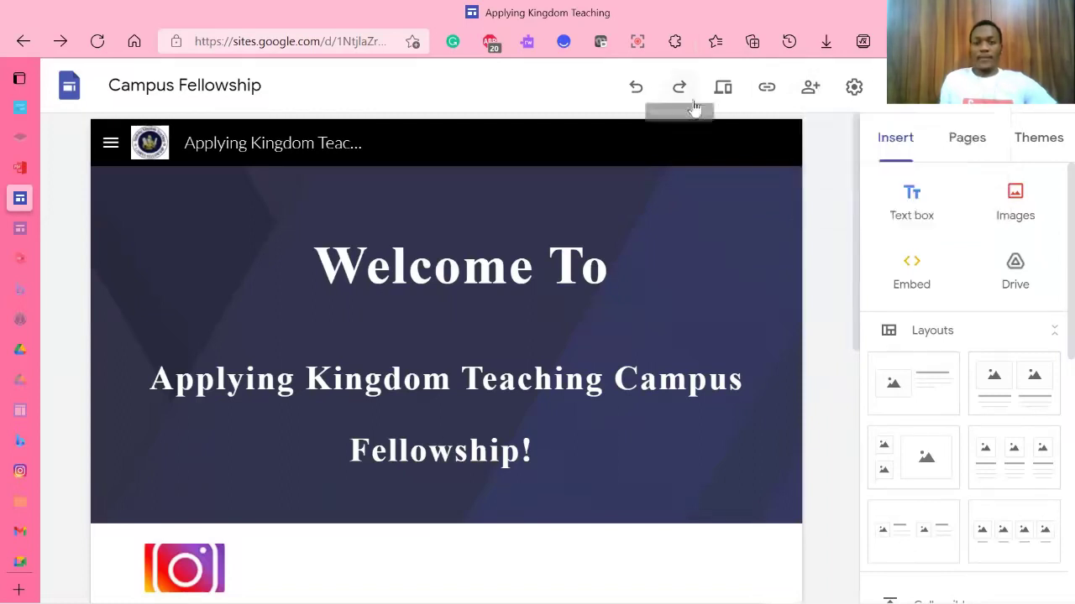
{"action": "left_click", "coordinate": [852, 89]}
{"action": "left_click", "coordinate": [848, 94]}
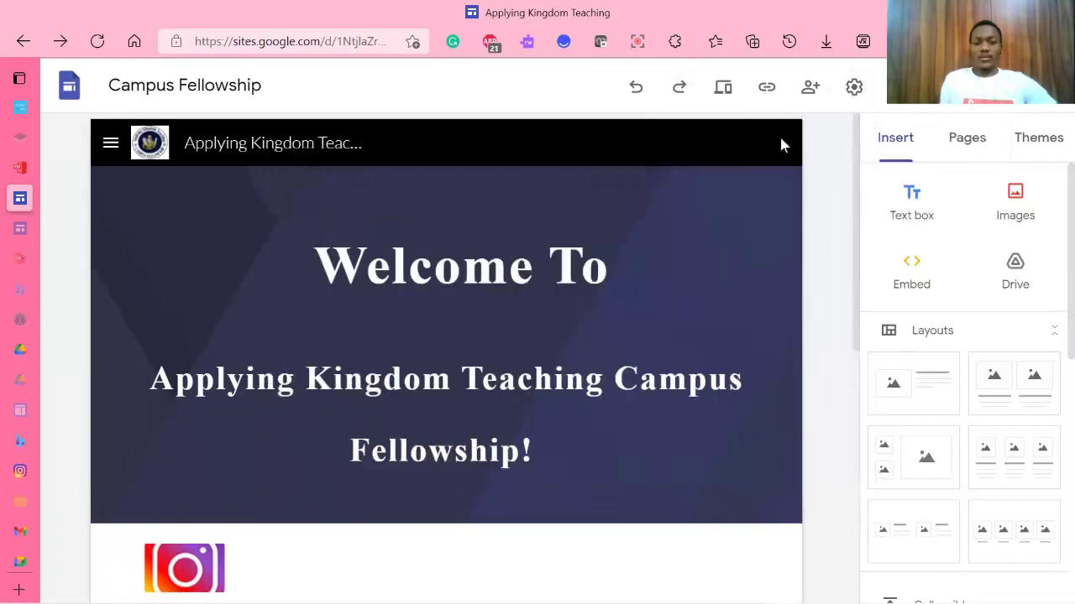
Step: Copy the site URL from the address bar and return to the PDFescape tab
{"action": "right_click", "coordinate": [274, 42]}
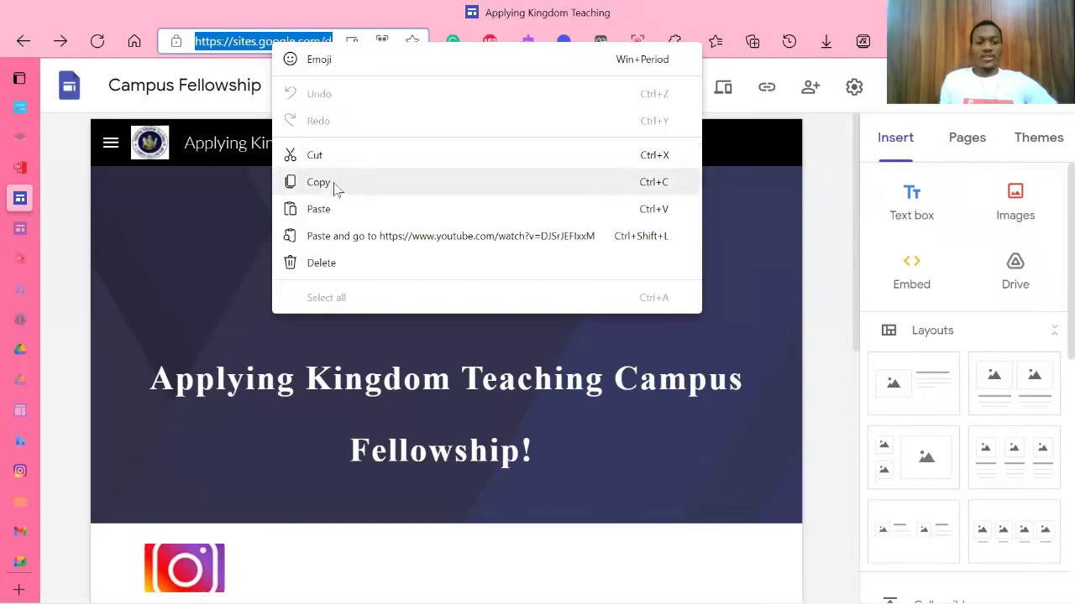
{"action": "left_click", "coordinate": [319, 183]}
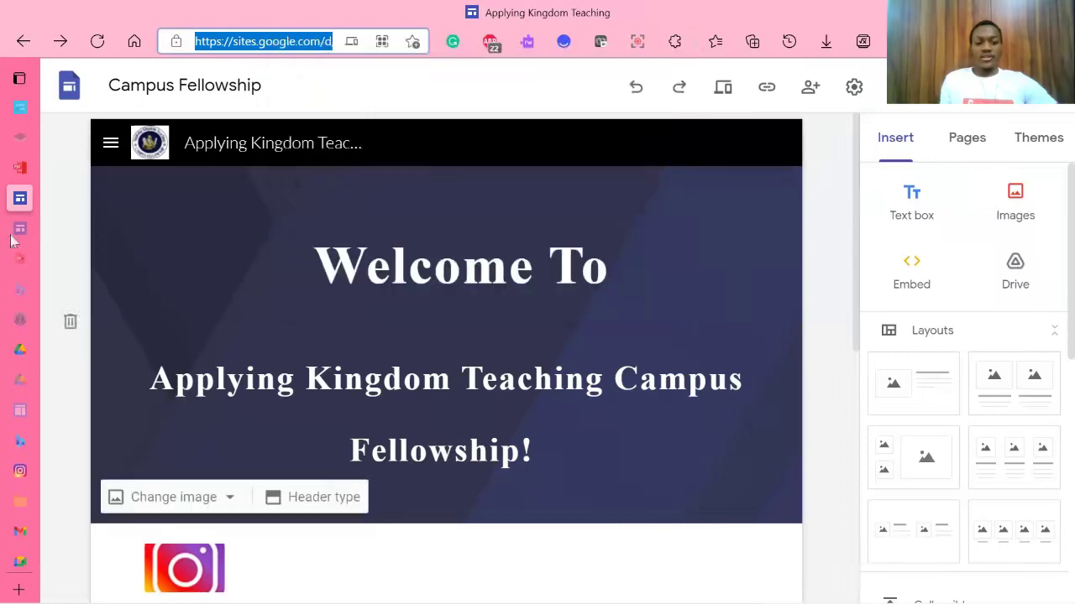
{"action": "mouse_move", "coordinate": [20, 172]}
{"action": "left_click", "coordinate": [64, 171]}
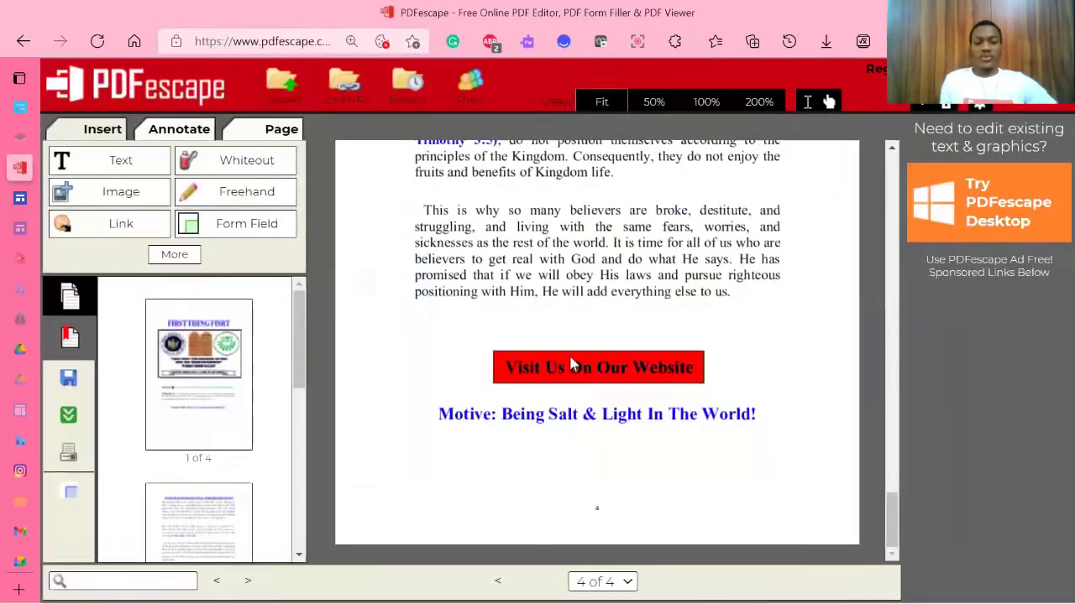
Step: Draw a link over page 4's red Visit Us On Our Website button targeting the pasted site URL
{"action": "left_click", "coordinate": [115, 226]}
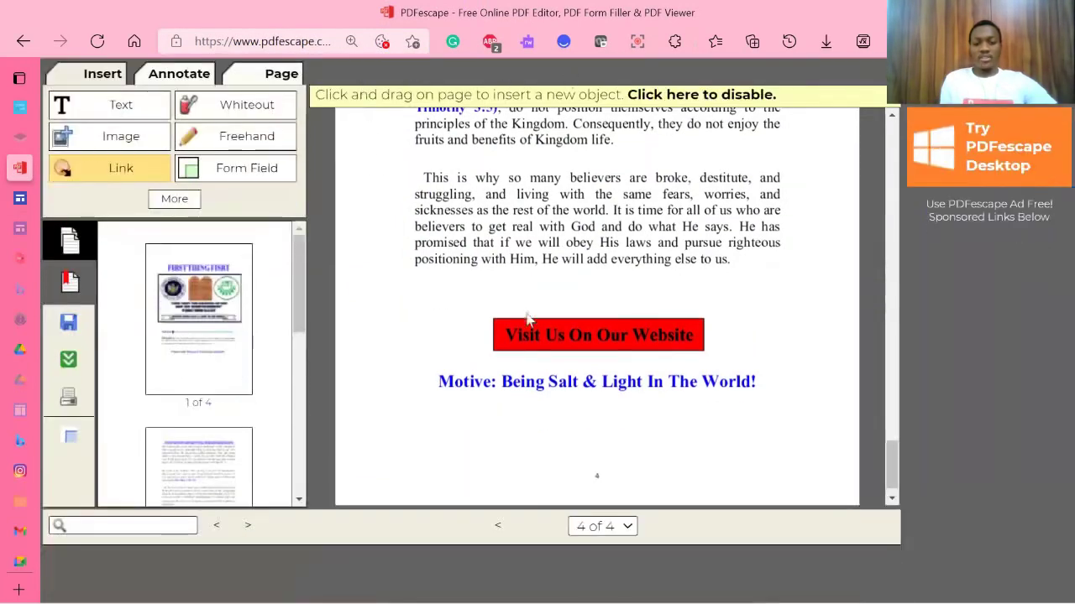
{"action": "left_click_drag", "start_coordinate": [492, 313], "coordinate": [712, 360]}
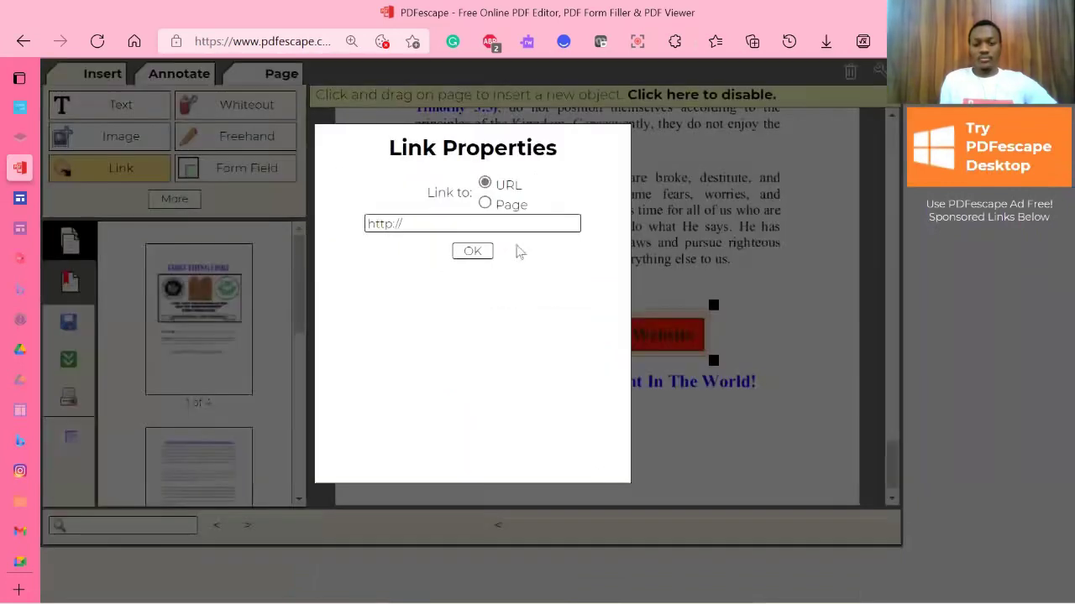
{"action": "triple_click", "coordinate": [456, 221]}
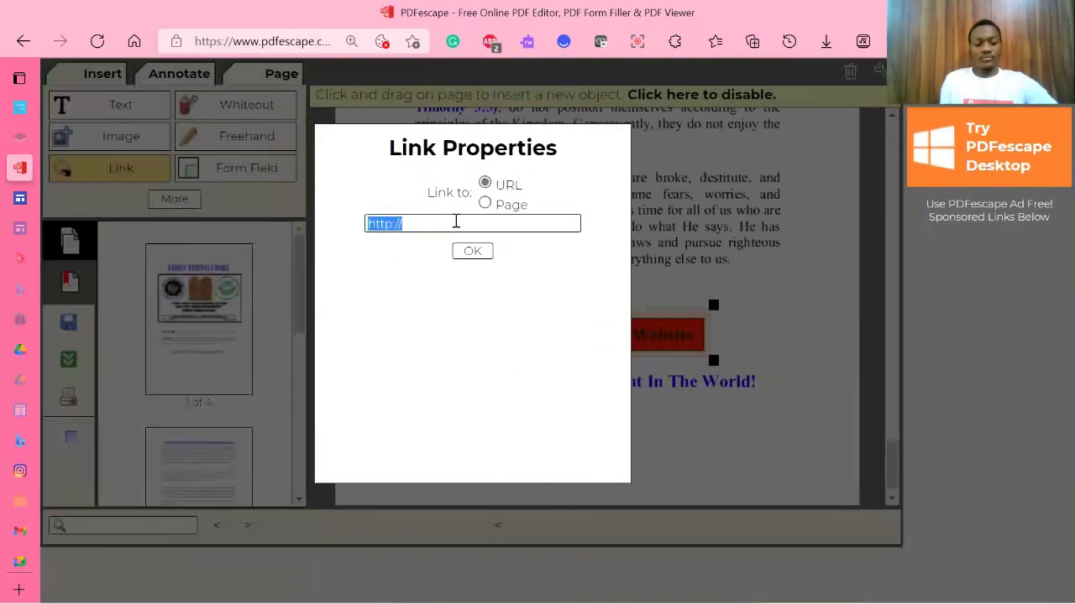
{"action": "key", "text": "ctrl+v"}
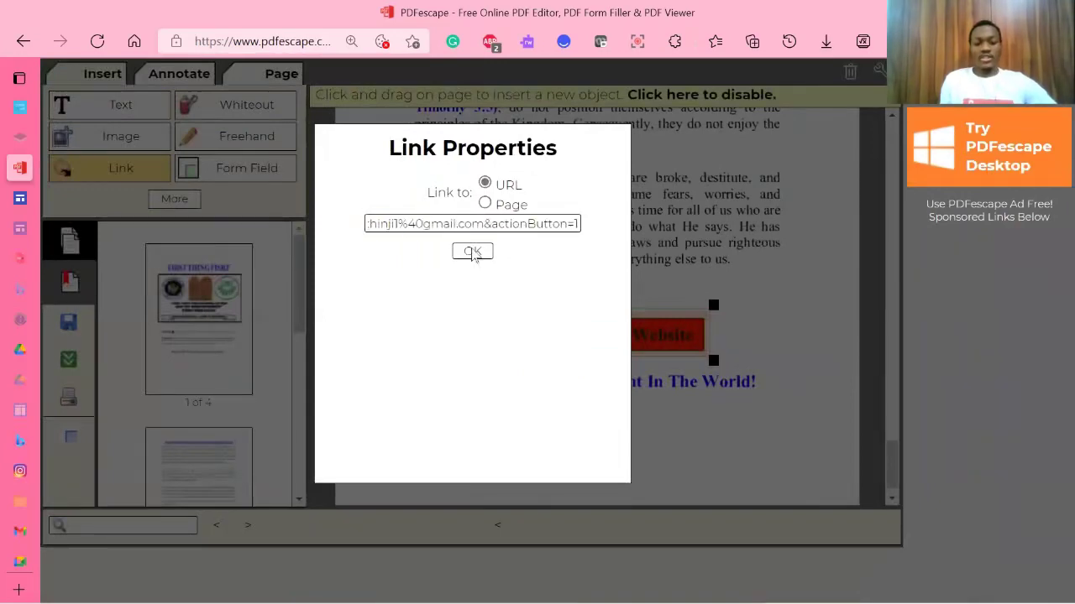
{"action": "left_click", "coordinate": [472, 252]}
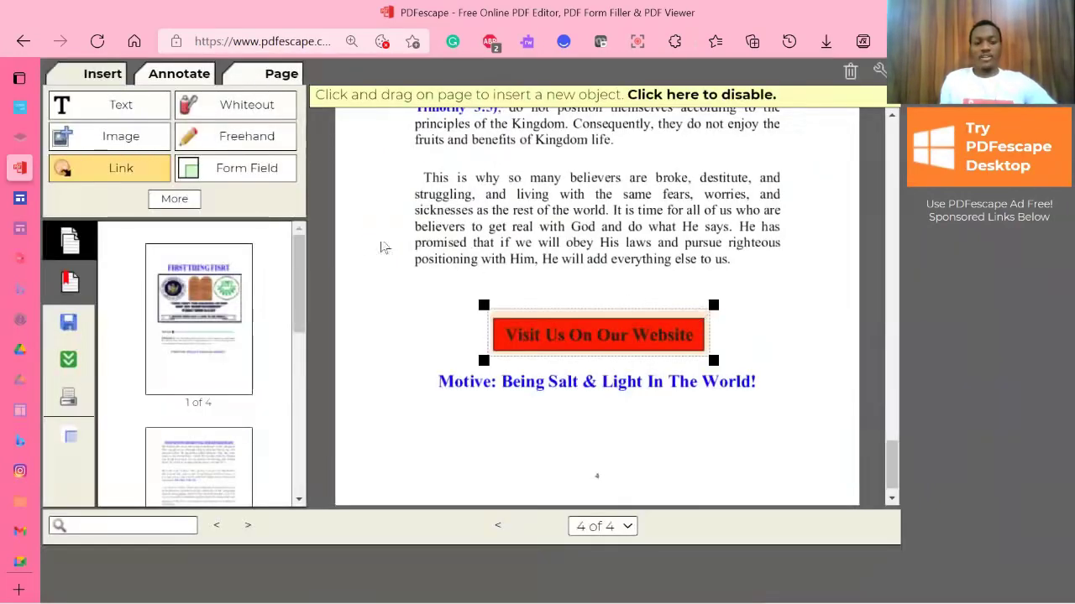
{"action": "scroll", "coordinate": [696, 277], "scroll_direction": "down", "scroll_amount": 1}
{"action": "scroll", "coordinate": [671, 240], "scroll_direction": "up", "scroll_amount": 15}
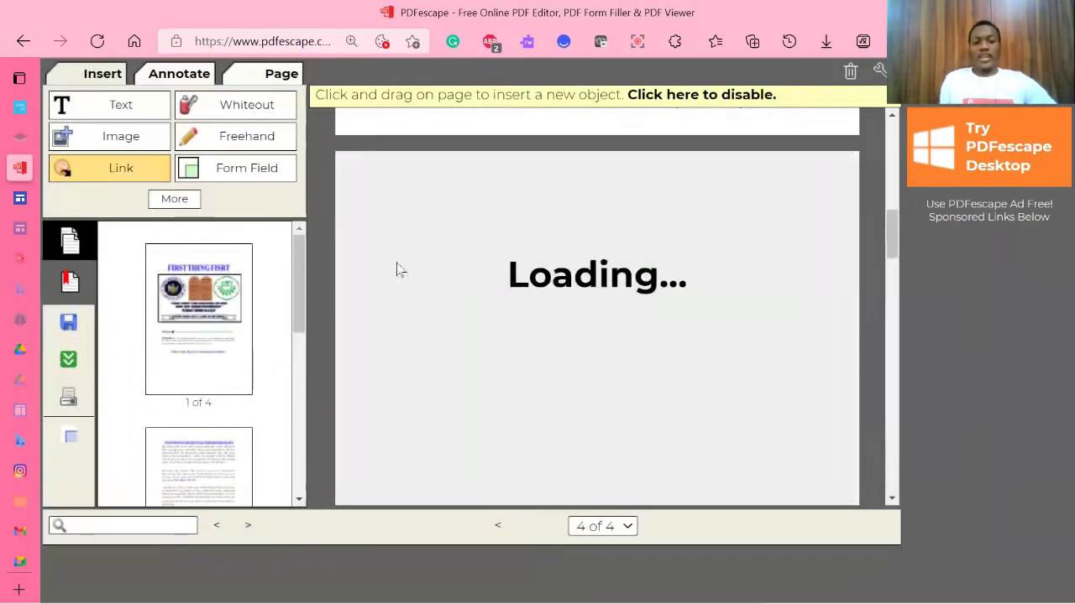
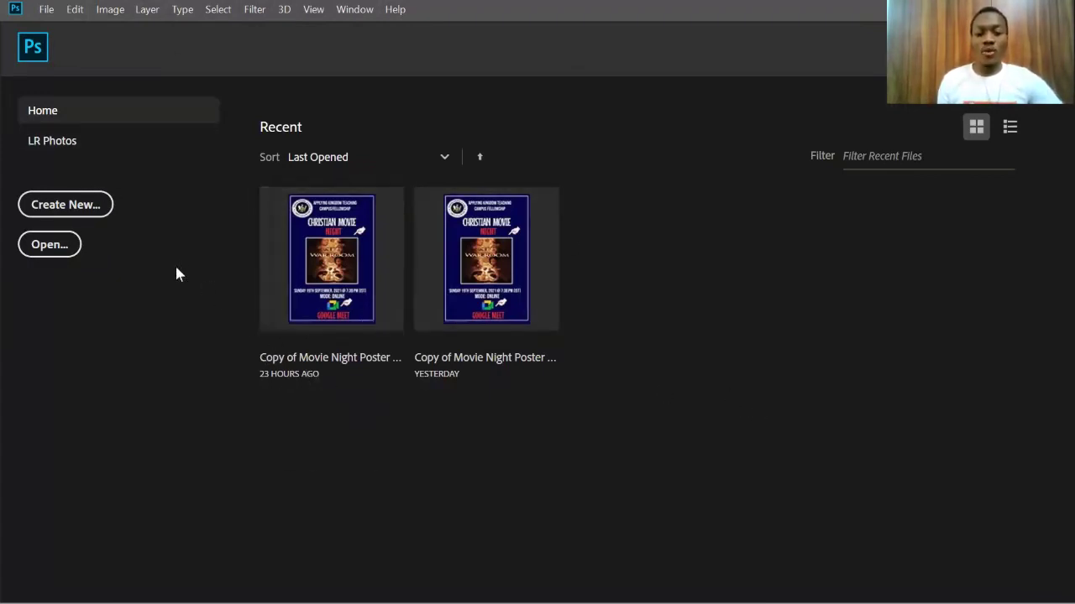
Step: Create a blank Untitled-1 document at the default Photoshop size
{"action": "left_click", "coordinate": [46, 10]}
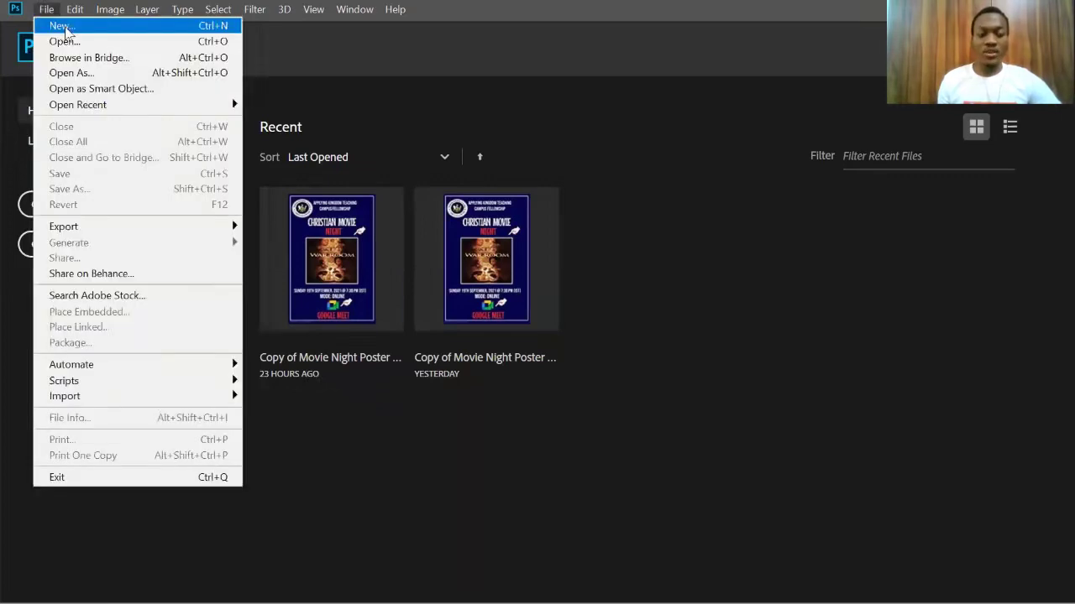
{"action": "left_click", "coordinate": [62, 27]}
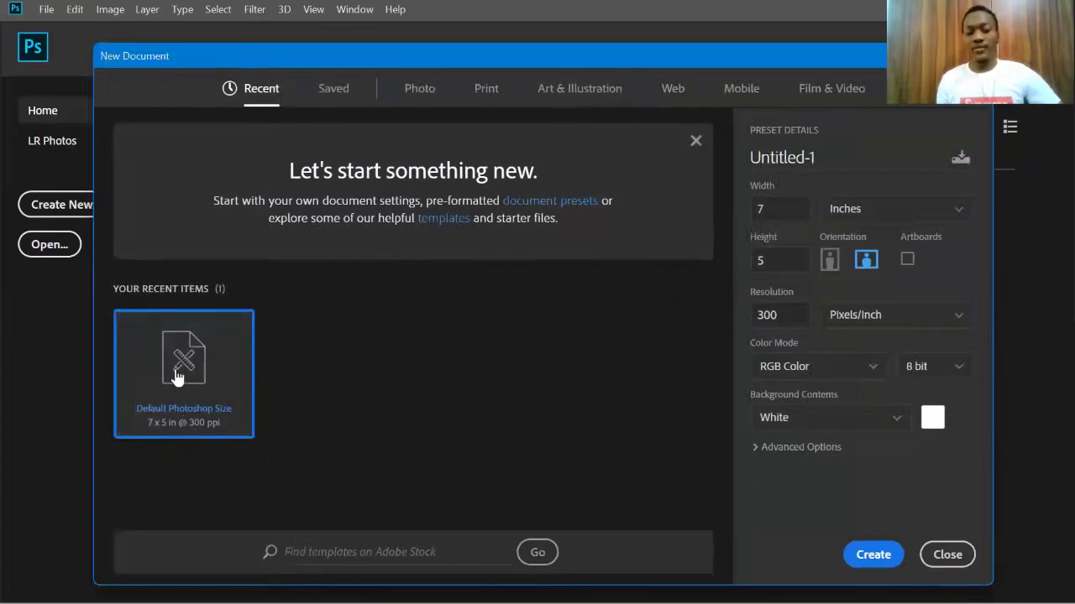
{"action": "key", "text": "Escape"}
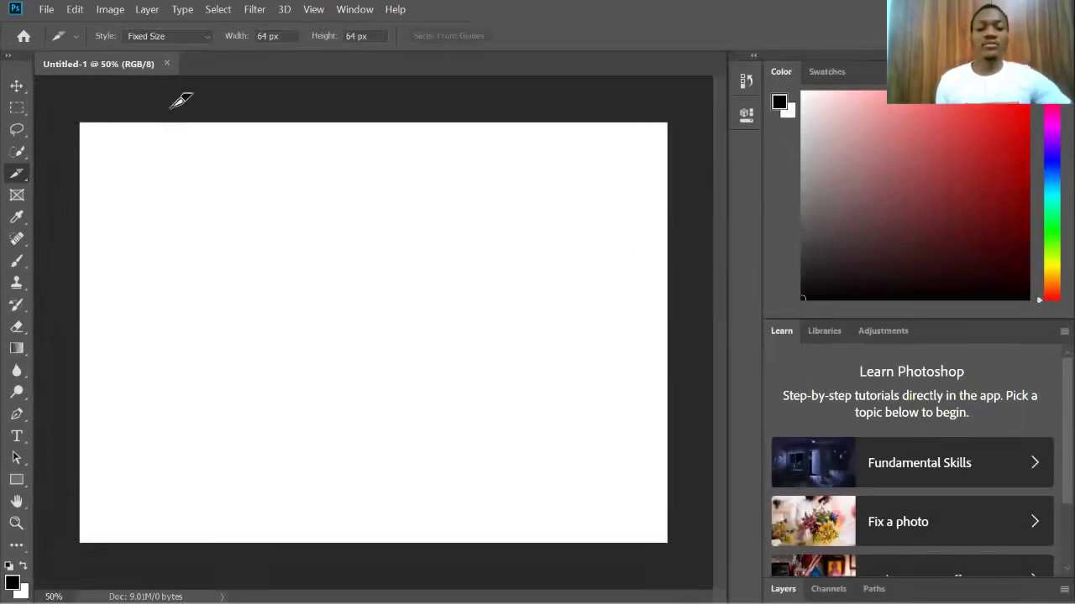
{"action": "left_click", "coordinate": [17, 107]}
{"action": "left_click", "coordinate": [17, 85]}
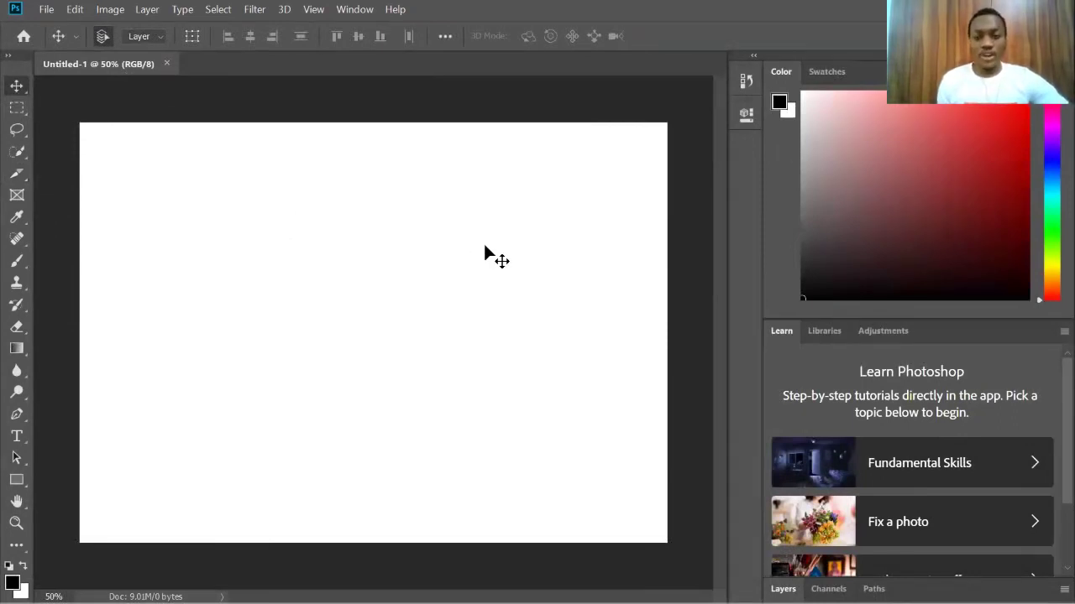
Step: Open 9.jpg from the B-DAY-PHOTOS folder
{"action": "left_click", "coordinate": [47, 12]}
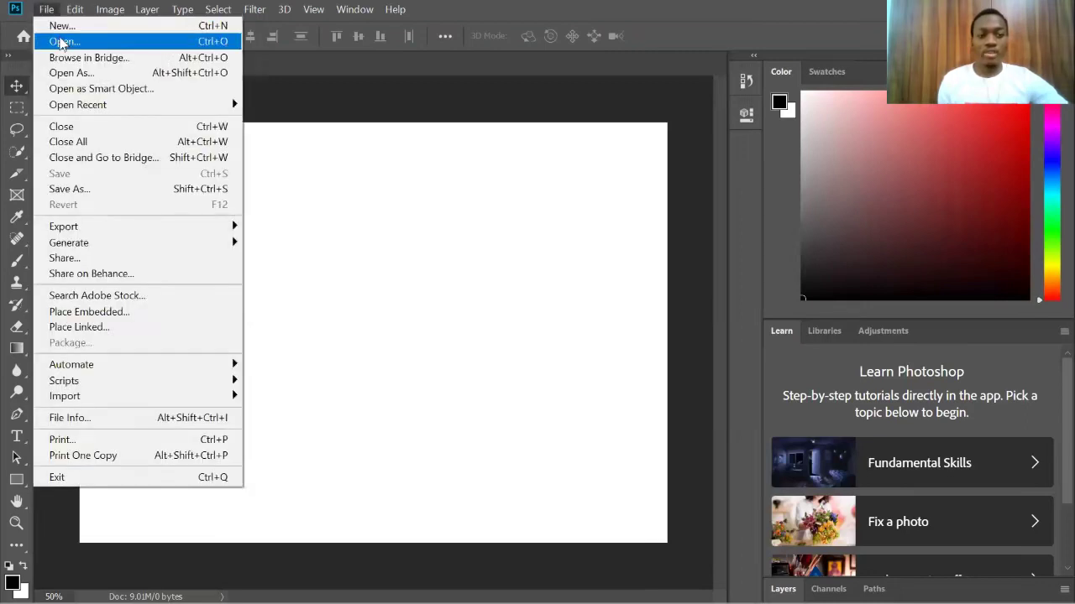
{"action": "left_click", "coordinate": [61, 42]}
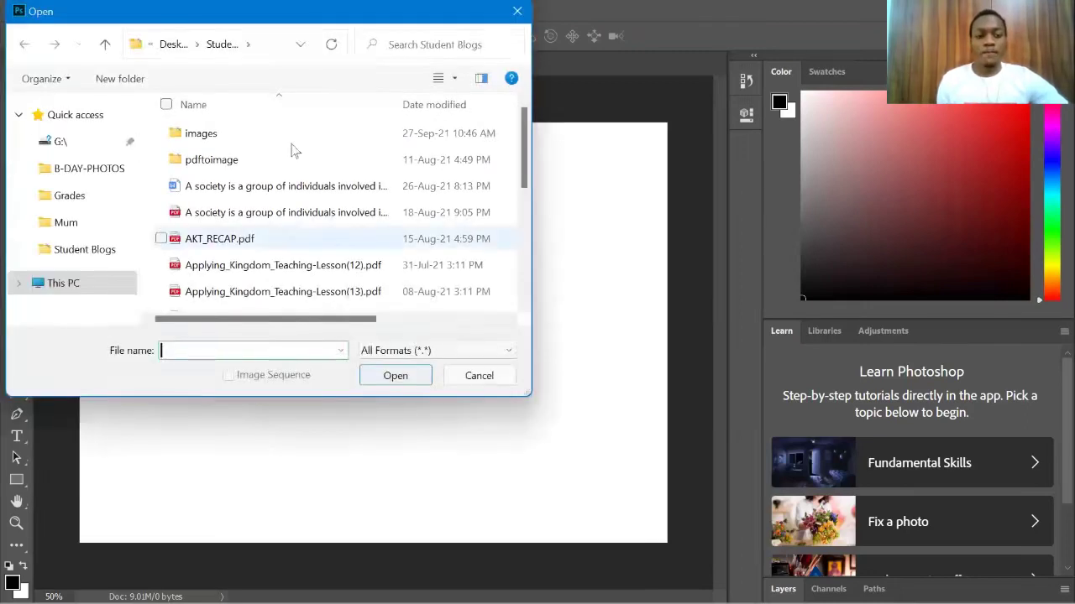
{"action": "scroll", "coordinate": [79, 137], "scroll_direction": "down", "scroll_amount": 1}
{"action": "left_click", "coordinate": [79, 136]}
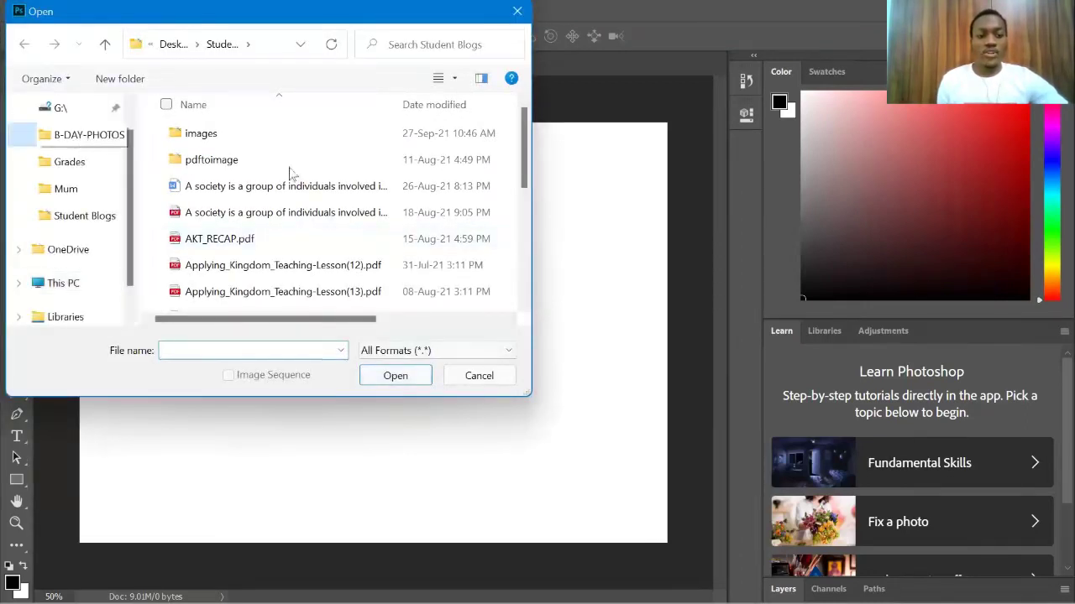
{"action": "left_click", "coordinate": [289, 151]}
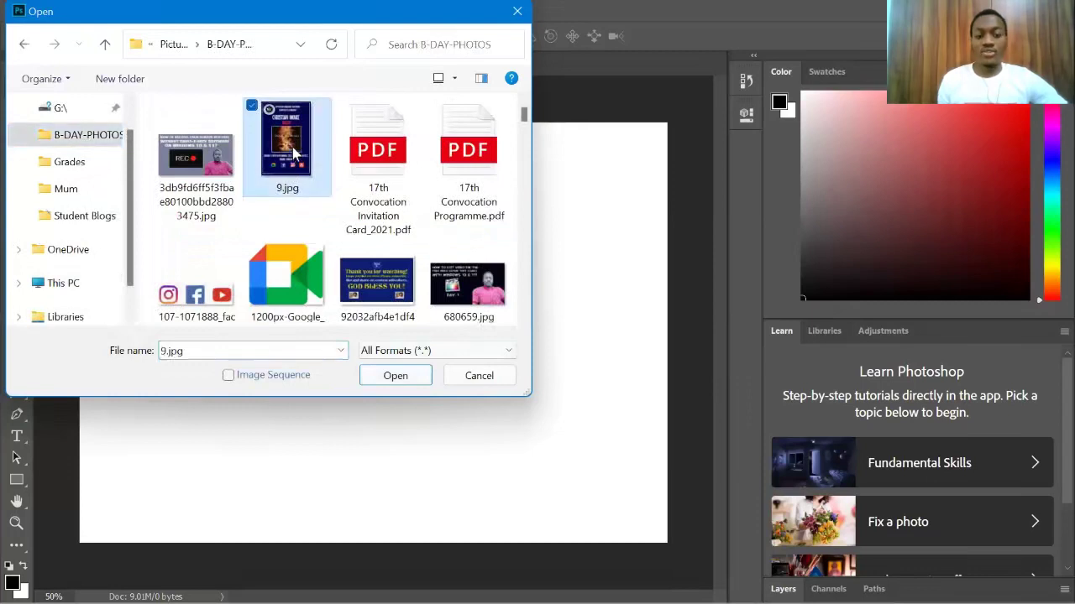
{"action": "left_click", "coordinate": [408, 378]}
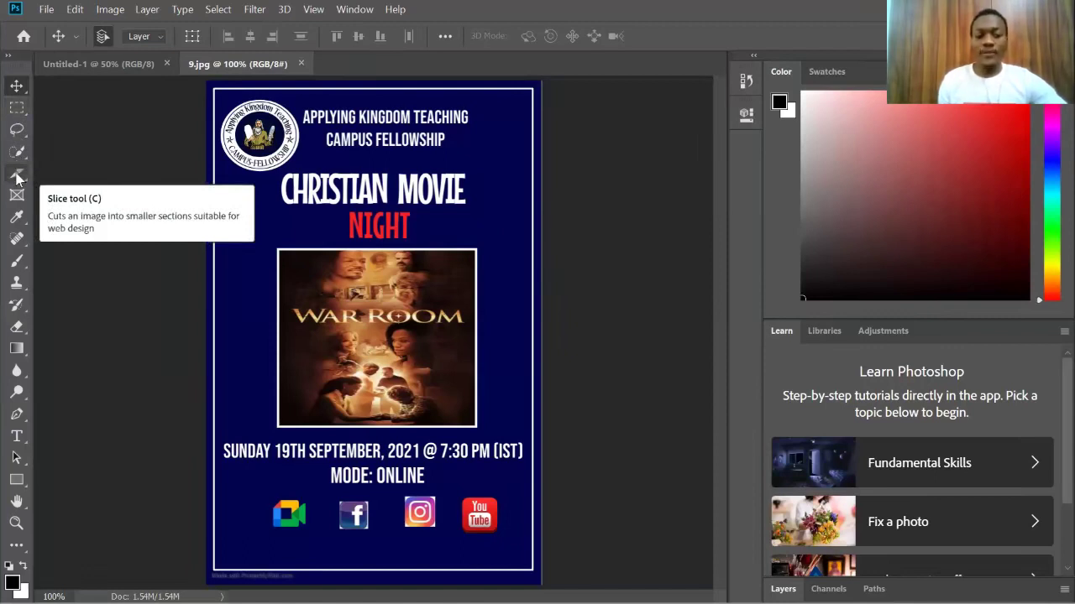
Step: Pick the Slice tool (C) on the open 9.jpg poster
{"action": "left_click", "coordinate": [17, 176]}
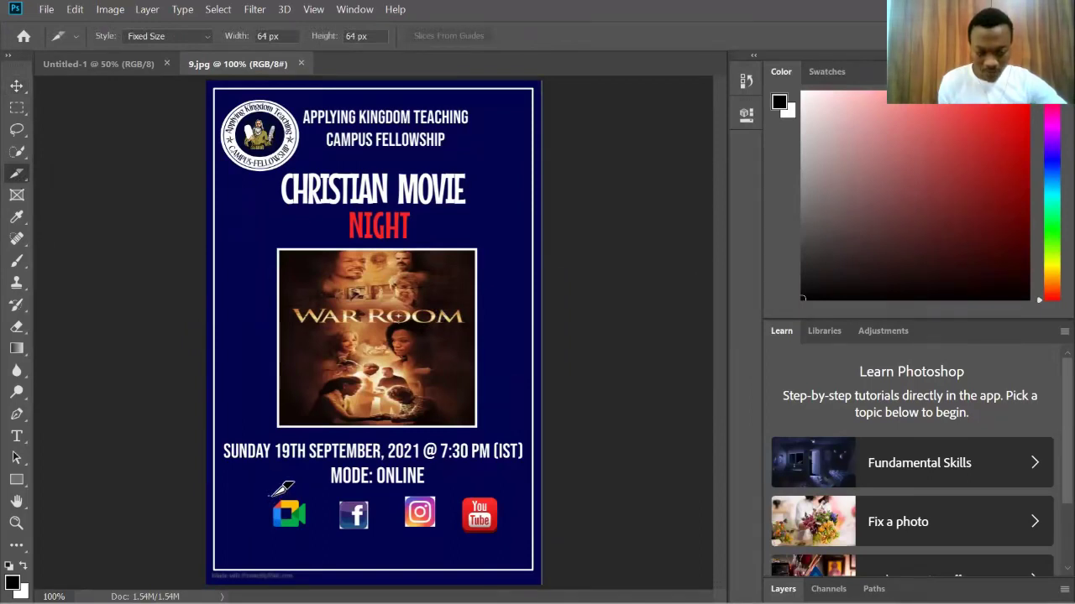
Step: Make 64 px slices around the Google Meet, Facebook, Instagram and YouTube icons
{"action": "left_click", "coordinate": [271, 498]}
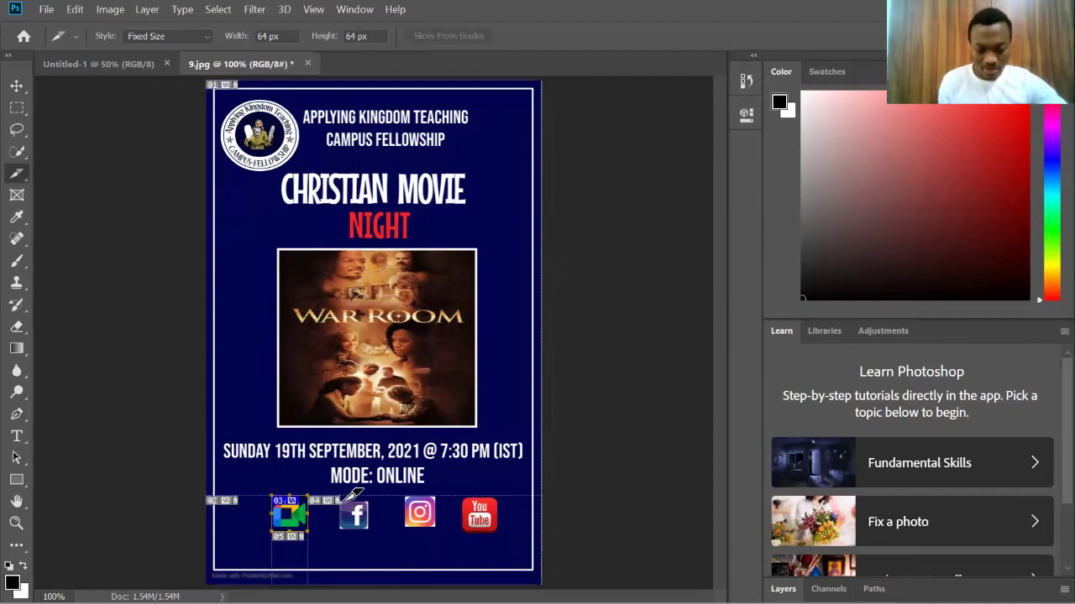
{"action": "left_click", "coordinate": [337, 498]}
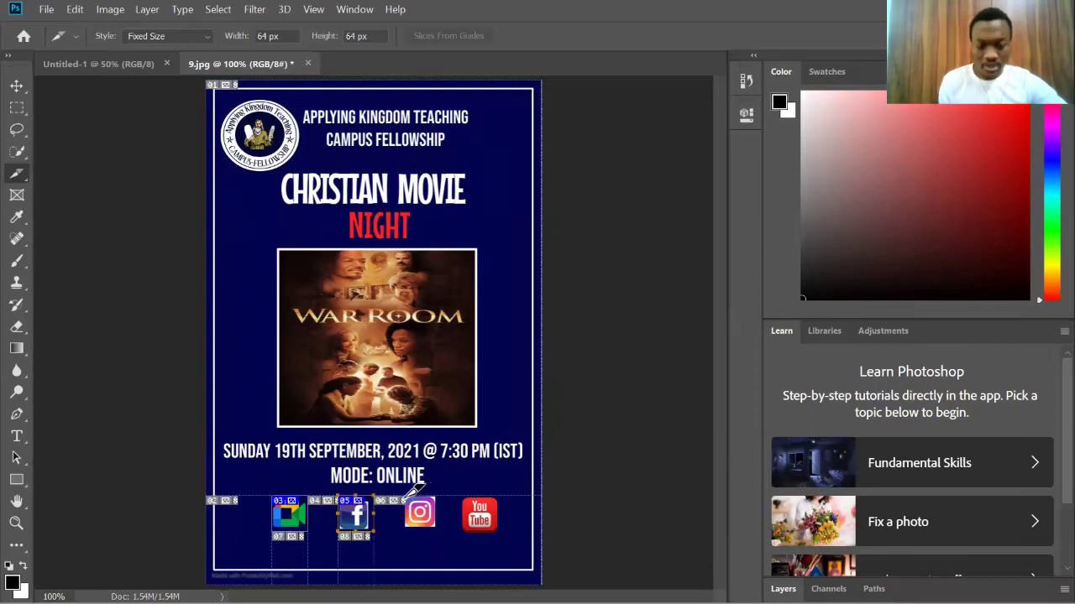
{"action": "left_click", "coordinate": [404, 496]}
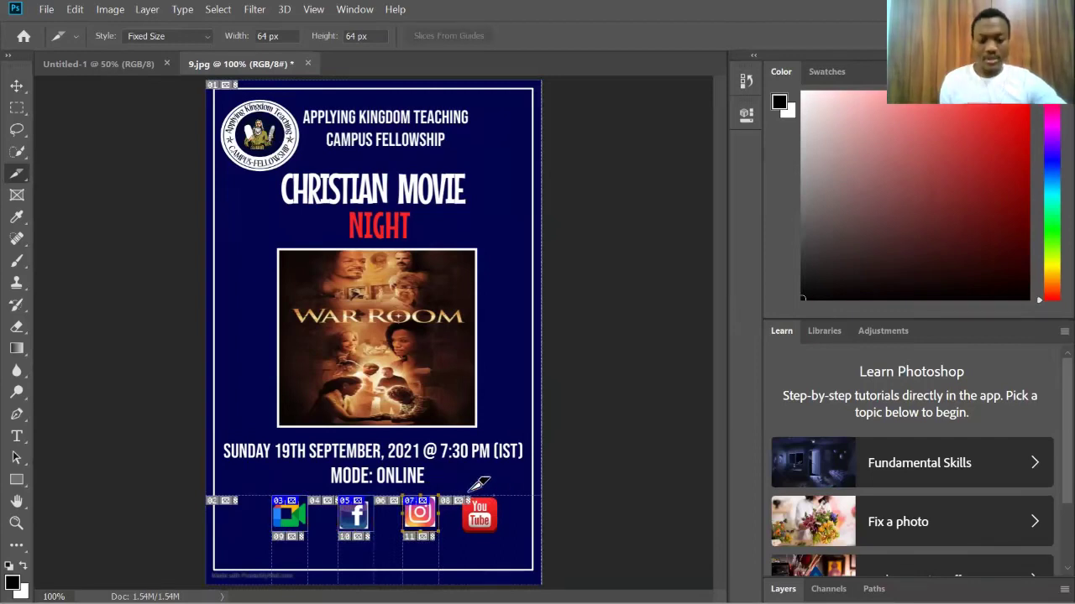
{"action": "left_click", "coordinate": [464, 496]}
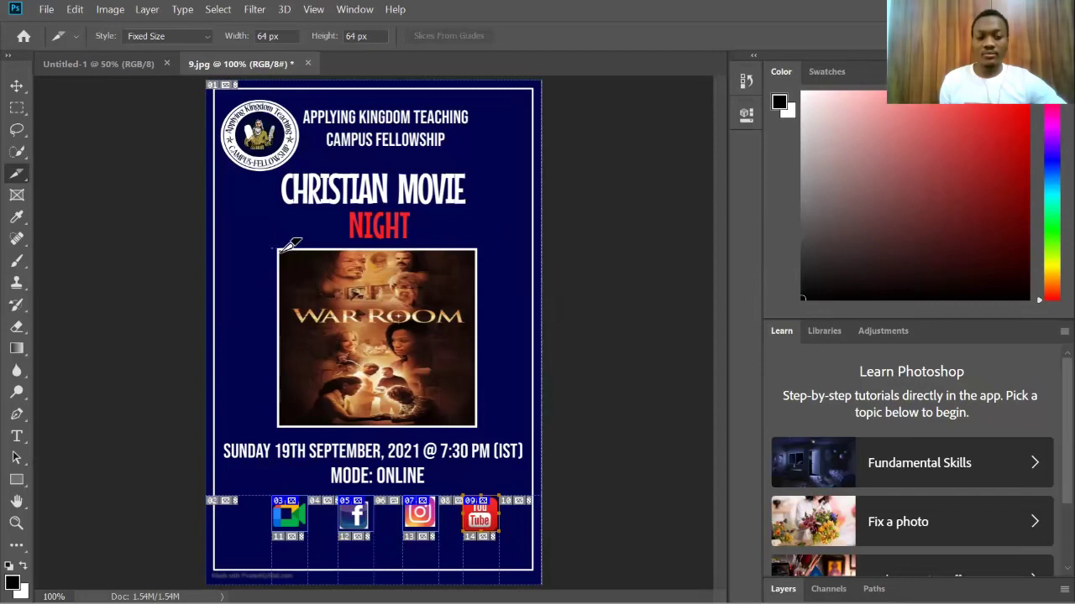
Step: Add one slice spanning the full width and height of the War Room image
{"action": "left_click", "coordinate": [279, 249]}
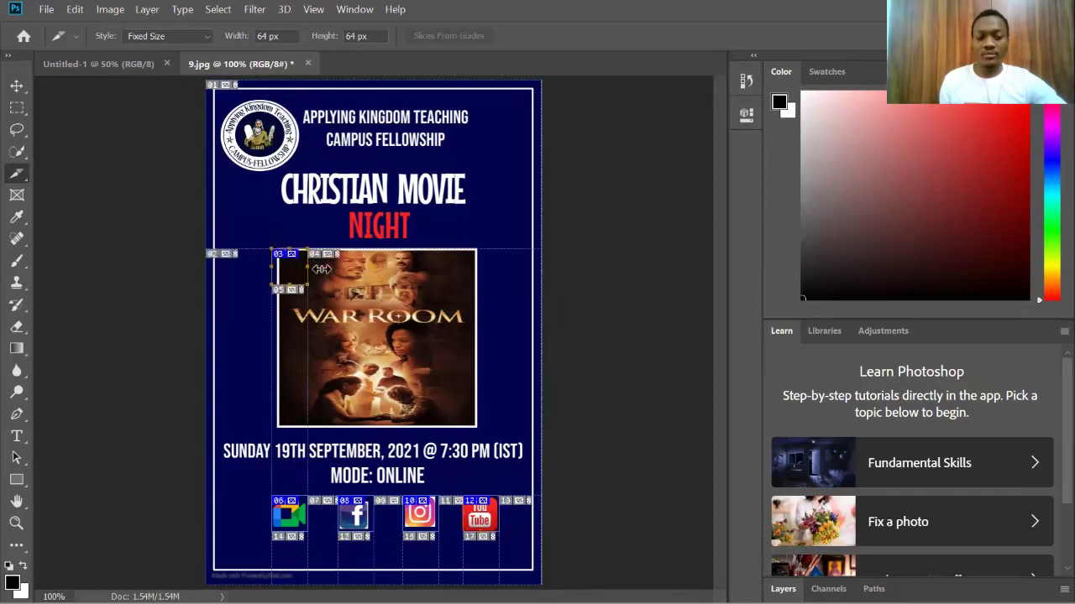
{"action": "left_click_drag", "start_coordinate": [431, 276], "coordinate": [476, 278]}
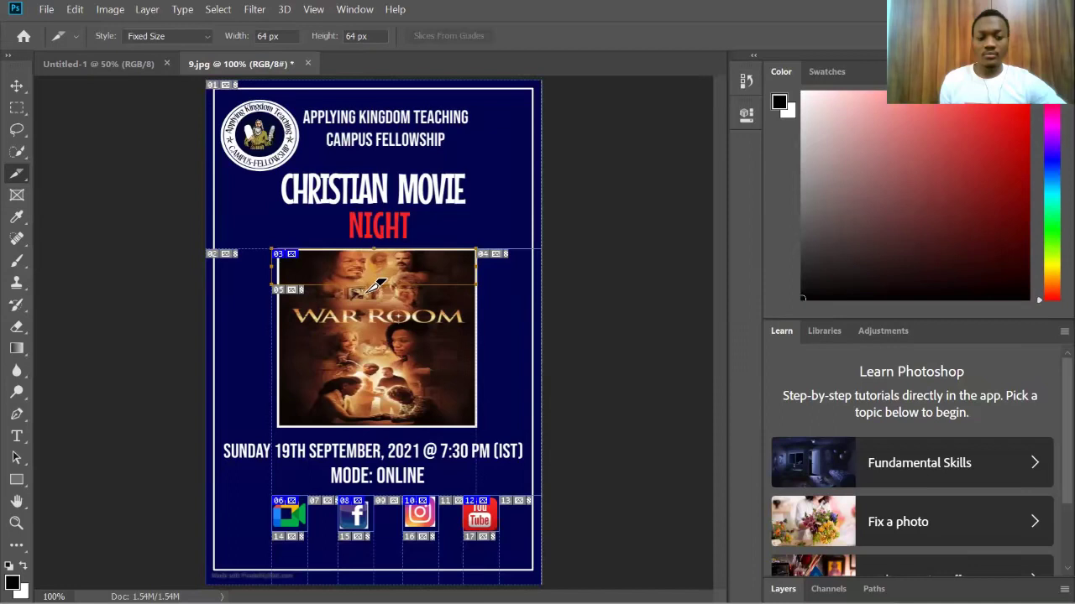
{"action": "left_click", "coordinate": [364, 308]}
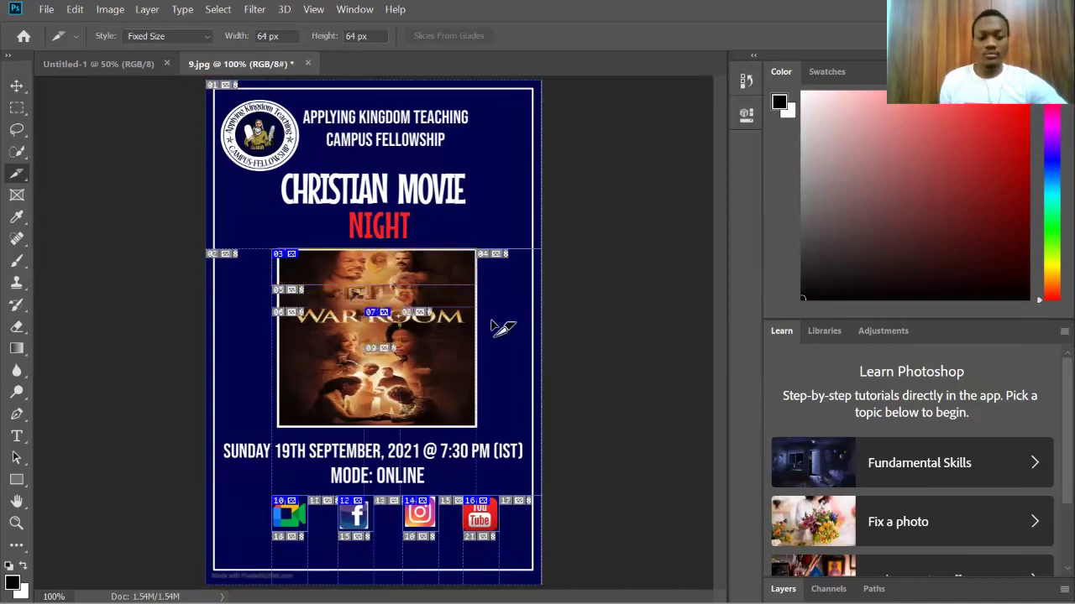
{"action": "key", "text": "ctrl+z"}
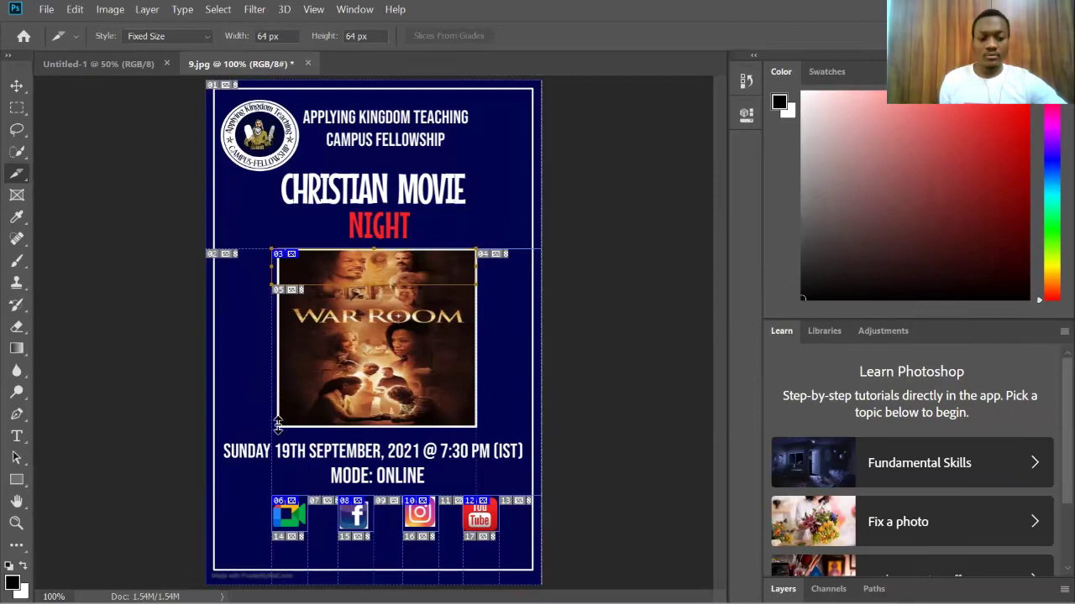
{"action": "left_click_drag", "start_coordinate": [278, 428], "coordinate": [278, 429]}
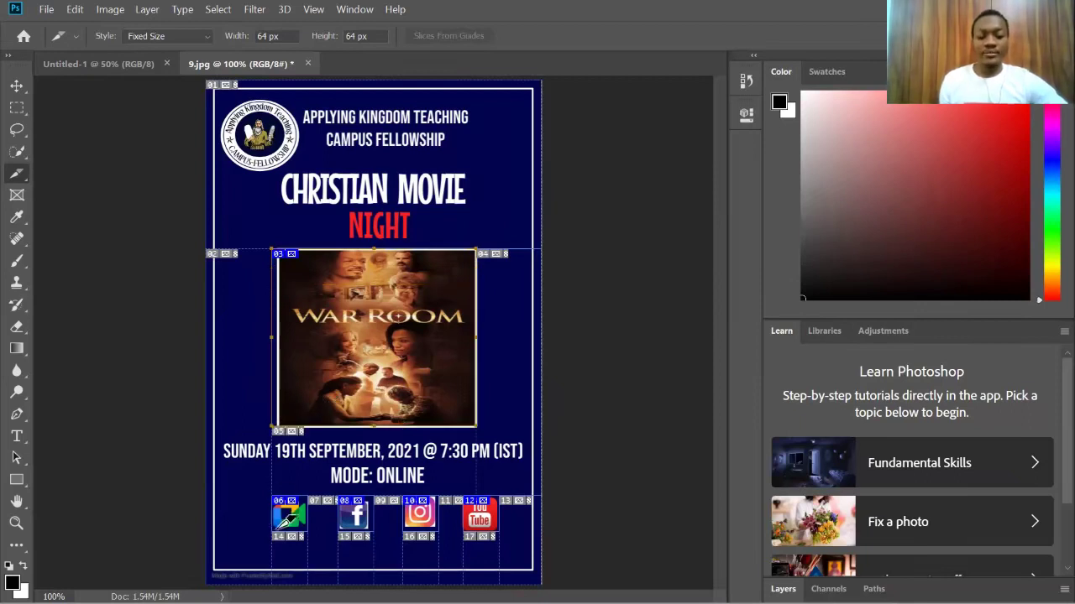
Step: In the Meet icon's Slice Options, set Name GOOGLE MEET and paste the meeting link as URL
{"action": "right_click", "coordinate": [281, 527]}
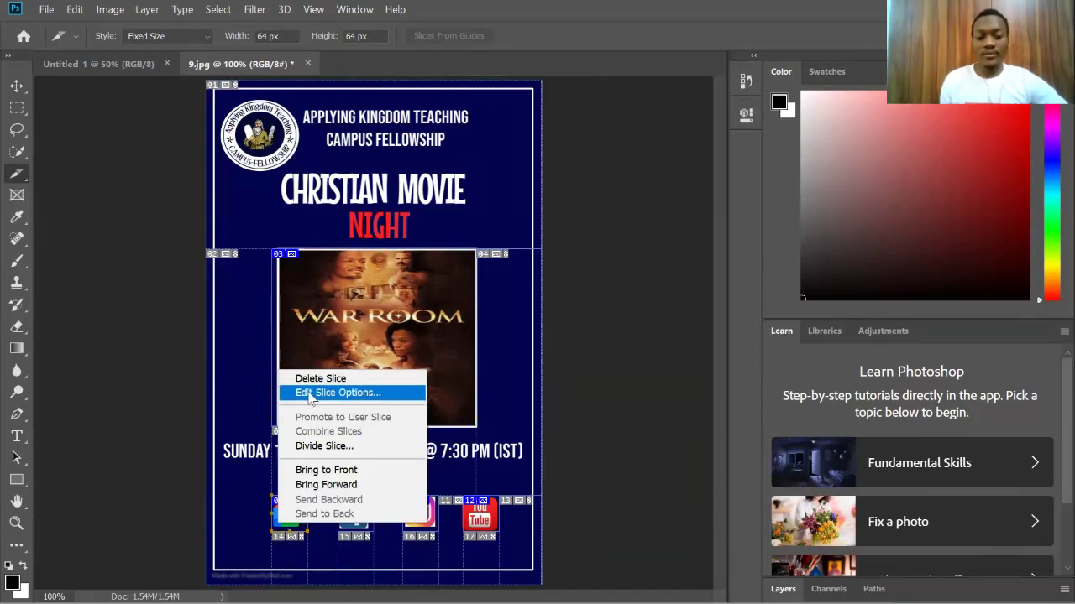
{"action": "left_click", "coordinate": [311, 395]}
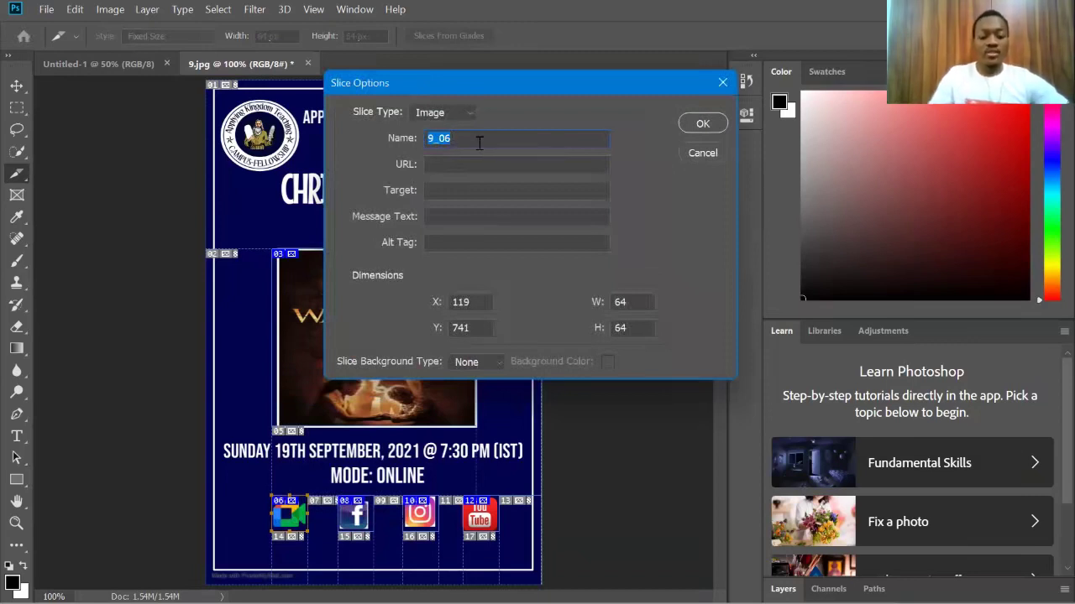
{"action": "key", "text": "BackSpace"}
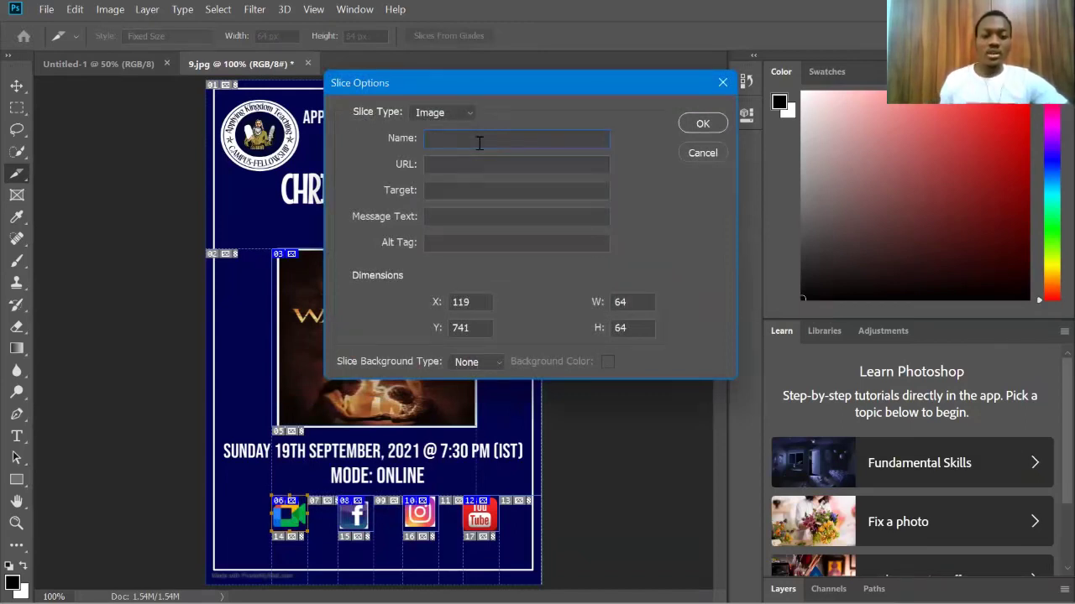
{"action": "type", "text": "GOOGLE MEET"}
{"action": "left_click", "coordinate": [460, 169]}
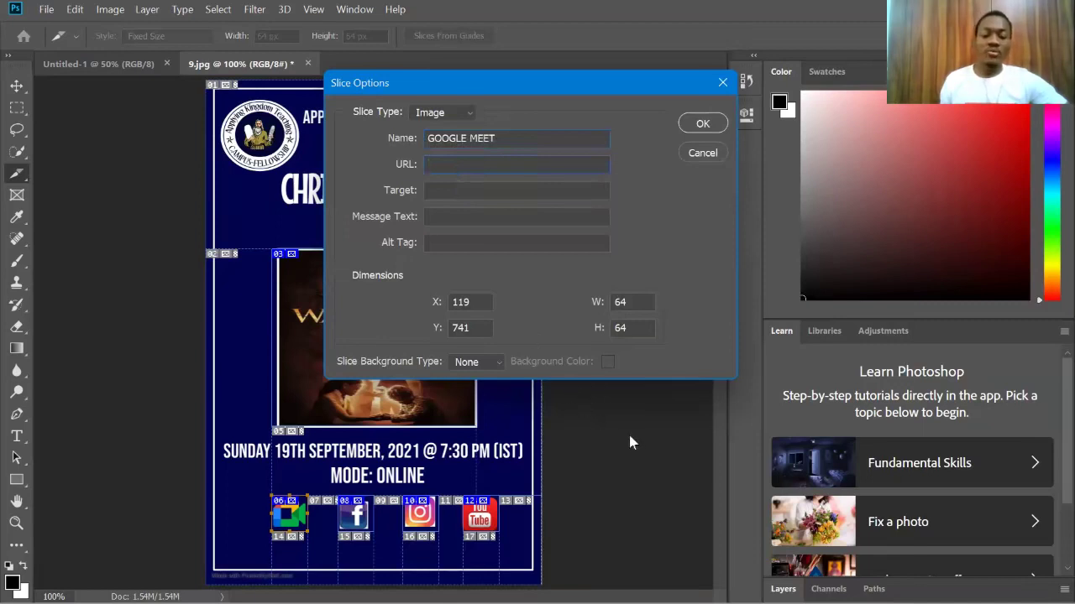
{"action": "key", "text": "alt"}
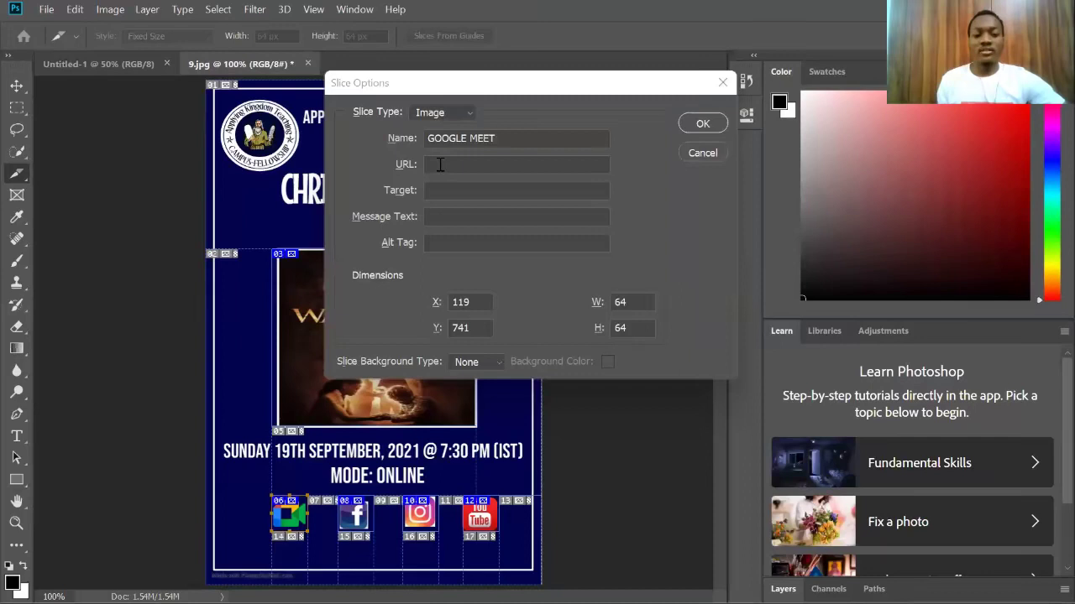
{"action": "left_click", "coordinate": [439, 165]}
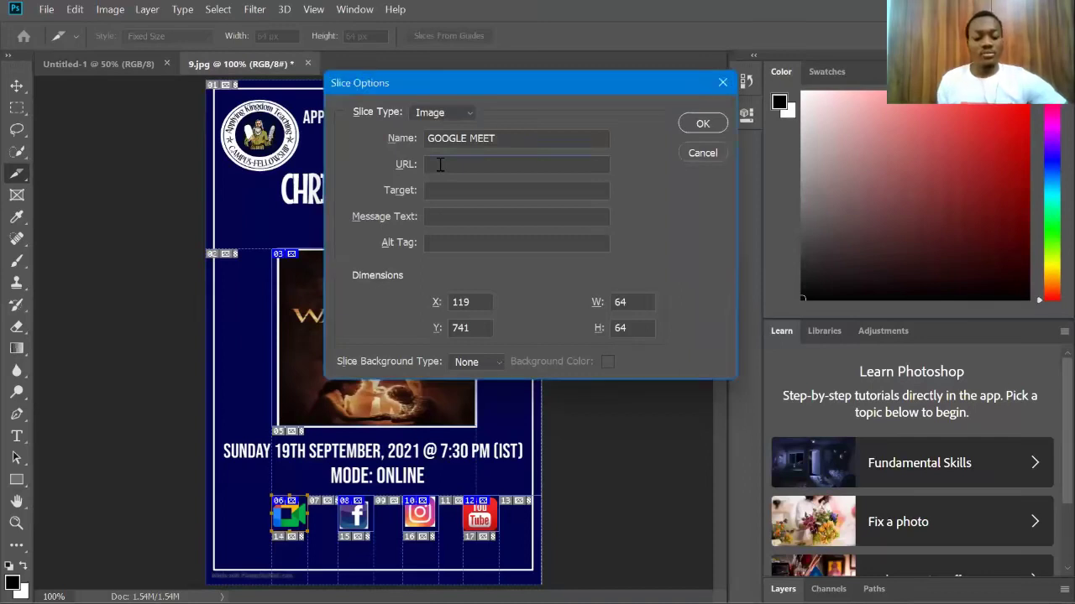
{"action": "type", "text": "https://meet.google.com/hjg-ccnz-odf"}
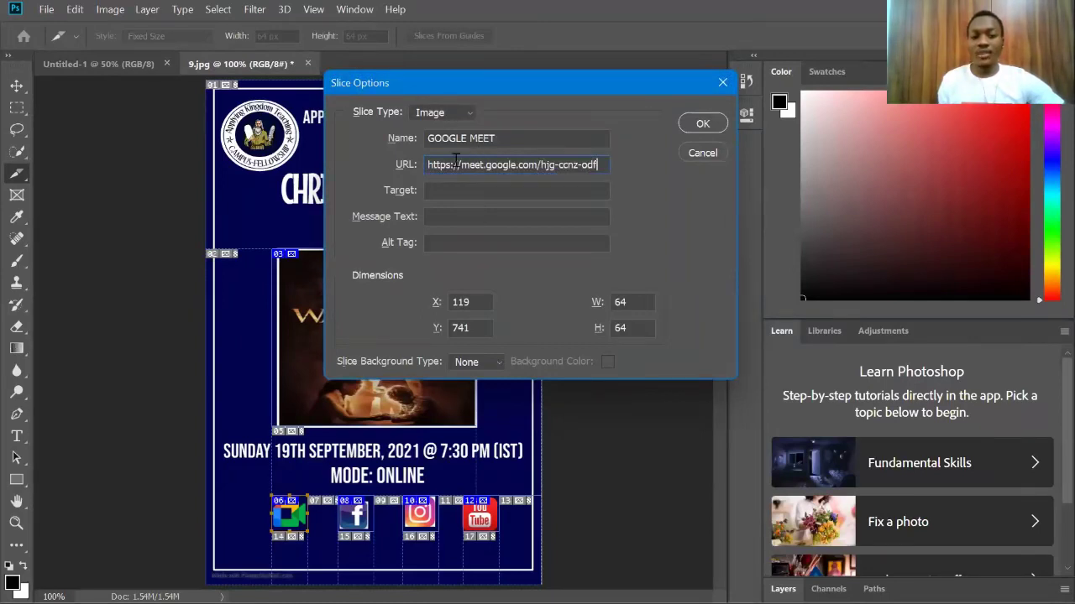
{"action": "left_click", "coordinate": [697, 124]}
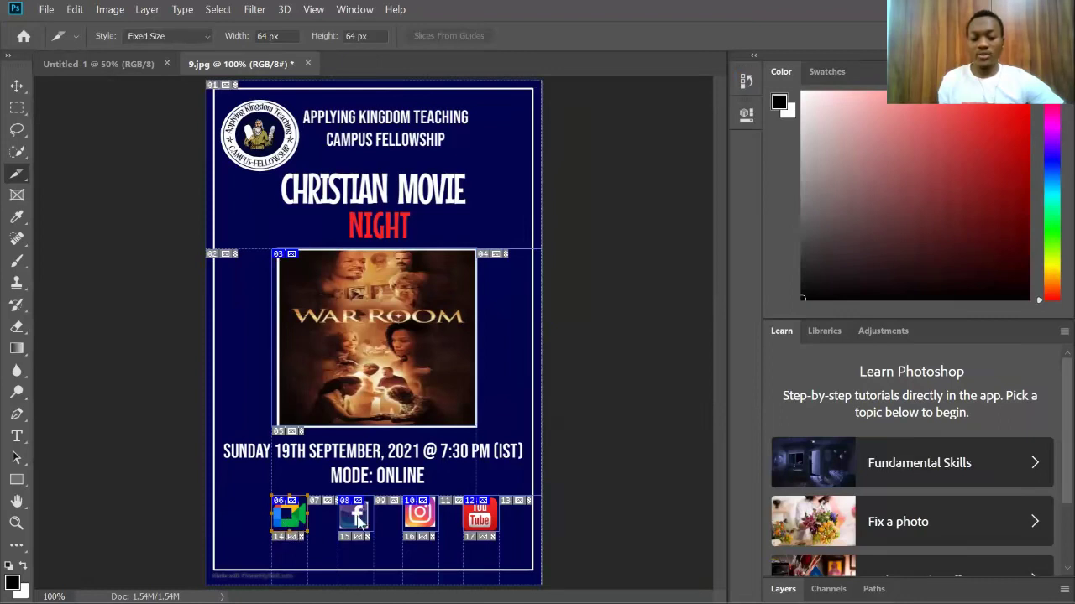
Step: In the Facebook icon's Slice Options, set Name FaceBook and paste the group link as URL
{"action": "right_click", "coordinate": [359, 521]}
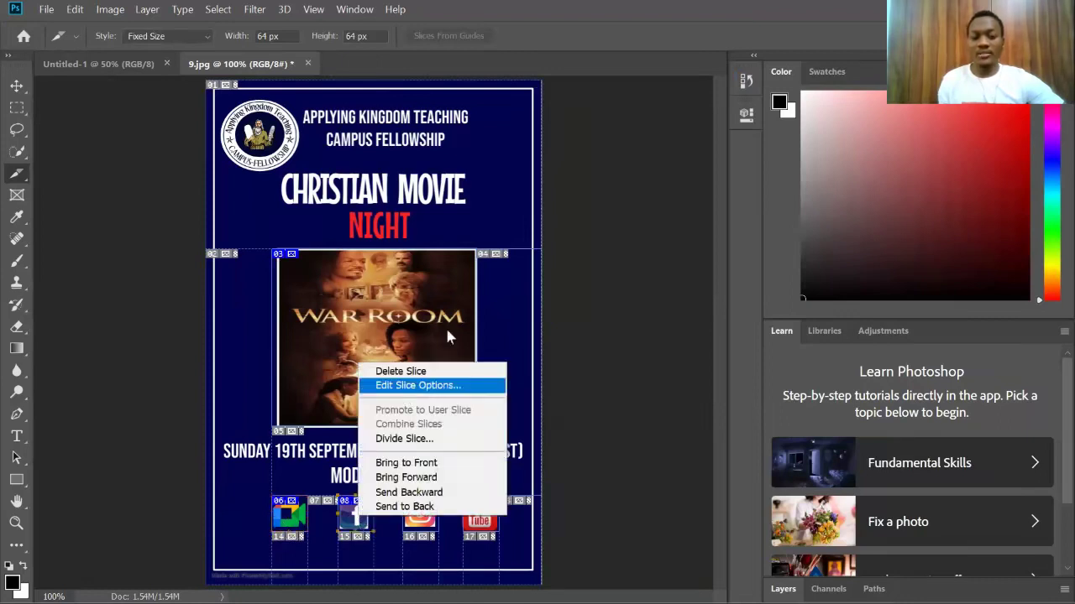
{"action": "left_click", "coordinate": [406, 385]}
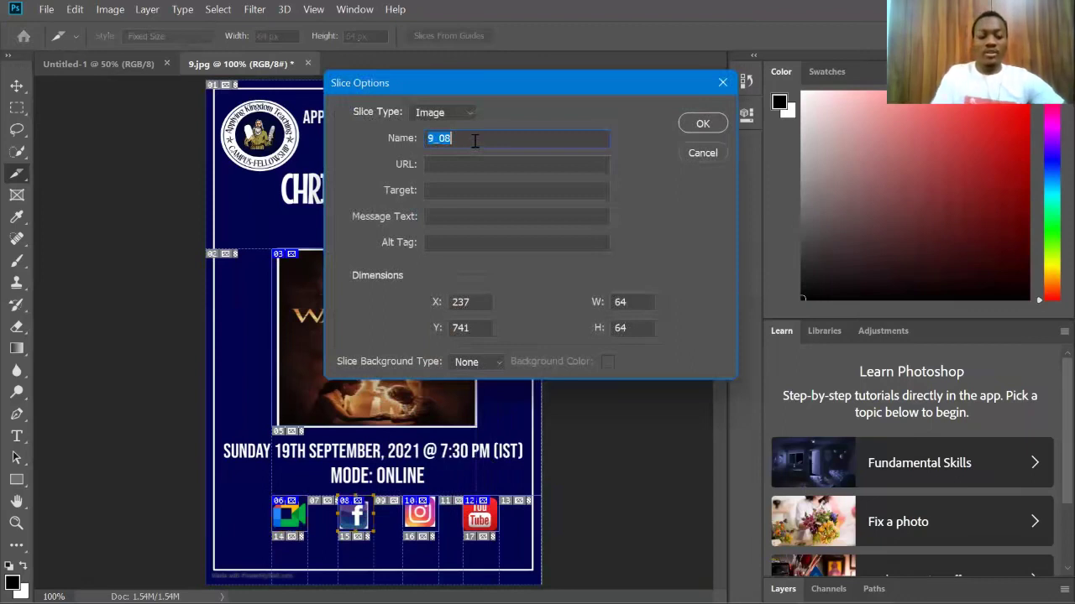
{"action": "key", "text": "BackSpace"}
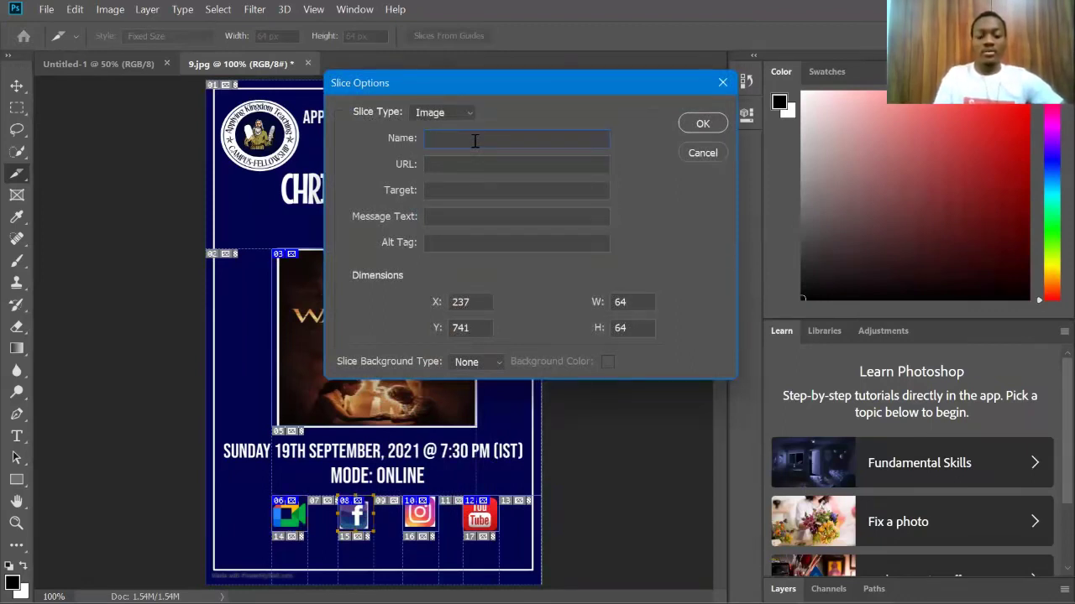
{"action": "type", "text": "FaceBook"}
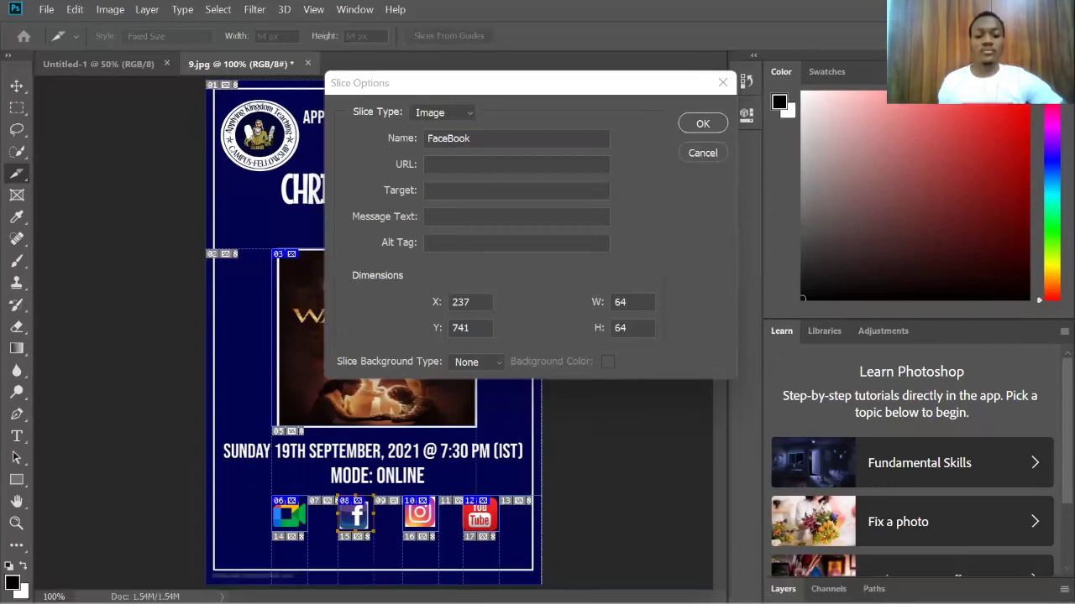
{"action": "left_click", "coordinate": [442, 164]}
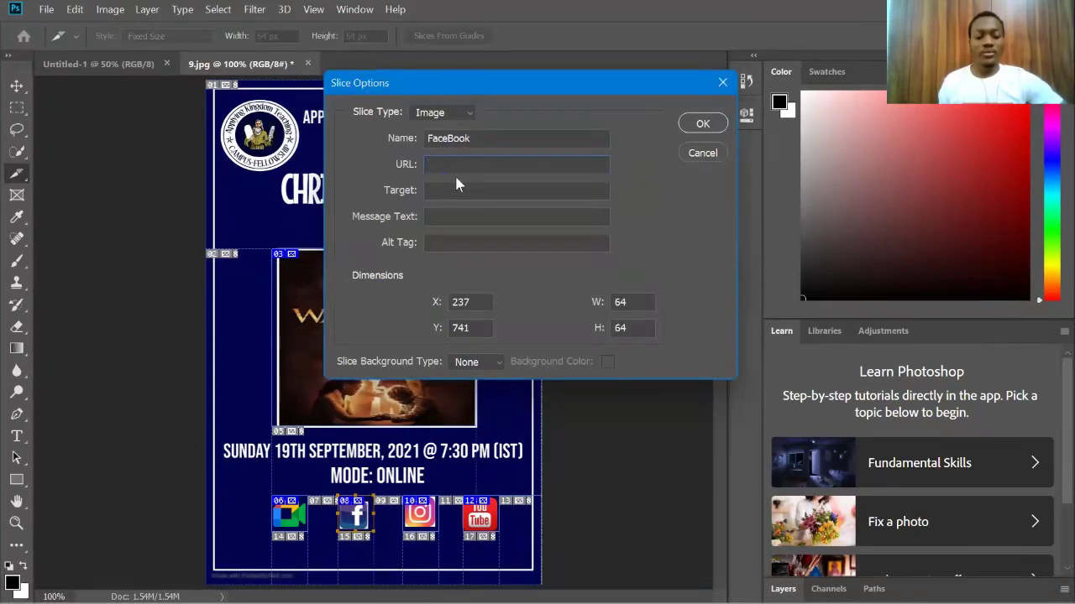
{"action": "key", "text": "ctrl+v"}
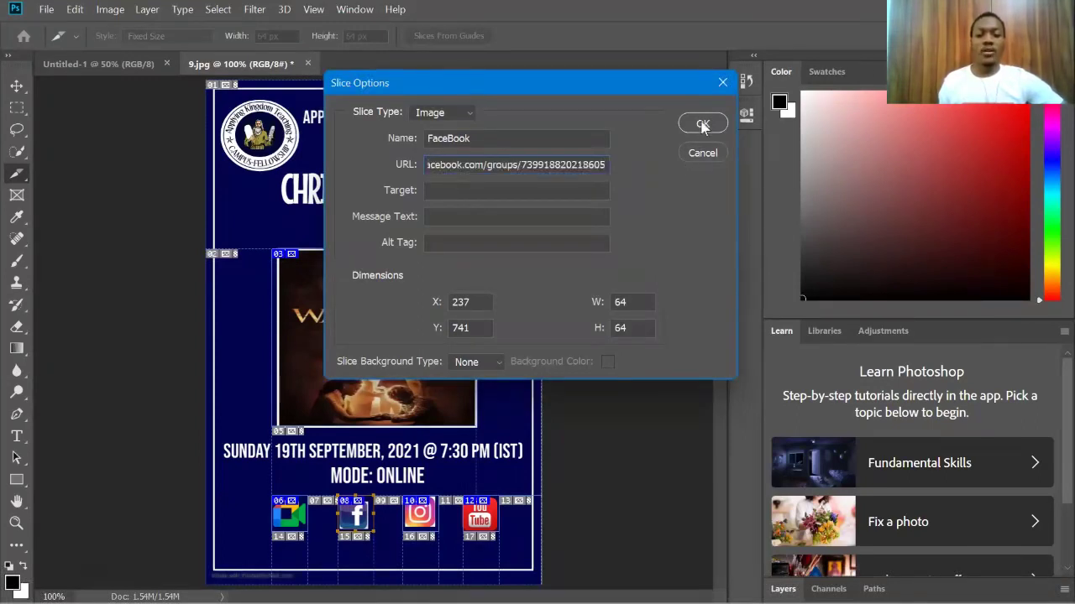
{"action": "left_click", "coordinate": [702, 124]}
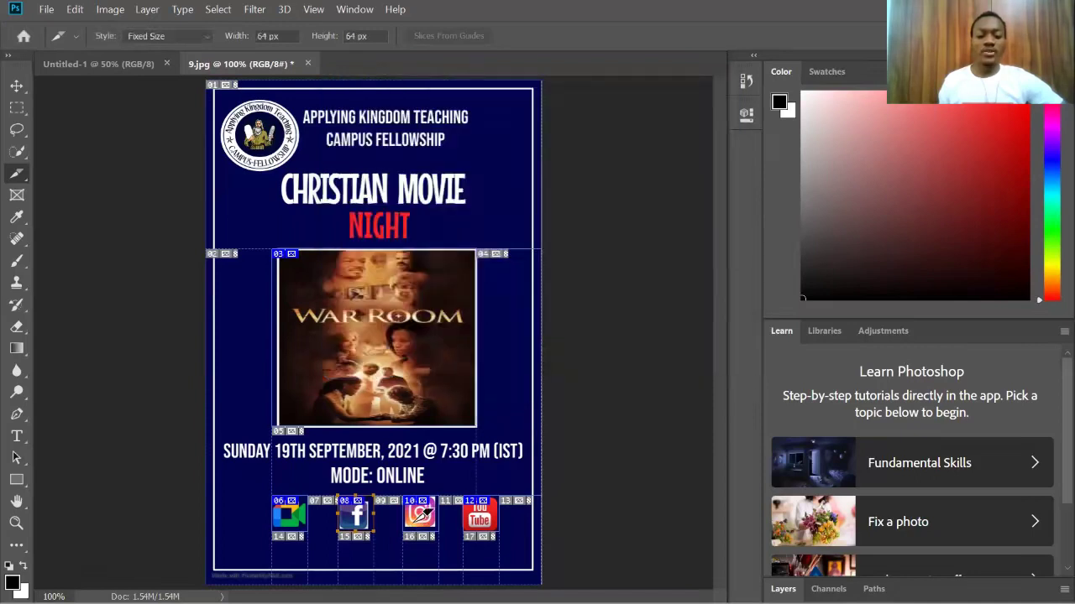
Step: In the Instagram icon's Slice Options, set Name Instagram and paste the profile link as URL
{"action": "right_click", "coordinate": [427, 505]}
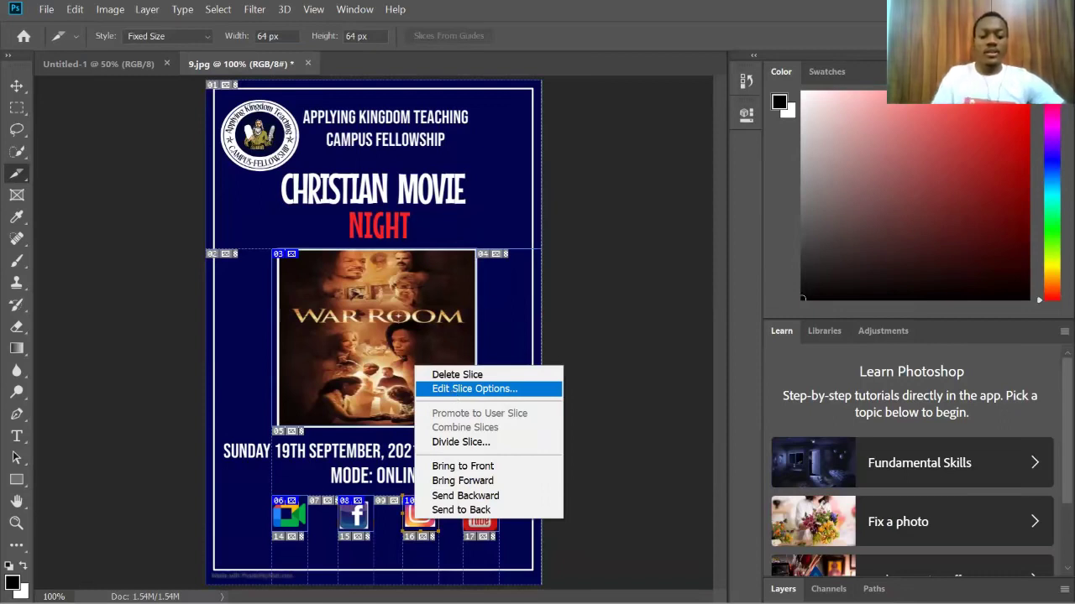
{"action": "left_click", "coordinate": [474, 389]}
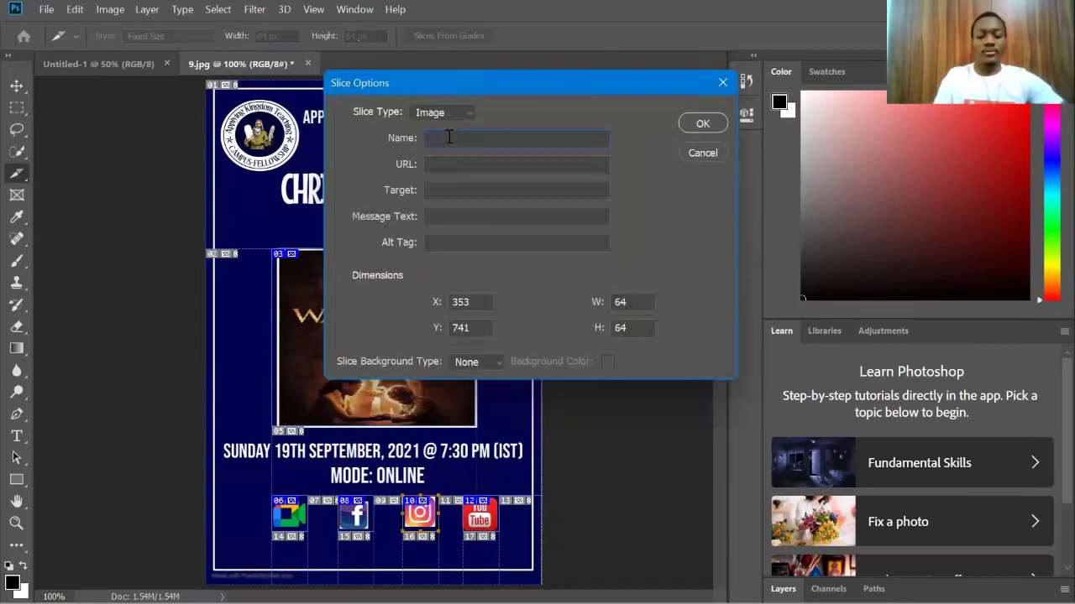
{"action": "type", "text": "Instagram"}
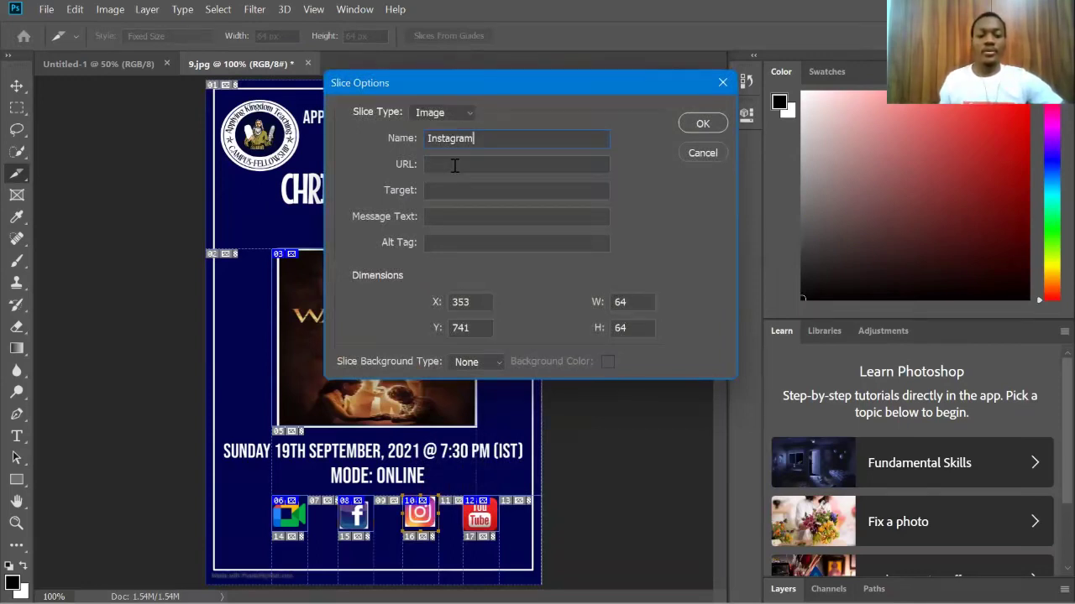
{"action": "left_click", "coordinate": [457, 163]}
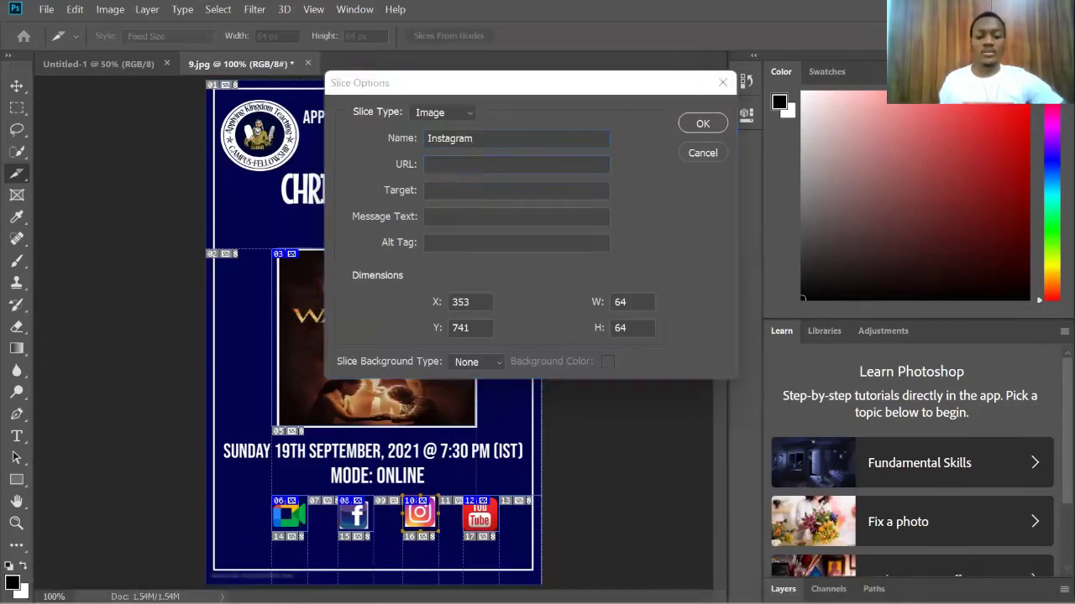
{"action": "left_click", "coordinate": [438, 165]}
{"action": "key", "text": "ctrl+v"}
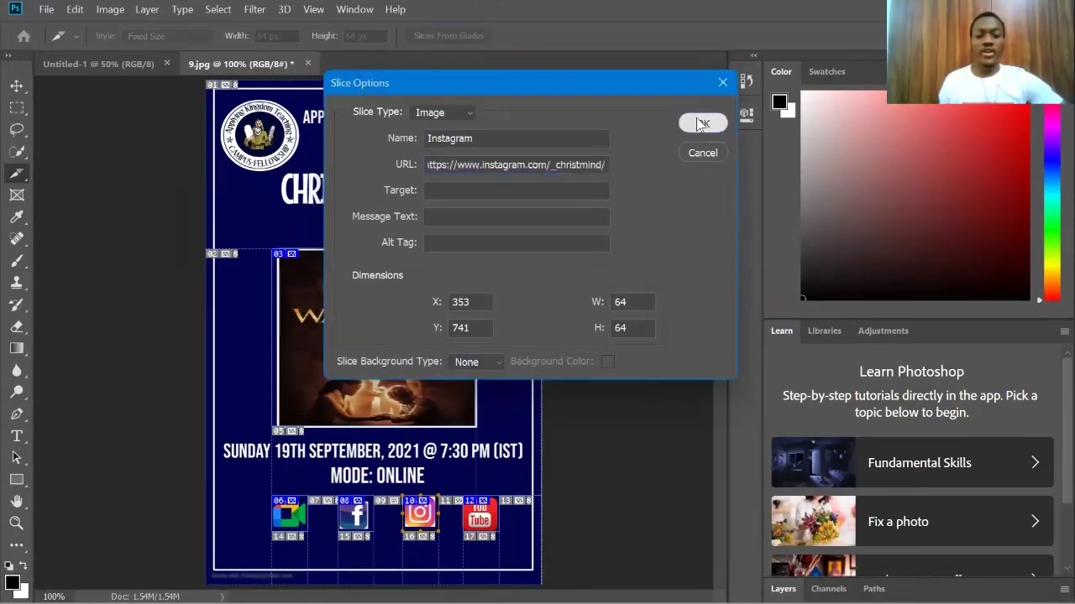
{"action": "left_click", "coordinate": [699, 123]}
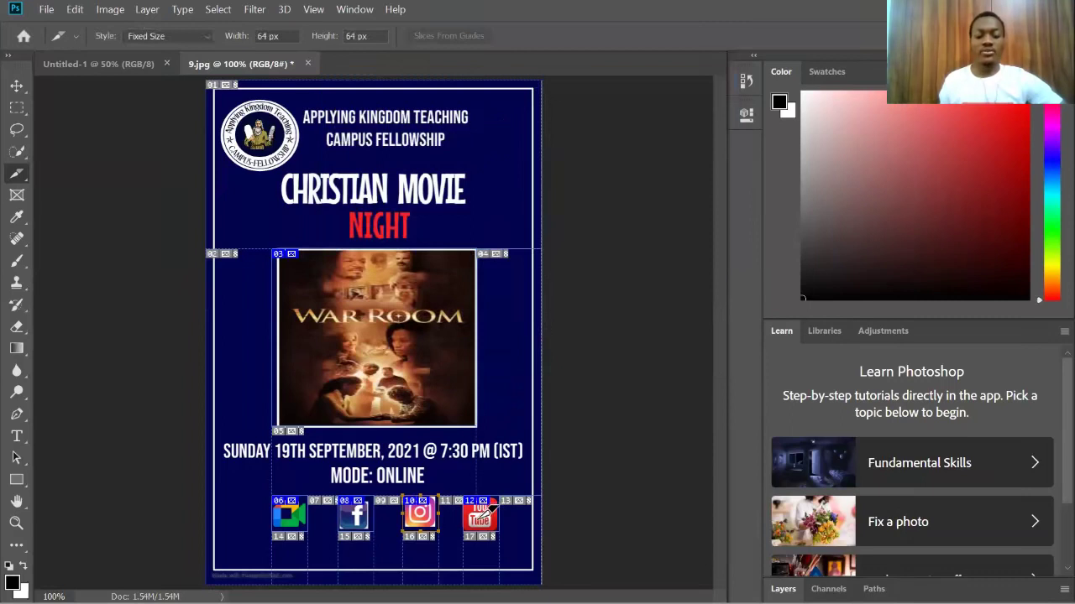
Step: Replace the YouTube slice's name 9_12 with YOUTUBE in Slice Options
{"action": "right_click", "coordinate": [483, 513]}
{"action": "left_click", "coordinate": [518, 387]}
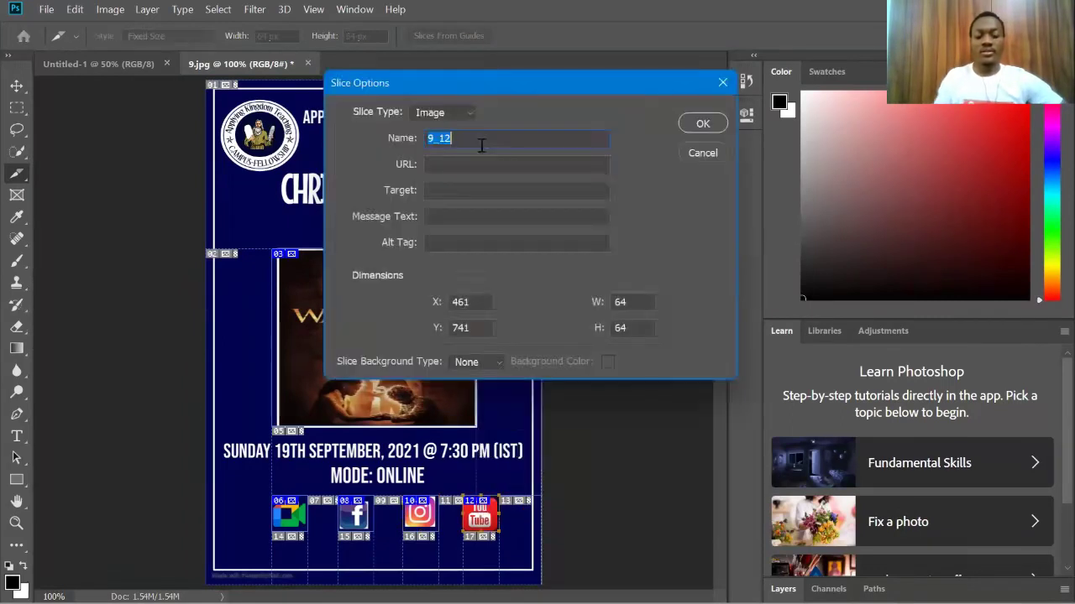
{"action": "type", "text": "Y"}
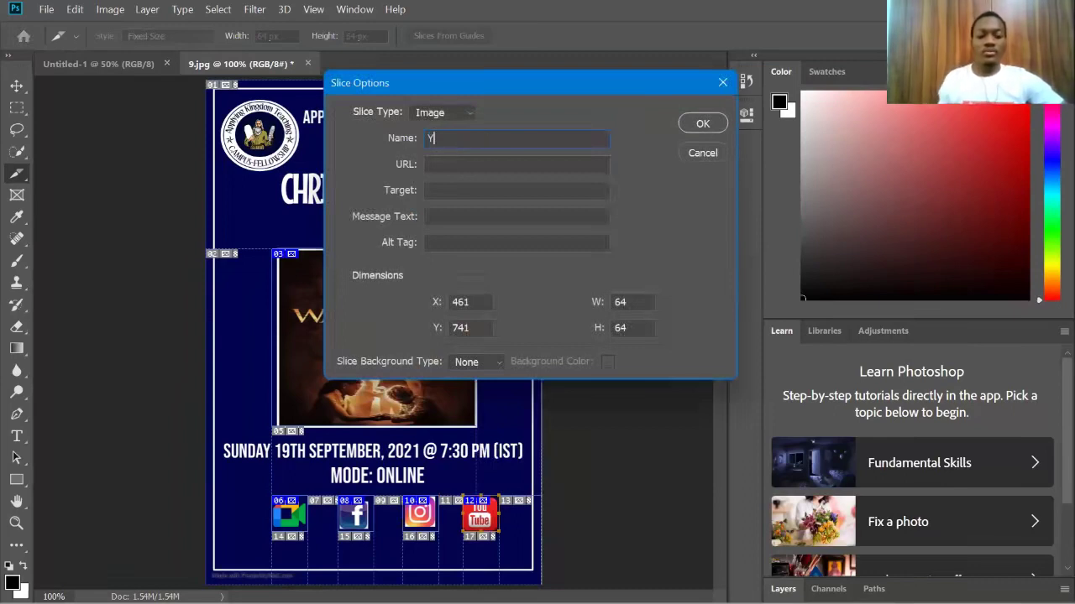
{"action": "type", "text": "OUTUBE"}
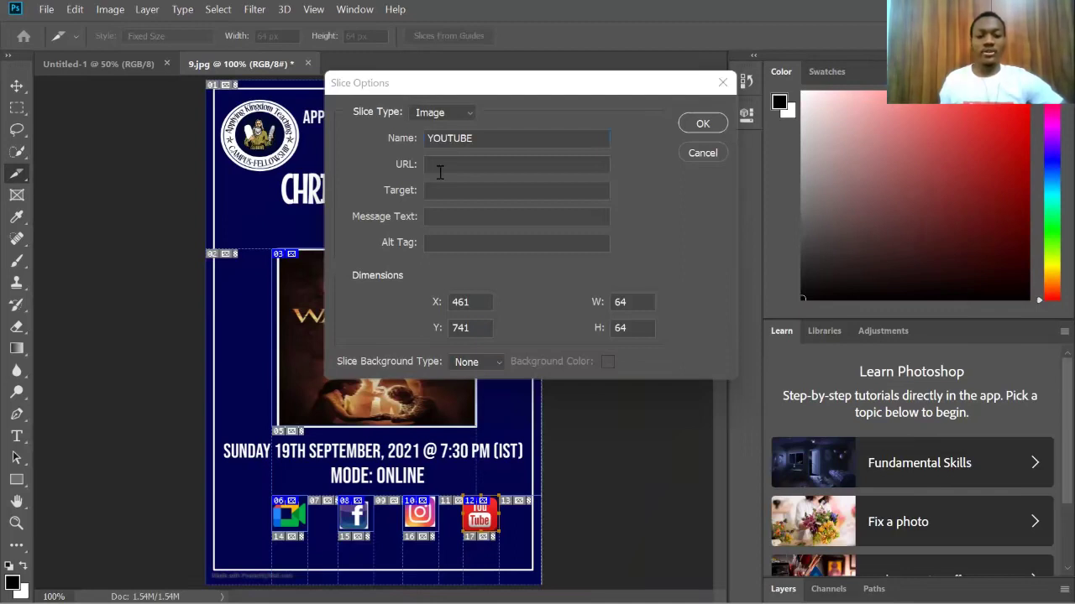
{"action": "left_click", "coordinate": [702, 124]}
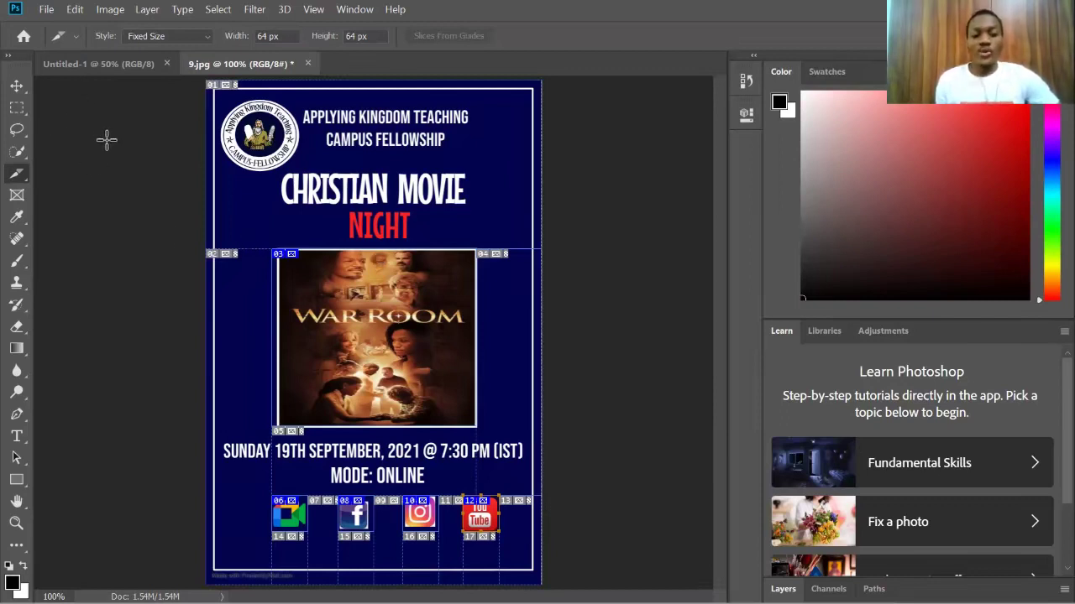
Step: Open File > Export > Save for Web (Legacy) for the poster
{"action": "left_click", "coordinate": [46, 9]}
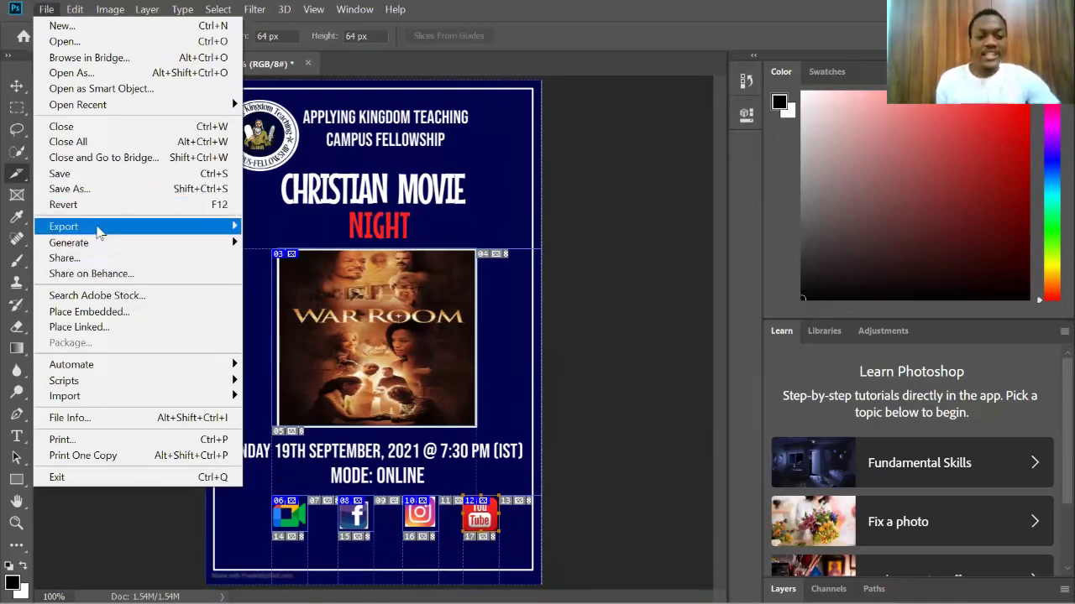
{"action": "mouse_move", "coordinate": [99, 232]}
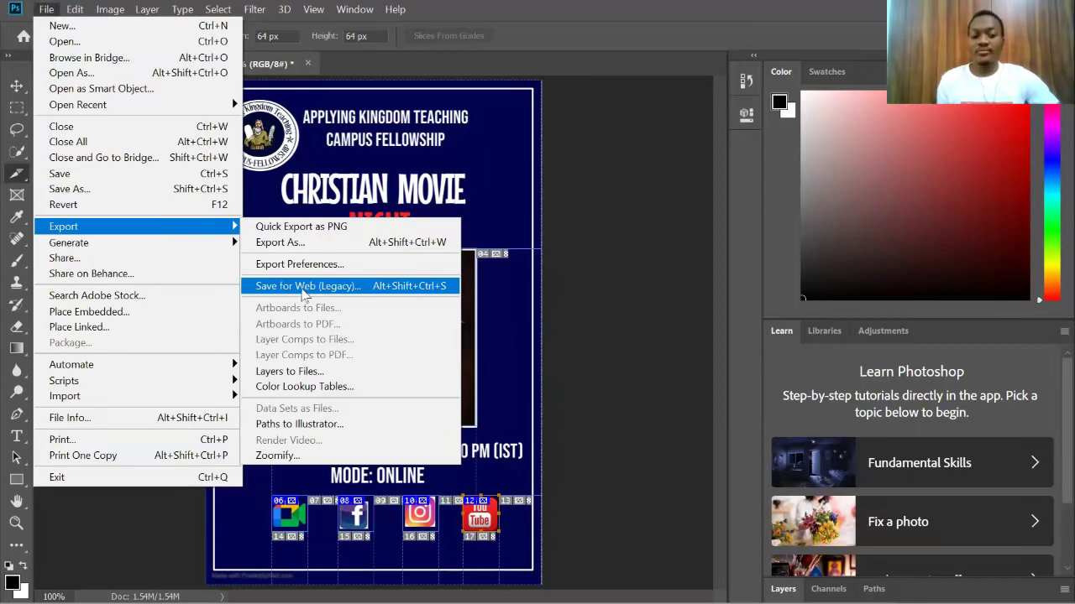
{"action": "left_click", "coordinate": [302, 288]}
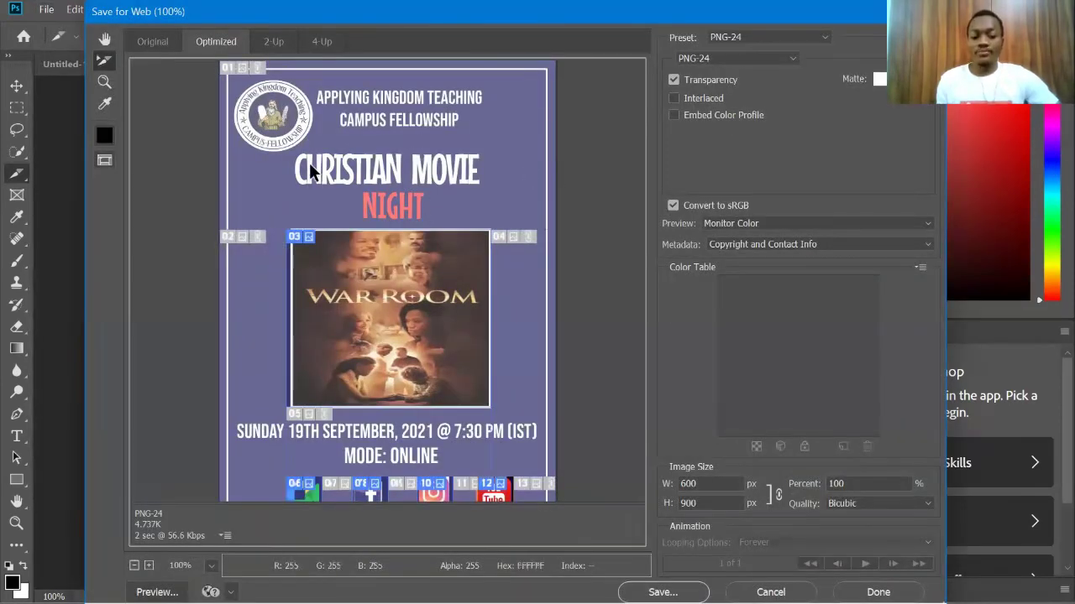
Step: Hide the slice overlay and zoom the preview out to show the whole poster
{"action": "left_click", "coordinate": [105, 159]}
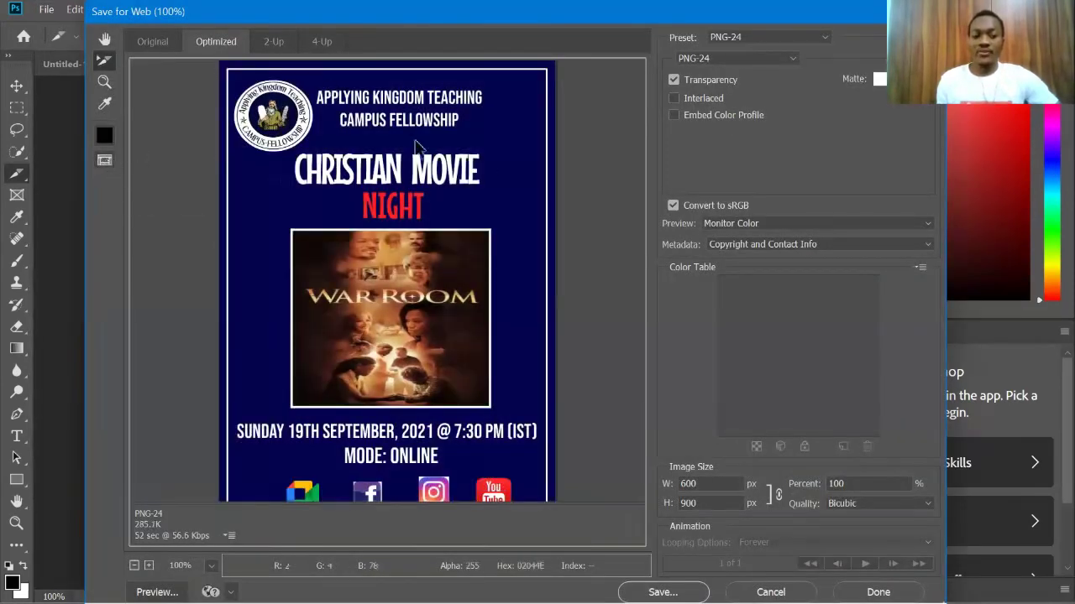
{"action": "scroll", "coordinate": [456, 191], "scroll_direction": "down", "scroll_amount": 3}
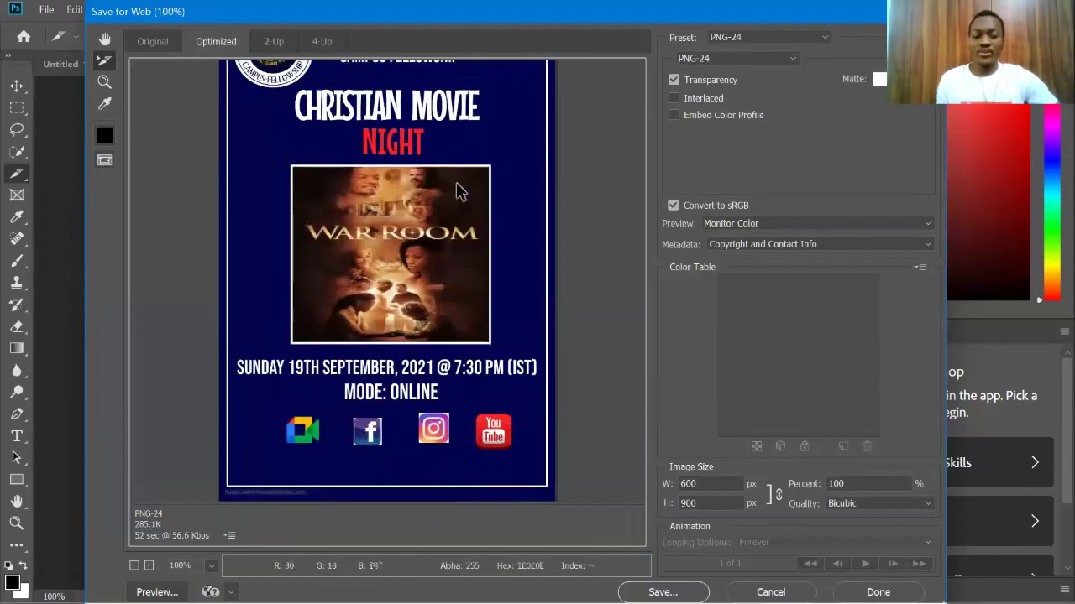
{"action": "left_click", "coordinate": [133, 567]}
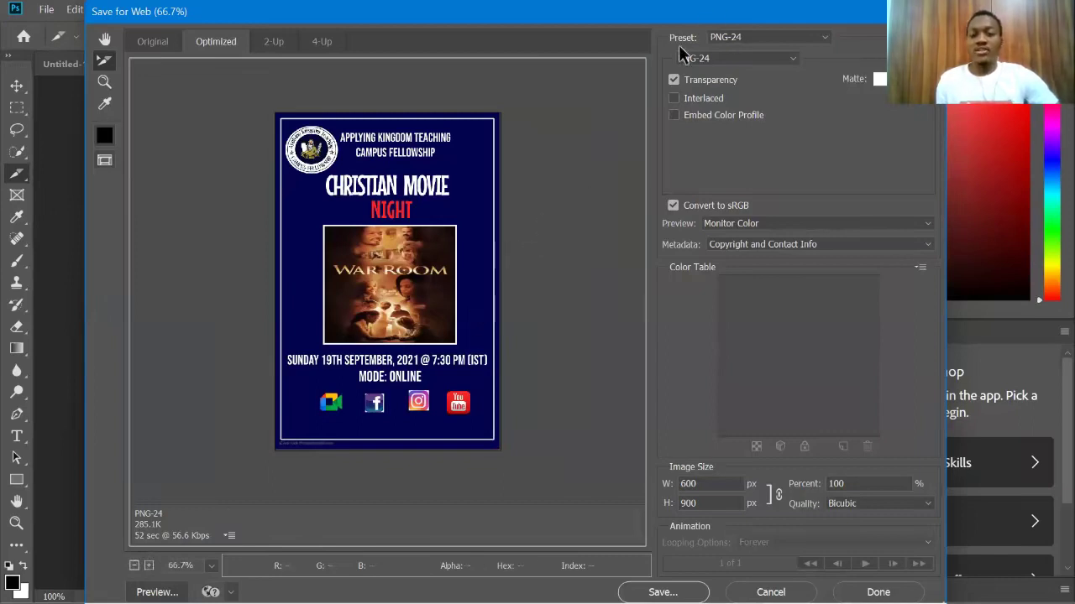
Step: Try the JPEG High preset, return to PNG-24, and proceed to save
{"action": "left_click", "coordinate": [822, 35]}
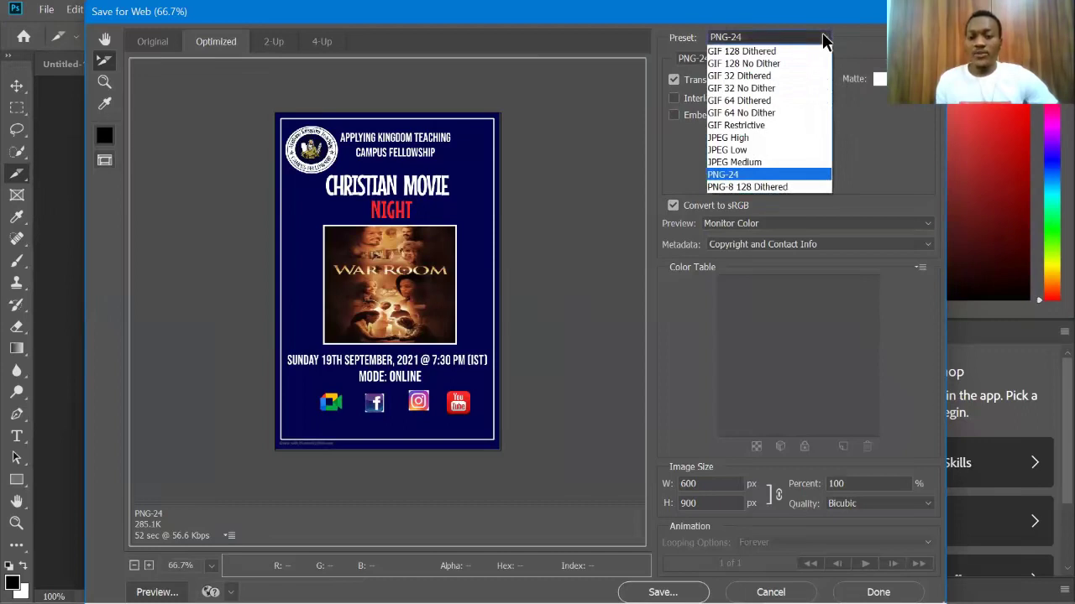
{"action": "left_click", "coordinate": [744, 139]}
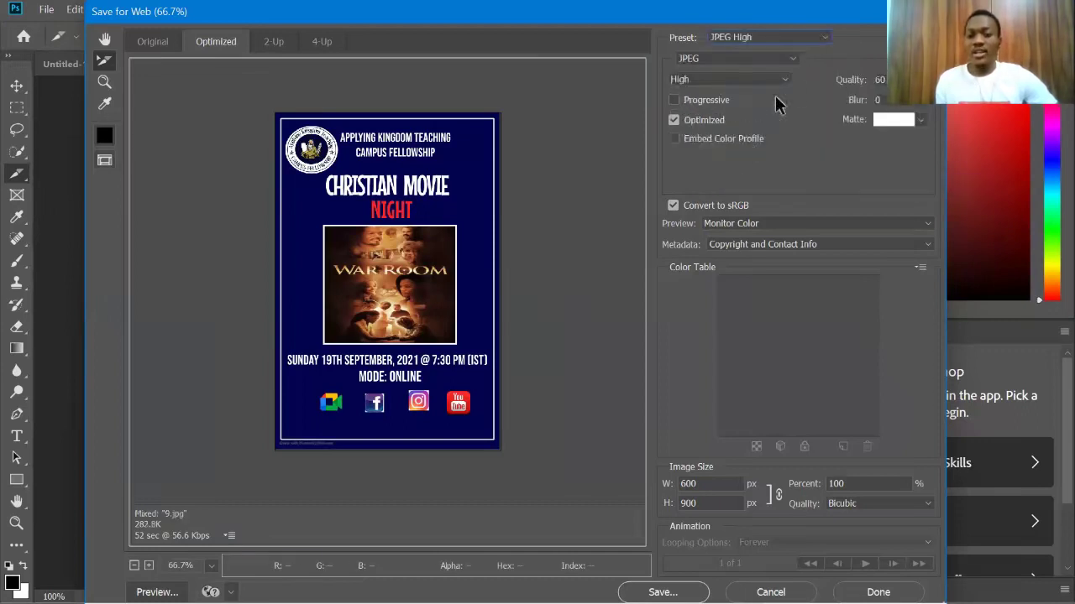
{"action": "left_click", "coordinate": [819, 36]}
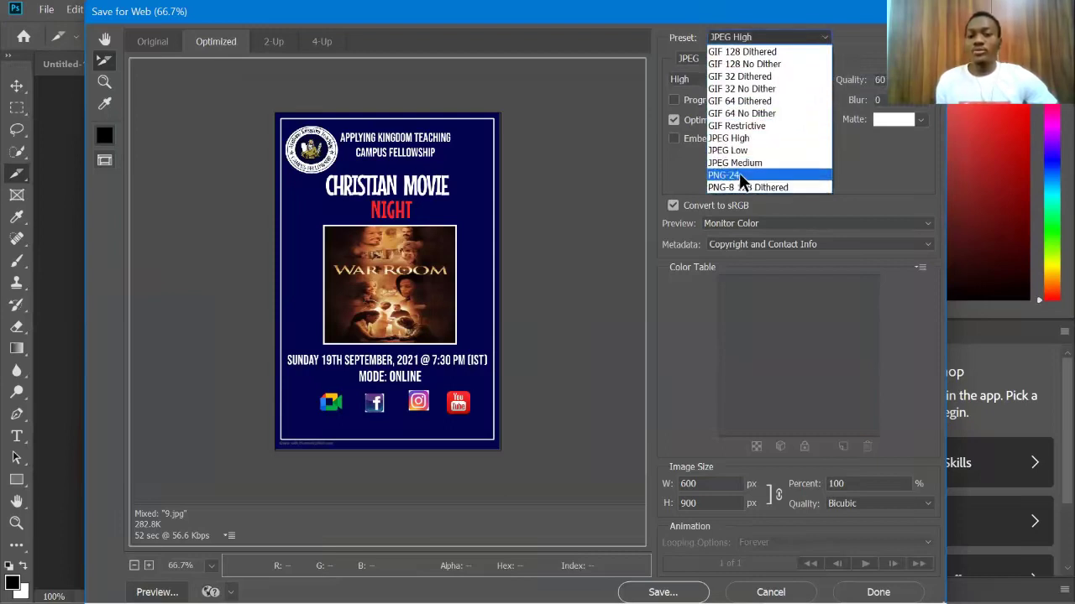
{"action": "left_click", "coordinate": [738, 175]}
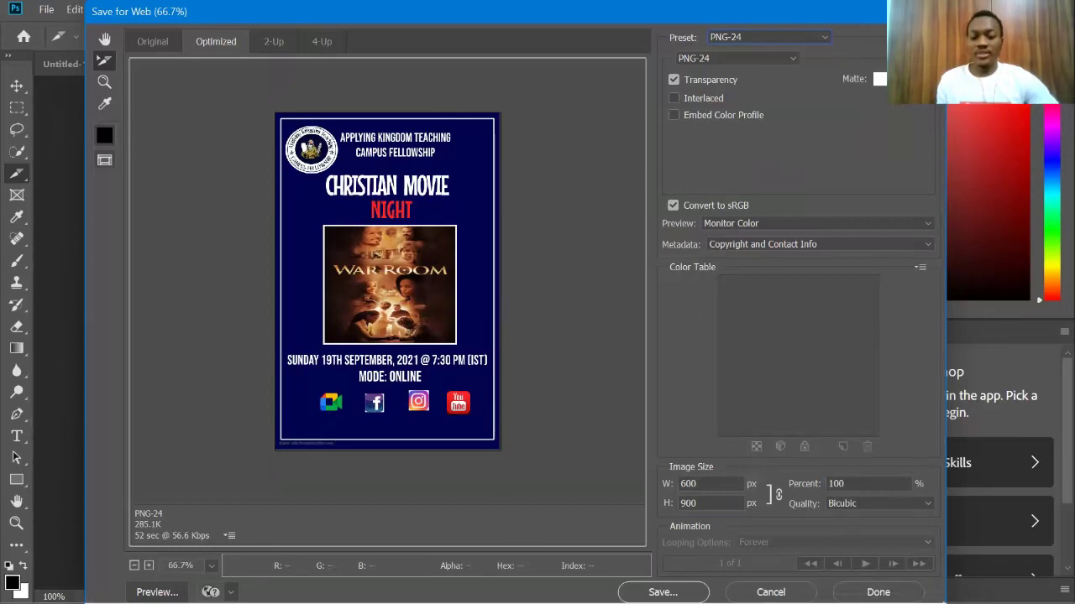
{"action": "key", "text": "Return"}
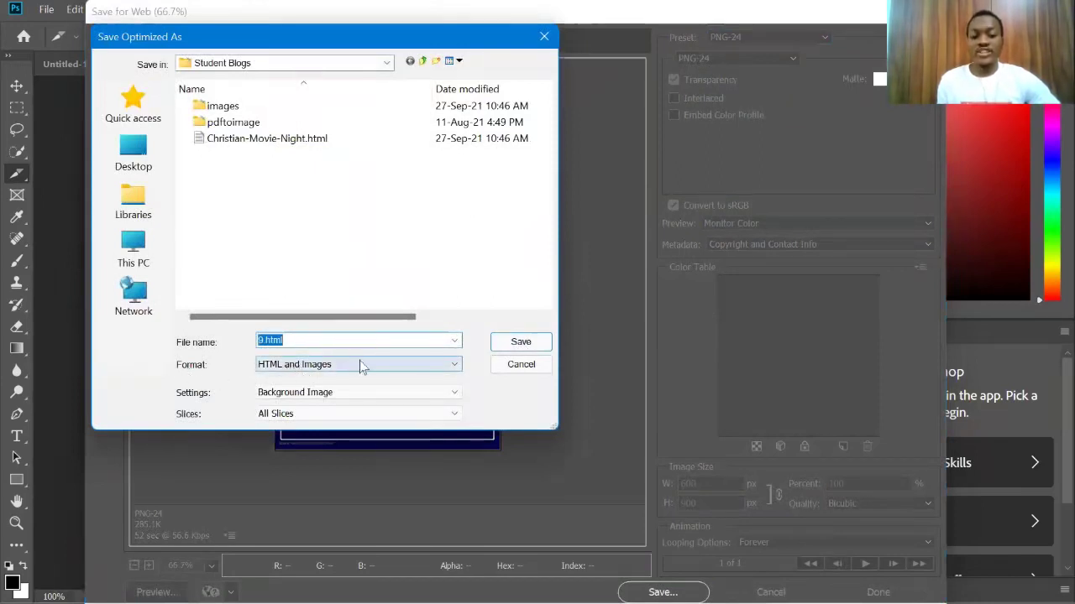
Step: Change the export file name from 9.html to POSTER 1
{"action": "left_click", "coordinate": [455, 341]}
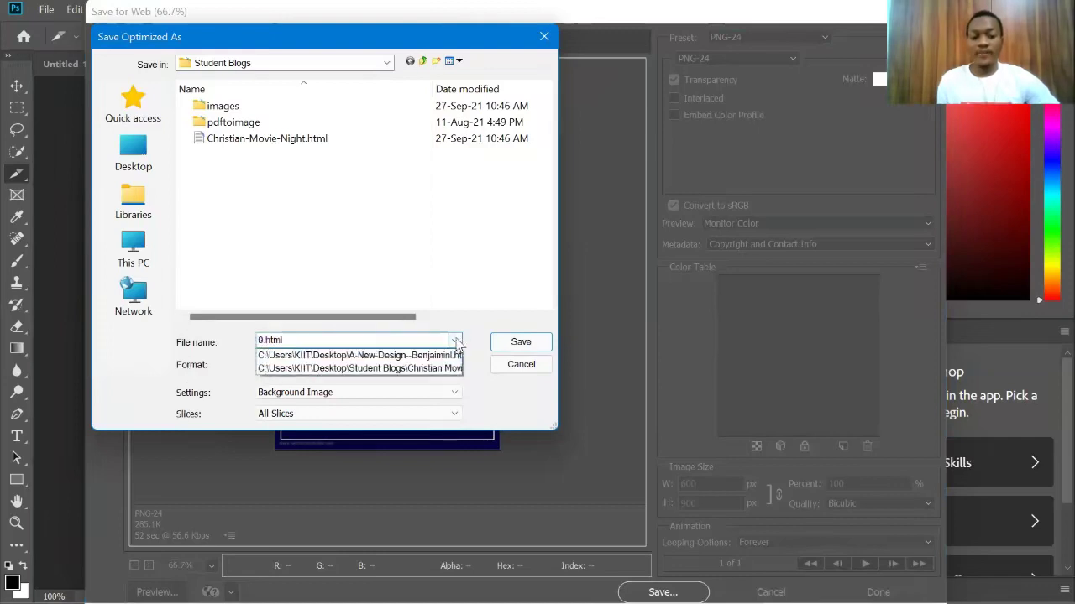
{"action": "left_click", "coordinate": [456, 341]}
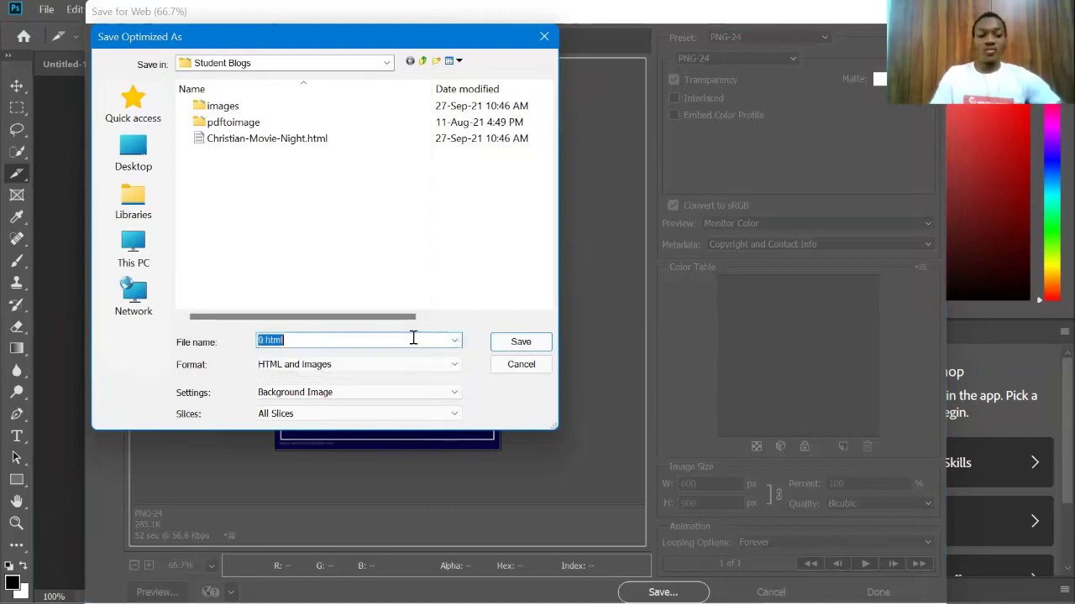
{"action": "key", "text": "BackSpace"}
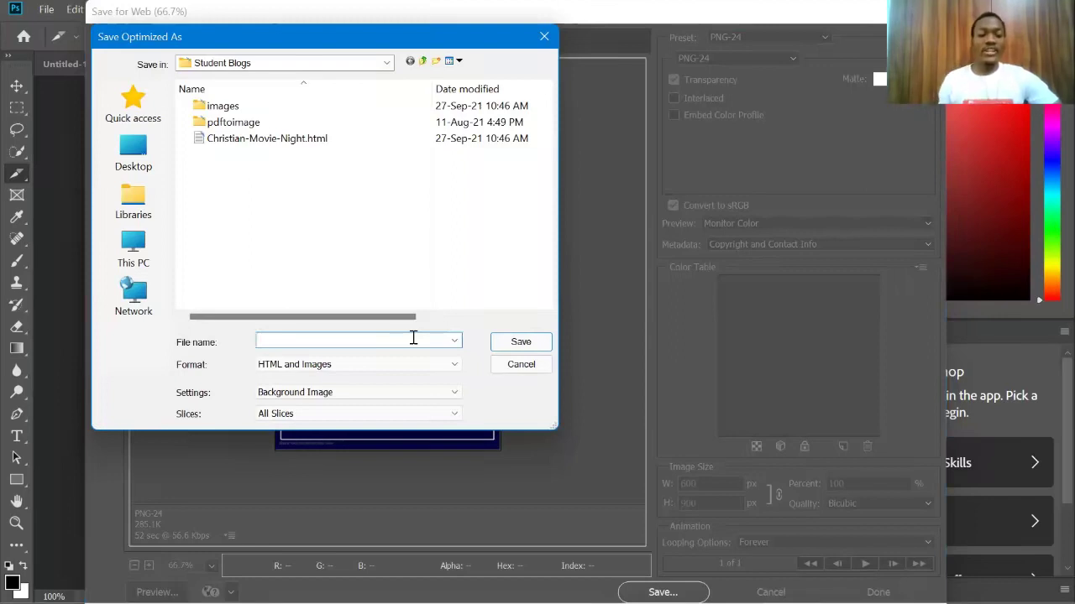
{"action": "type", "text": "POSTER 1"}
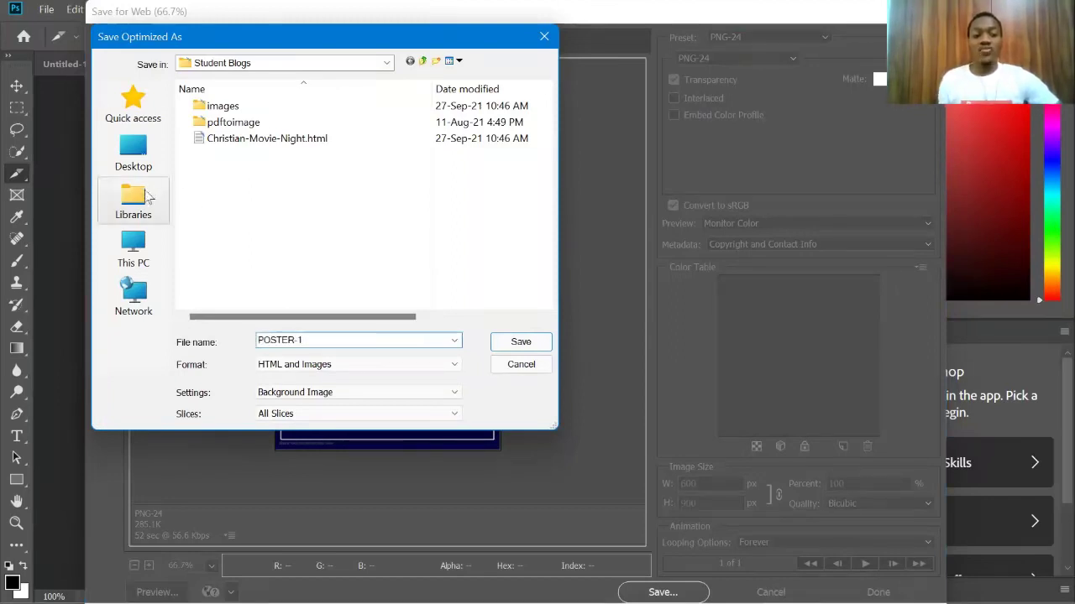
Step: Create a DEMO folder on the Desktop and save the HTML and images into it
{"action": "left_click", "coordinate": [144, 155]}
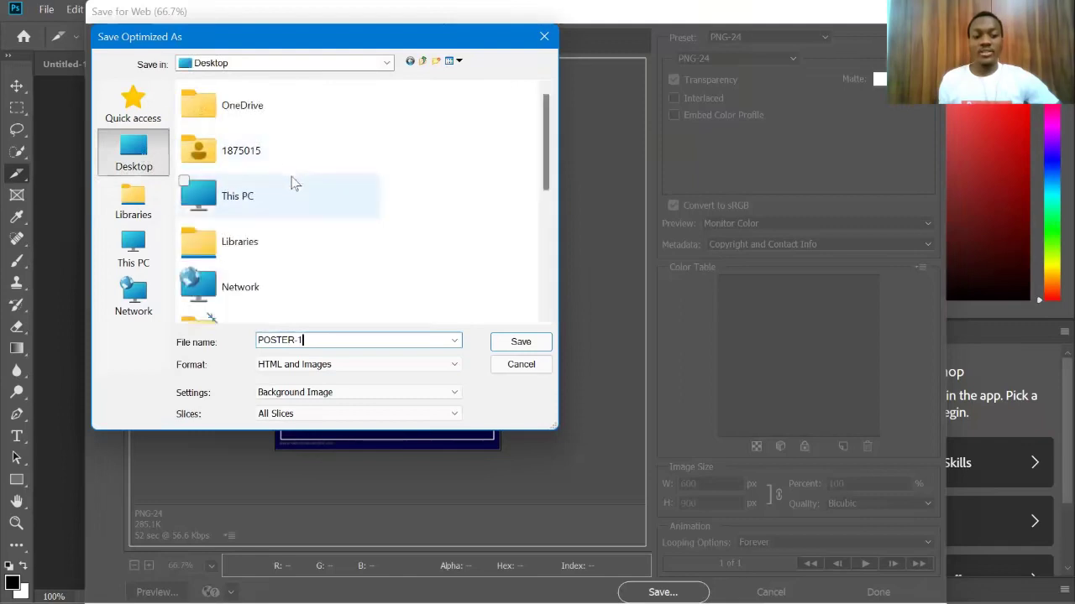
{"action": "scroll", "coordinate": [294, 182], "scroll_direction": "down", "scroll_amount": 5}
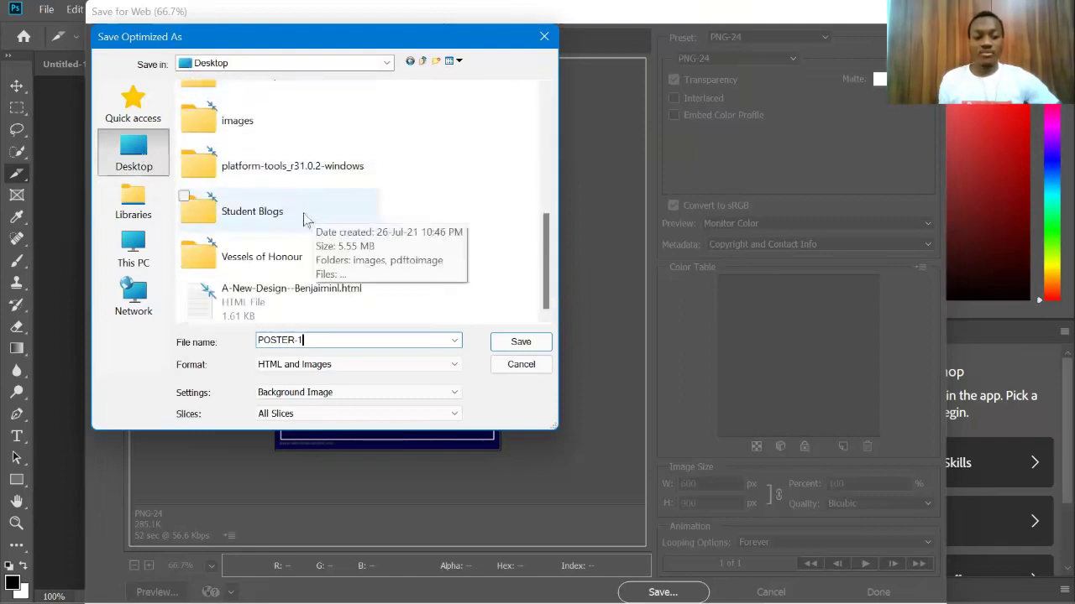
{"action": "scroll", "coordinate": [309, 210], "scroll_direction": "up", "scroll_amount": 5}
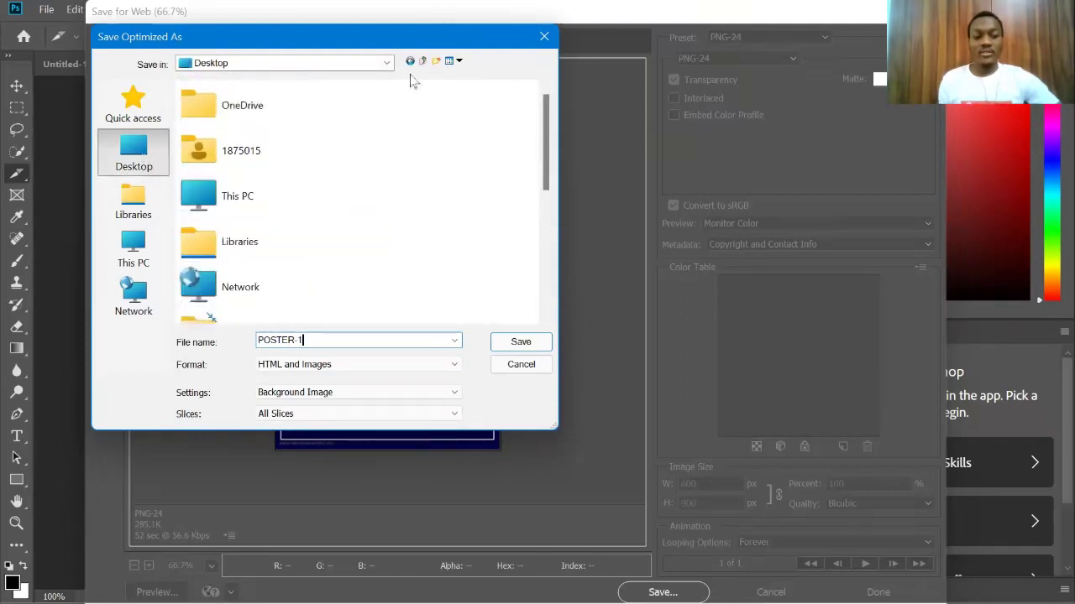
{"action": "left_click", "coordinate": [436, 62]}
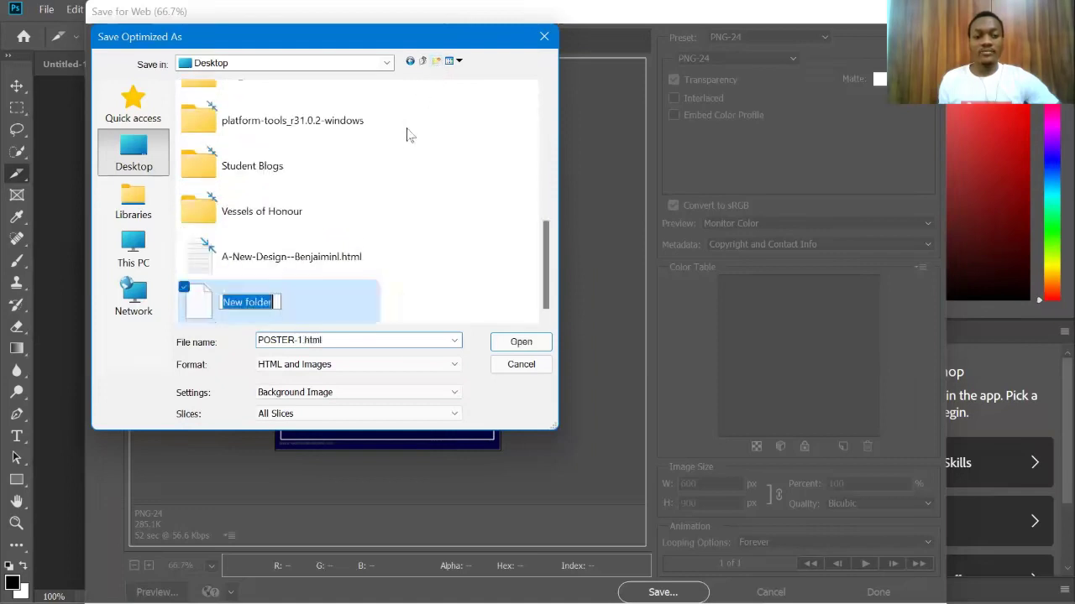
{"action": "key", "text": "Return"}
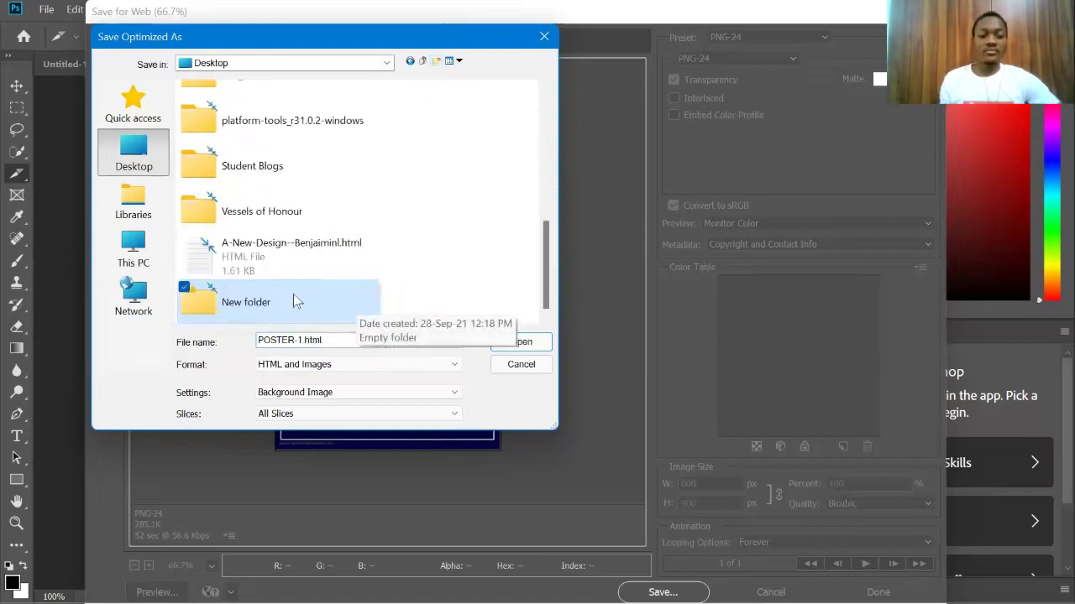
{"action": "left_click", "coordinate": [294, 299]}
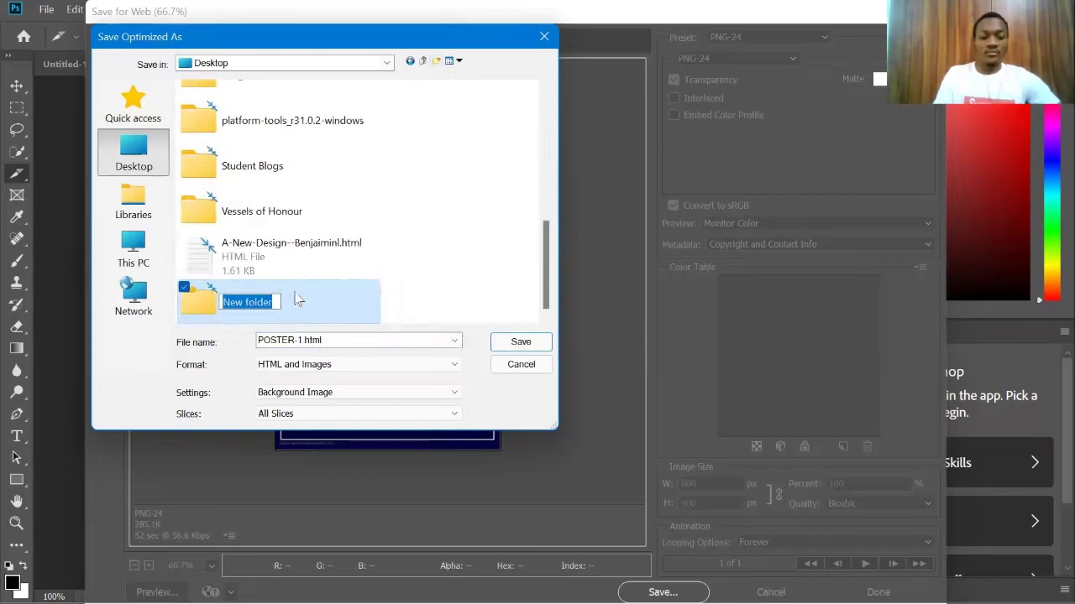
{"action": "key", "text": "BackSpace"}
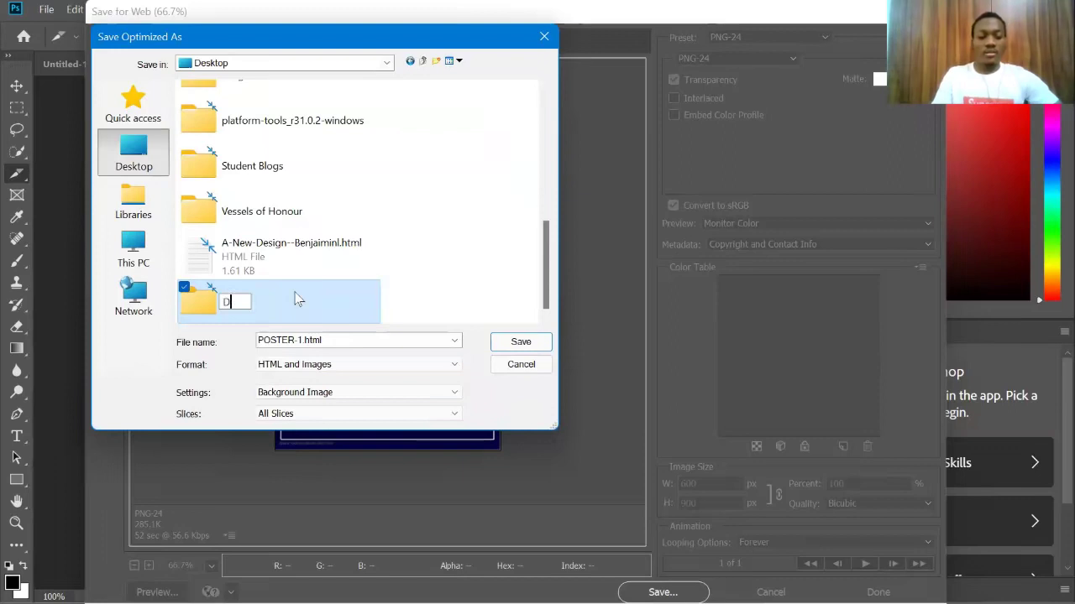
{"action": "type", "text": "EMO"}
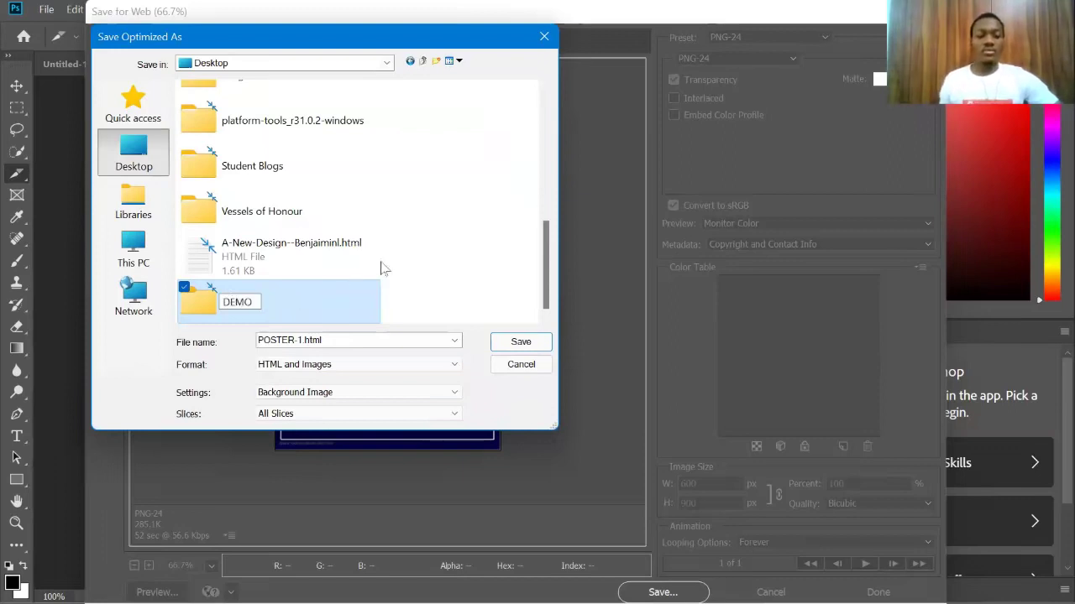
{"action": "key", "text": "Return"}
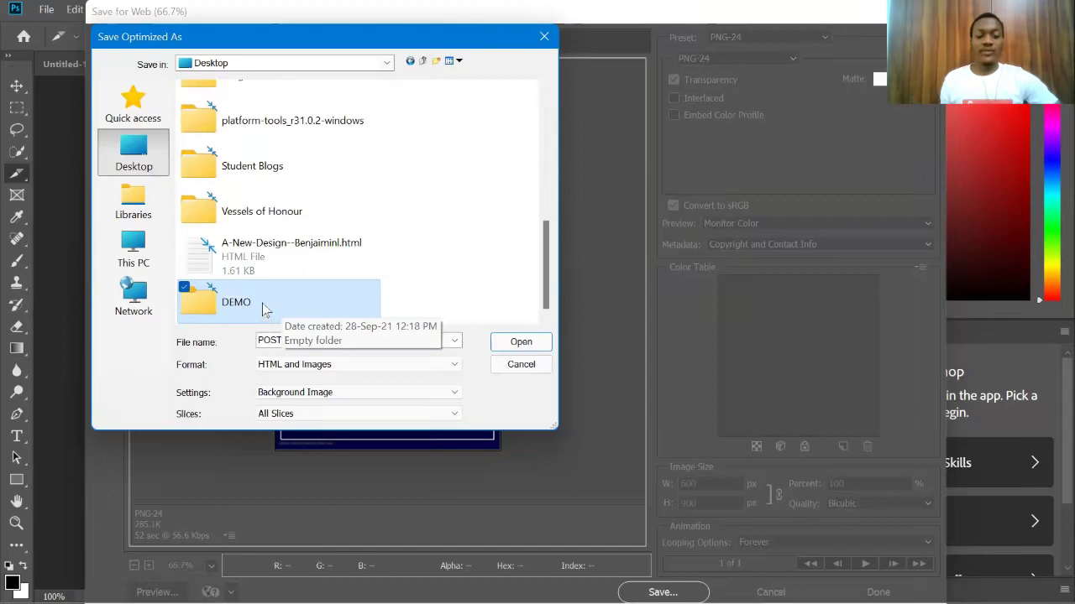
{"action": "left_click", "coordinate": [519, 341]}
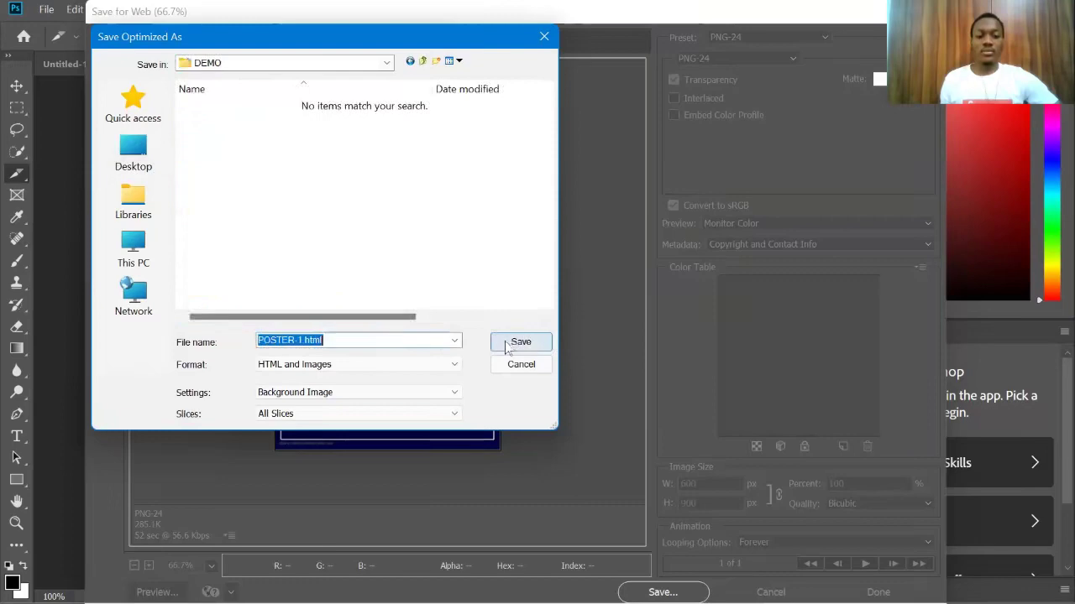
{"action": "left_click", "coordinate": [512, 342]}
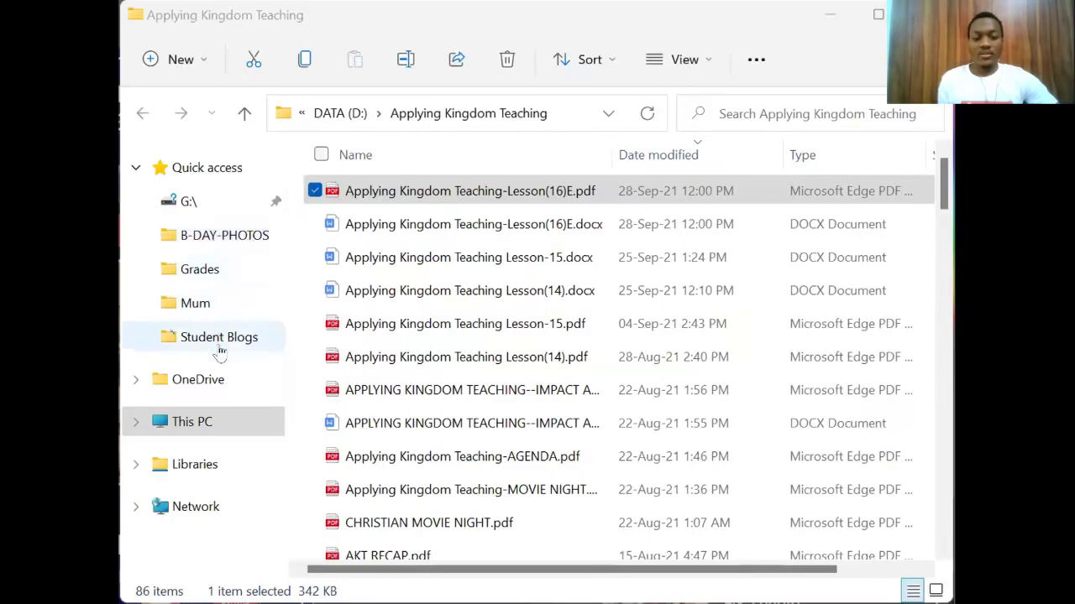
Step: Browse This PC > Desktop > DEMO > images and review the poster slices and icons
{"action": "left_click", "coordinate": [231, 422]}
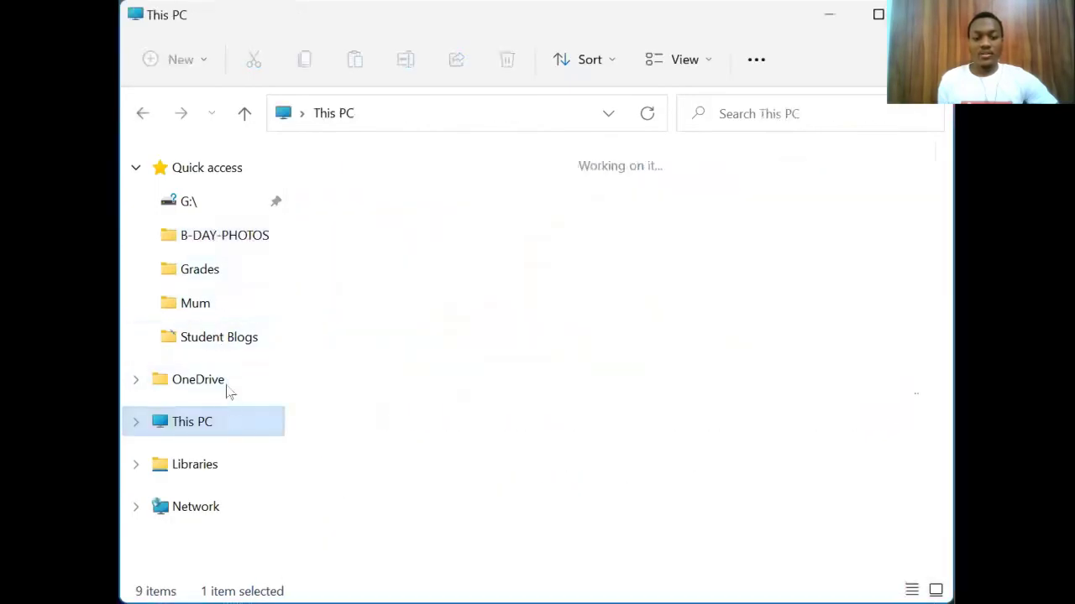
{"action": "double_click", "coordinate": [425, 206]}
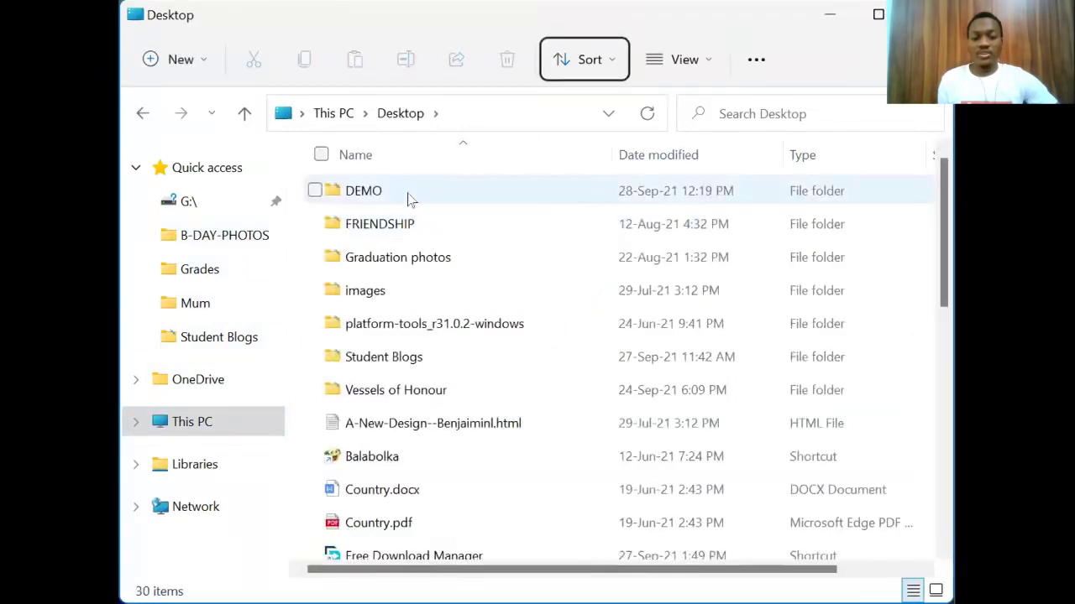
{"action": "double_click", "coordinate": [409, 195]}
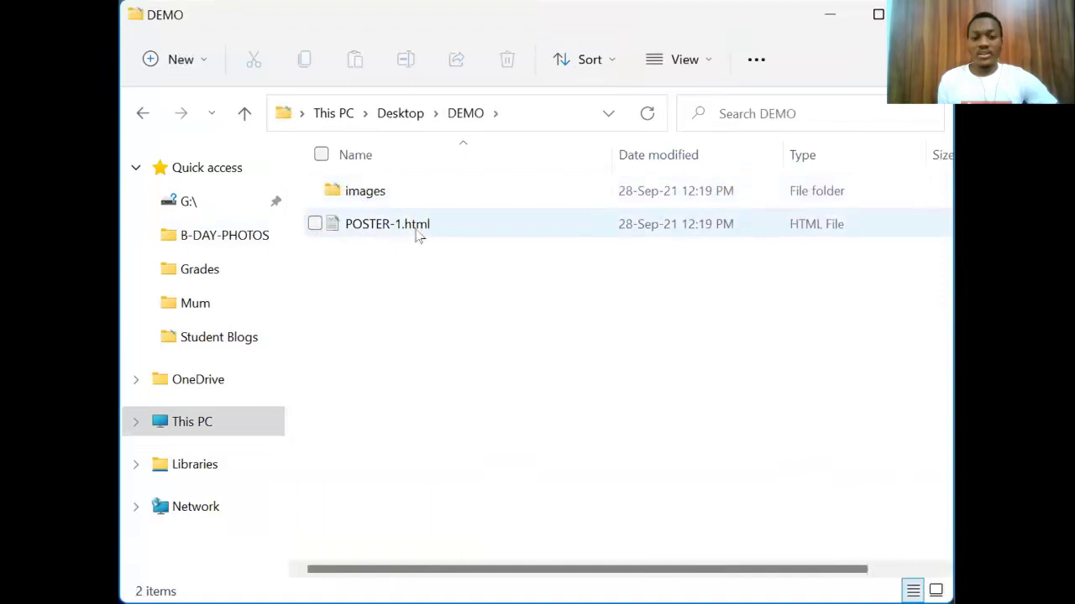
{"action": "double_click", "coordinate": [373, 195]}
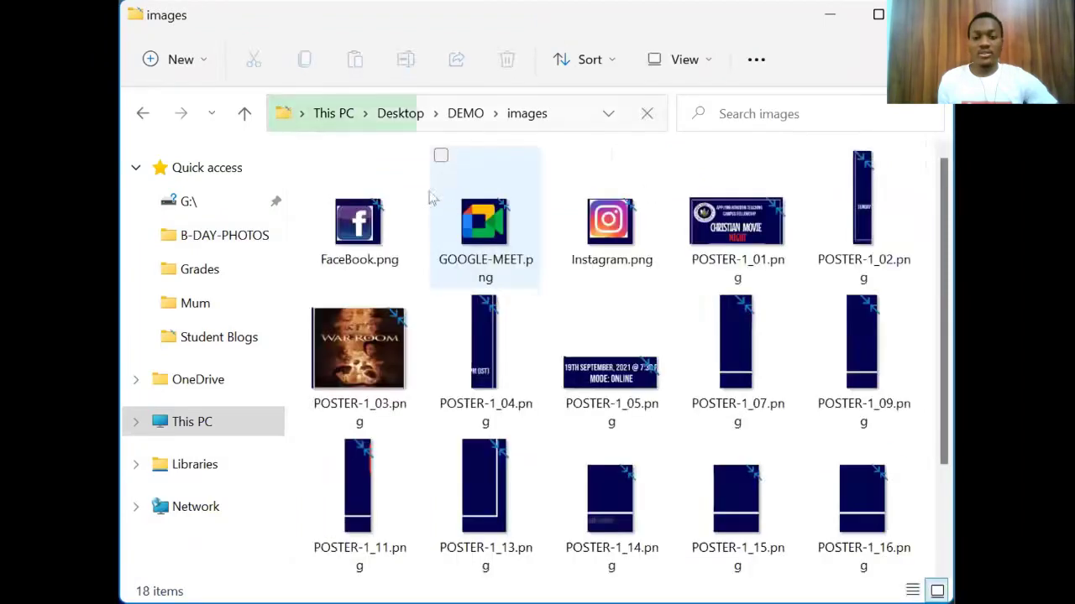
{"action": "scroll", "coordinate": [617, 220], "scroll_direction": "down", "scroll_amount": 2}
{"action": "scroll", "coordinate": [615, 220], "scroll_direction": "up", "scroll_amount": 3}
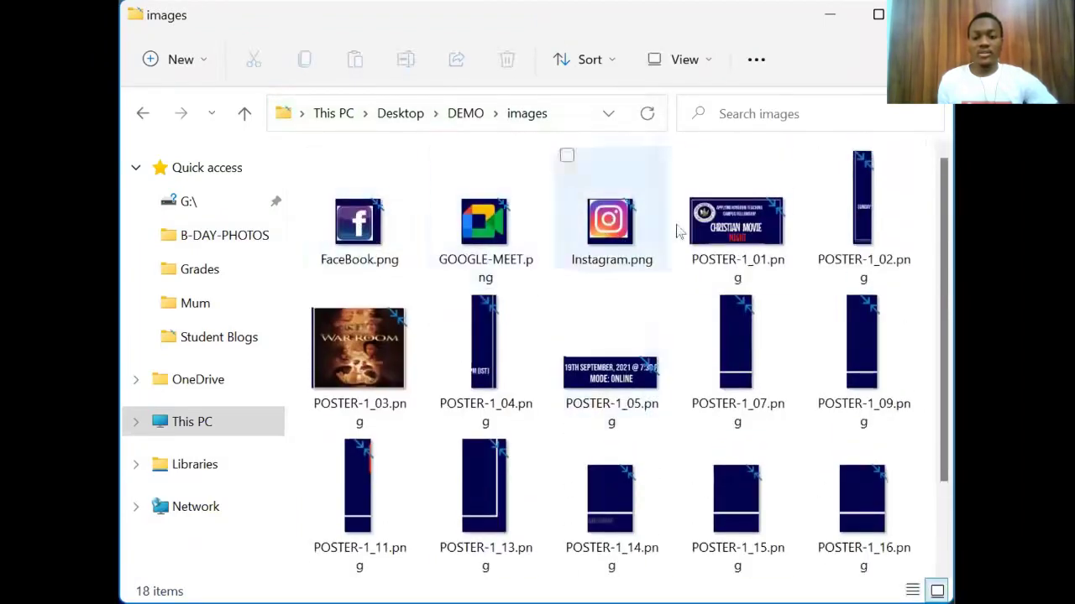
{"action": "scroll", "coordinate": [701, 239], "scroll_direction": "down", "scroll_amount": 2}
{"action": "scroll", "coordinate": [707, 413], "scroll_direction": "up", "scroll_amount": 2}
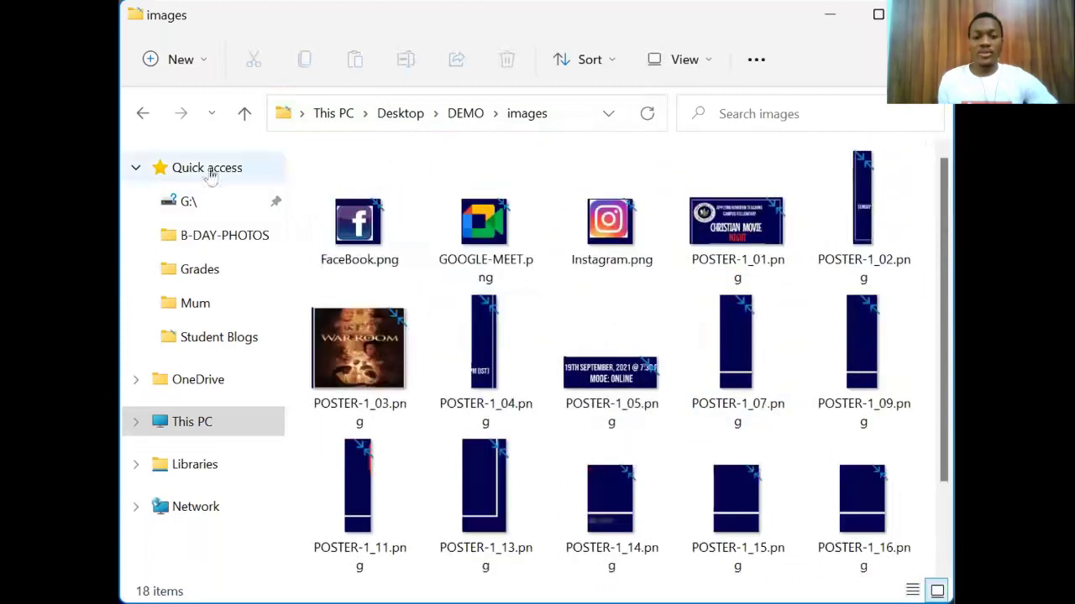
Step: Go back up through DEMO and Desktop to This PC
{"action": "left_click", "coordinate": [141, 112]}
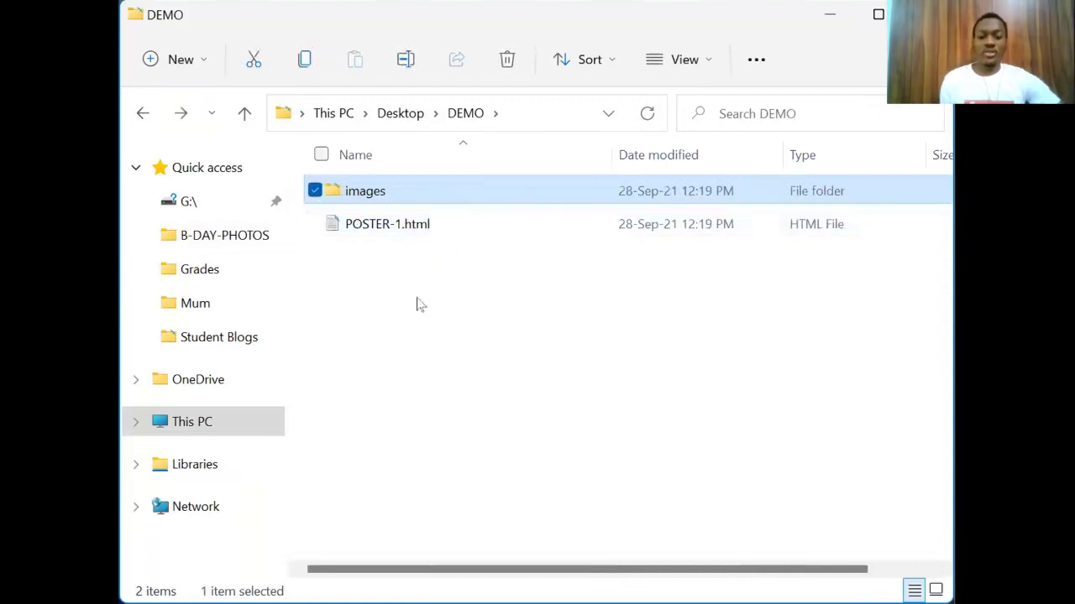
{"action": "scroll", "coordinate": [367, 213], "scroll_direction": "right", "scroll_amount": 2}
{"action": "scroll", "coordinate": [372, 218], "scroll_direction": "left", "scroll_amount": 2}
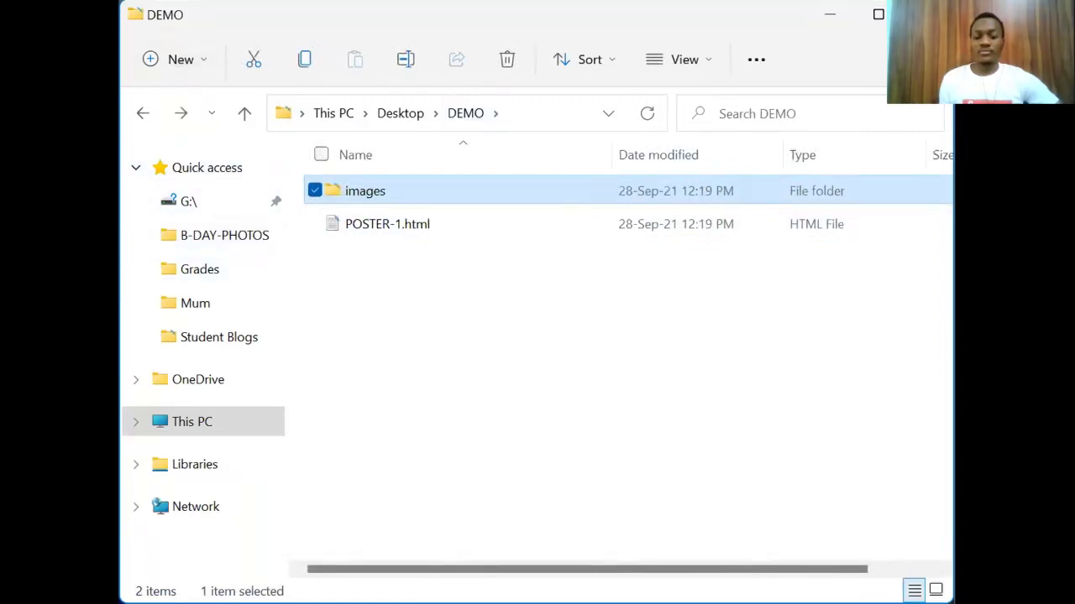
{"action": "left_click", "coordinate": [140, 113]}
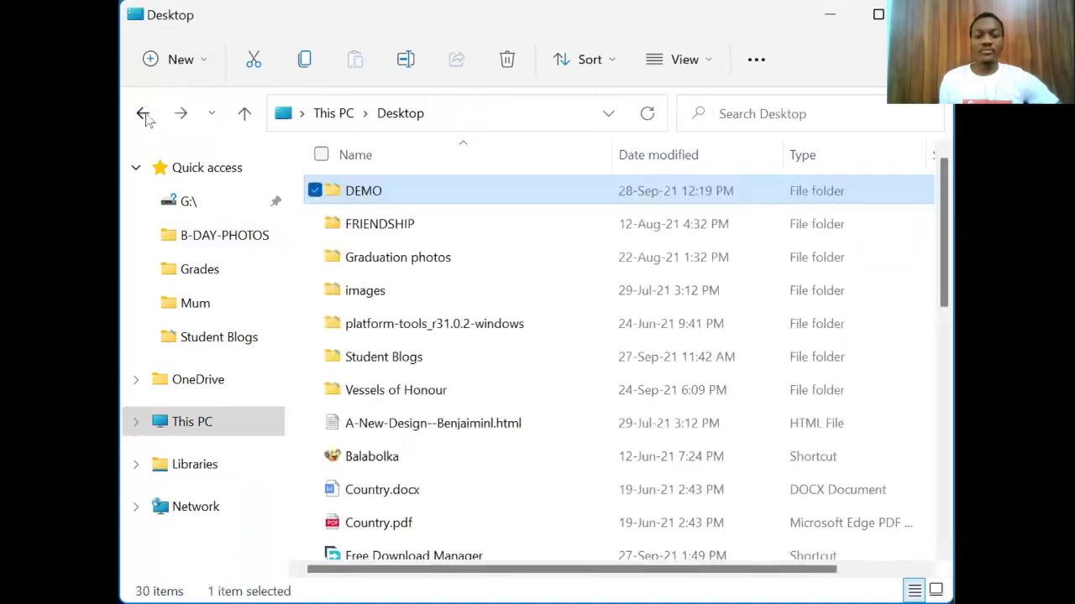
{"action": "left_click", "coordinate": [142, 113]}
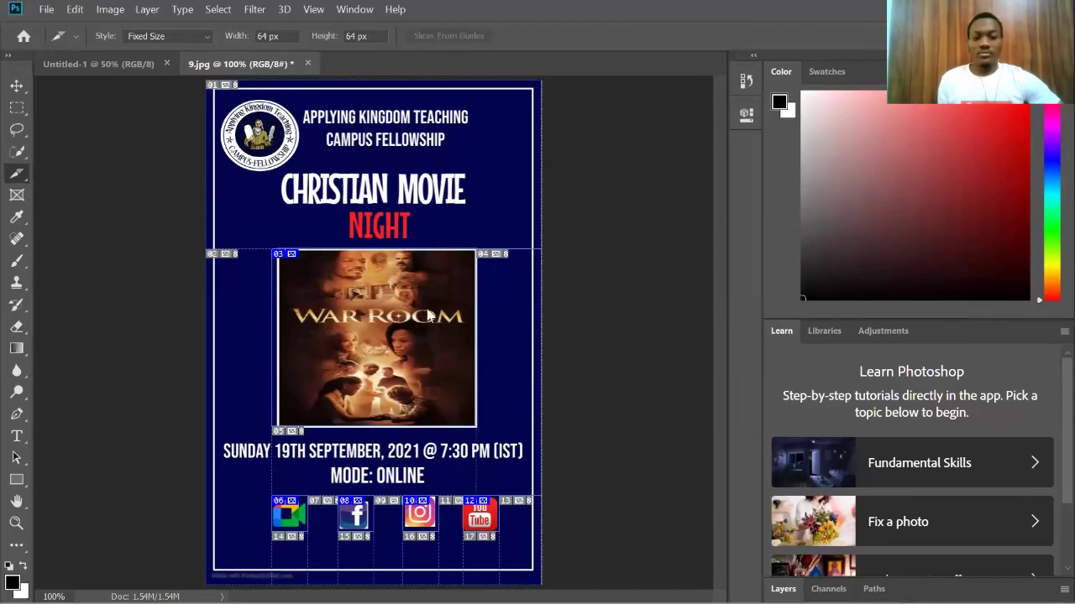
Step: Open Save for Web (Legacy) for the poster and hide the slice overlays
{"action": "left_click", "coordinate": [47, 10]}
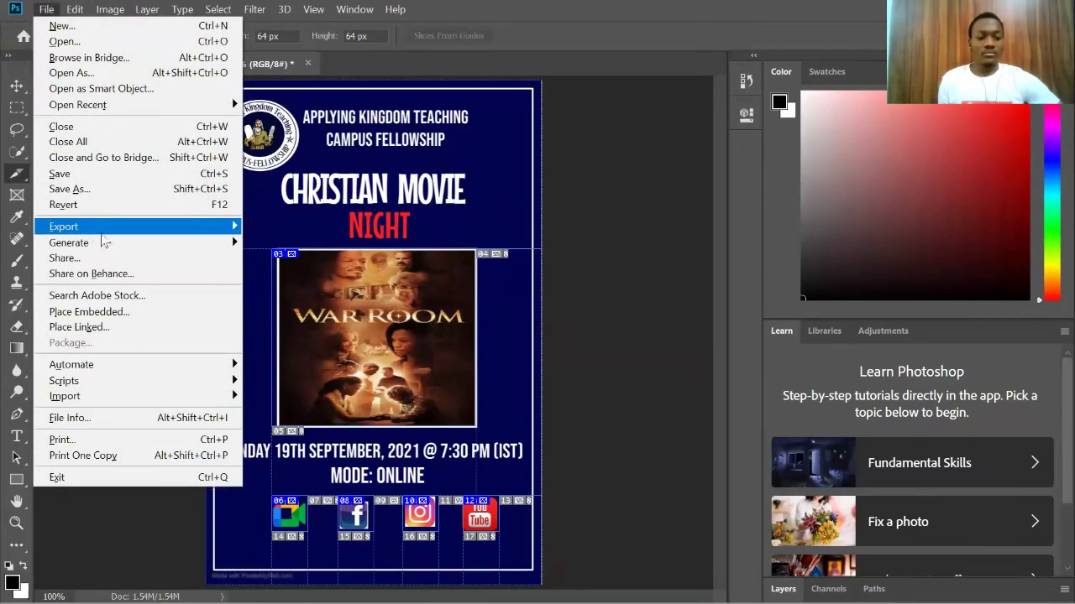
{"action": "mouse_move", "coordinate": [187, 231]}
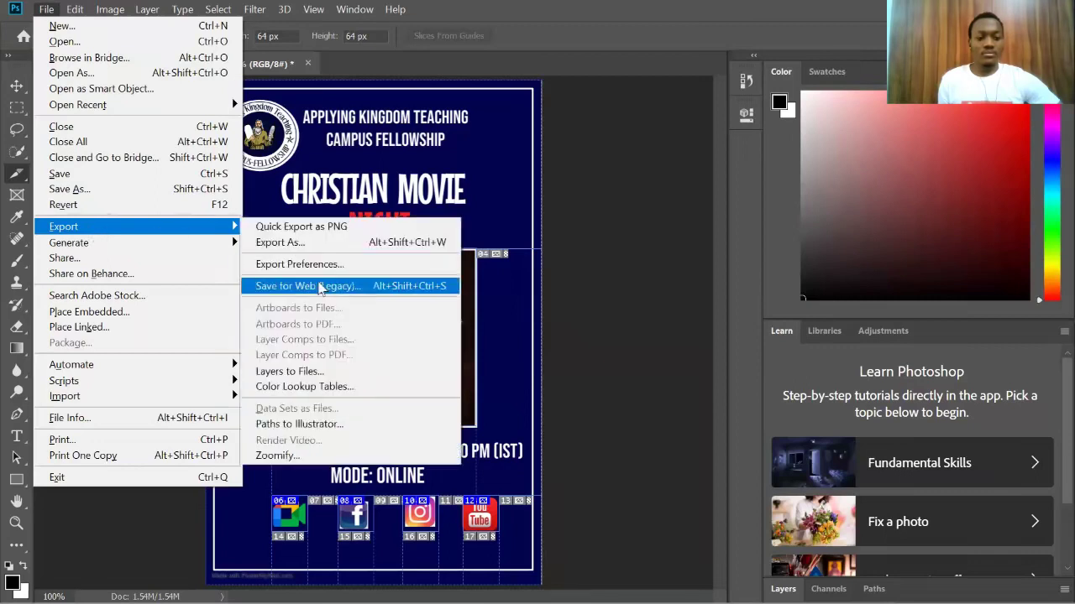
{"action": "left_click", "coordinate": [319, 287]}
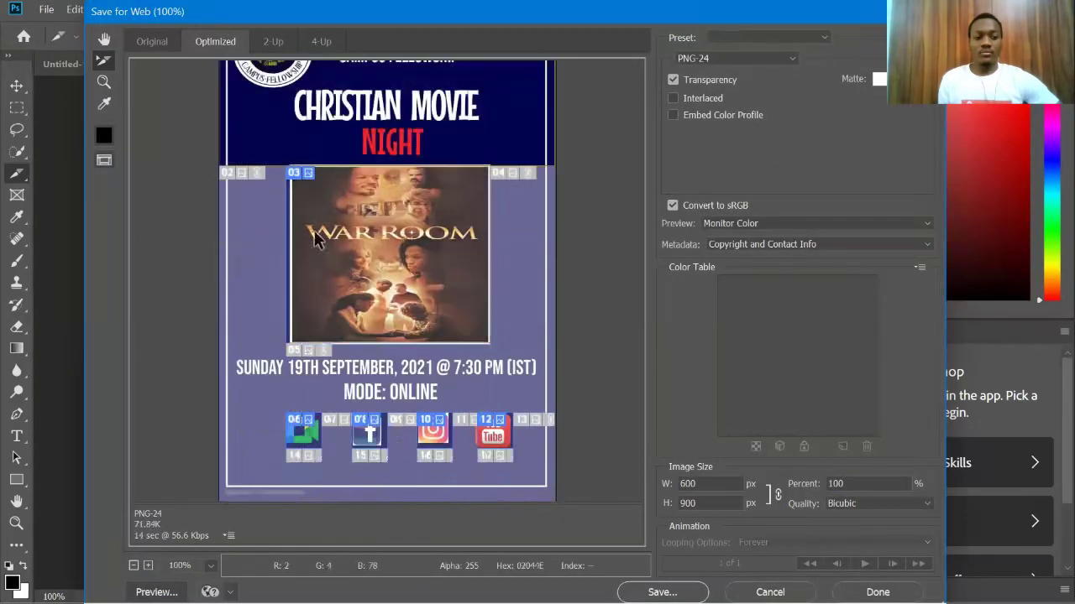
{"action": "left_click", "coordinate": [440, 116], "text": "shift"}
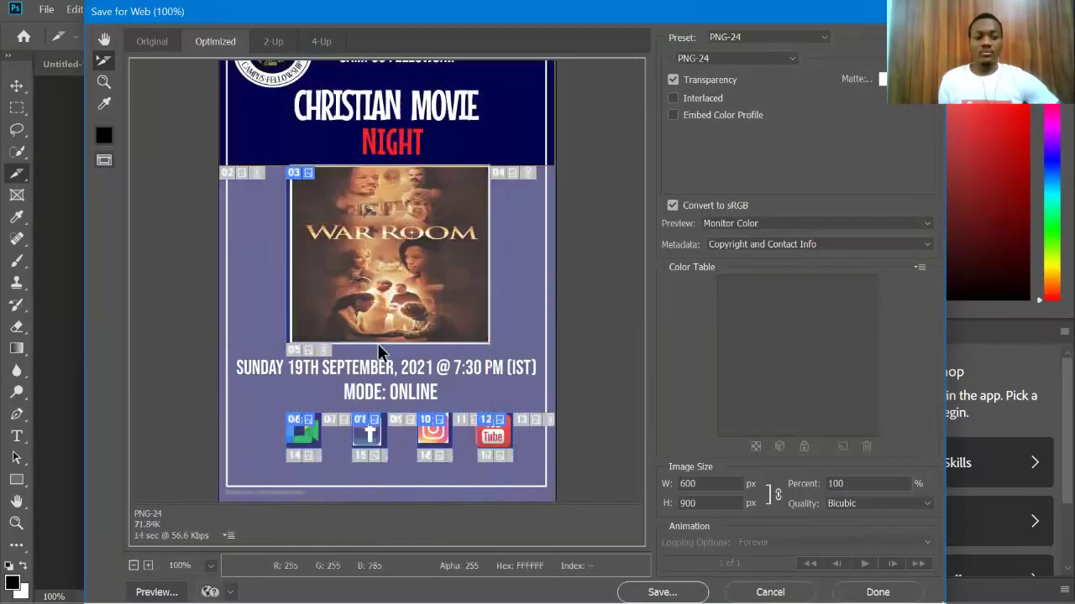
{"action": "left_click", "coordinate": [102, 162]}
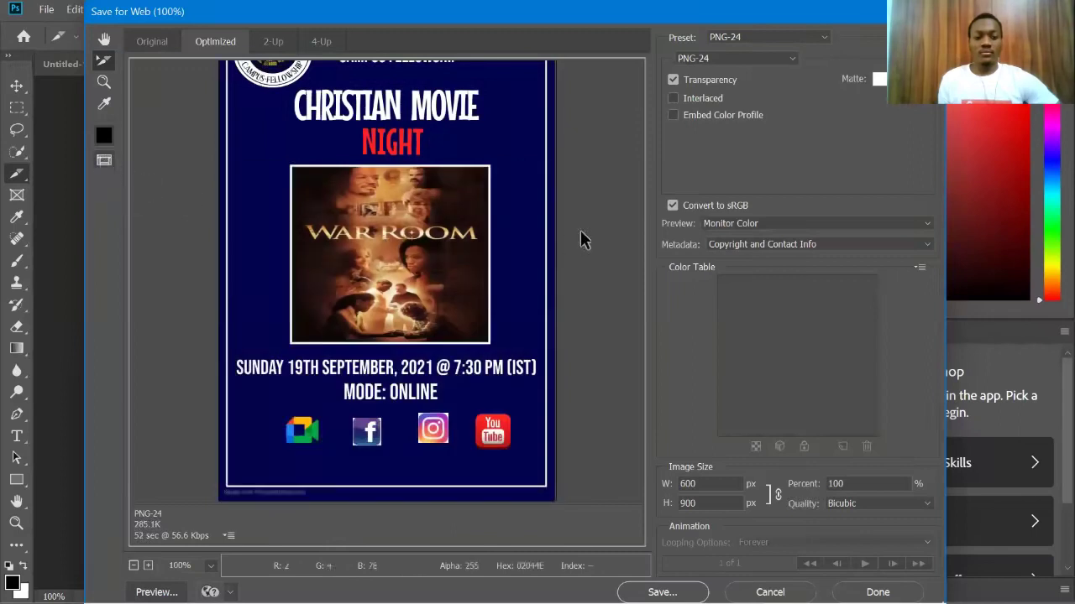
Step: Apply the JPEG High preset and close the window with Done, without saving a file
{"action": "left_click", "coordinate": [792, 60]}
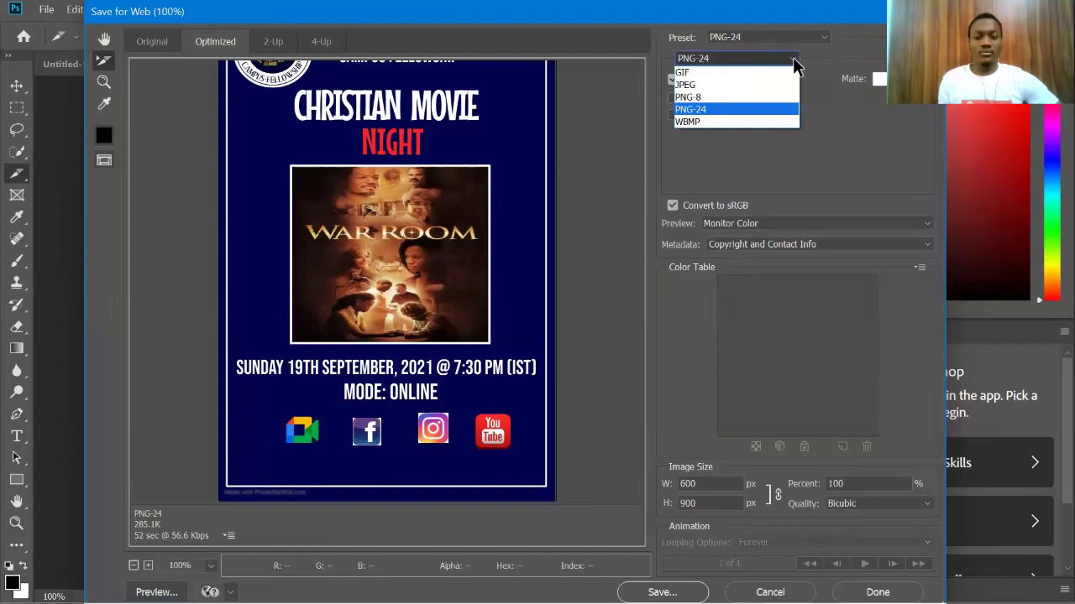
{"action": "left_click", "coordinate": [793, 60]}
{"action": "left_click", "coordinate": [823, 39]}
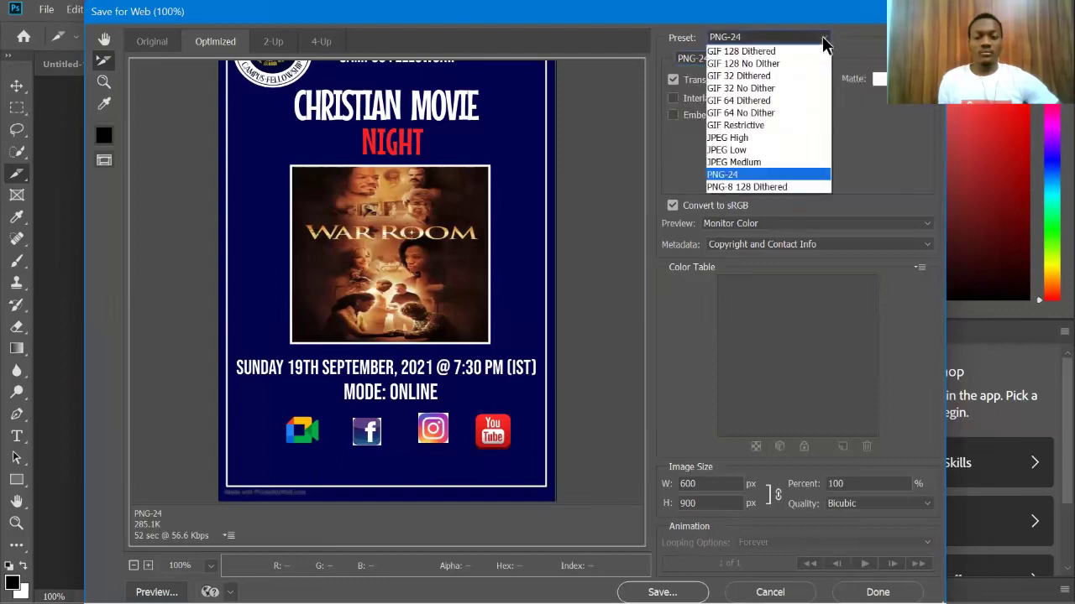
{"action": "left_click", "coordinate": [755, 137]}
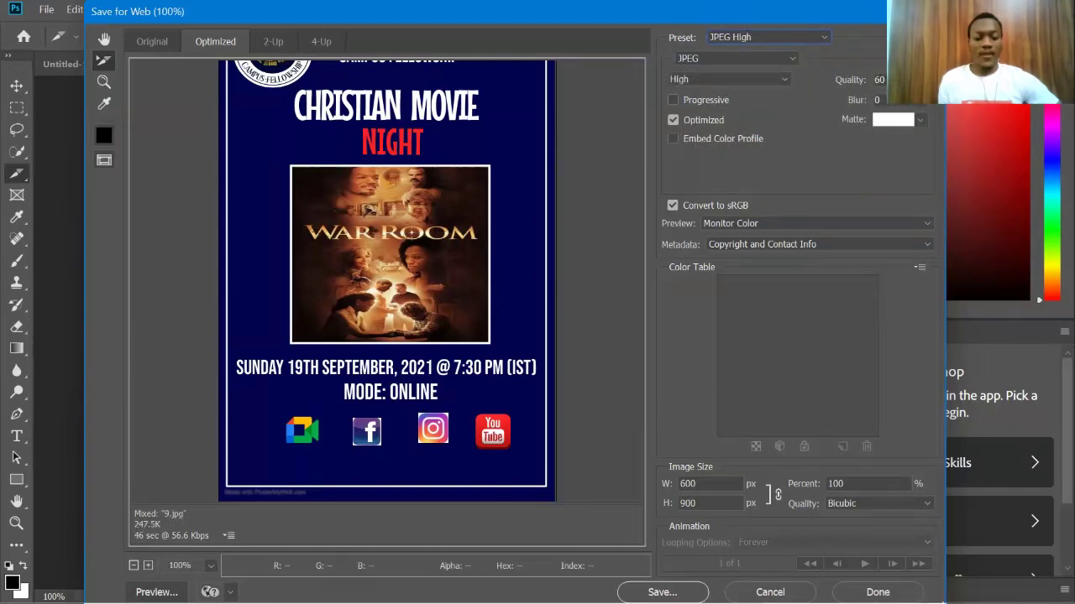
{"action": "left_click", "coordinate": [663, 592]}
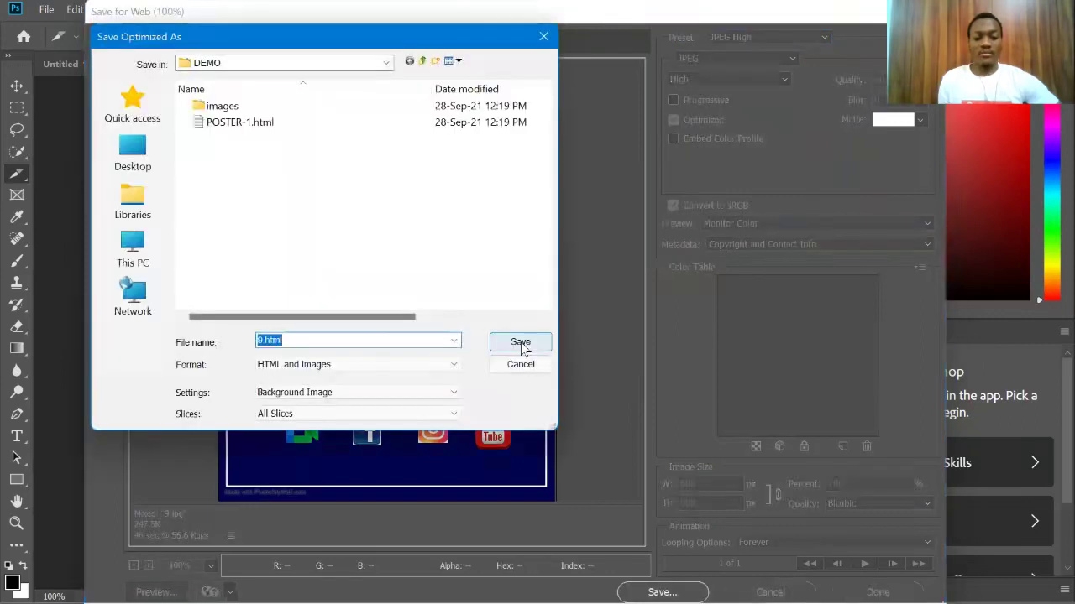
{"action": "left_click", "coordinate": [530, 370]}
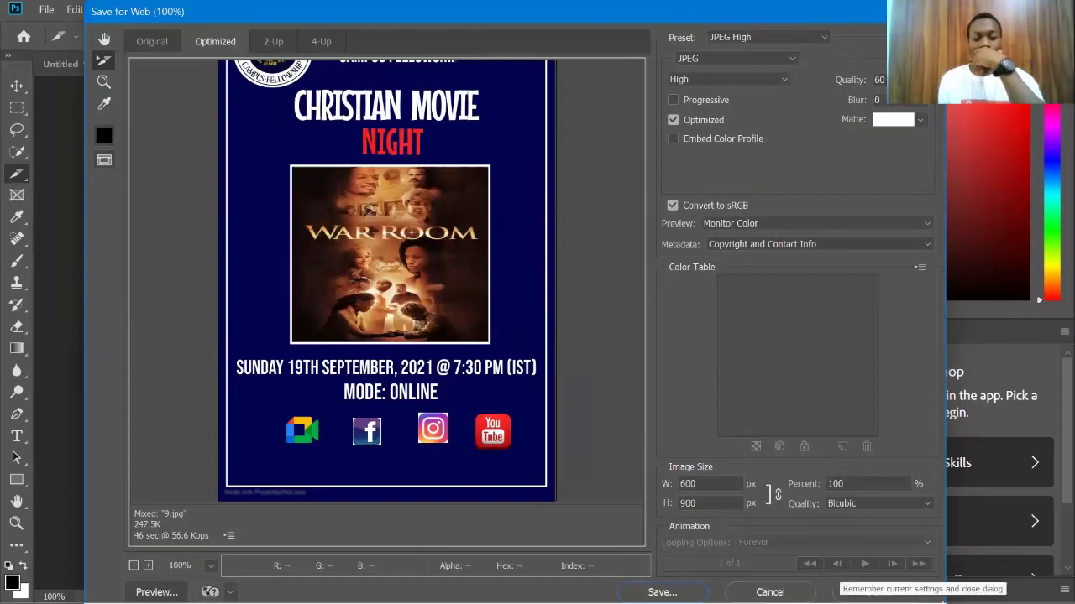
{"action": "left_click", "coordinate": [878, 592]}
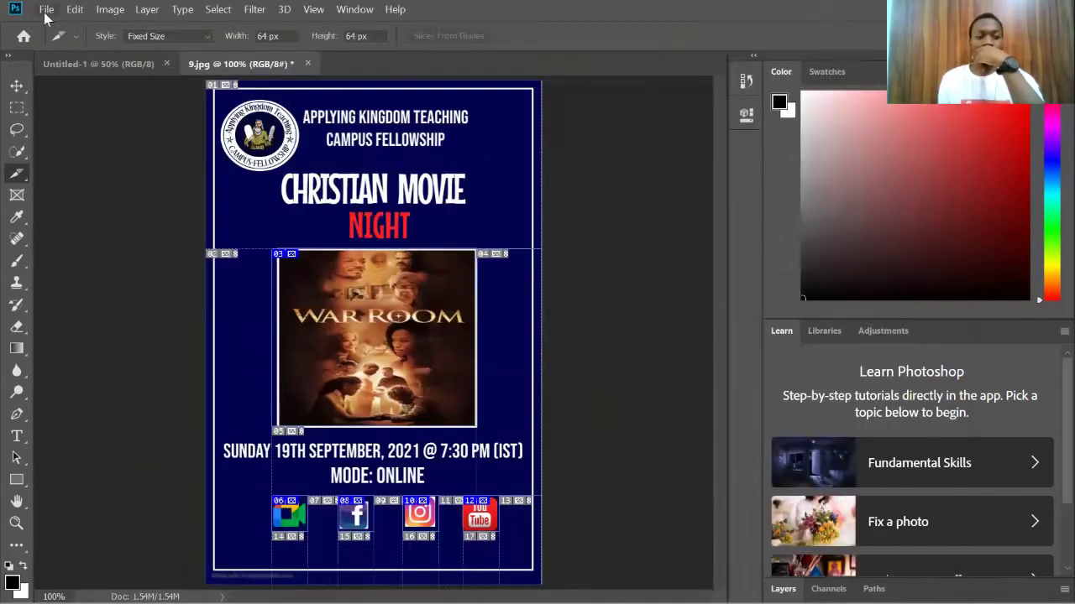
{"action": "left_click", "coordinate": [47, 12]}
{"action": "left_click", "coordinate": [89, 185]}
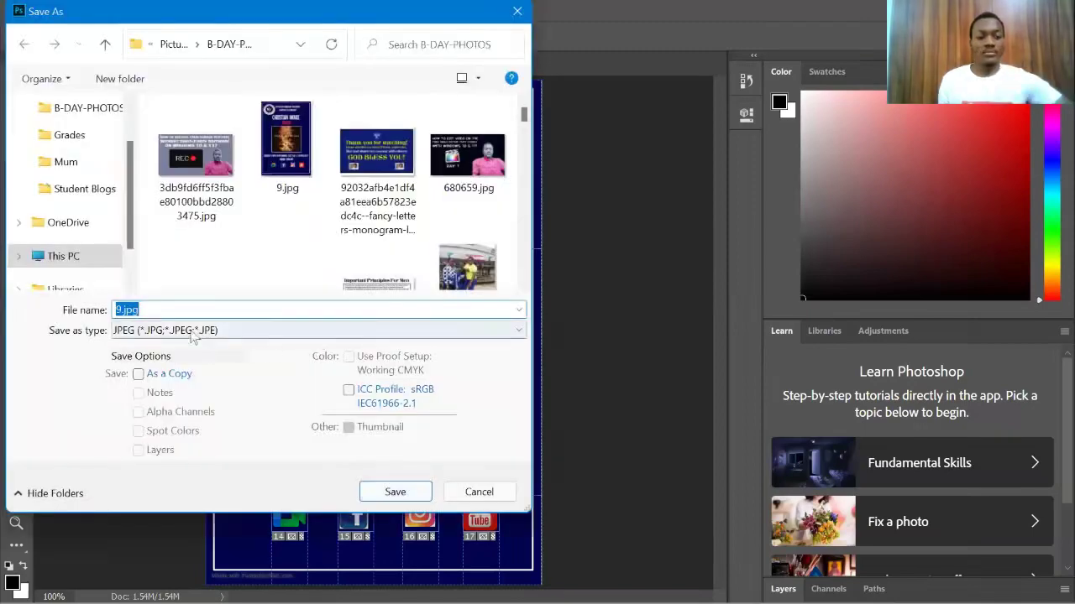
{"action": "left_click", "coordinate": [519, 337]}
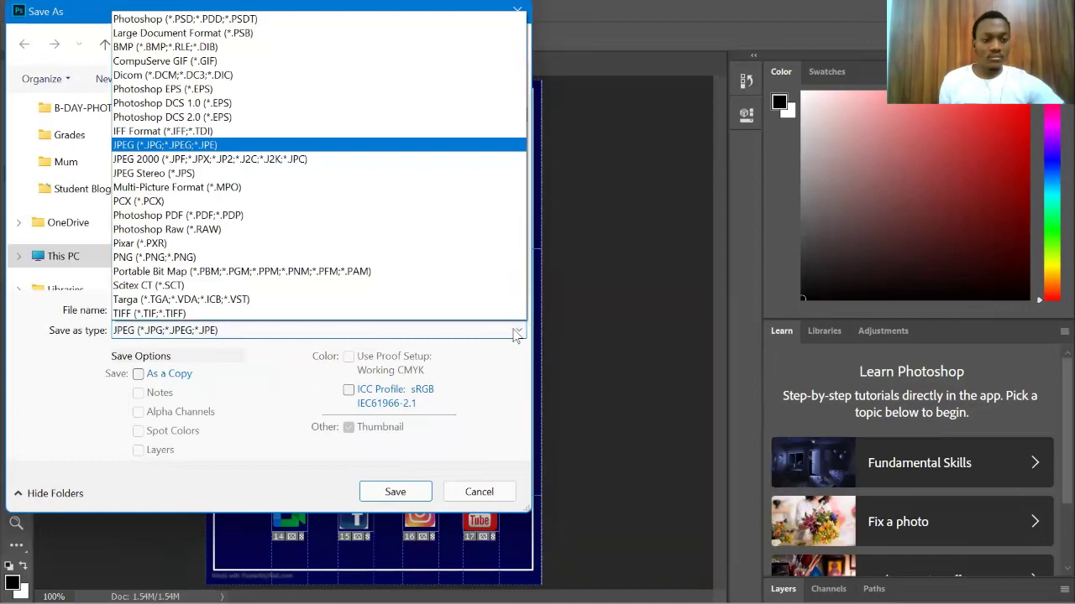
{"action": "left_click", "coordinate": [517, 334]}
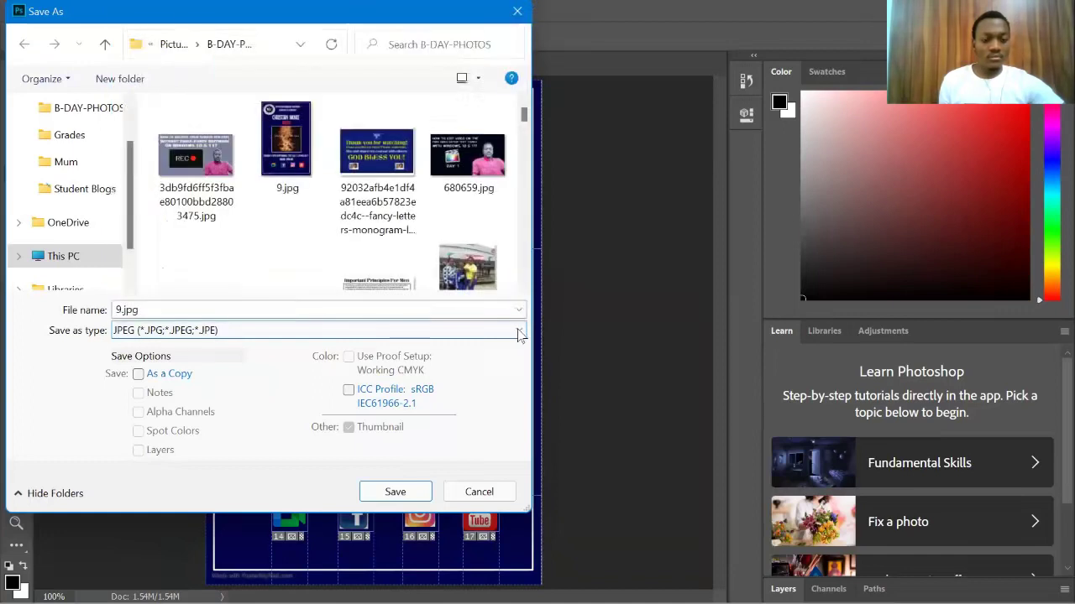
{"action": "left_click", "coordinate": [319, 308]}
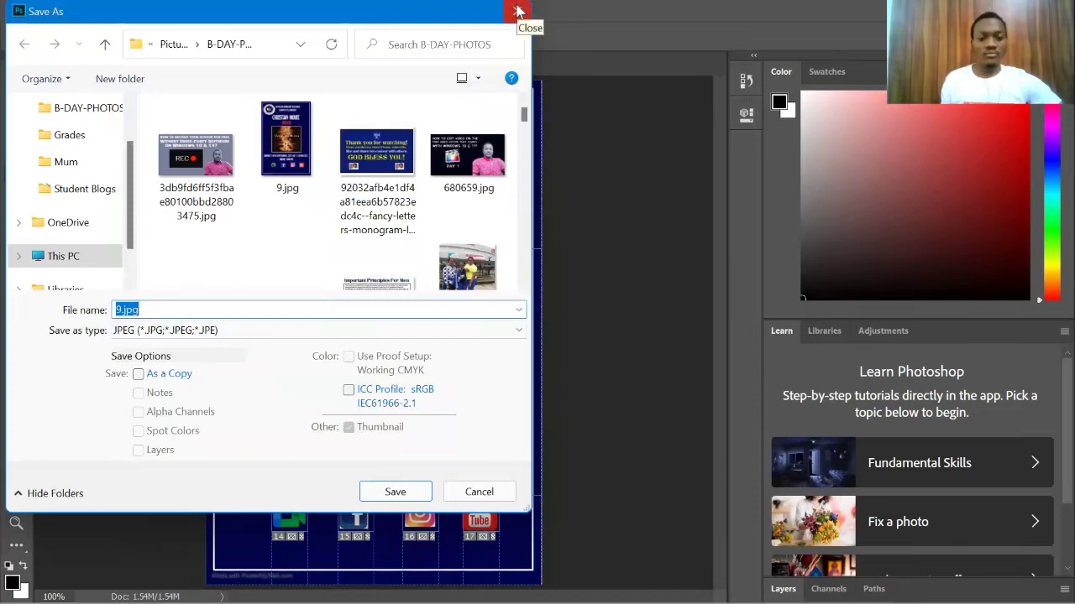
{"action": "left_click", "coordinate": [518, 11]}
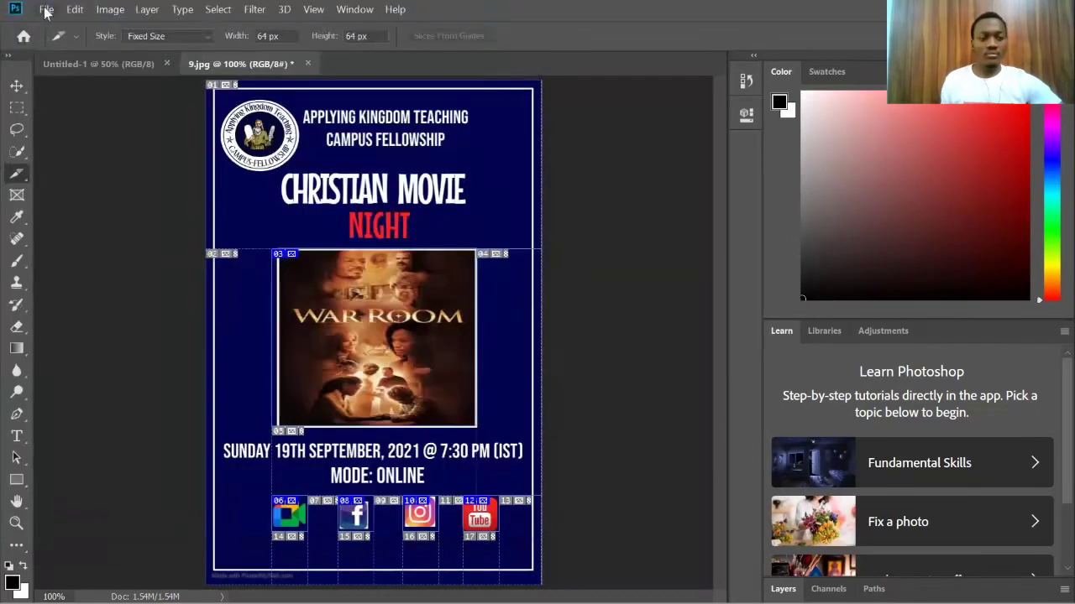
Step: Reopen Save for Web (Legacy) with slice outlines hidden, leaving the preview zoom unchanged
{"action": "left_click", "coordinate": [46, 12]}
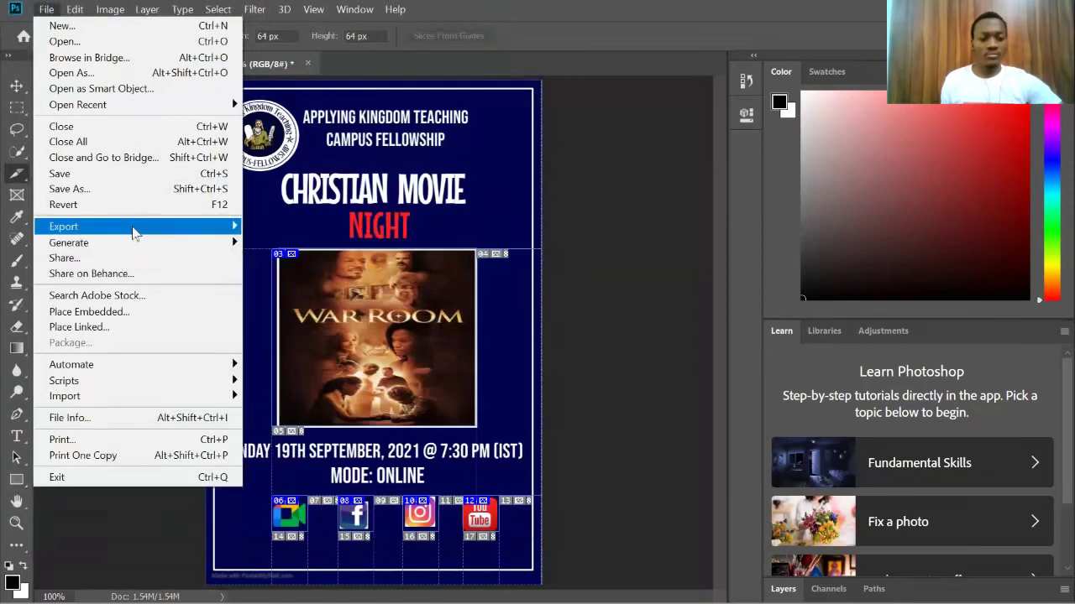
{"action": "mouse_move", "coordinate": [134, 232]}
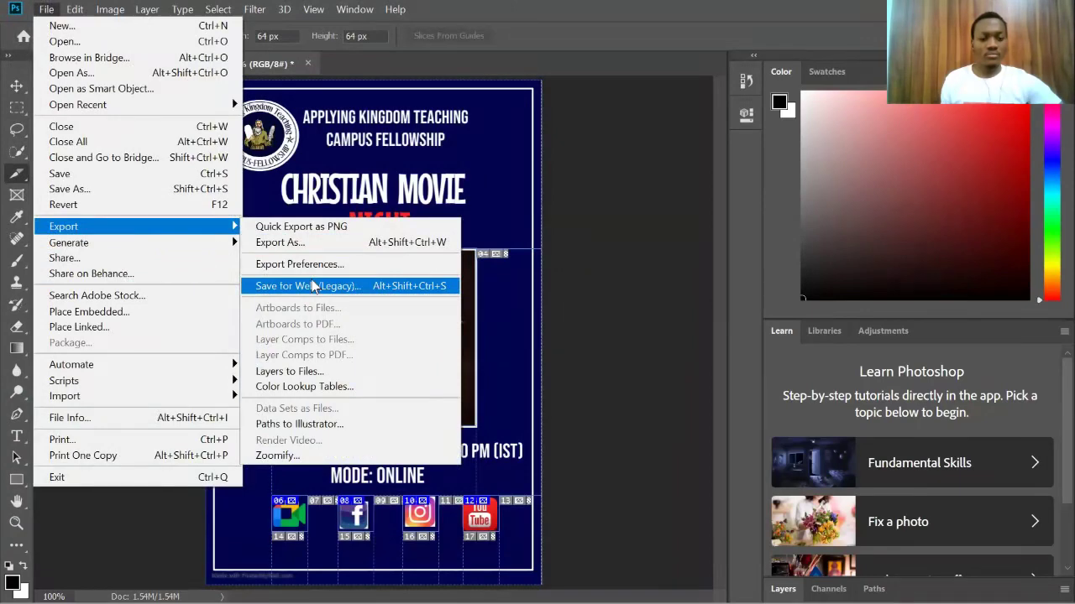
{"action": "left_click", "coordinate": [312, 287]}
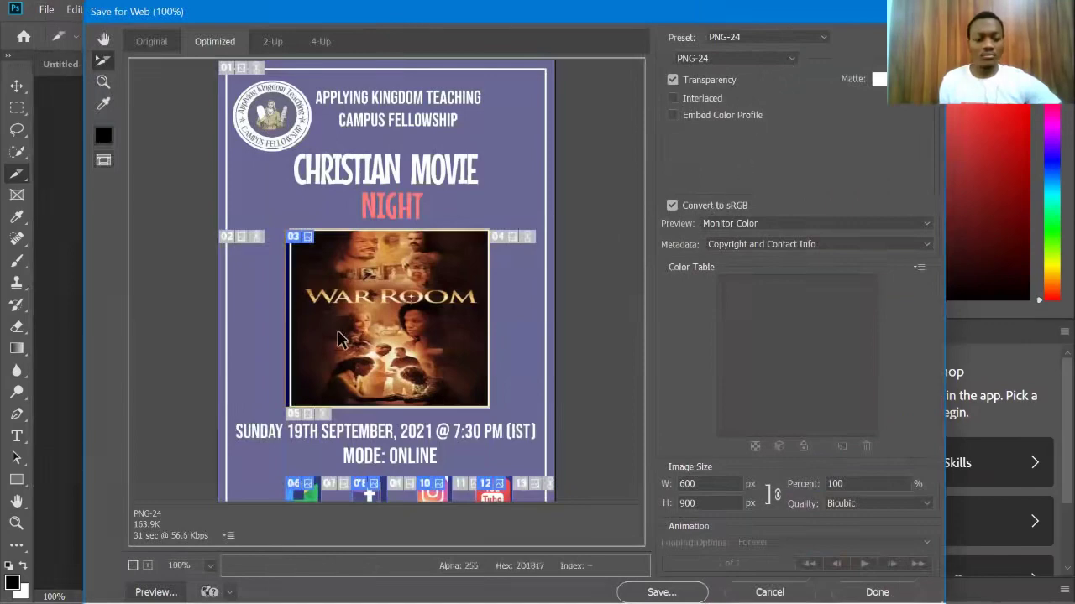
{"action": "left_click", "coordinate": [103, 159]}
{"action": "scroll", "coordinate": [492, 331], "scroll_direction": "down", "scroll_amount": 2}
{"action": "scroll", "coordinate": [492, 307], "scroll_direction": "up", "scroll_amount": 2}
{"action": "scroll", "coordinate": [492, 307], "scroll_direction": "down", "scroll_amount": 2}
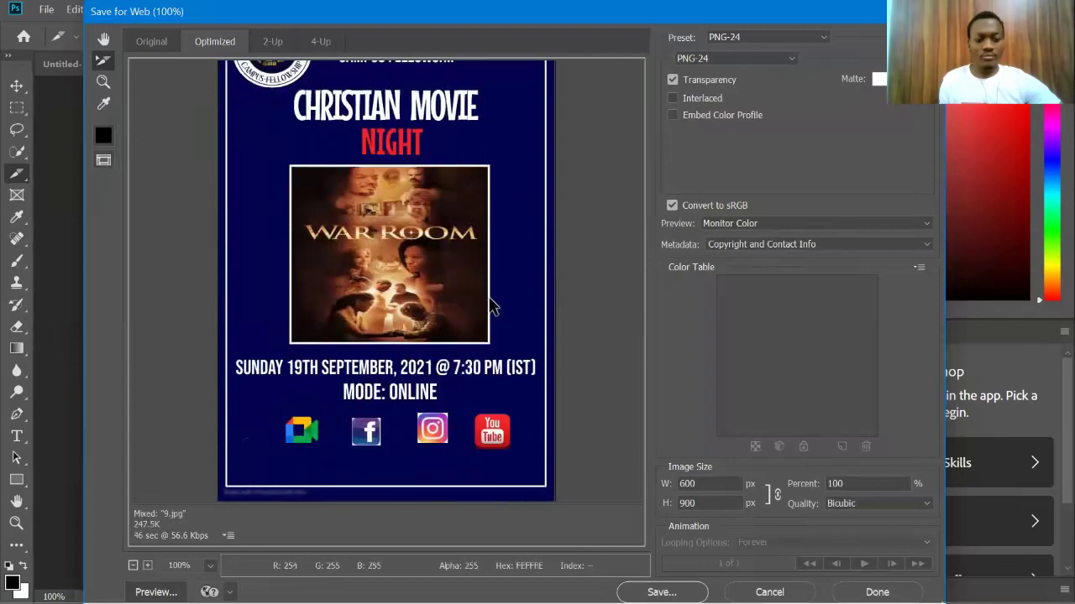
{"action": "left_click", "coordinate": [210, 566]}
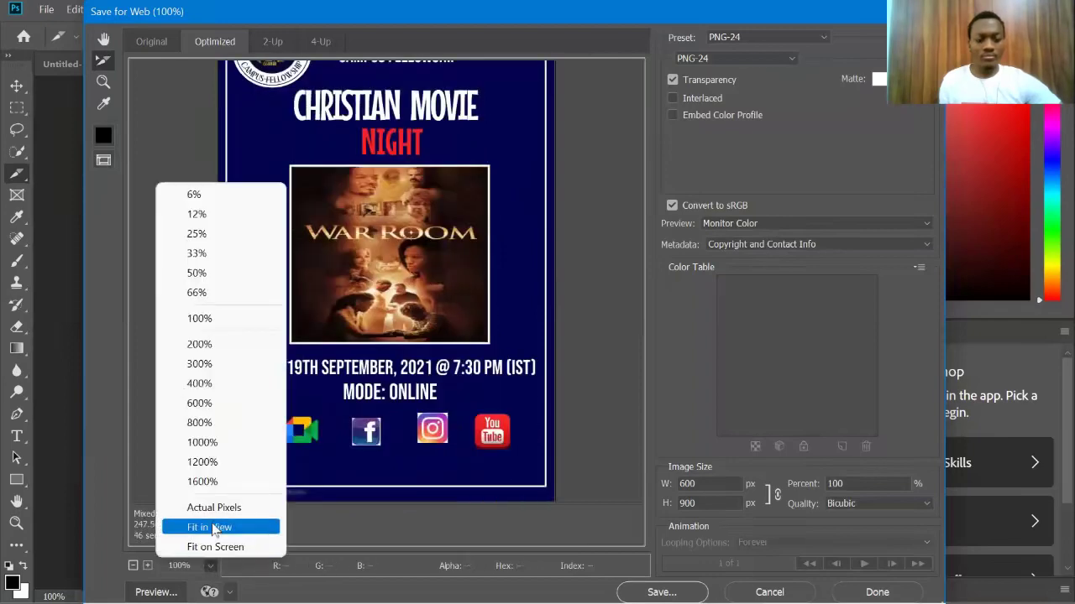
{"action": "left_click", "coordinate": [316, 528]}
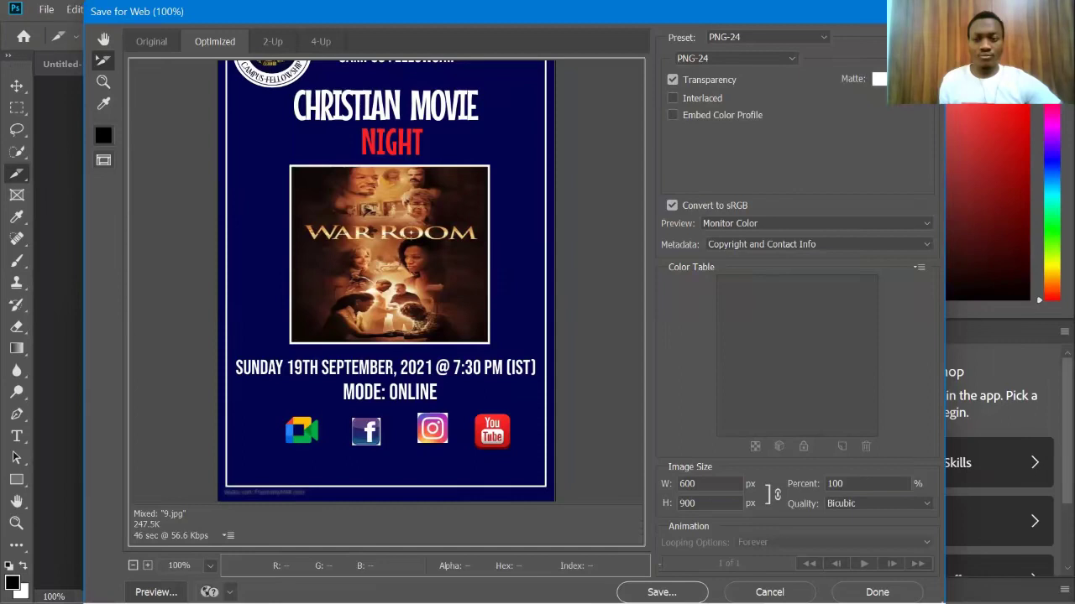
{"action": "left_click", "coordinate": [923, 37]}
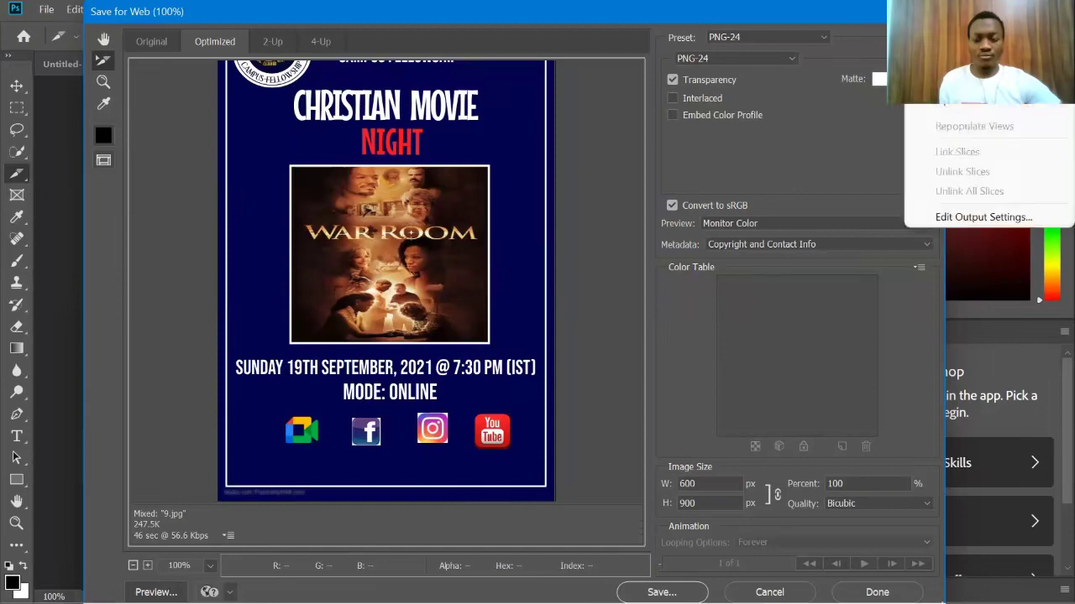
Step: Inspect the HTML output settings, accept them, and begin saving the optimized poster
{"action": "left_click", "coordinate": [972, 214]}
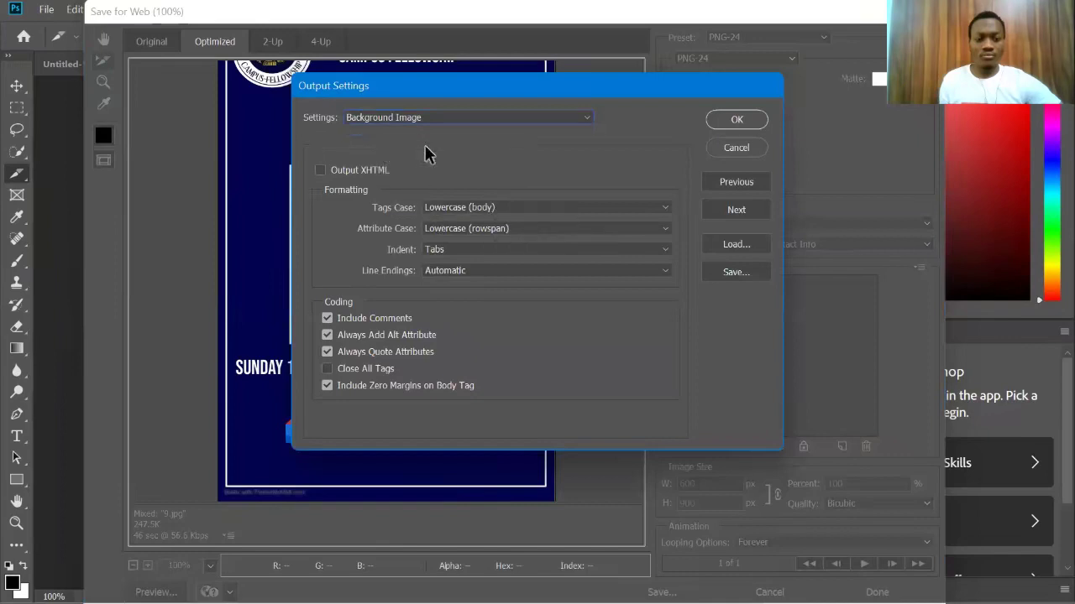
{"action": "left_click", "coordinate": [427, 149]}
{"action": "left_click", "coordinate": [426, 149]}
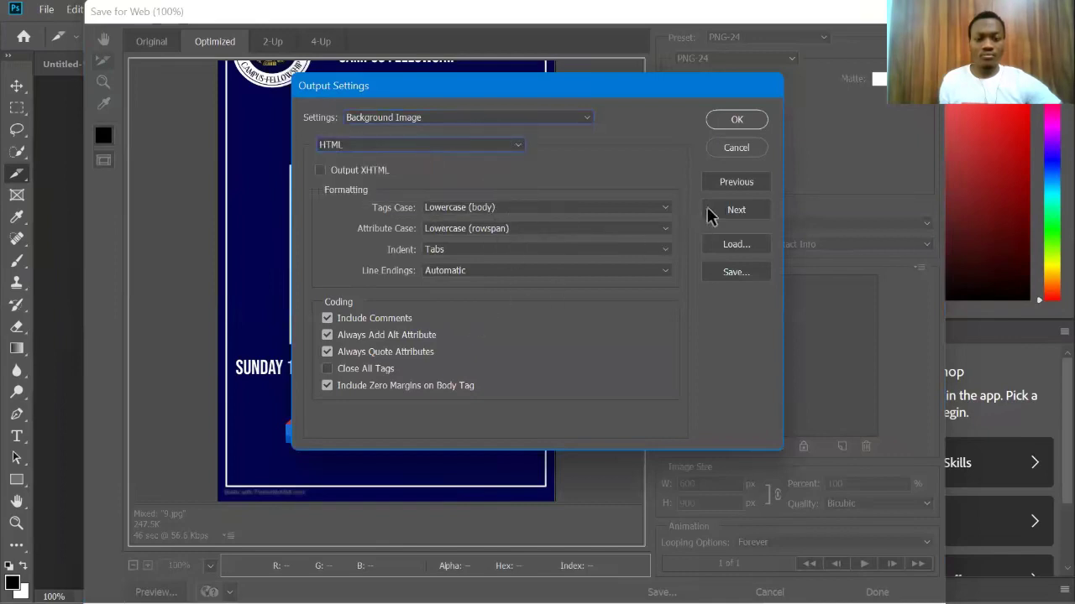
{"action": "left_click", "coordinate": [738, 121]}
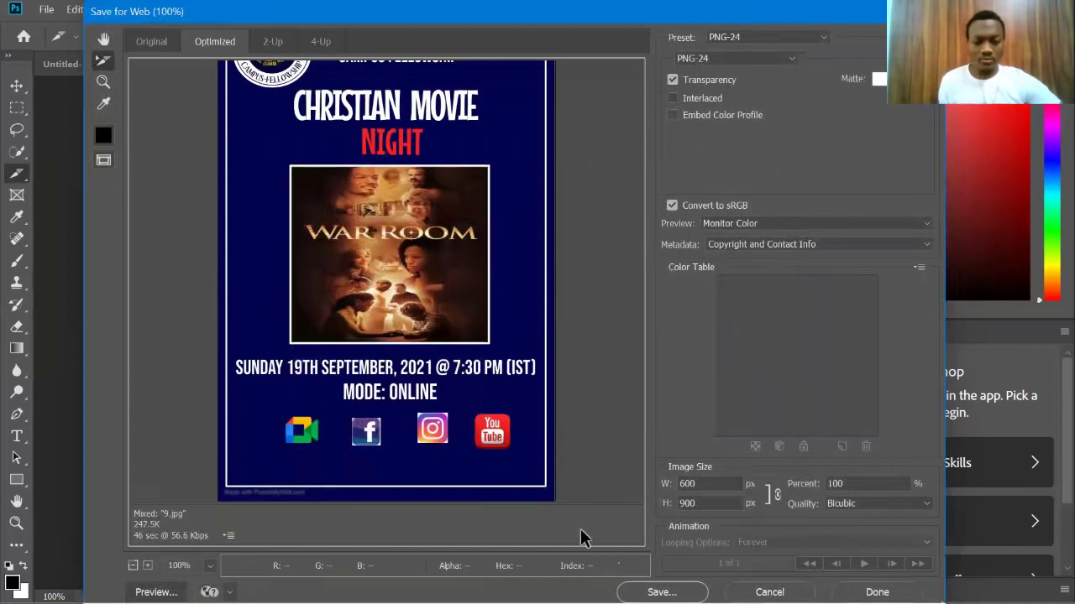
{"action": "scroll", "coordinate": [376, 252], "scroll_direction": "up", "scroll_amount": 2}
{"action": "scroll", "coordinate": [377, 256], "scroll_direction": "down", "scroll_amount": 2}
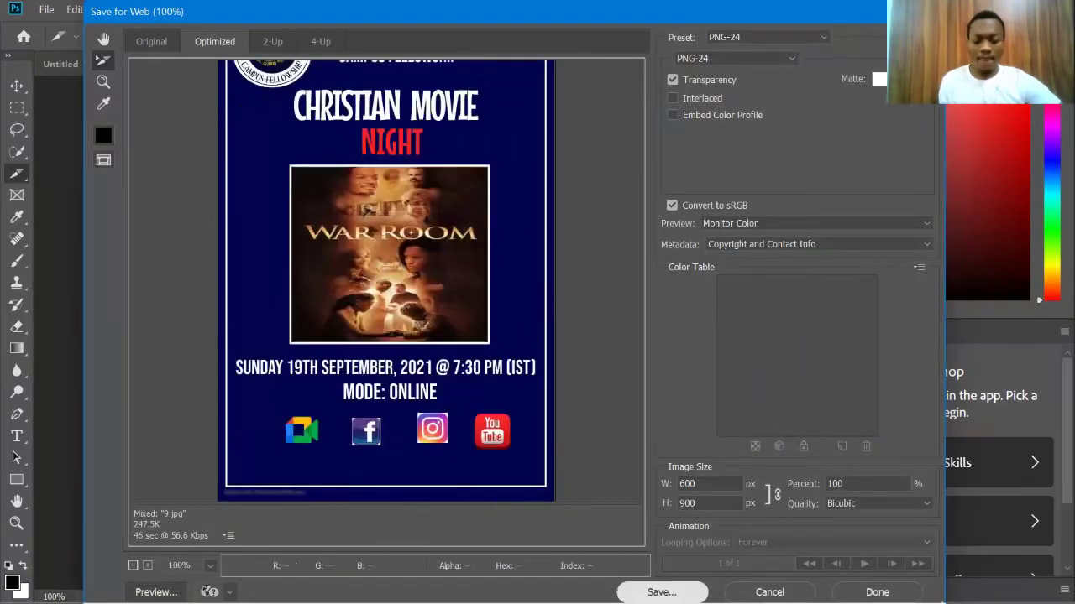
{"action": "left_click", "coordinate": [661, 592]}
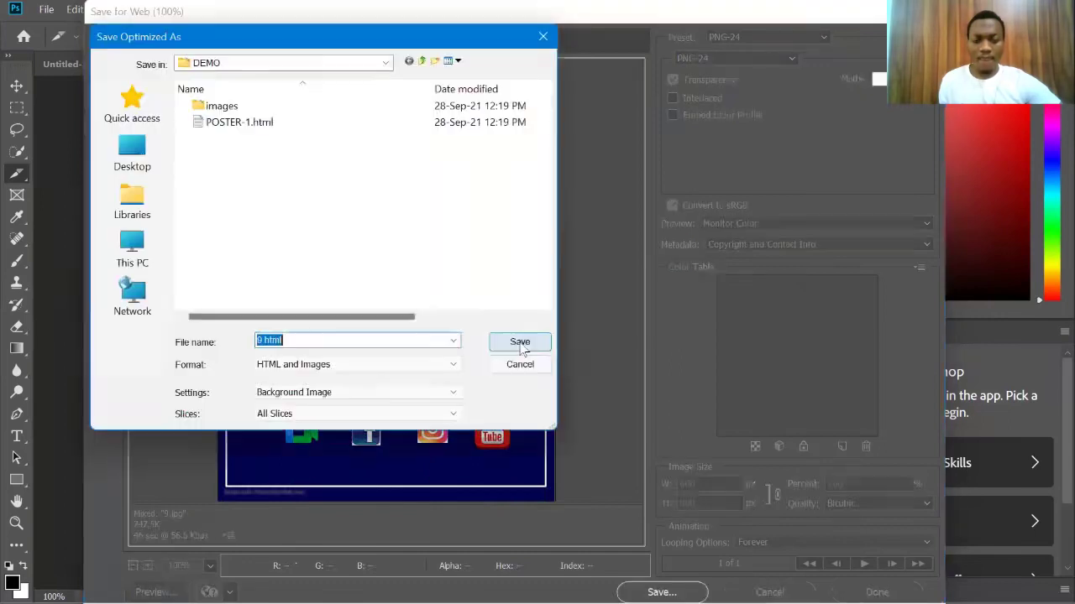
Step: Set the output Settings preset to Default Settings
{"action": "scroll", "coordinate": [370, 393], "scroll_direction": "down", "scroll_amount": 2}
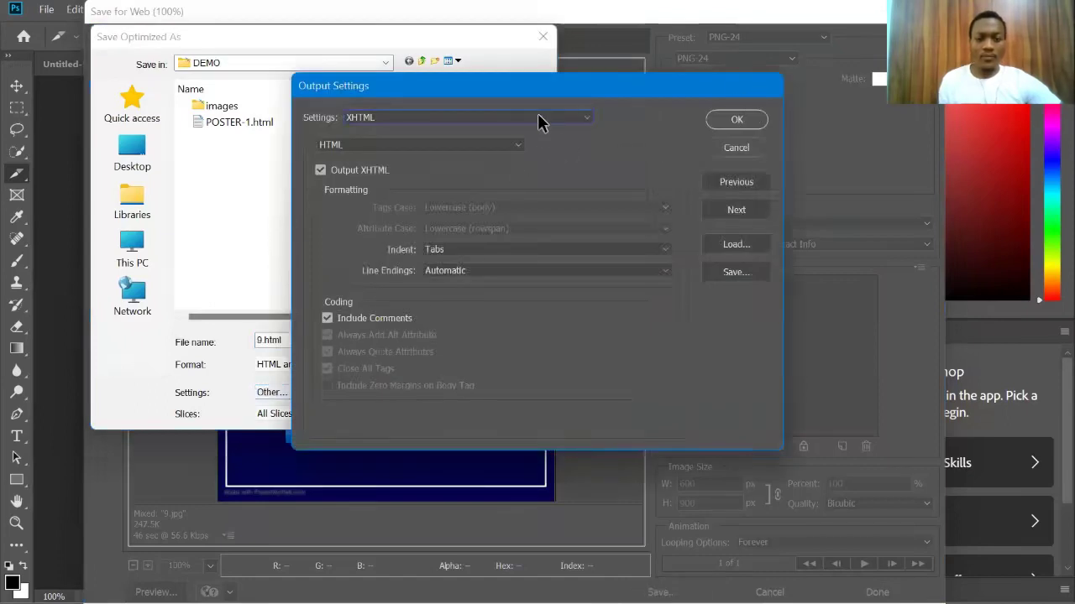
{"action": "left_click", "coordinate": [585, 121]}
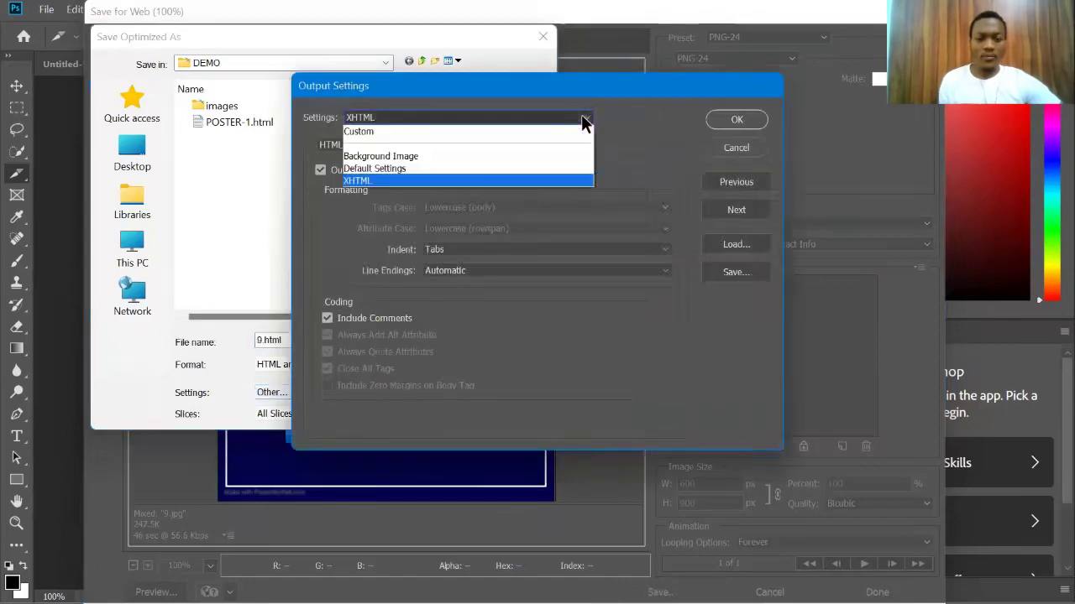
{"action": "left_click", "coordinate": [558, 168]}
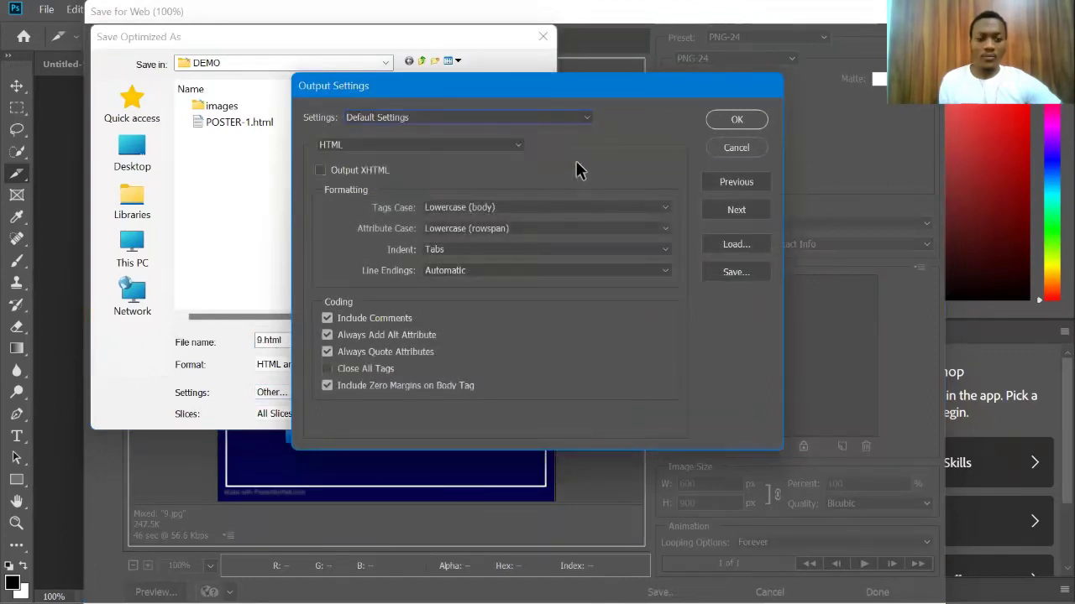
{"action": "left_click", "coordinate": [734, 119]}
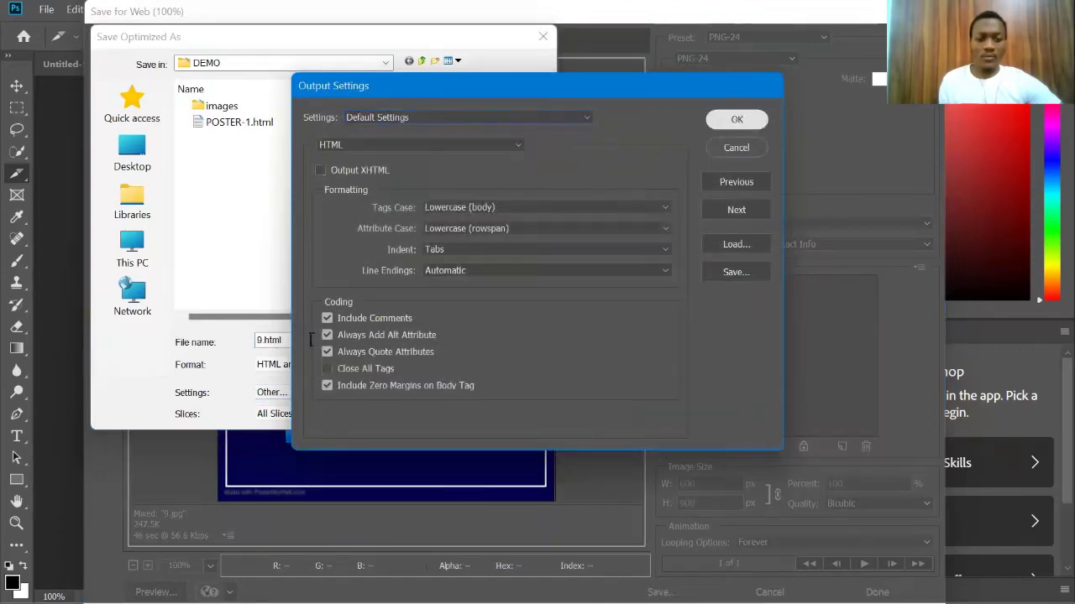
Step: Name the file 'Practice one' and keep HTML and Images as the format
{"action": "left_click", "coordinate": [313, 339]}
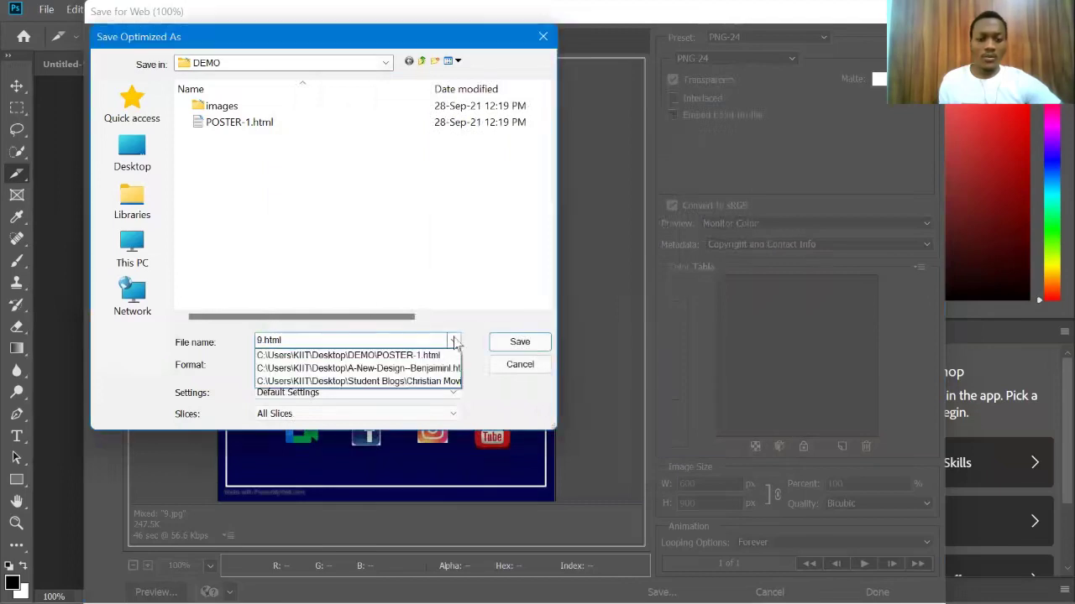
{"action": "double_click", "coordinate": [412, 340]}
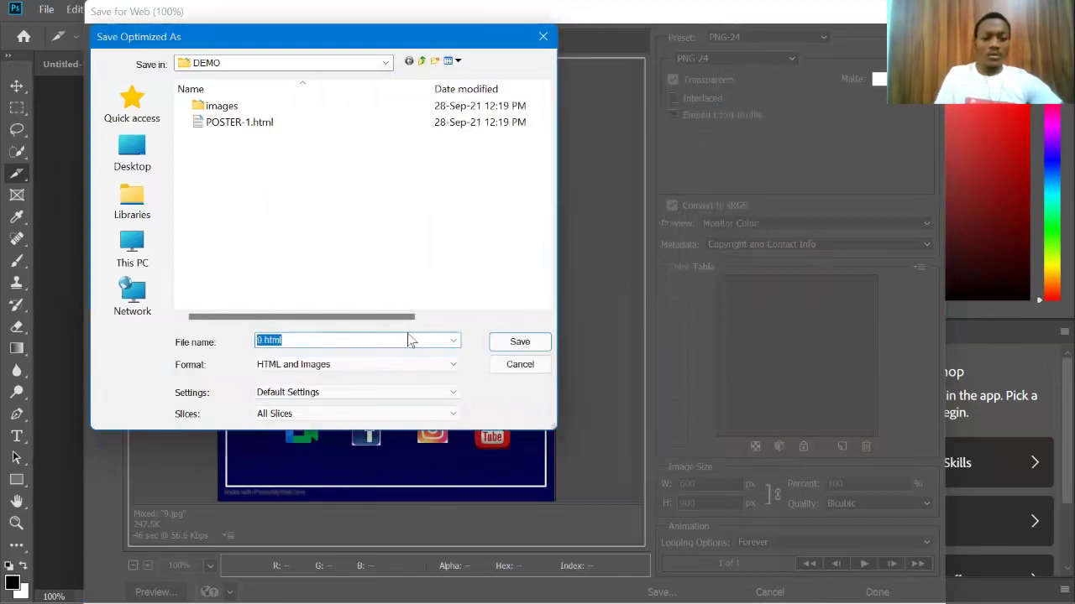
{"action": "key", "text": "BackSpace"}
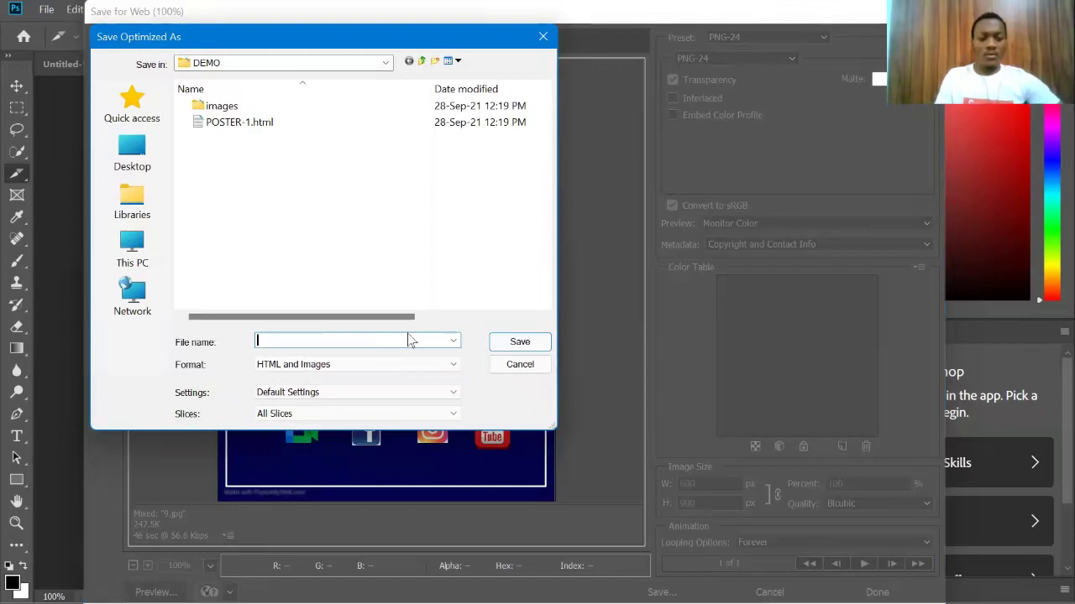
{"action": "left_click", "coordinate": [450, 365]}
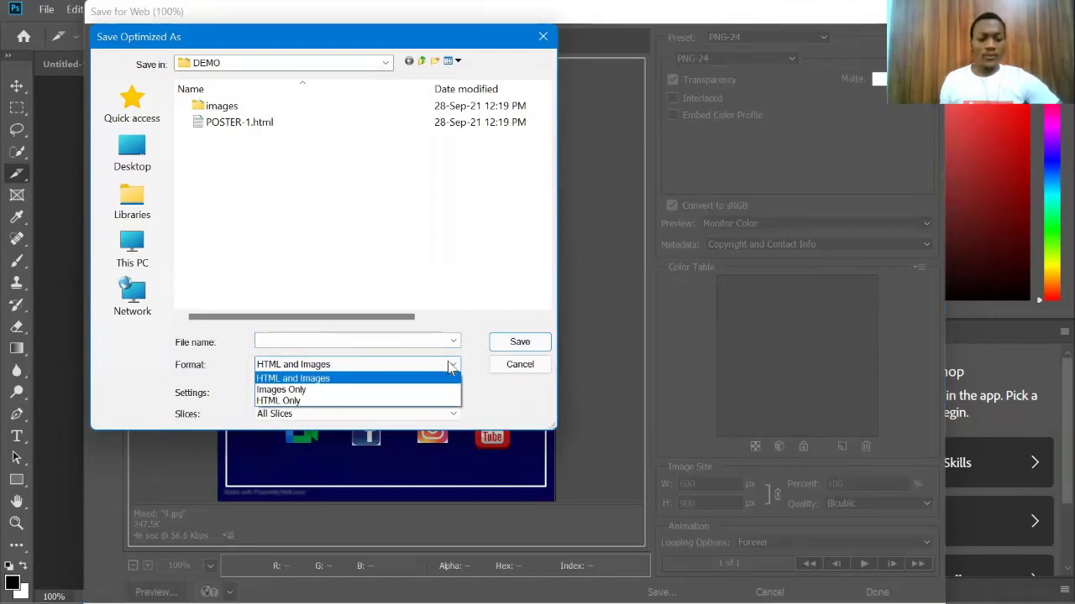
{"action": "left_click", "coordinate": [372, 378]}
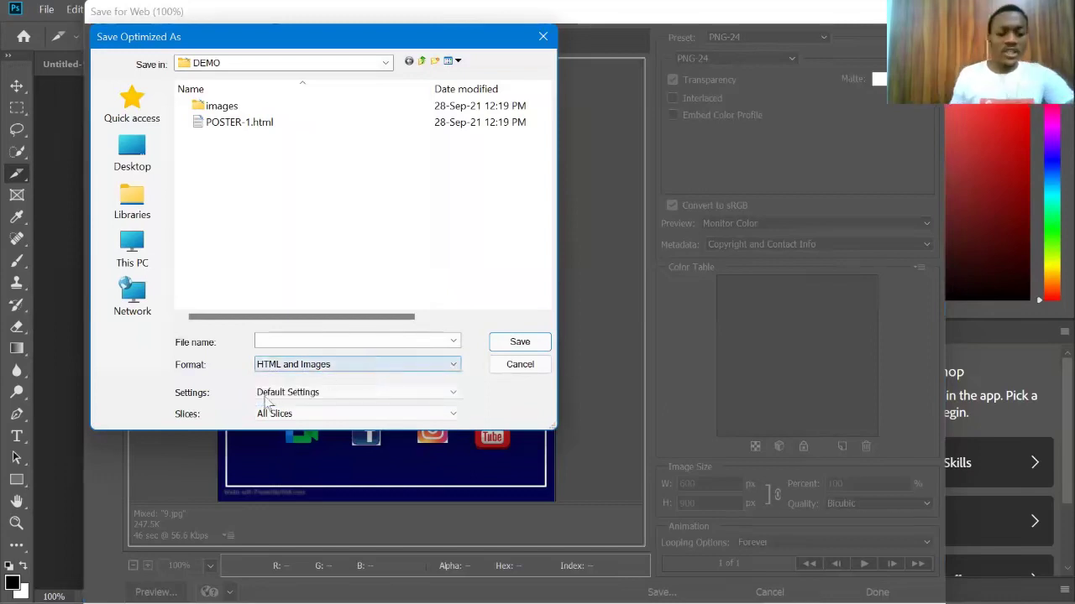
{"action": "left_click", "coordinate": [329, 340]}
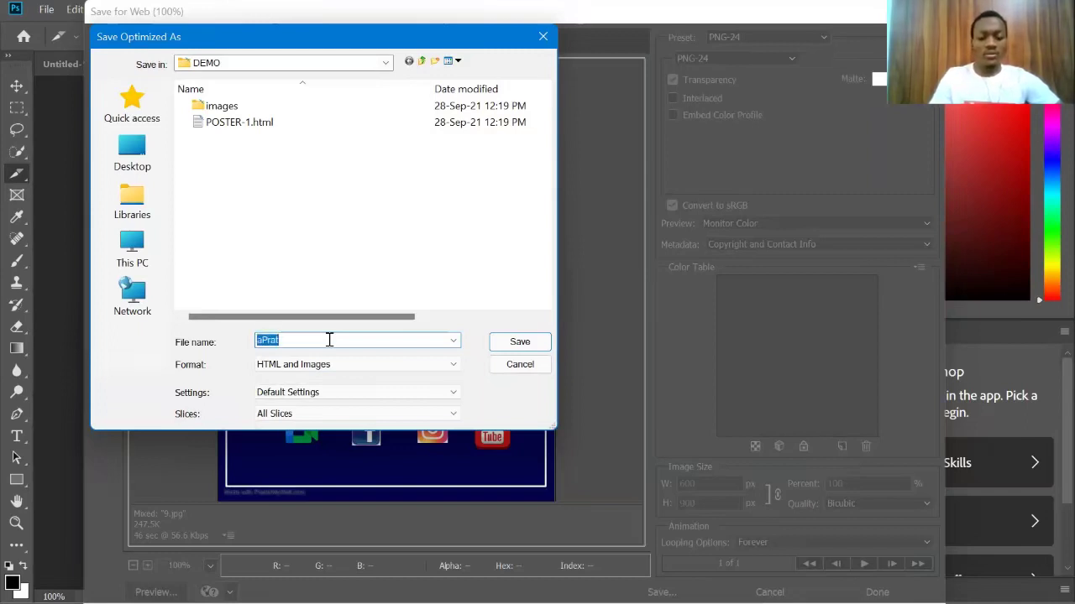
{"action": "type", "text": "Practice one"}
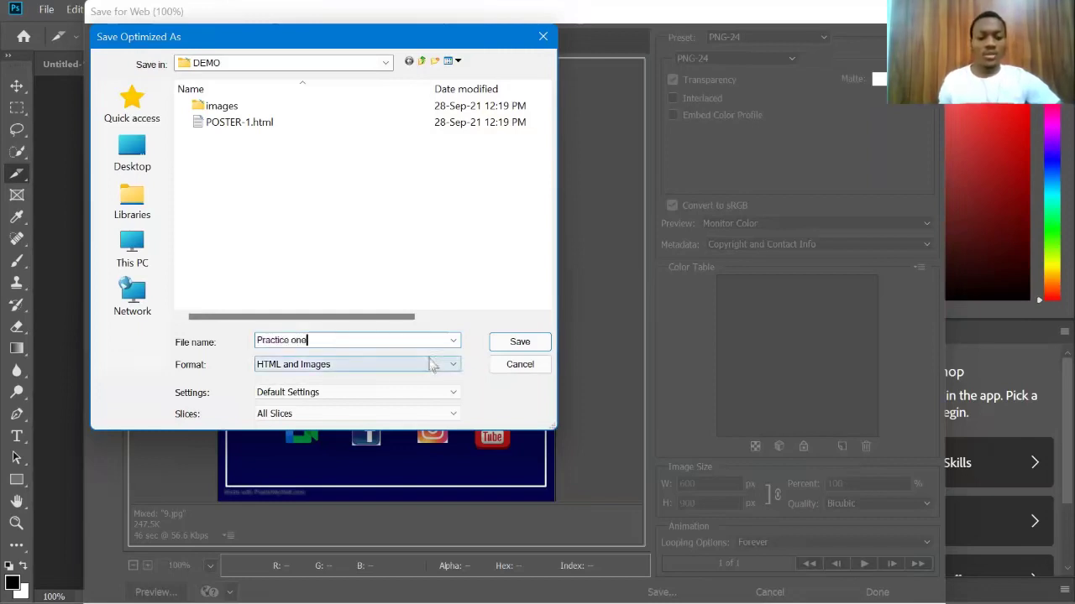
{"action": "left_click", "coordinate": [428, 364]}
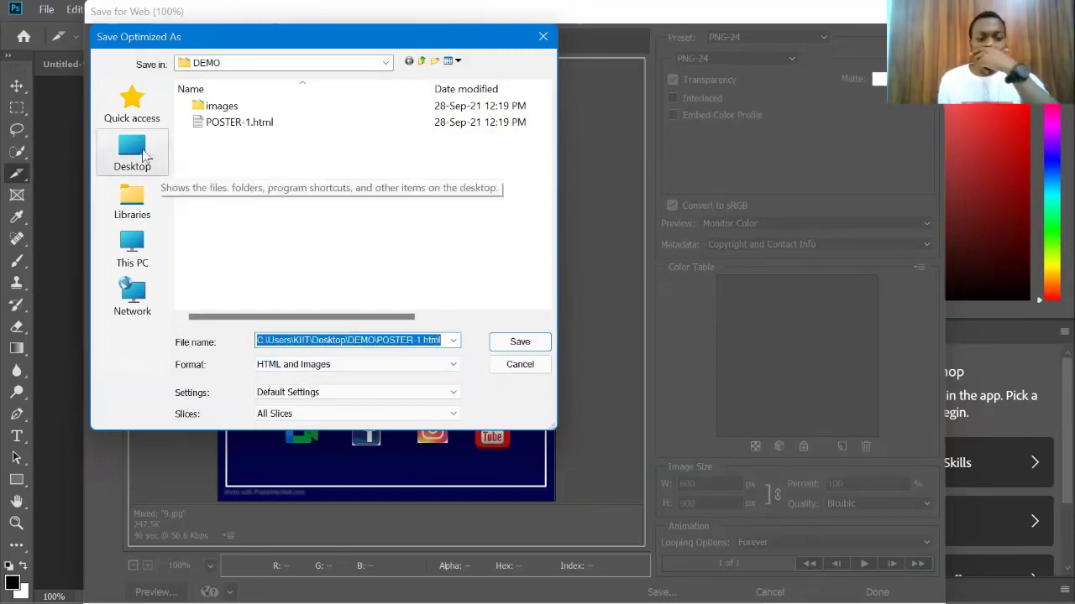
Step: Clear the file name field and confirm the save into DEMO
{"action": "left_click", "coordinate": [453, 342]}
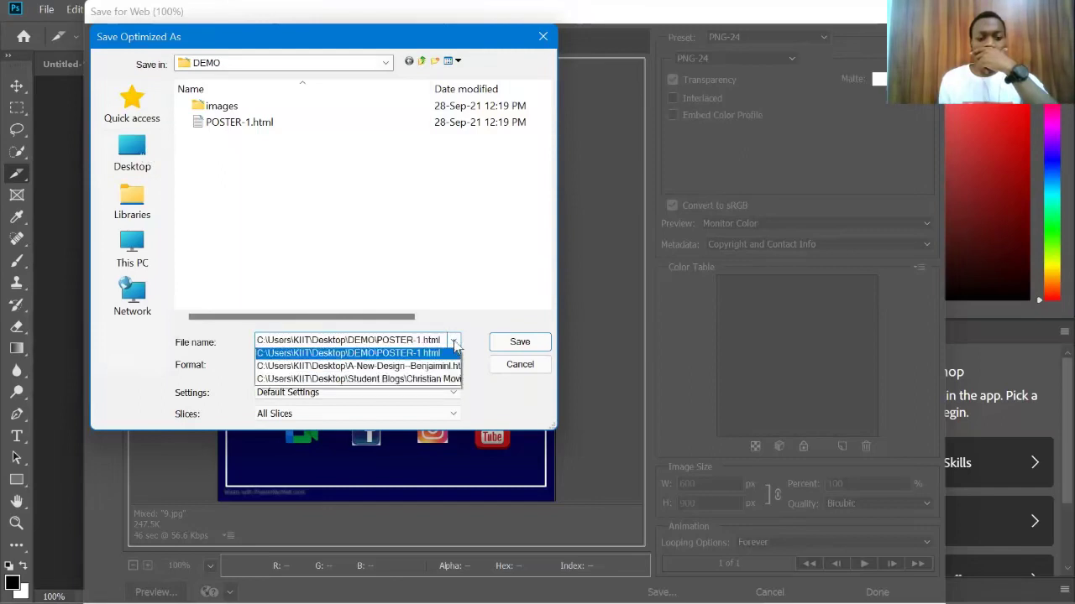
{"action": "left_click", "coordinate": [453, 342]}
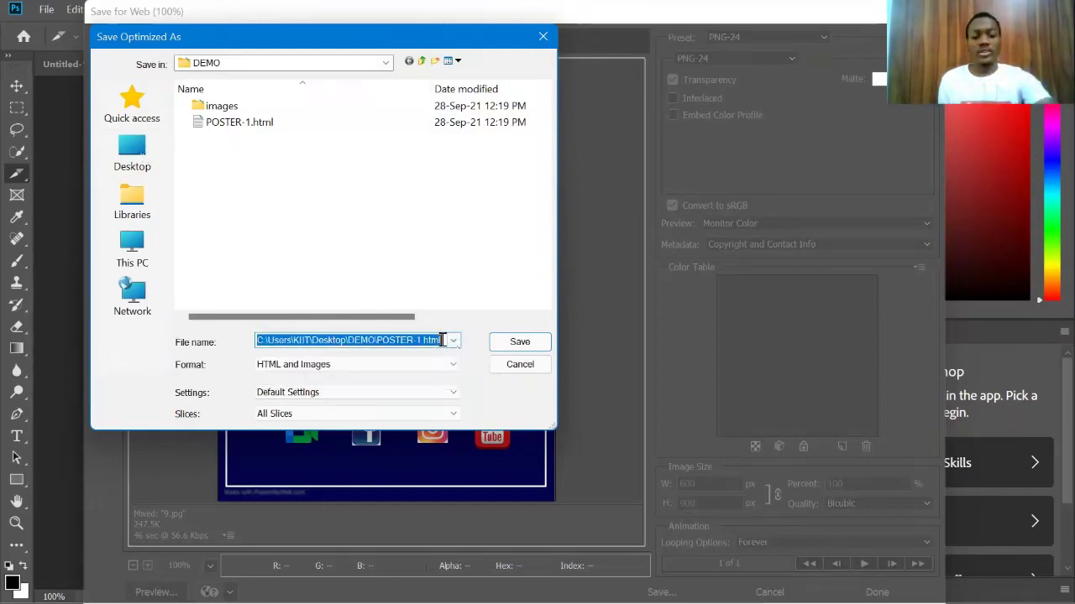
{"action": "left_click", "coordinate": [442, 339]}
{"action": "double_click", "coordinate": [441, 339]}
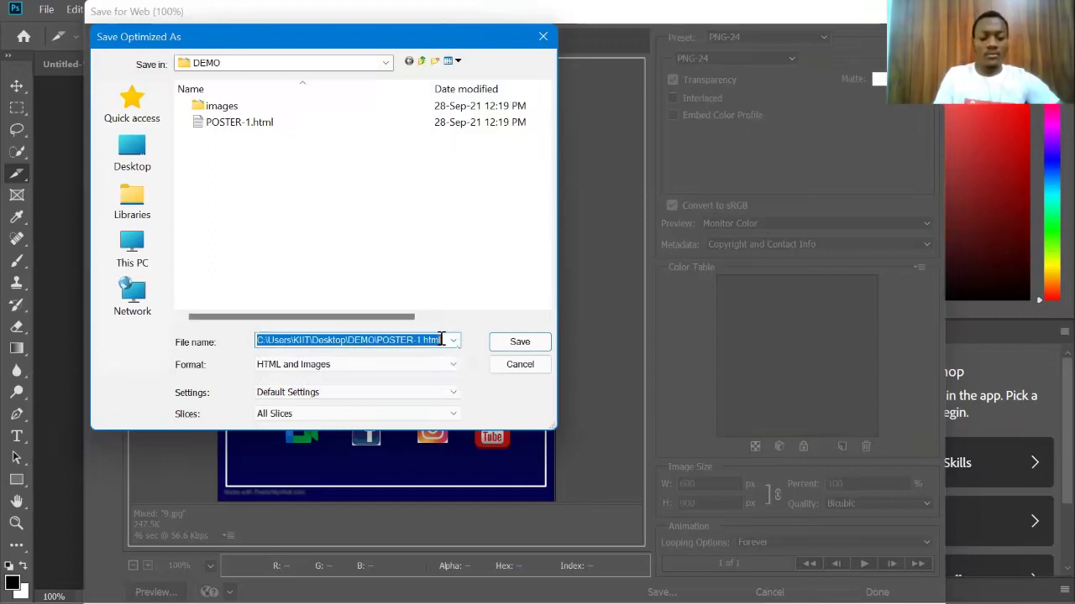
{"action": "key", "text": "BackSpace"}
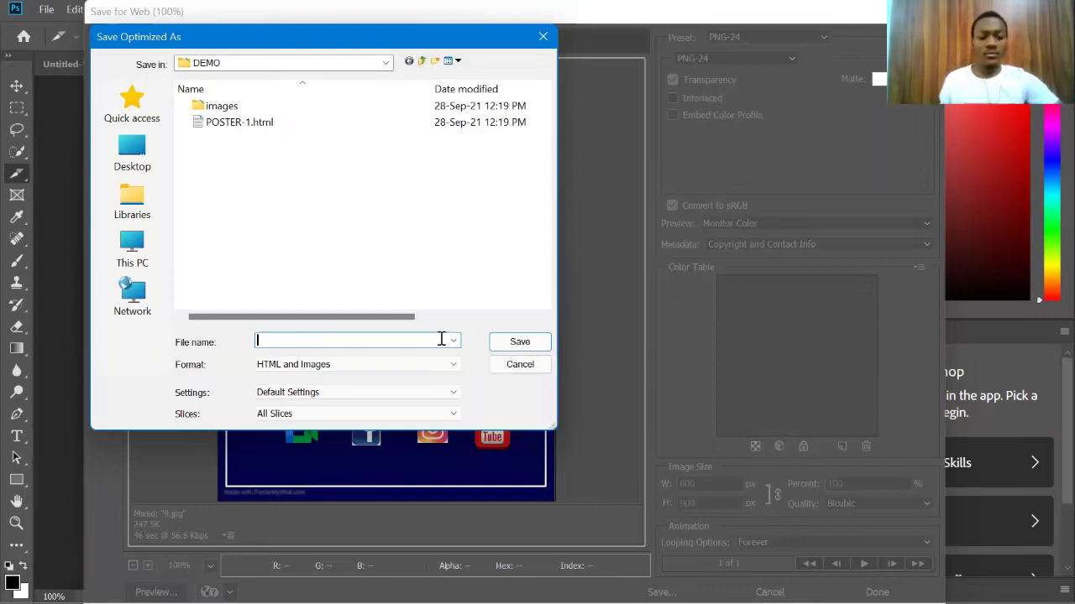
{"action": "key", "text": "Return"}
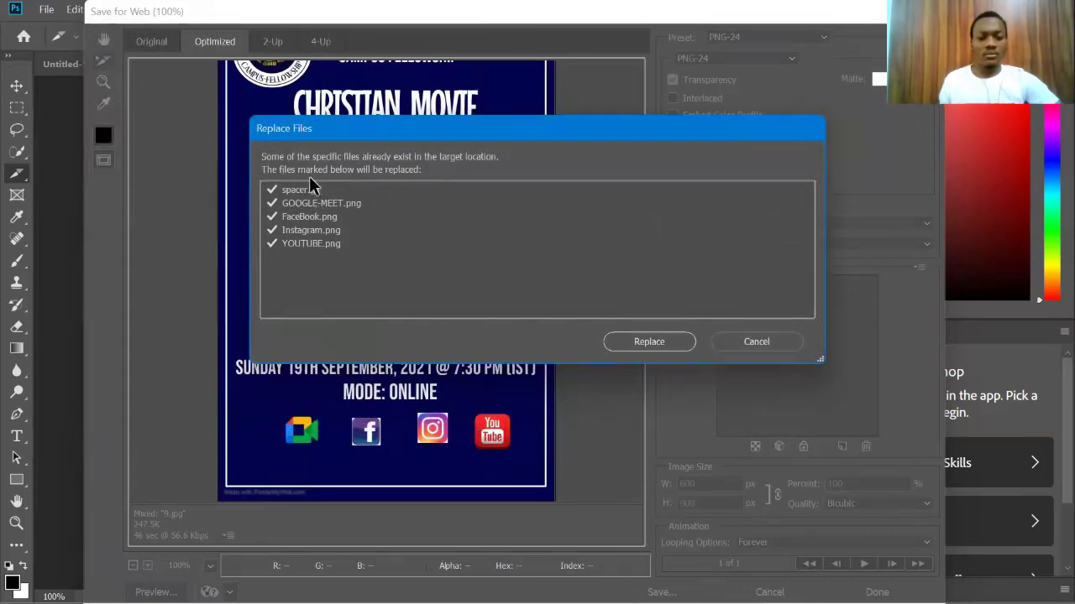
Step: Replace the existing icon image files to finish the HTML export
{"action": "left_click", "coordinate": [653, 346]}
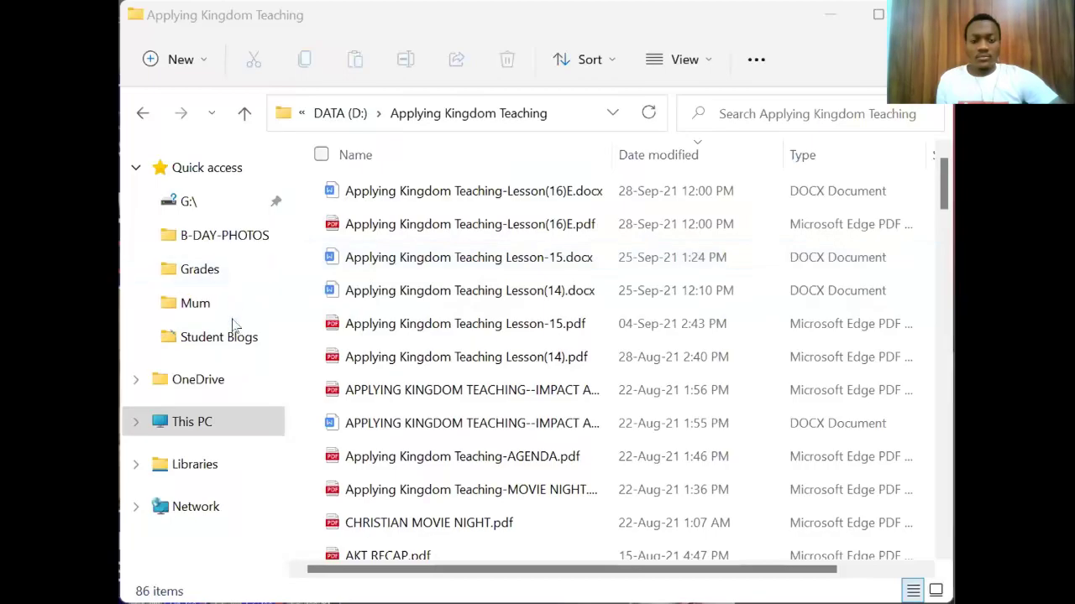
Step: Open the Desktop folder from This PC and look through its contents
{"action": "left_click", "coordinate": [208, 421]}
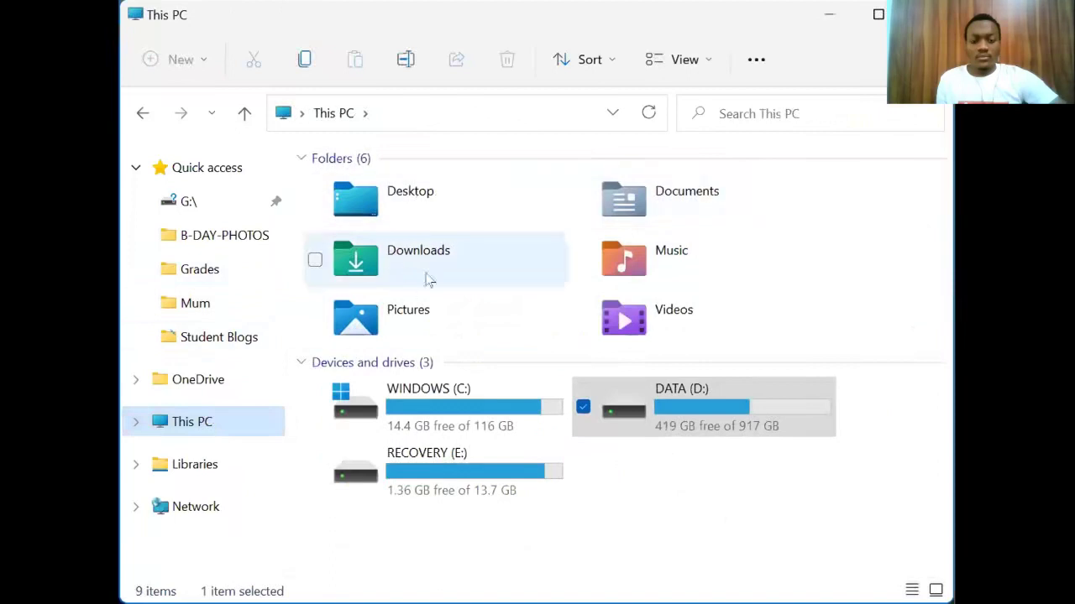
{"action": "left_click", "coordinate": [418, 209]}
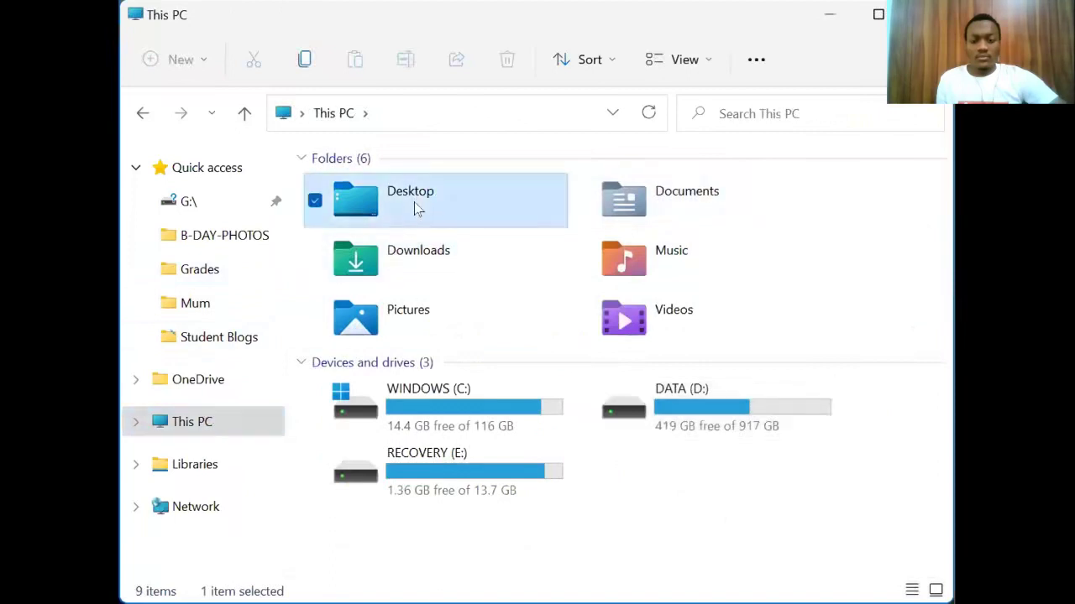
{"action": "double_click", "coordinate": [417, 209]}
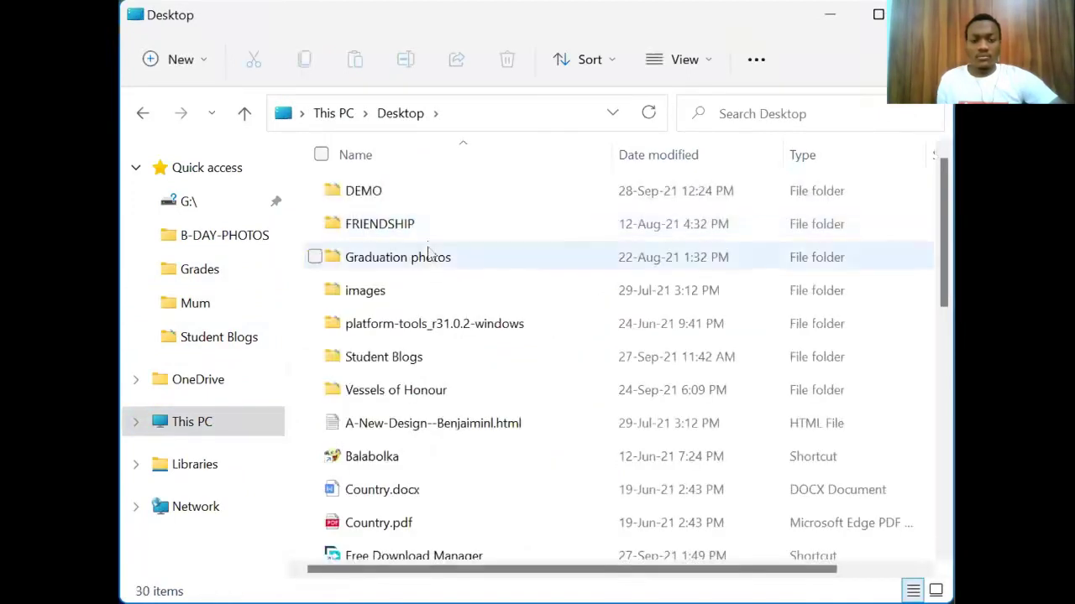
{"action": "mouse_move", "coordinate": [414, 287]}
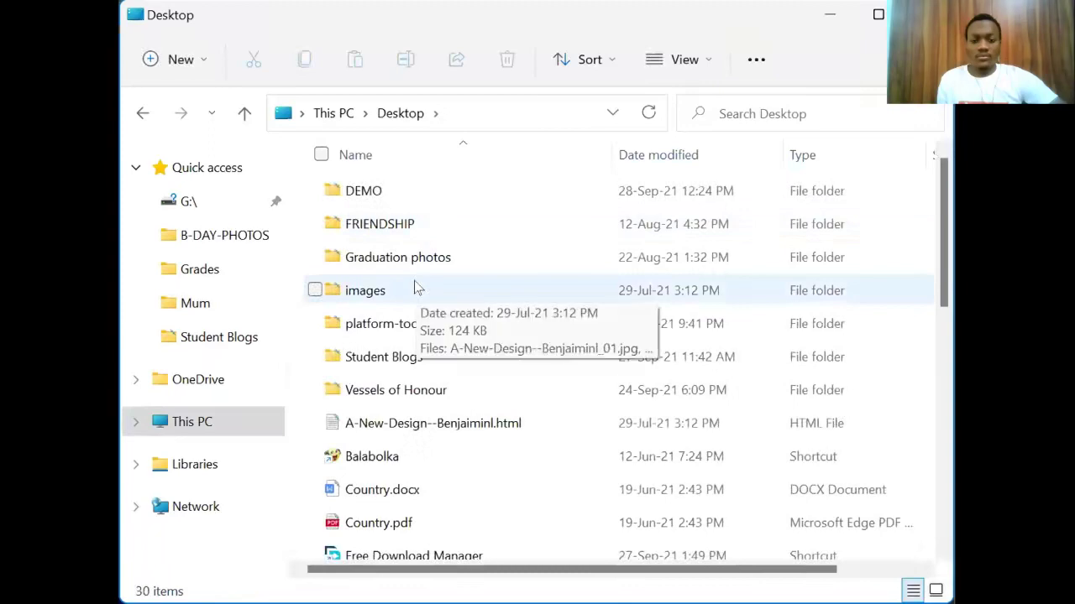
{"action": "scroll", "coordinate": [414, 287], "scroll_direction": "down", "scroll_amount": 4}
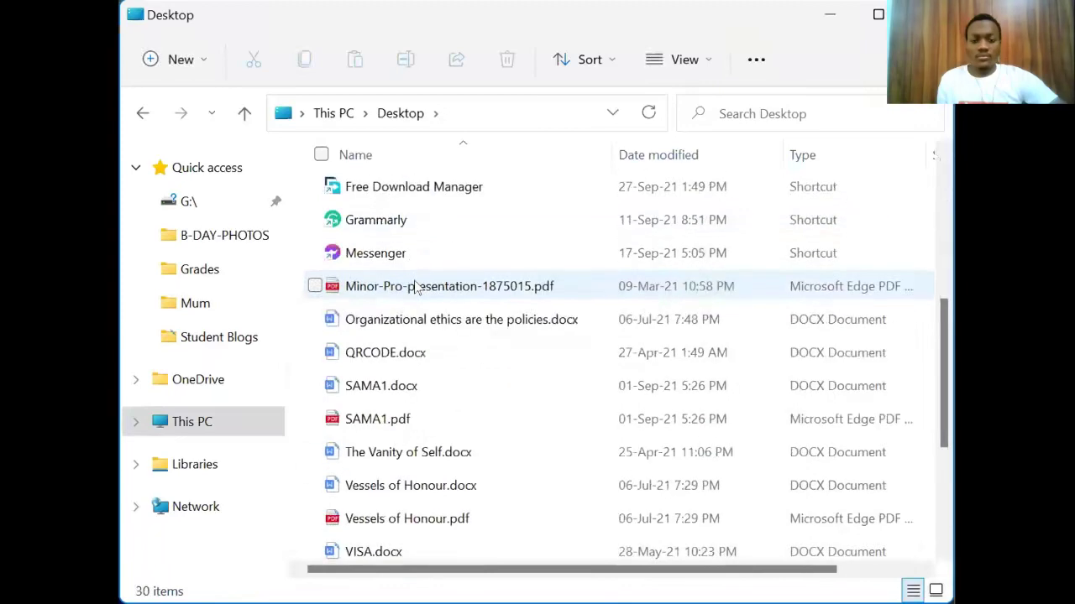
{"action": "scroll", "coordinate": [417, 287], "scroll_direction": "down", "scroll_amount": 3}
{"action": "scroll", "coordinate": [415, 281], "scroll_direction": "up", "scroll_amount": 6}
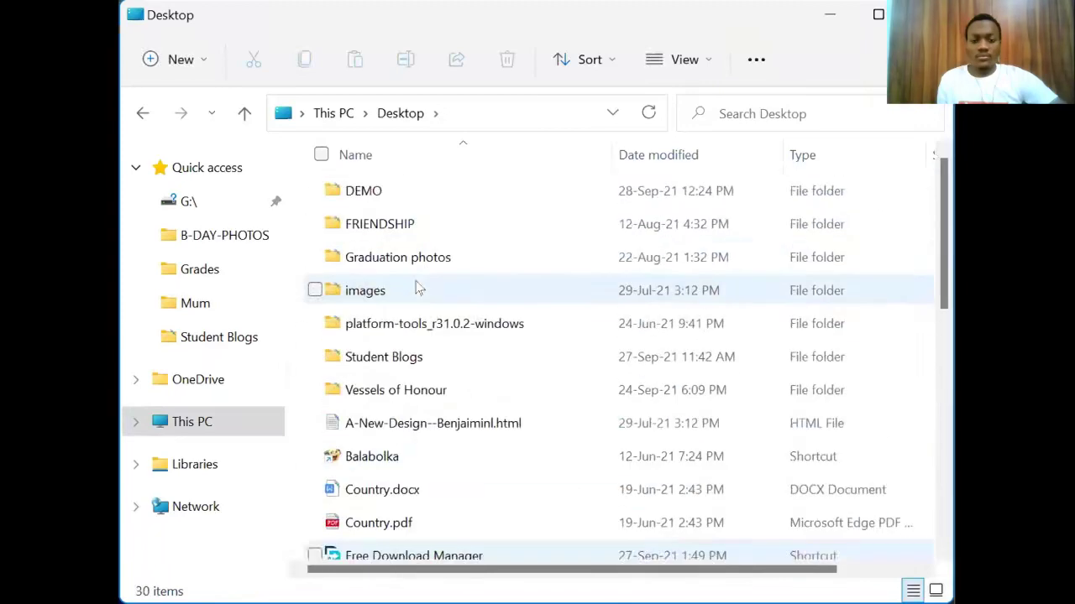
Step: Open the A-New-Design HTML file in Microsoft Edge using Open with
{"action": "double_click", "coordinate": [453, 415]}
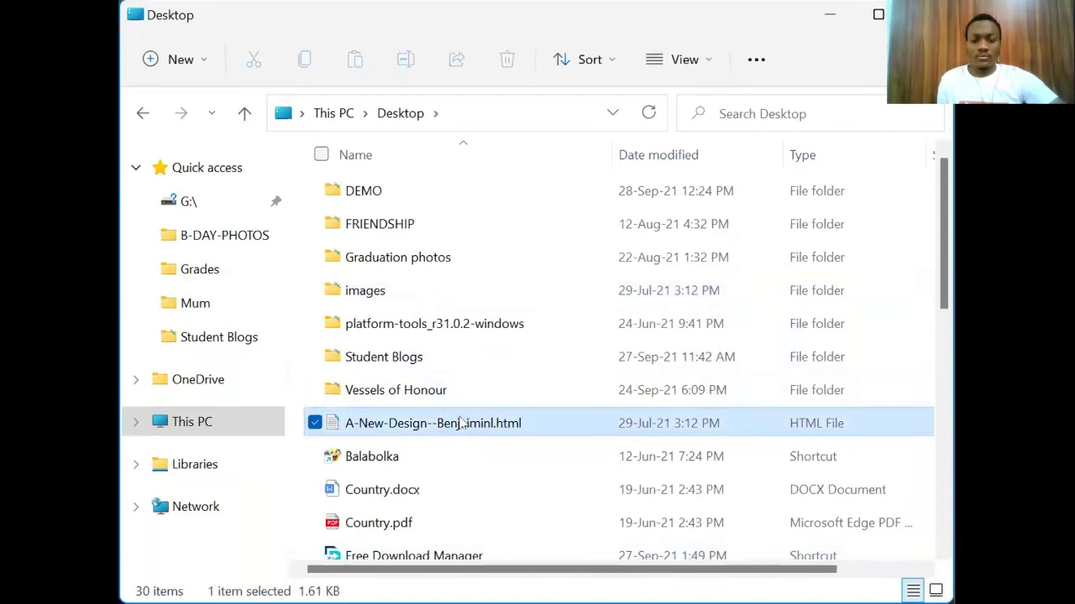
{"action": "right_click", "coordinate": [460, 421]}
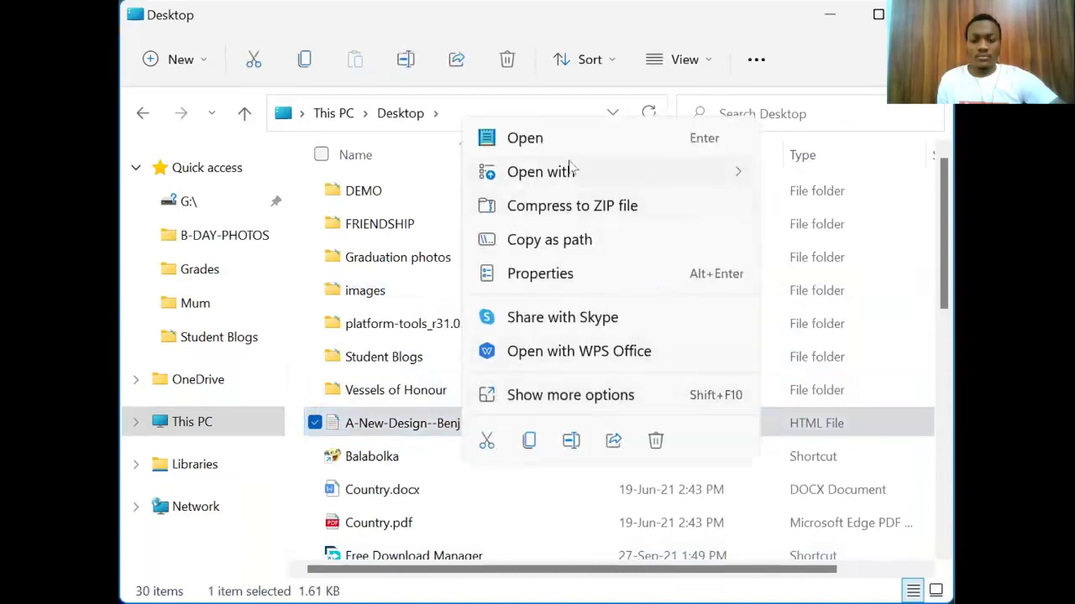
{"action": "mouse_move", "coordinate": [638, 166]}
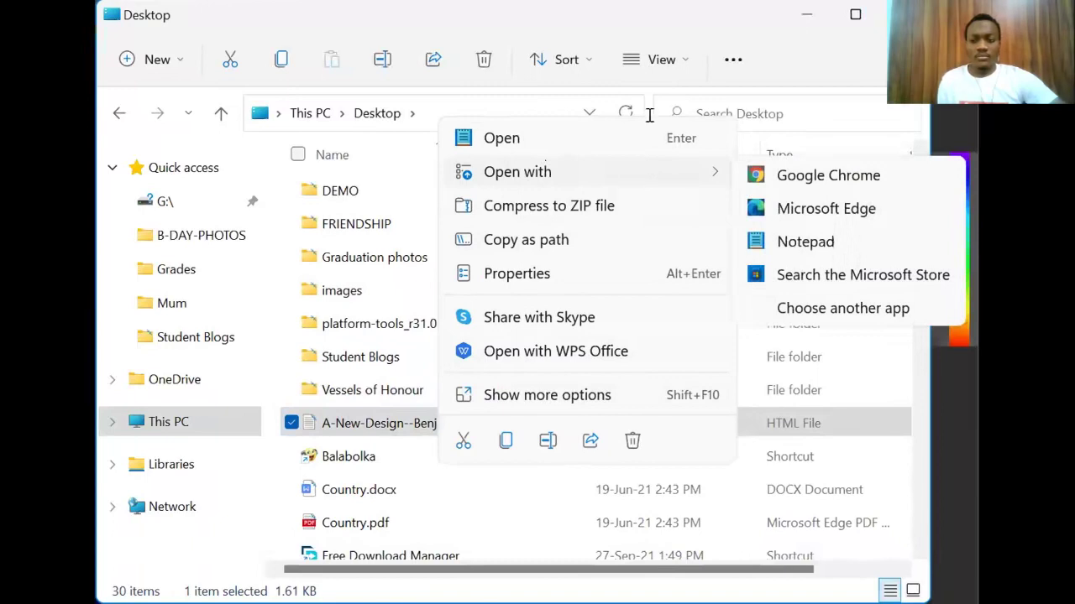
{"action": "left_click", "coordinate": [803, 208]}
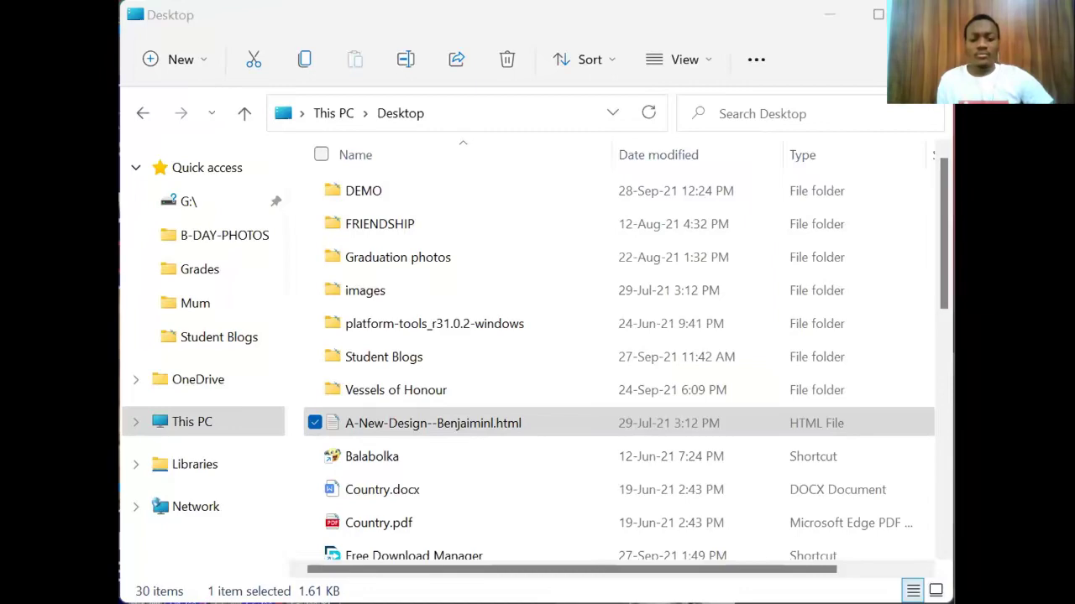
{"action": "scroll", "coordinate": [456, 353], "scroll_direction": "down", "scroll_amount": 4}
{"action": "scroll", "coordinate": [418, 298], "scroll_direction": "up", "scroll_amount": 4}
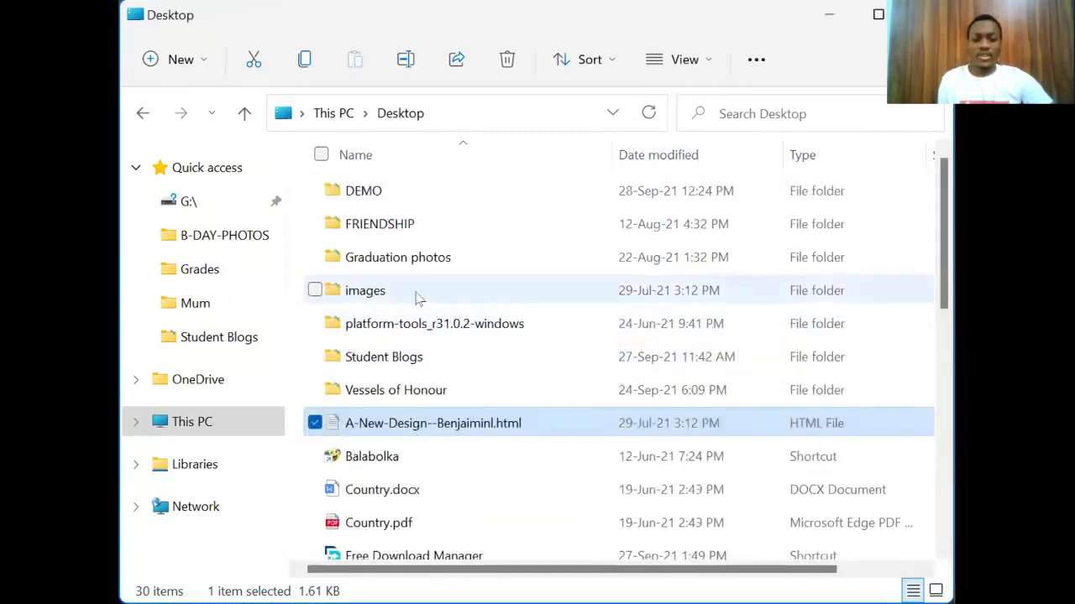
{"action": "left_click", "coordinate": [366, 193]}
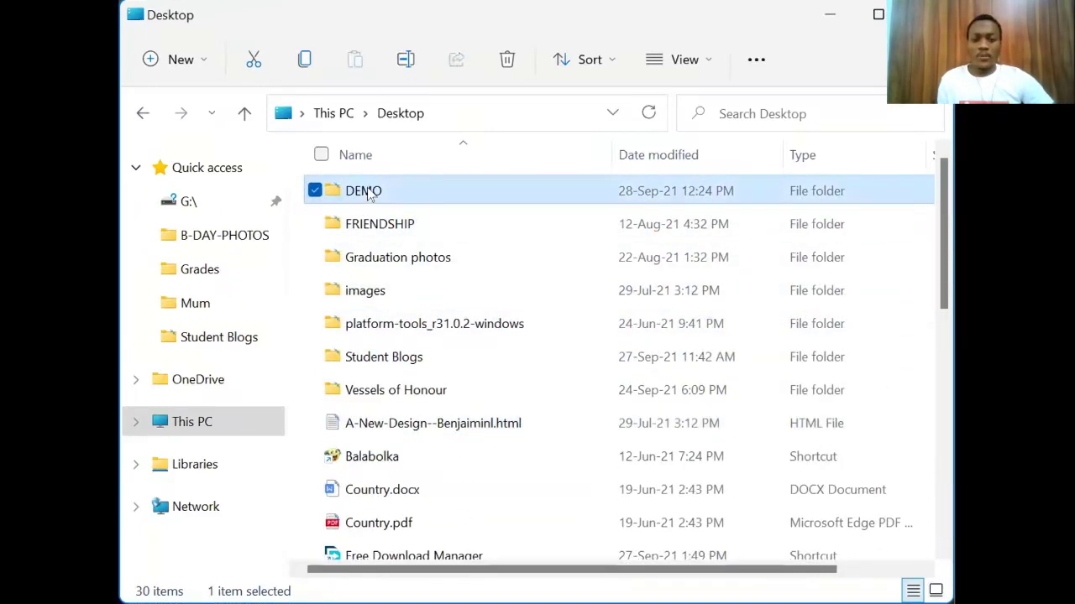
Step: Open DEMO and bring up PRACTICE-ONE.html's Properties to make Microsoft Edge its opener
{"action": "double_click", "coordinate": [366, 192]}
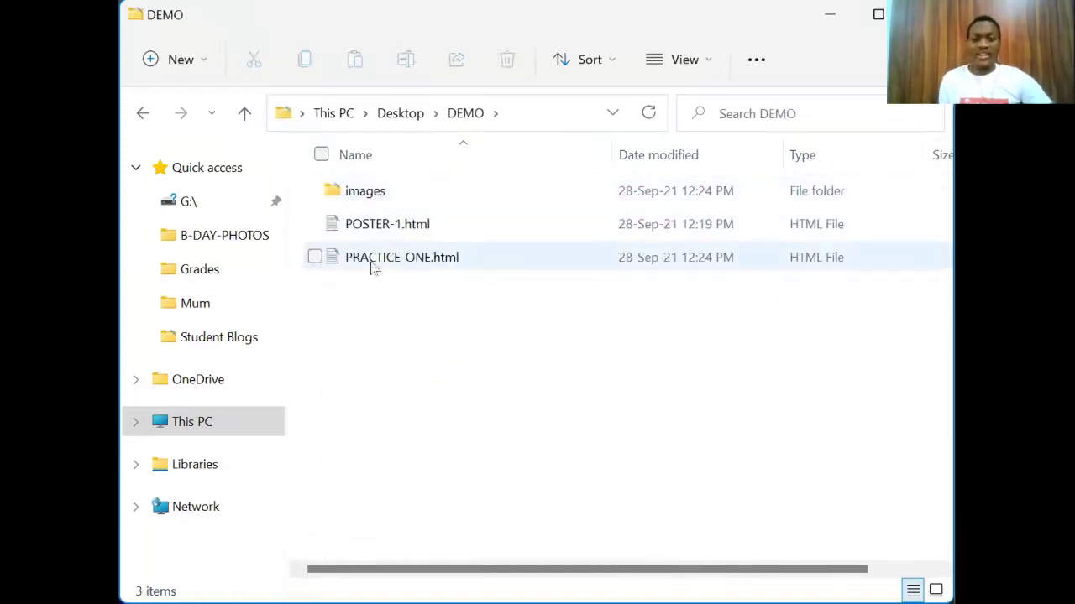
{"action": "left_click", "coordinate": [364, 258]}
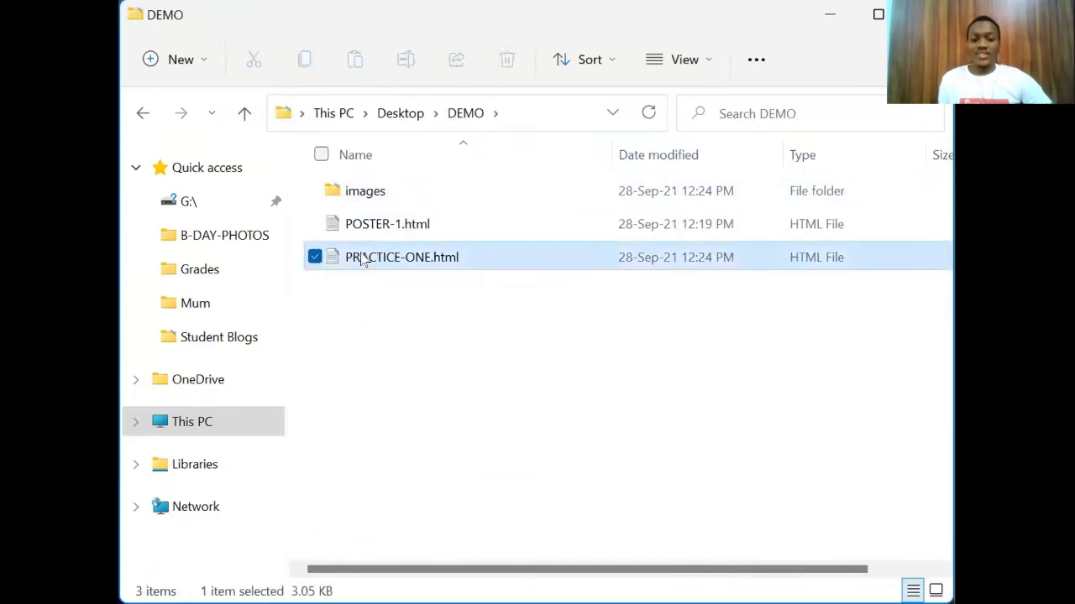
{"action": "right_click", "coordinate": [364, 259]}
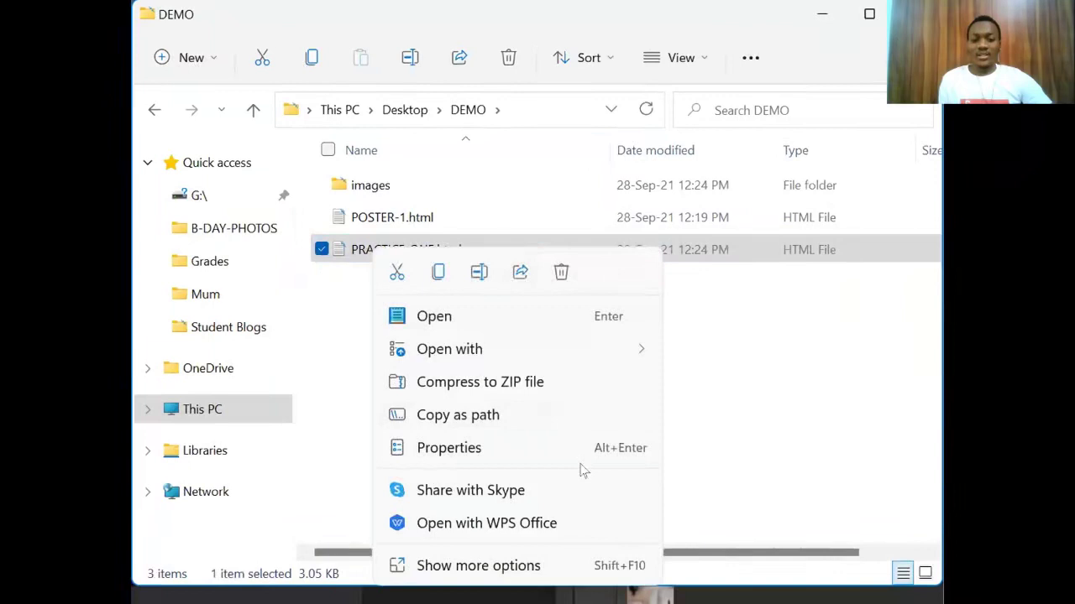
{"action": "left_click", "coordinate": [463, 249]}
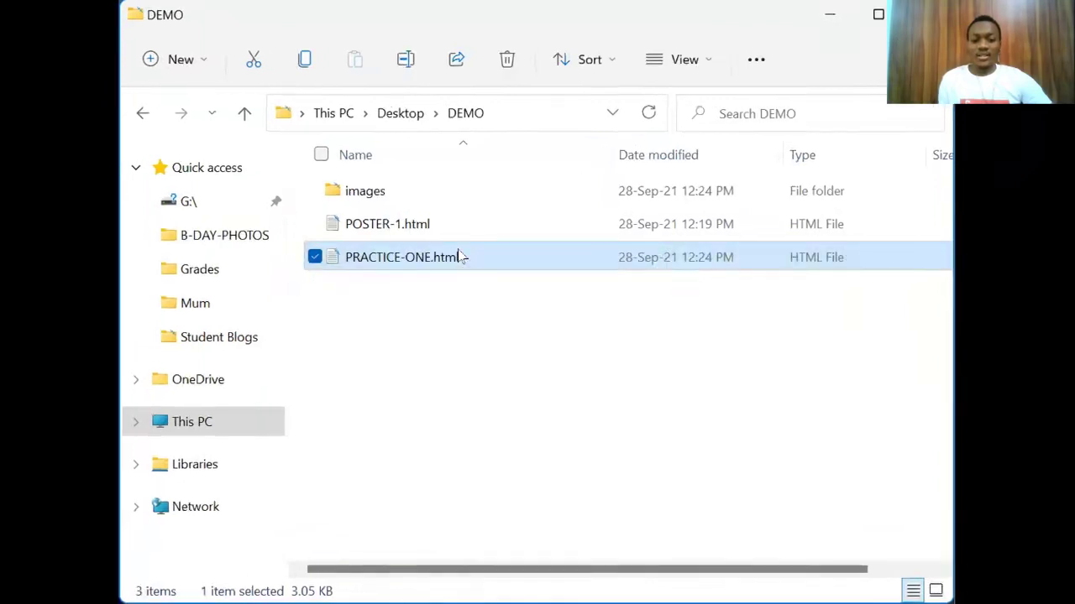
{"action": "right_click", "coordinate": [439, 269]}
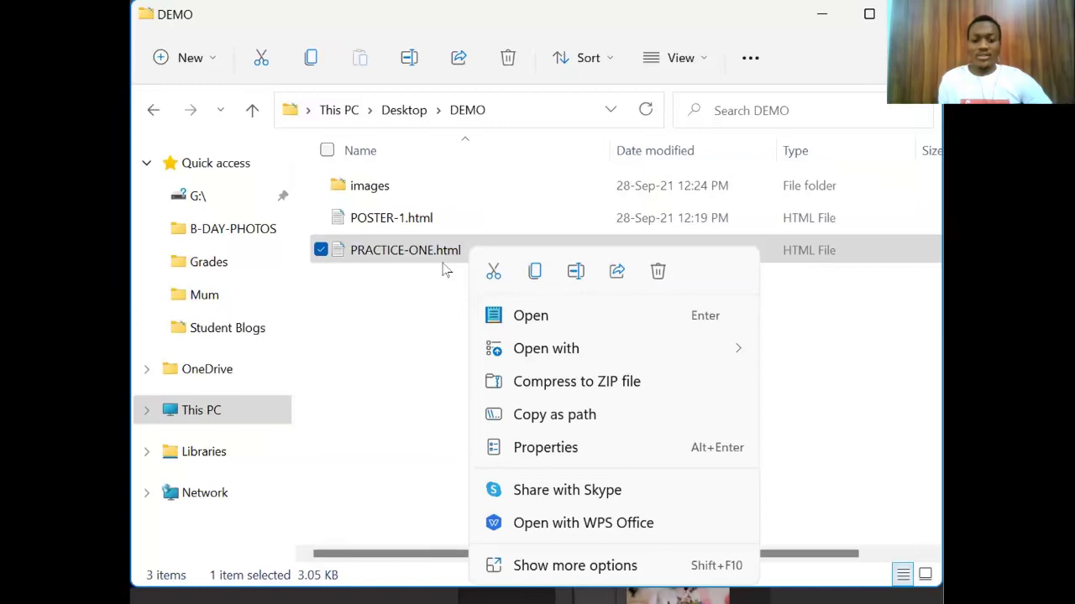
{"action": "left_click", "coordinate": [460, 367]}
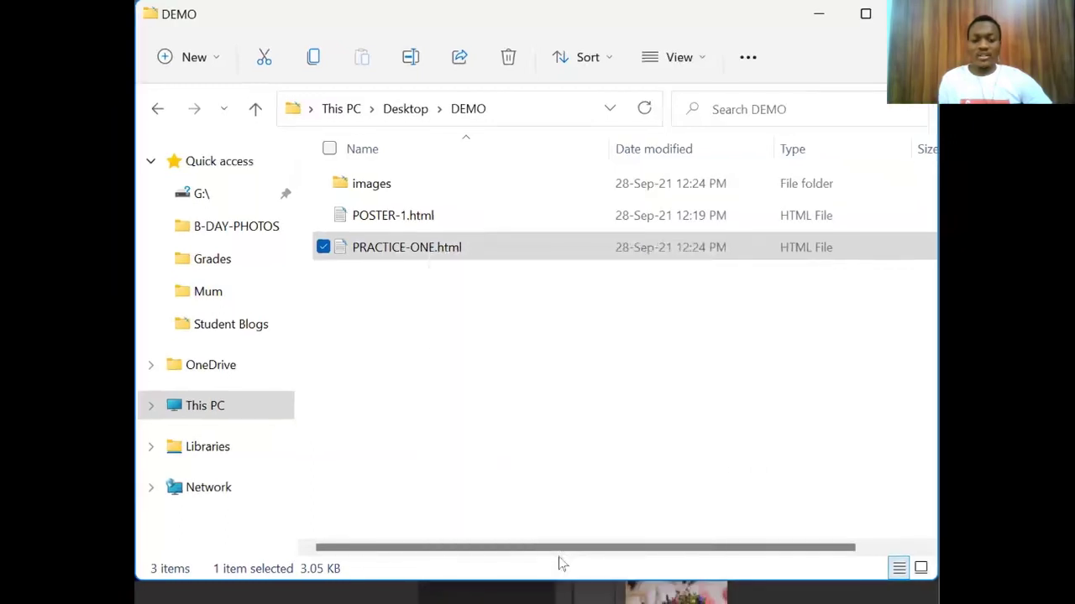
{"action": "right_click", "coordinate": [560, 563]}
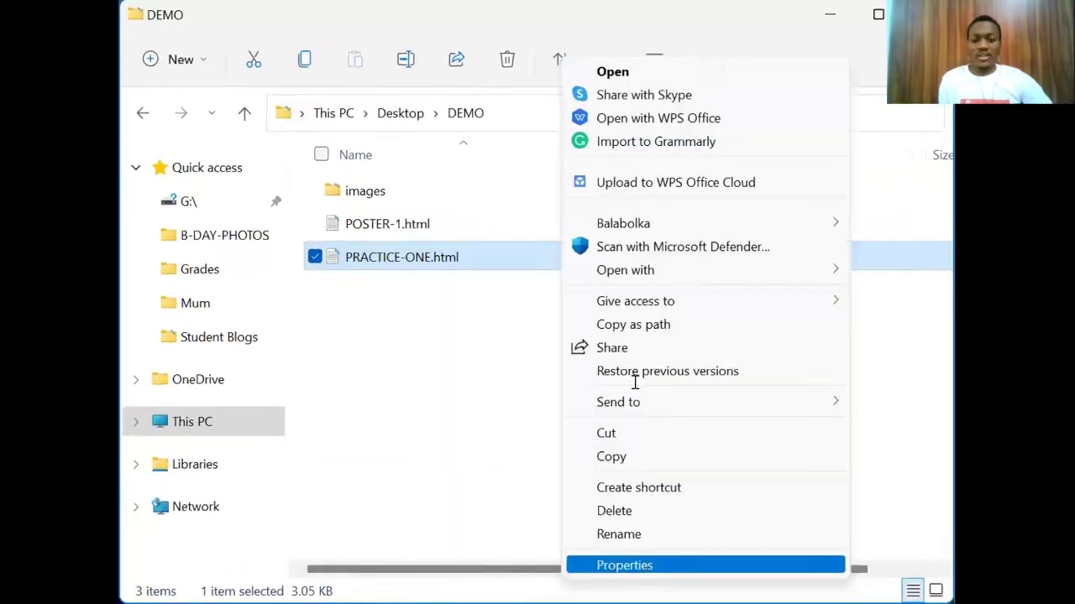
{"action": "key", "text": "Return"}
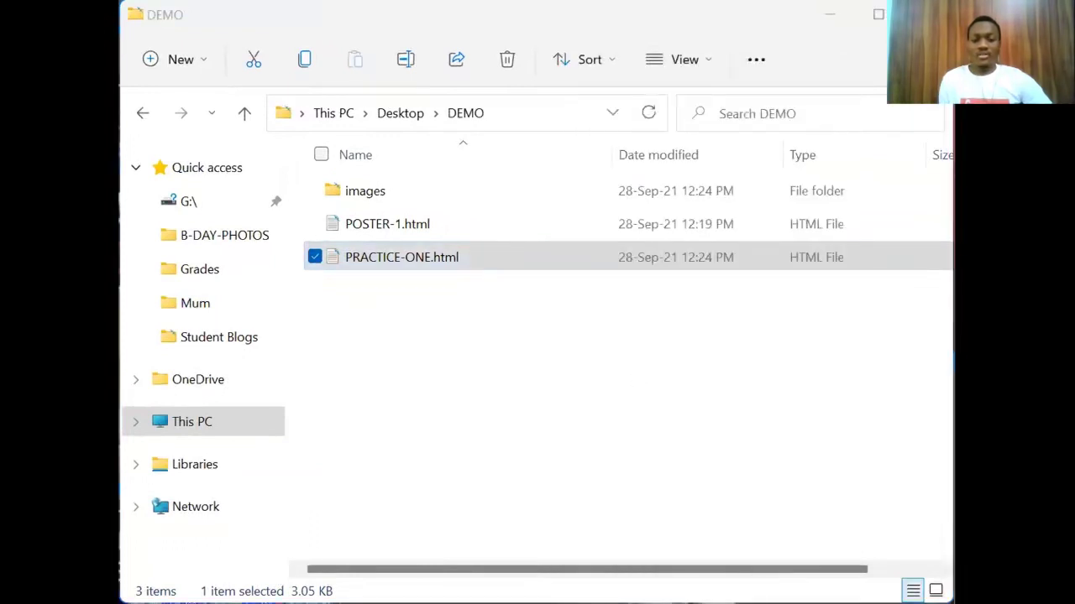
Step: Open PRACTICE-ONE.html in the browser
{"action": "left_click", "coordinate": [415, 327]}
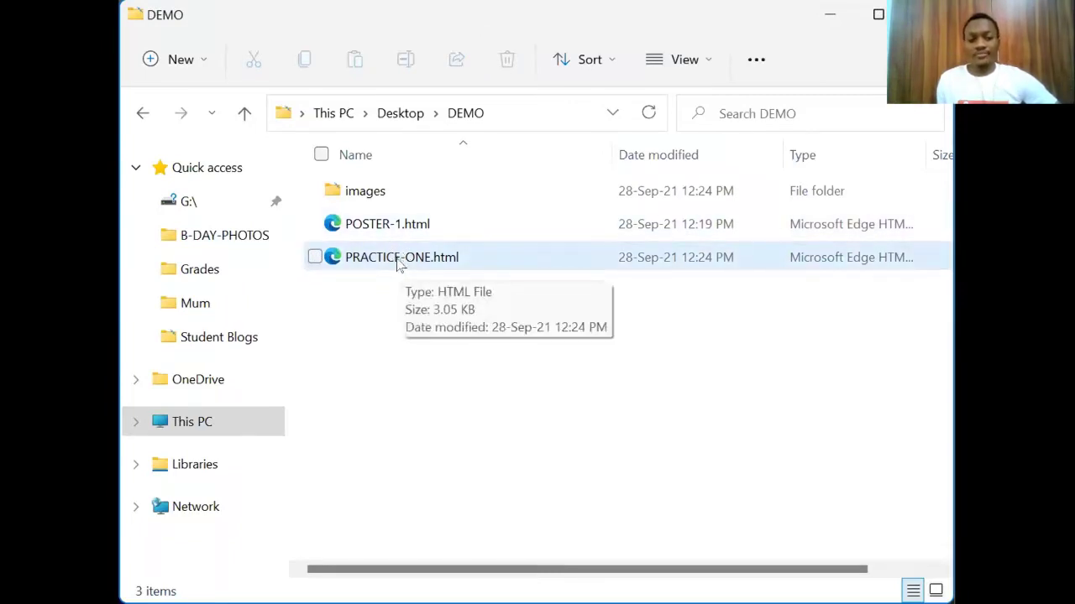
{"action": "left_click", "coordinate": [400, 263]}
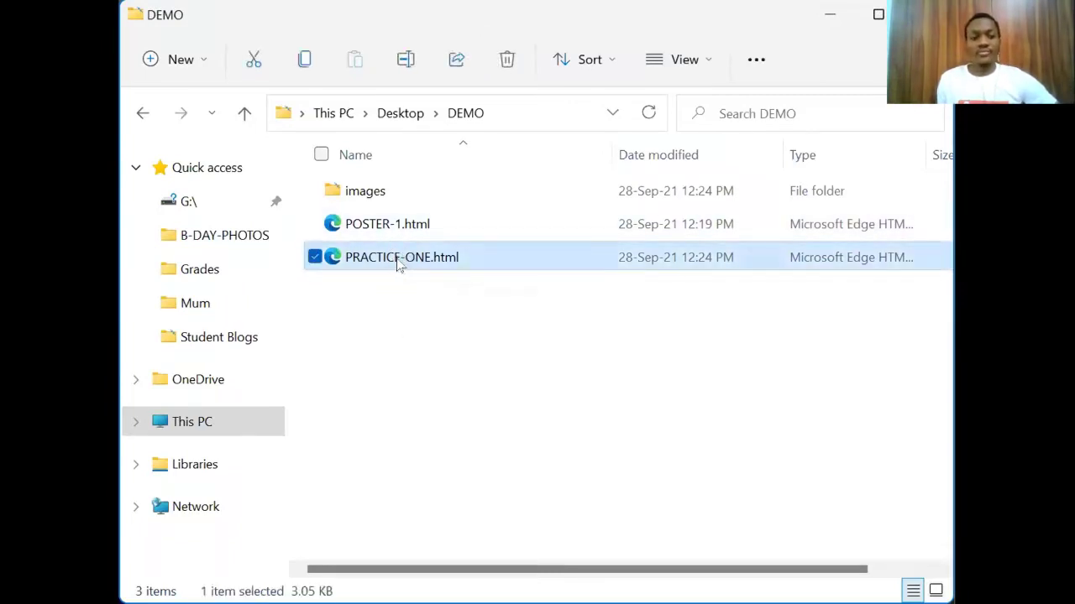
{"action": "key", "text": "Return"}
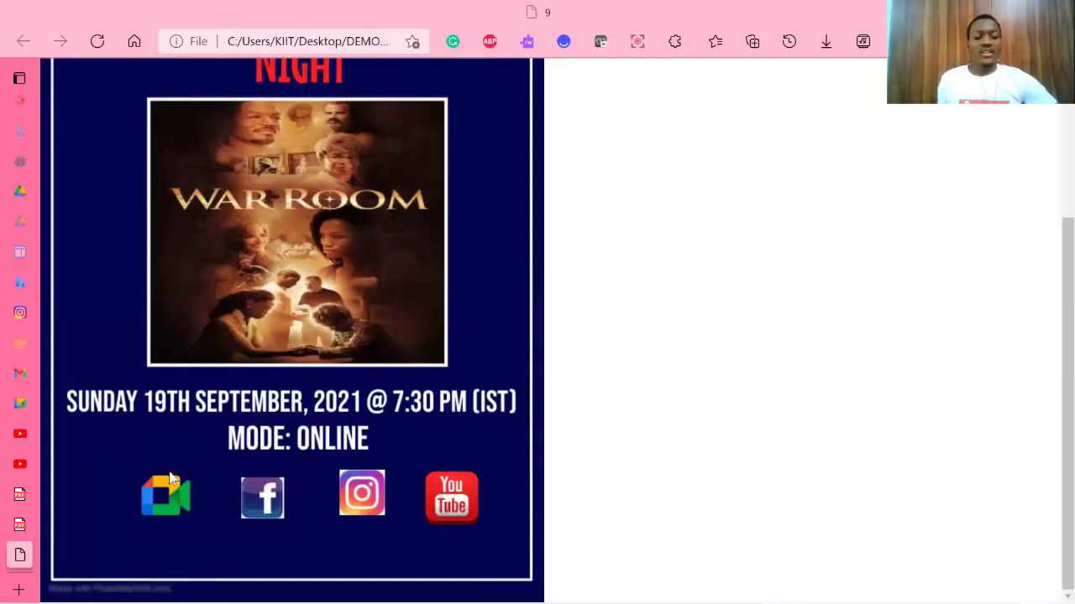
Step: Scroll the Christian Movie Night page from its header down to the date and social icons
{"action": "scroll", "coordinate": [256, 141], "scroll_direction": "up", "scroll_amount": 2}
{"action": "scroll", "coordinate": [256, 141], "scroll_direction": "down", "scroll_amount": 1}
{"action": "scroll", "coordinate": [256, 140], "scroll_direction": "up", "scroll_amount": 3}
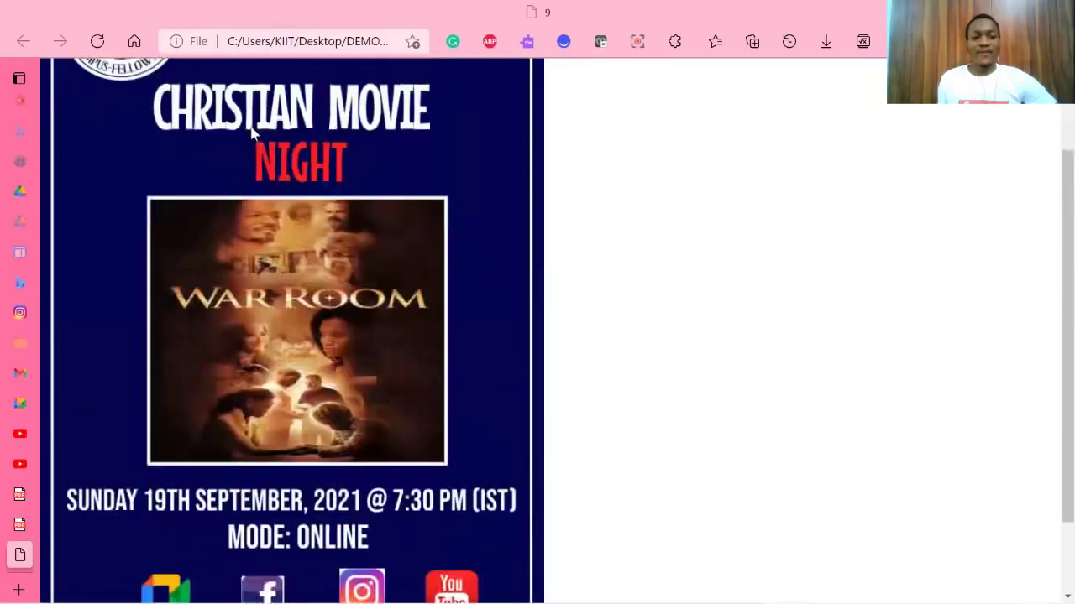
{"action": "scroll", "coordinate": [292, 269], "scroll_direction": "down", "scroll_amount": 1}
{"action": "scroll", "coordinate": [292, 269], "scroll_direction": "down", "scroll_amount": 2}
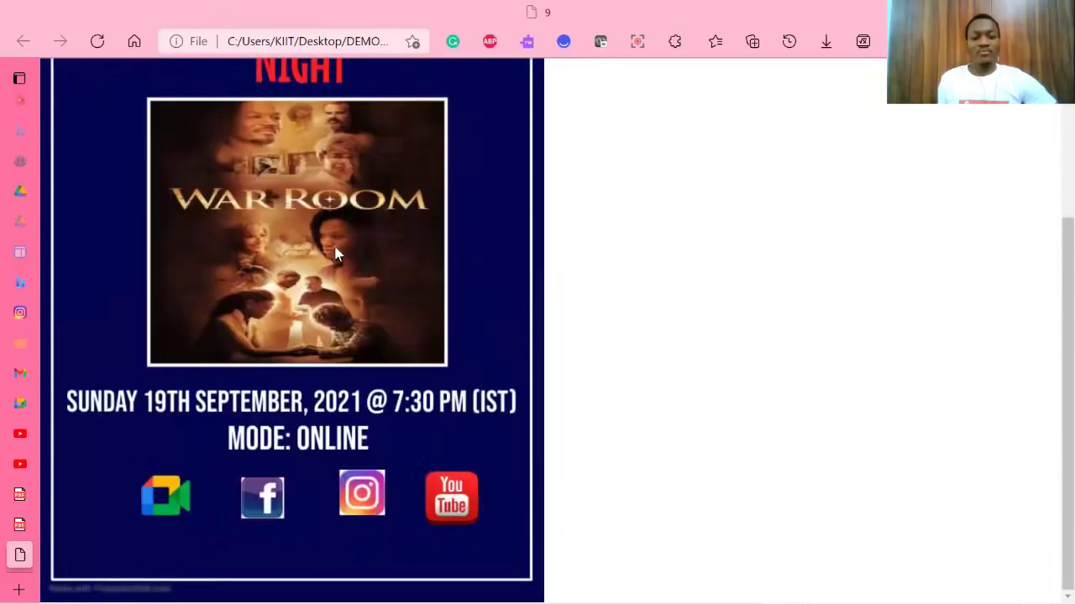
{"action": "scroll", "coordinate": [336, 252], "scroll_direction": "up", "scroll_amount": 3}
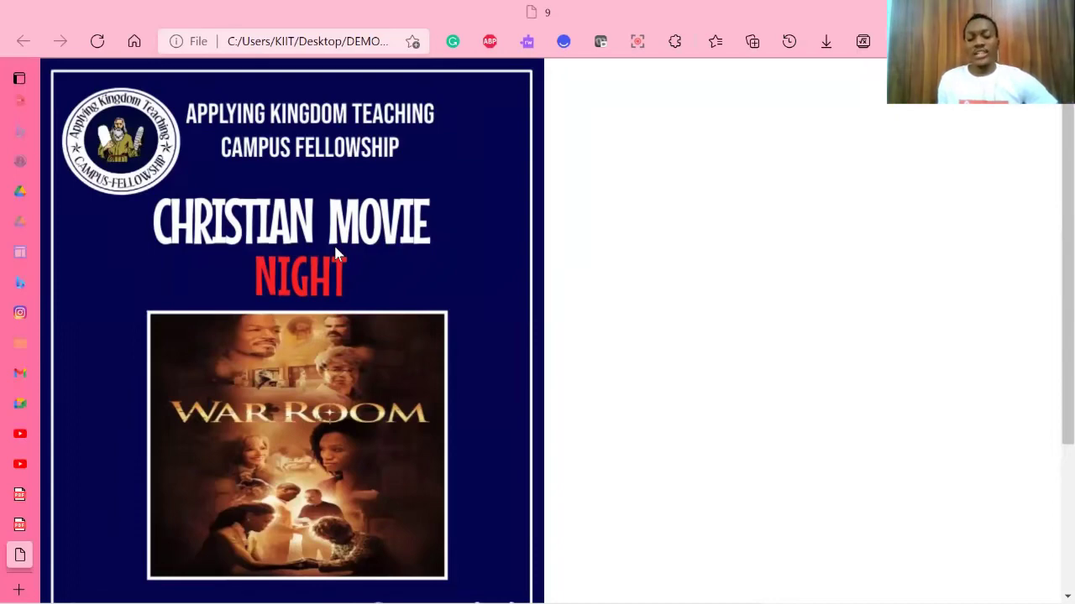
{"action": "scroll", "coordinate": [335, 252], "scroll_direction": "down", "scroll_amount": 3}
{"action": "scroll", "coordinate": [335, 252], "scroll_direction": "up", "scroll_amount": 3}
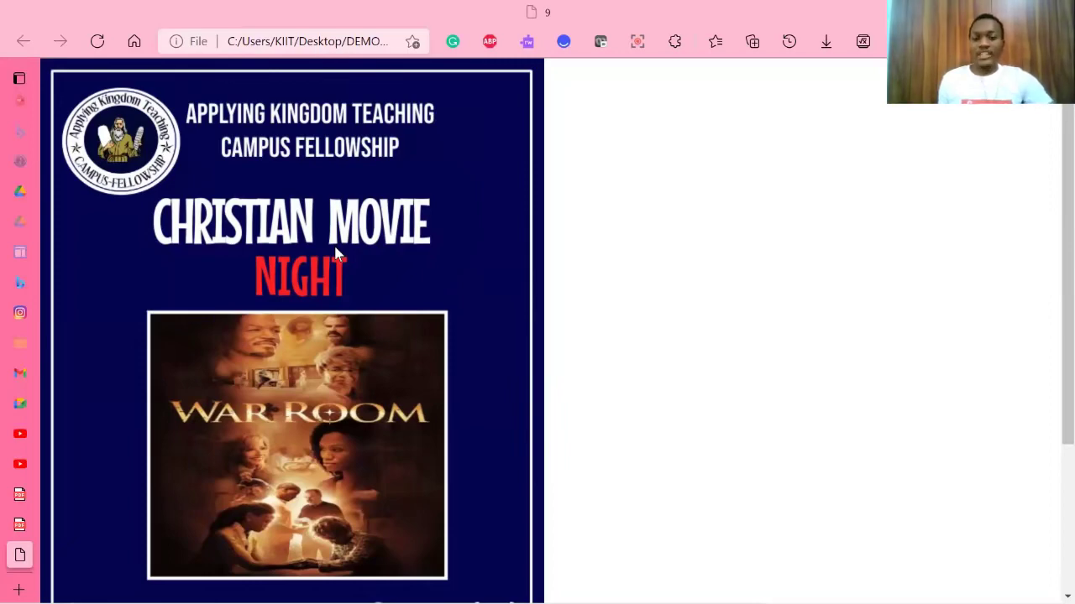
{"action": "scroll", "coordinate": [336, 251], "scroll_direction": "down", "scroll_amount": 3}
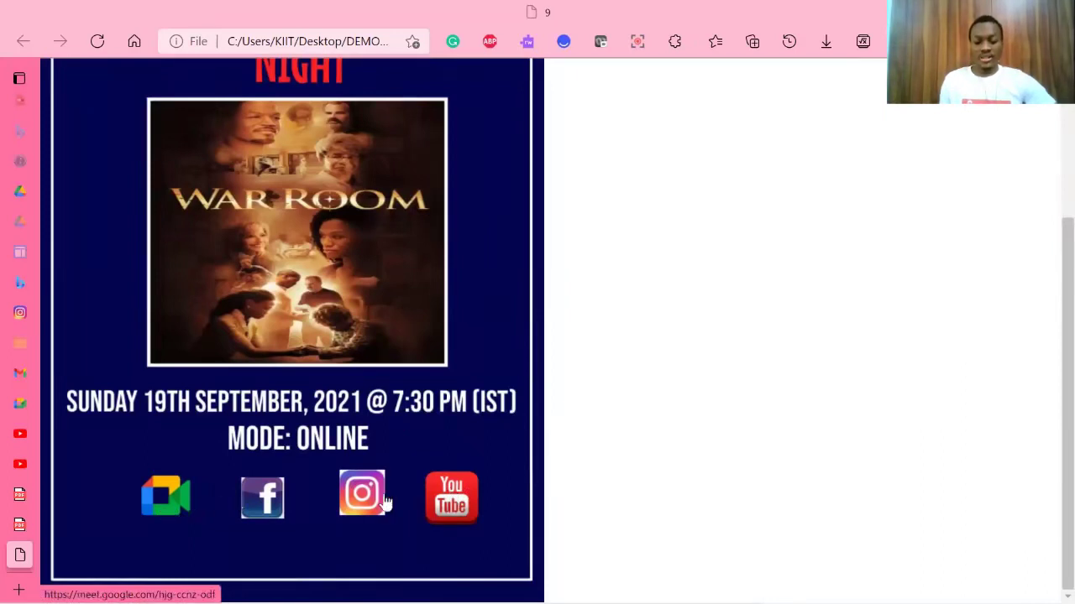
{"action": "left_click", "coordinate": [455, 497]}
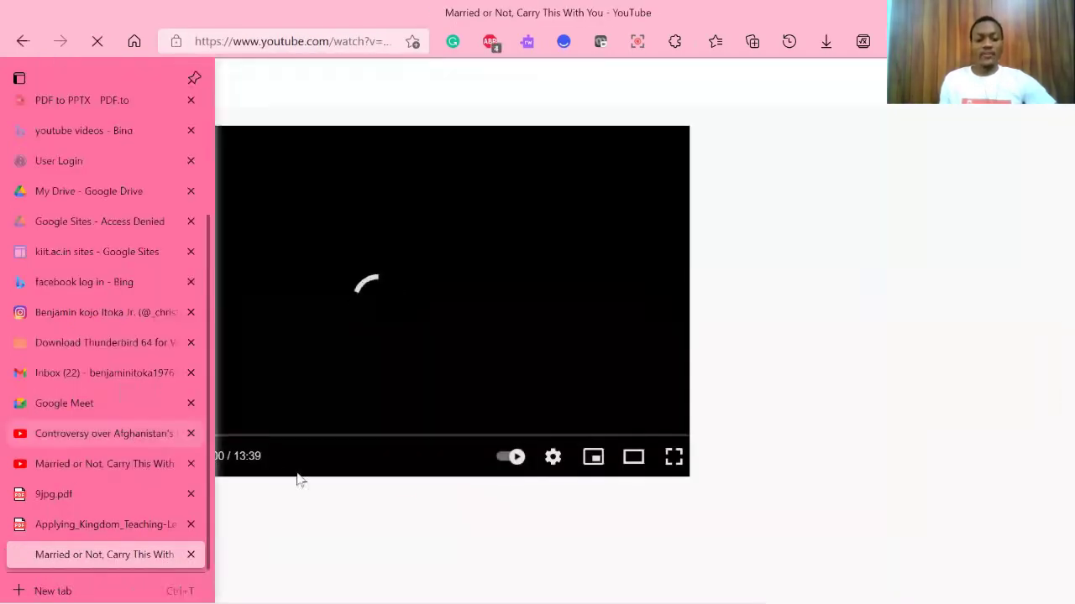
{"action": "left_click", "coordinate": [22, 42]}
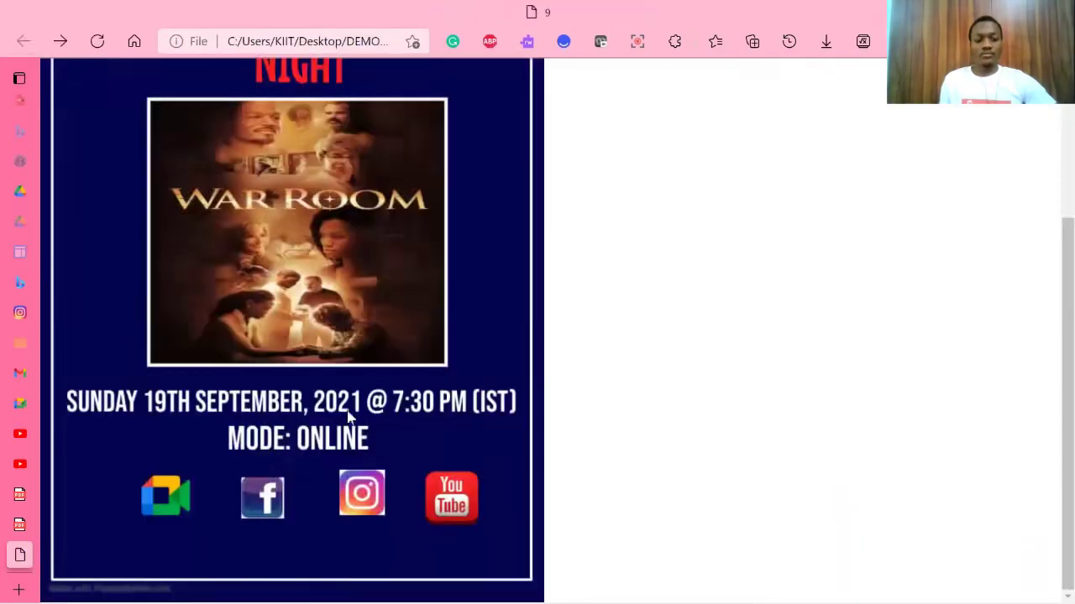
{"action": "left_click", "coordinate": [177, 497]}
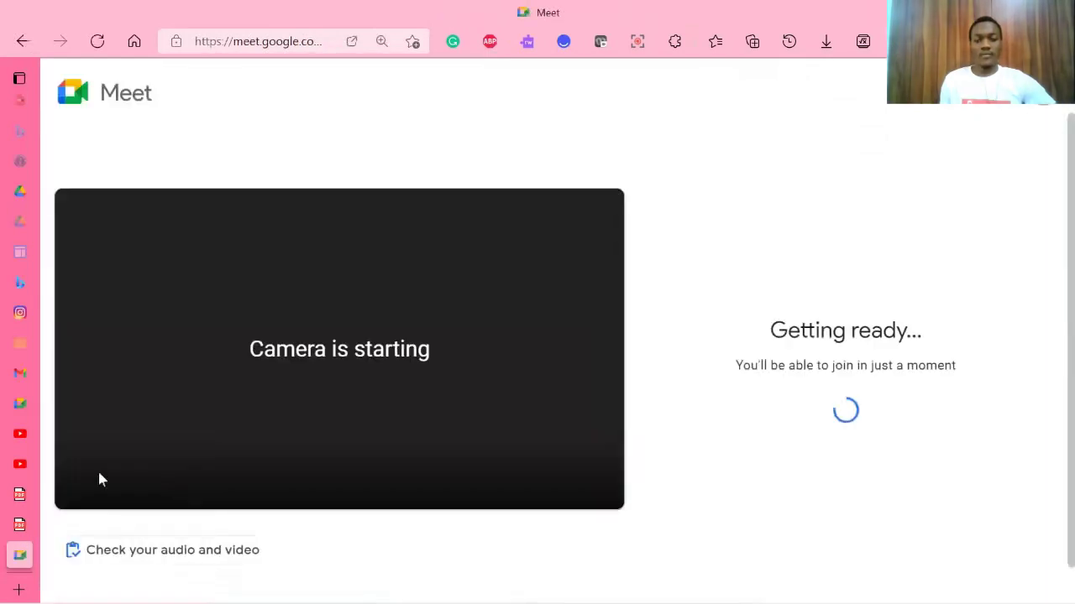
{"action": "mouse_move", "coordinate": [4, 523]}
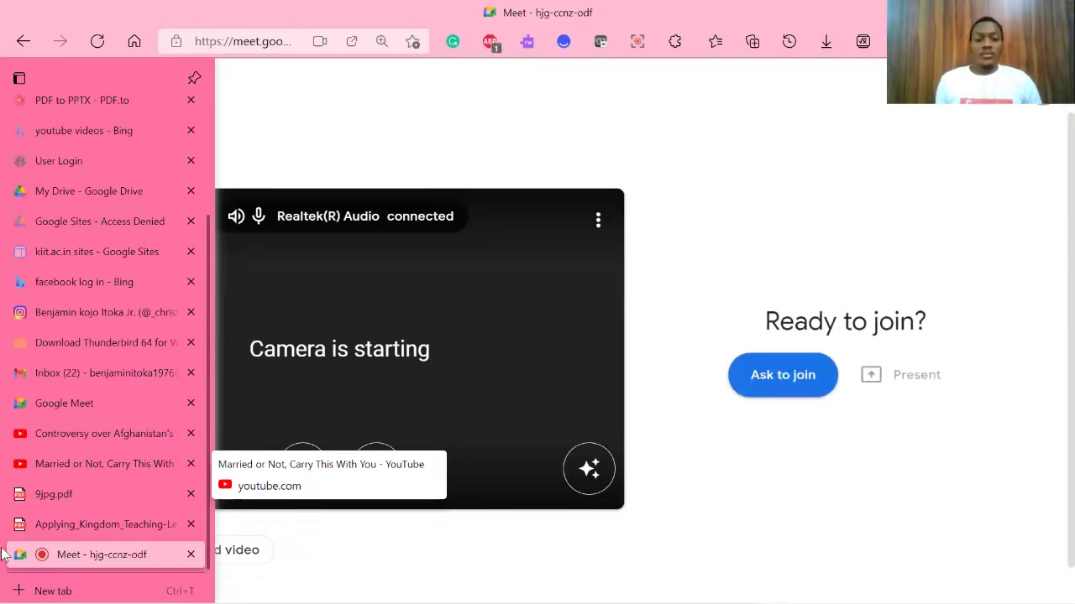
{"action": "left_click", "coordinate": [25, 39]}
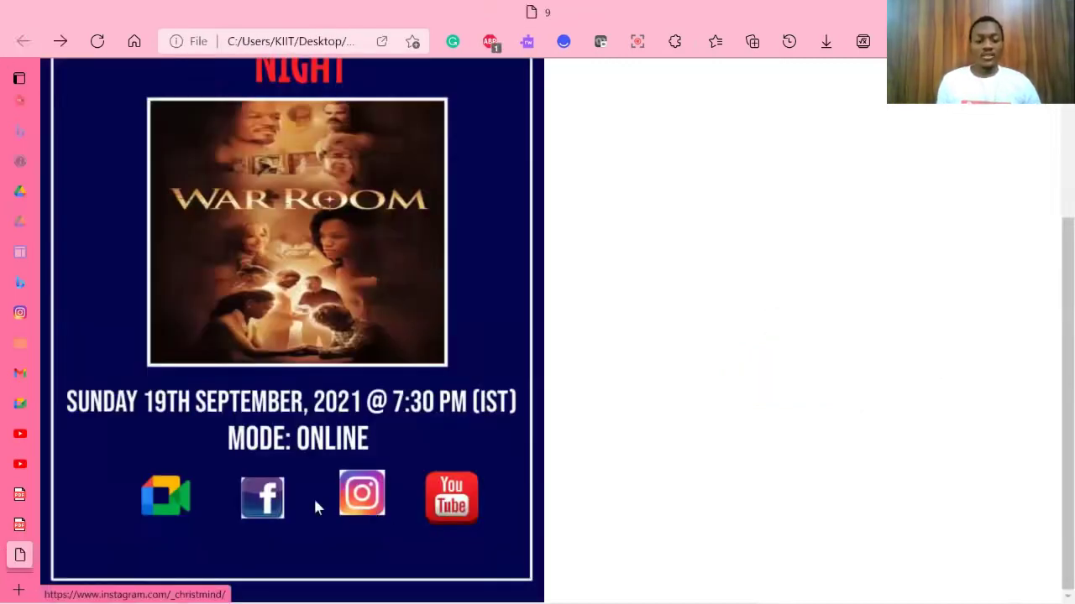